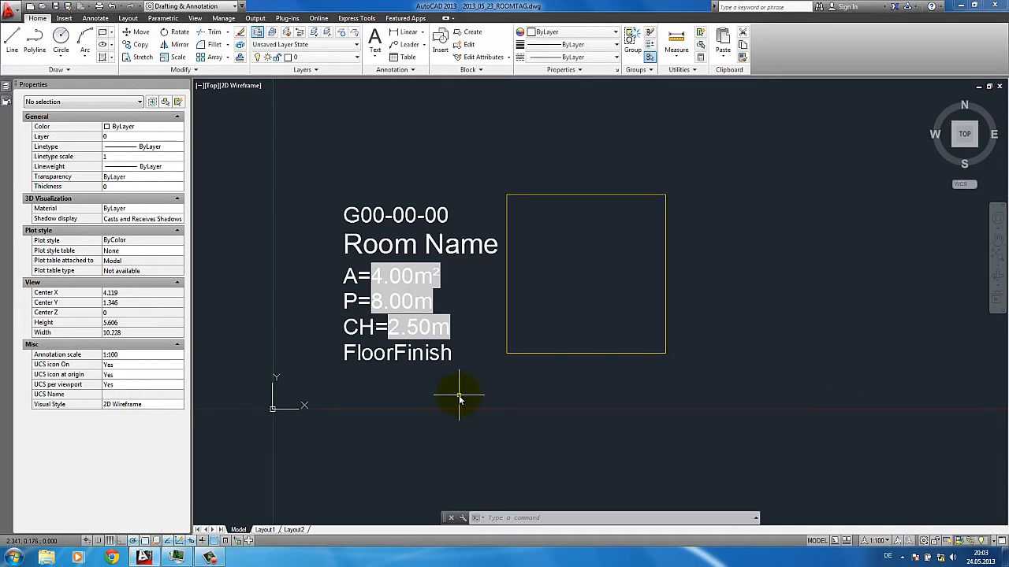
Add two vertices to the yellow room outline's top edge, pulling them outward, and stretch its right edge outward.
middle_click_drag(457, 388, 483, 404)
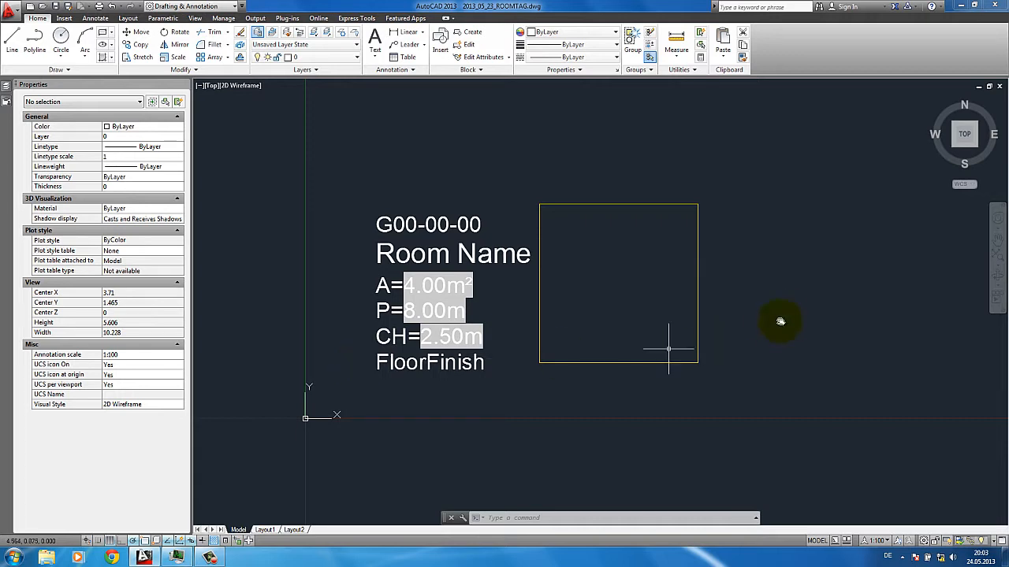
middle_click_drag(804, 295, 709, 327)
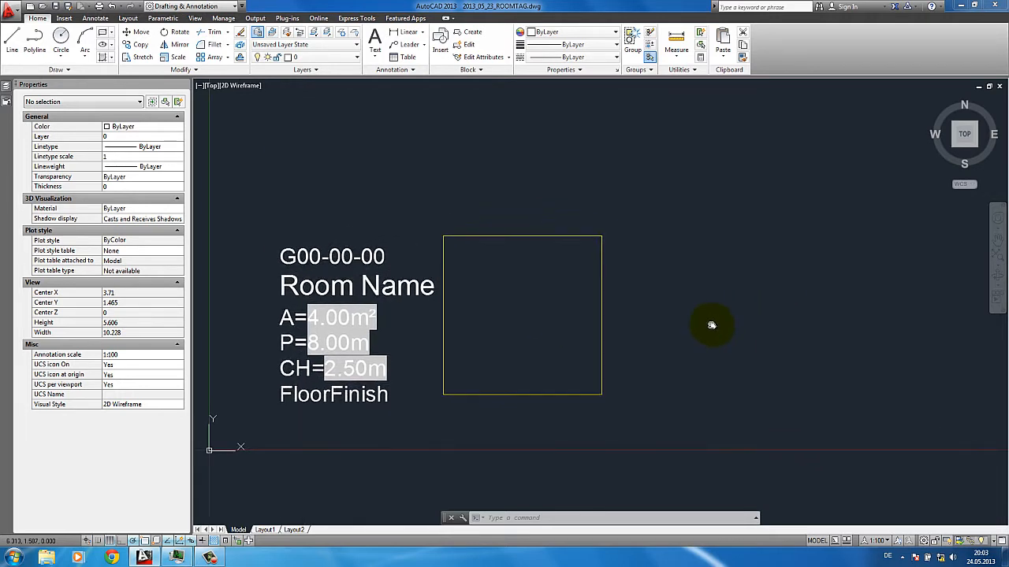
left_click(562, 310)
left_click(524, 219)
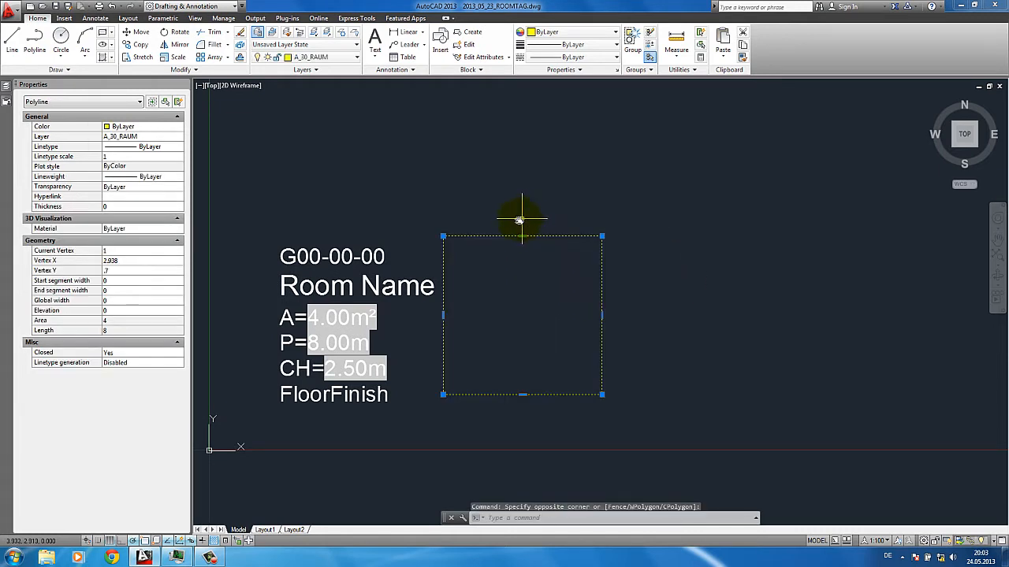
left_click(522, 236)
key("ctrl")
left_click(472, 166)
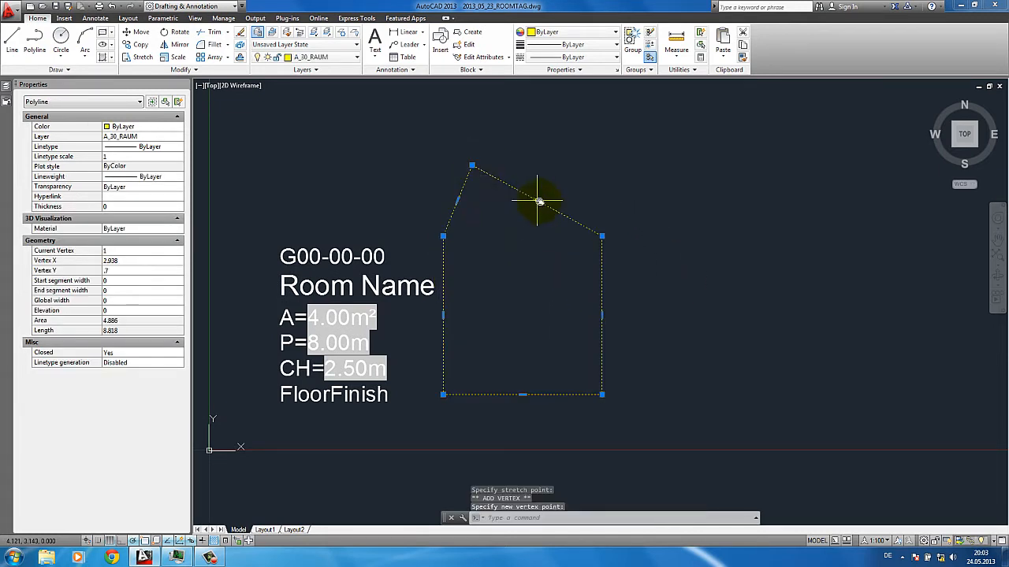
left_click(539, 202)
key("ctrl")
left_click(585, 150)
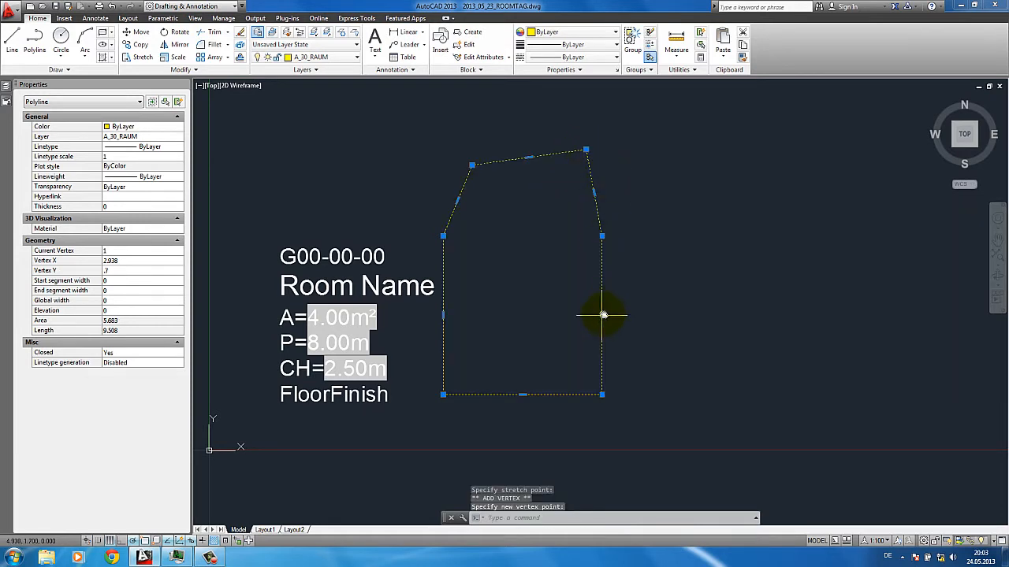
left_click(603, 315)
left_click(654, 315)
Convert the room outline's bottom edge to an outward arc and update the room tag's area and perimeter fields.
left_click(549, 394)
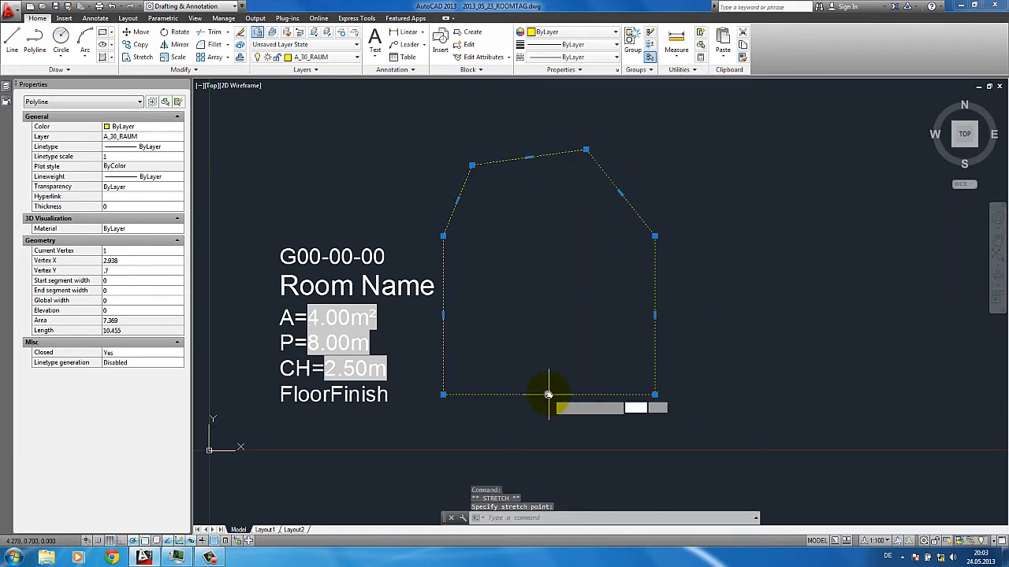
key("ctrl")
key("ctrl")
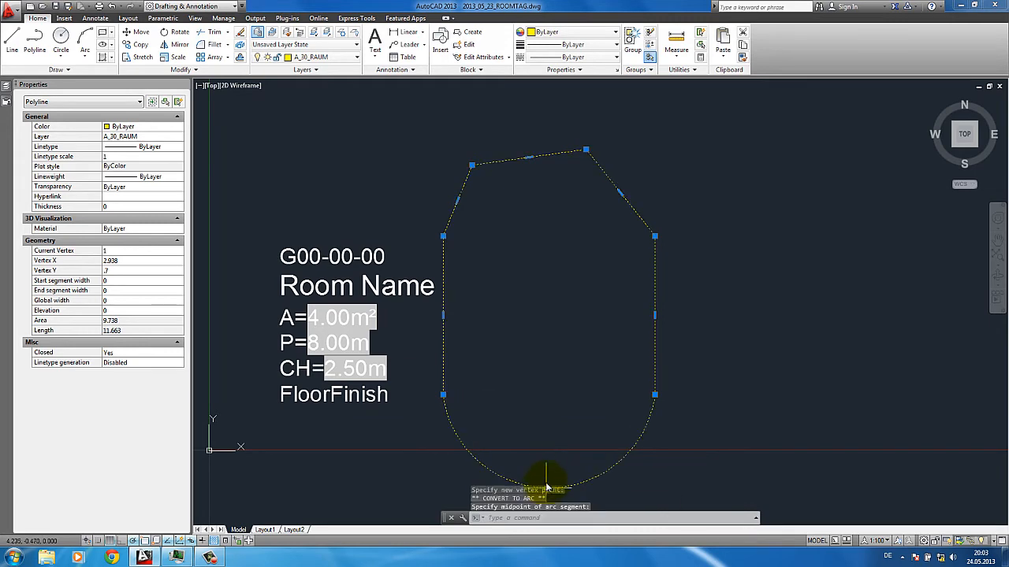
middle_click_drag(546, 441, 569, 379)
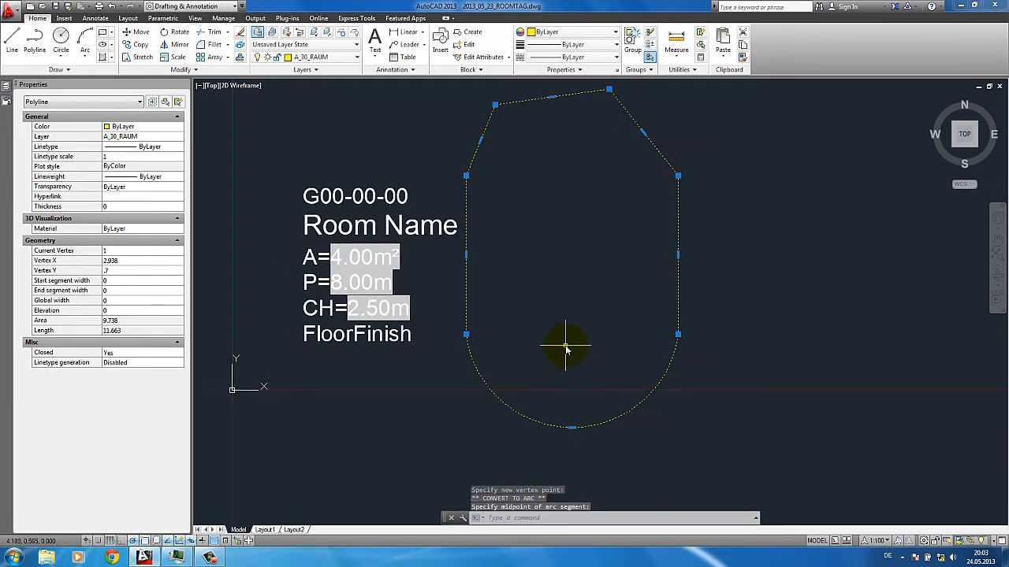
key("Return")
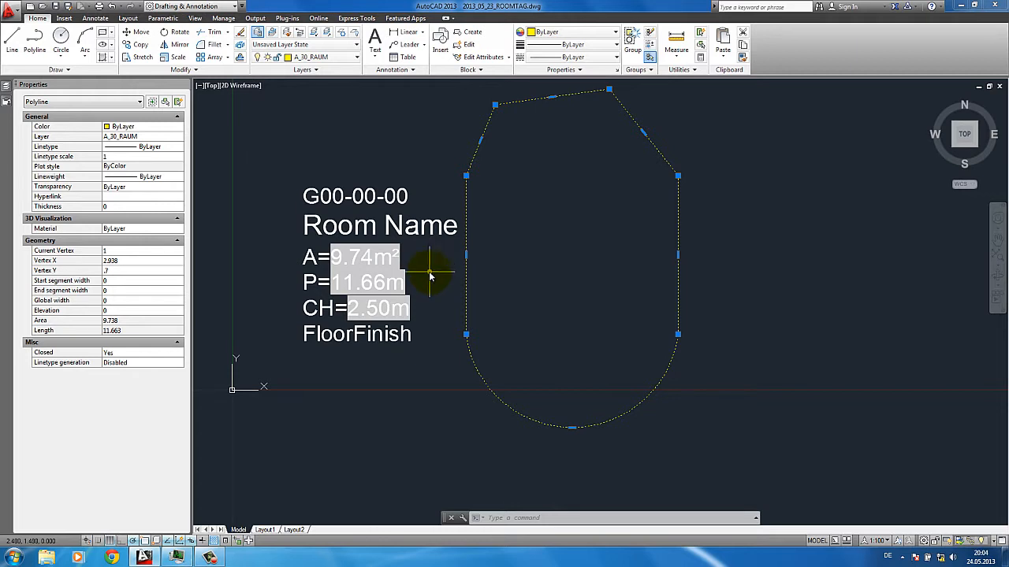
Undo the grip edits on the room outline to restore the original square.
left_click(112, 6)
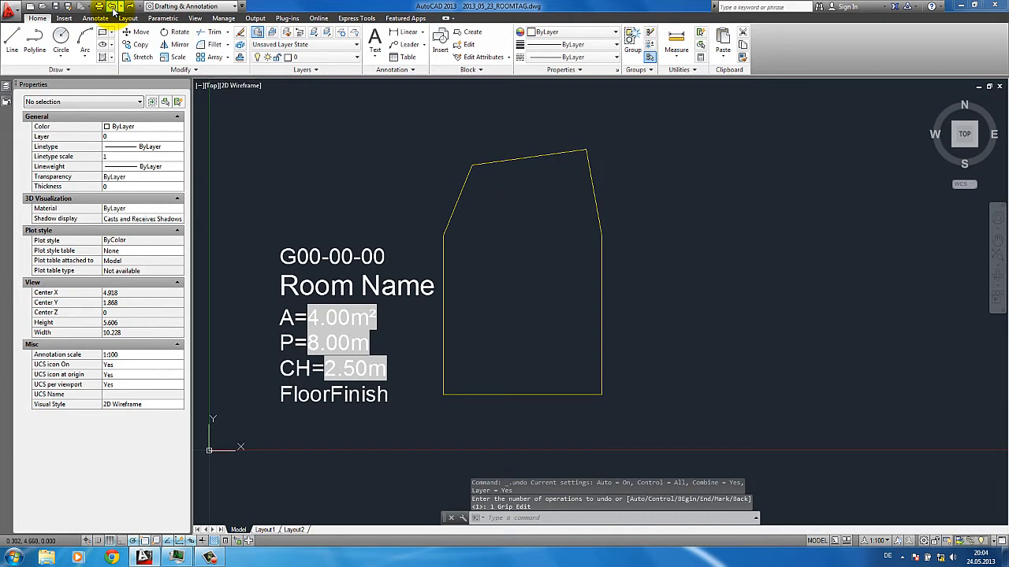
left_click(111, 7)
left_click(111, 6)
Examine the room table beside the floor plan and switch the annotation scale to 1:50 and back to 1:100.
scroll(401, 218, "down", 2)
middle_click_drag(400, 218, 405, 308)
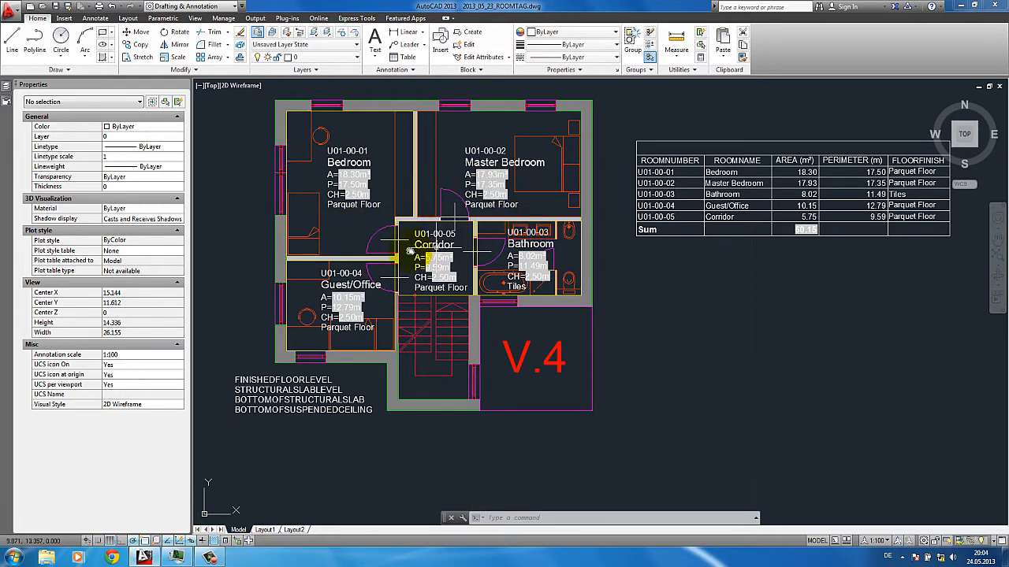
middle_click_drag(673, 301, 555, 324)
scroll(646, 300, "up", 3)
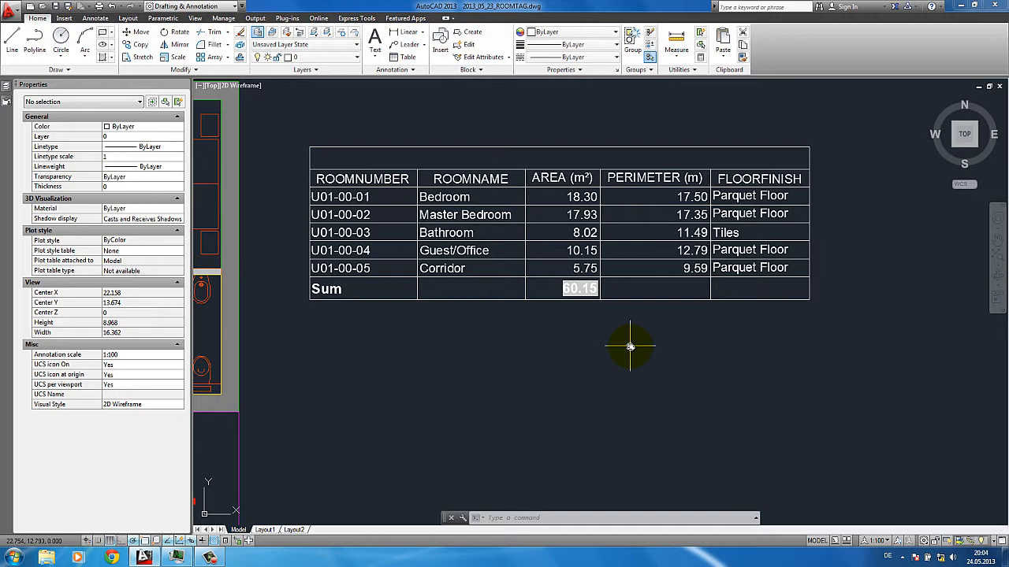
scroll(629, 346, "down", 4)
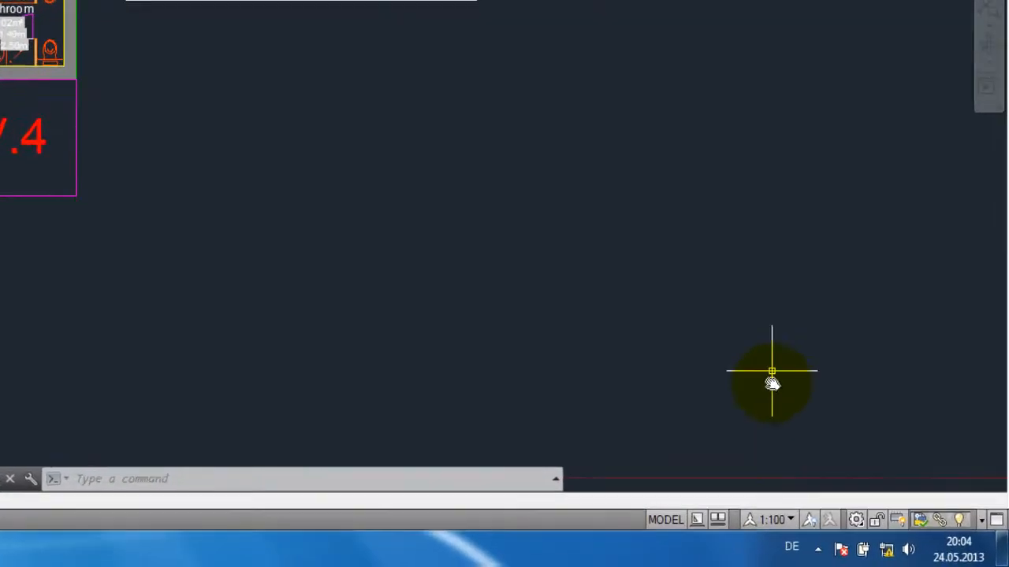
left_click(780, 521)
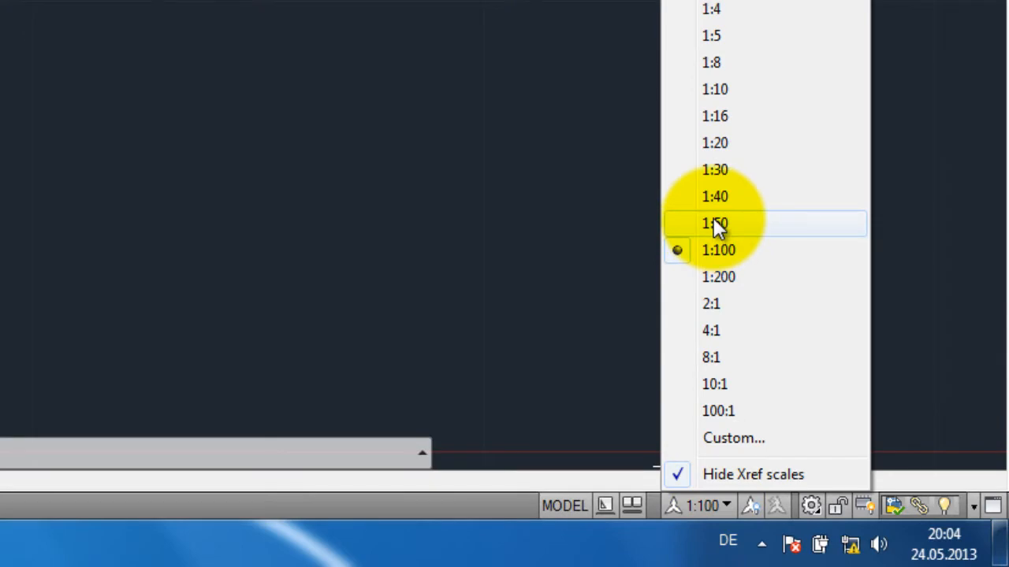
left_click(715, 223)
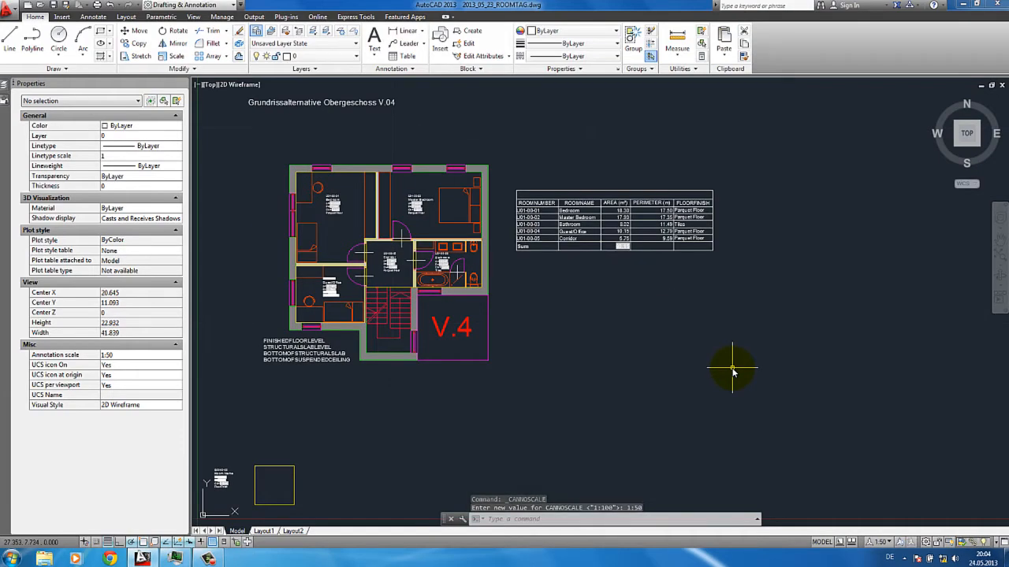
left_click(880, 542)
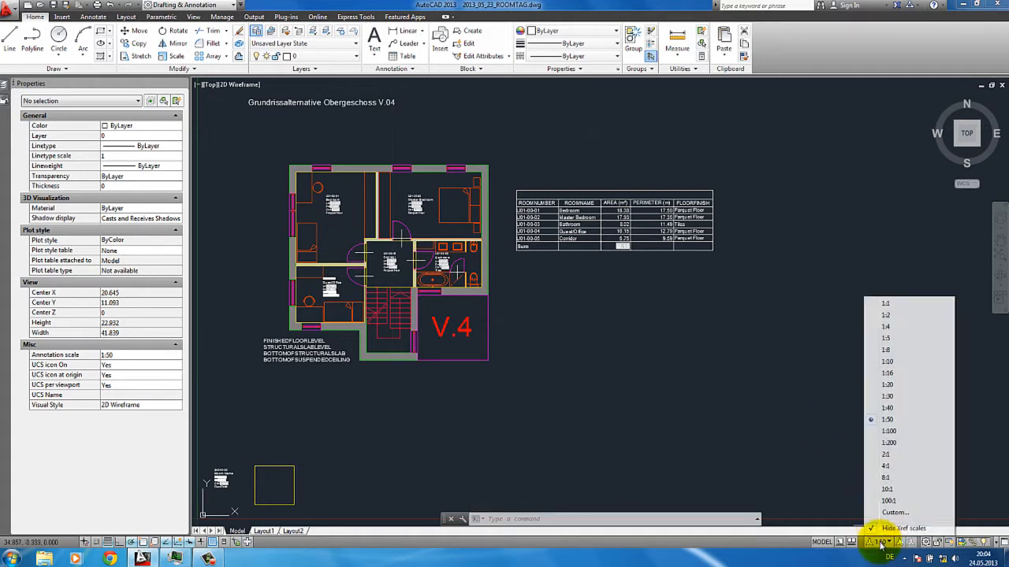
left_click(888, 432)
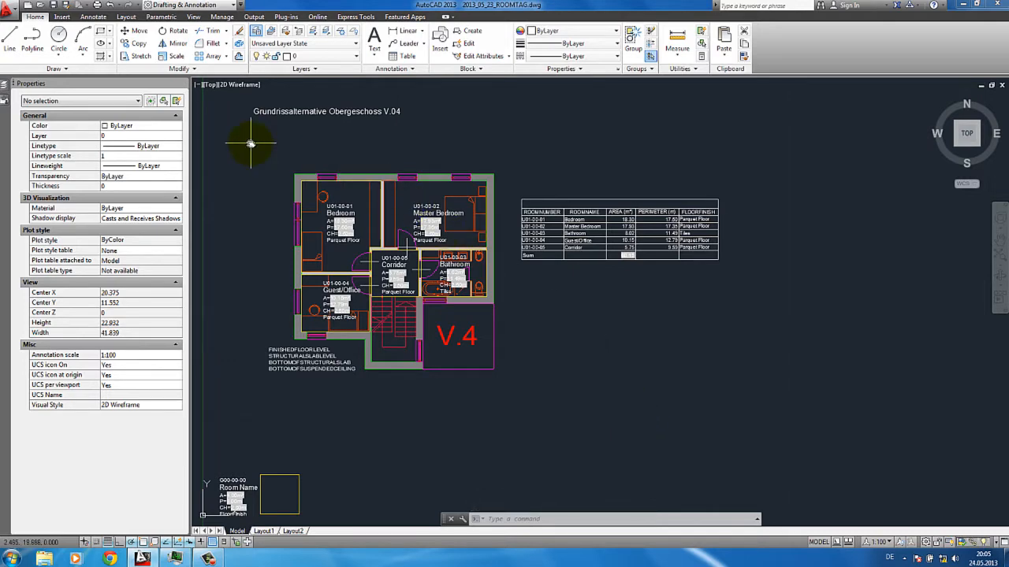
Add a linear dimension across the full width of the building above the floor plan's top wall.
middle_click_drag(253, 143, 248, 187)
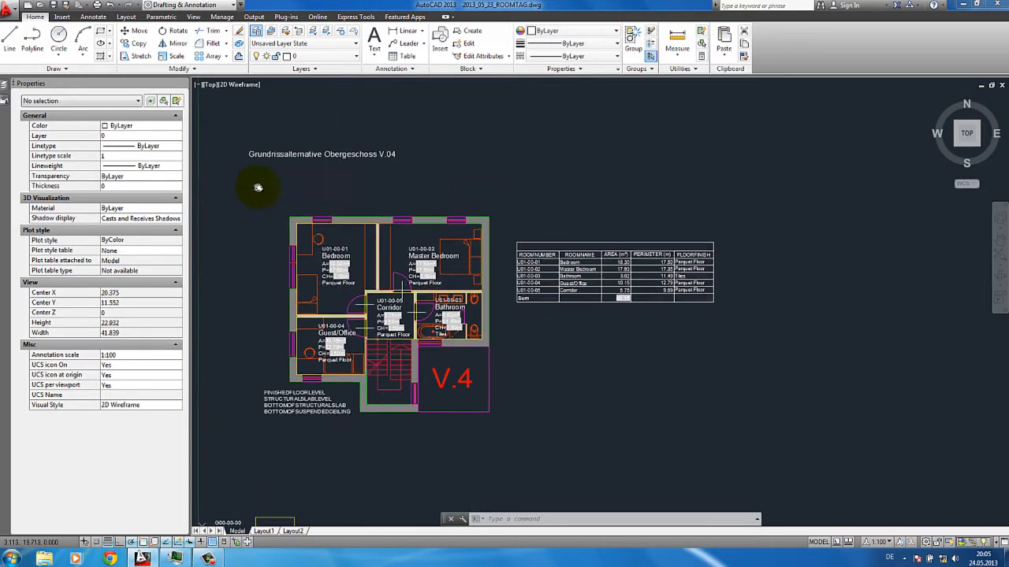
scroll(342, 189, "up", 2)
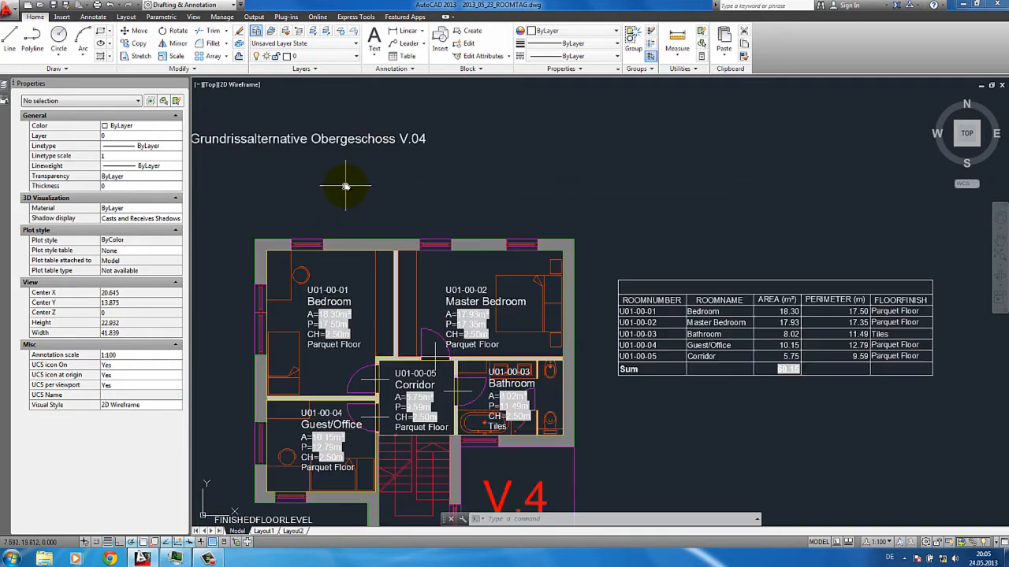
left_click(402, 31)
left_click(258, 238)
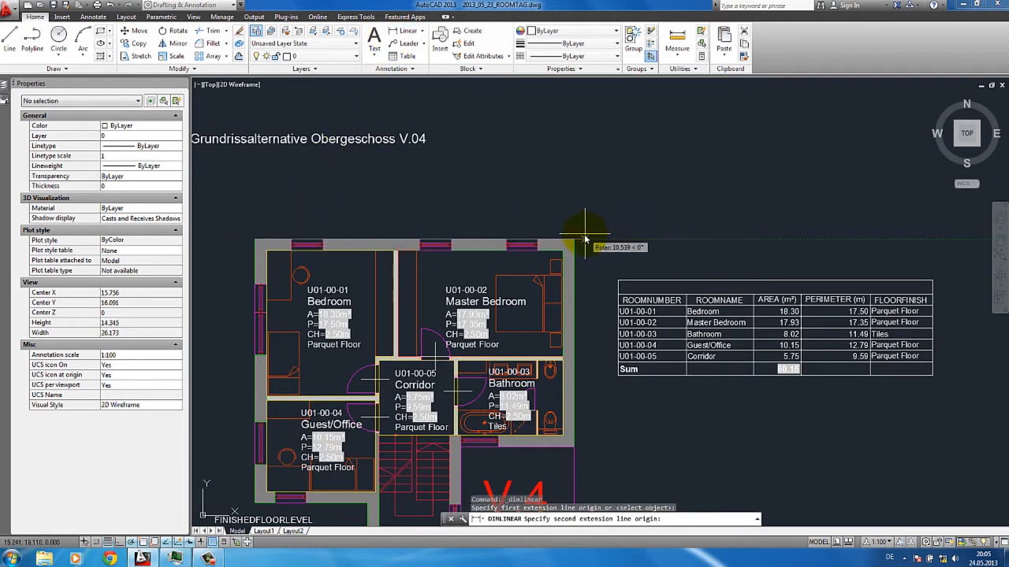
left_click(573, 239)
left_click(573, 207)
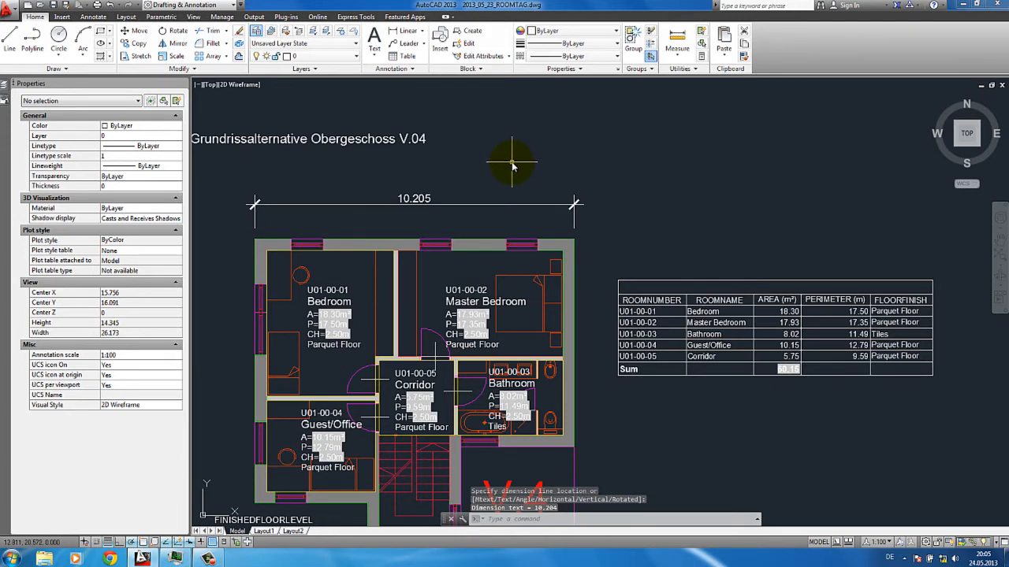
scroll(512, 166, "down", 2)
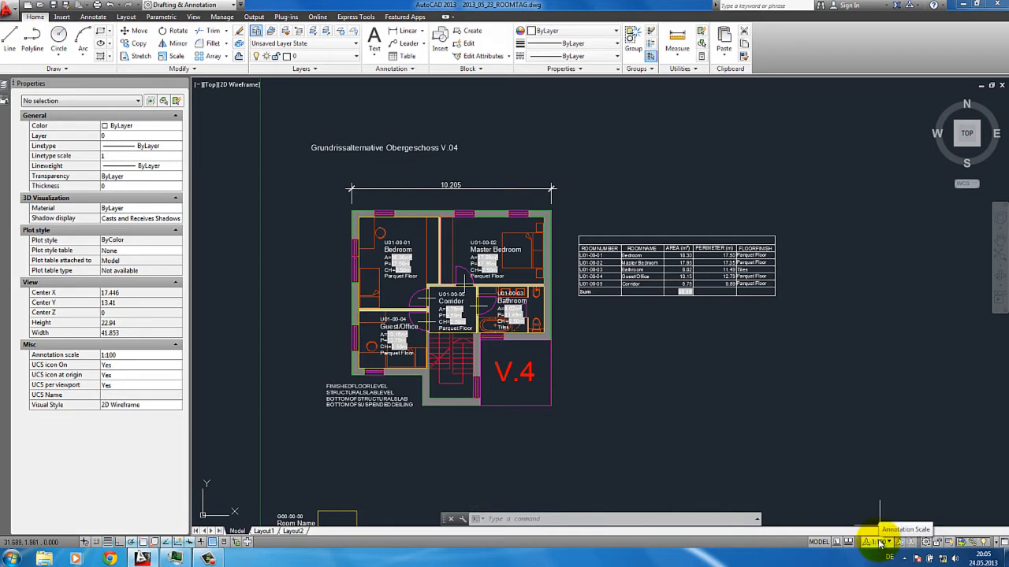
Delete the linear dimension above the floor plan.
middle_click_drag(709, 341, 718, 405)
left_click(570, 258)
left_click(549, 239)
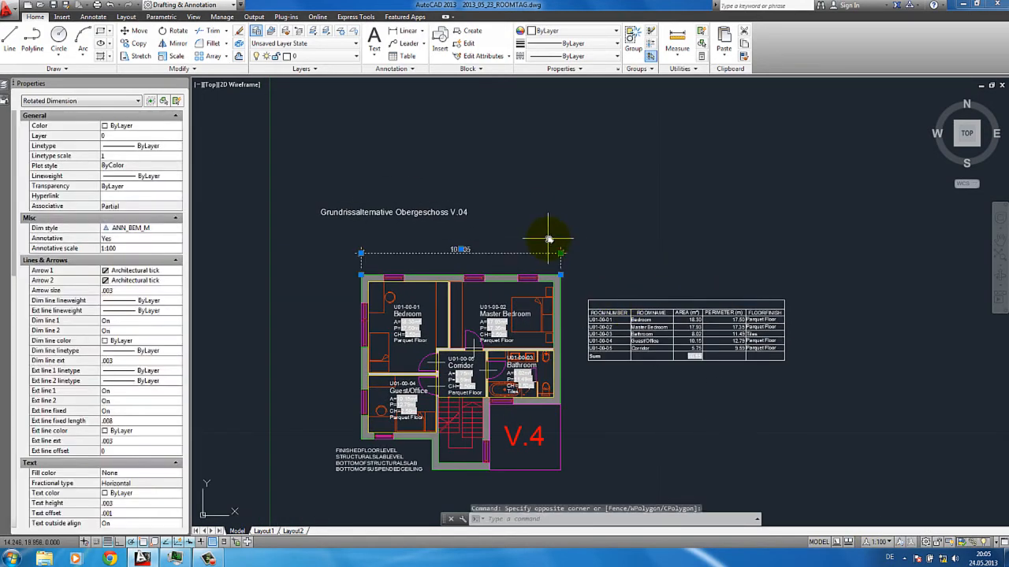
key("Delete")
middle_click_drag(541, 229, 535, 286)
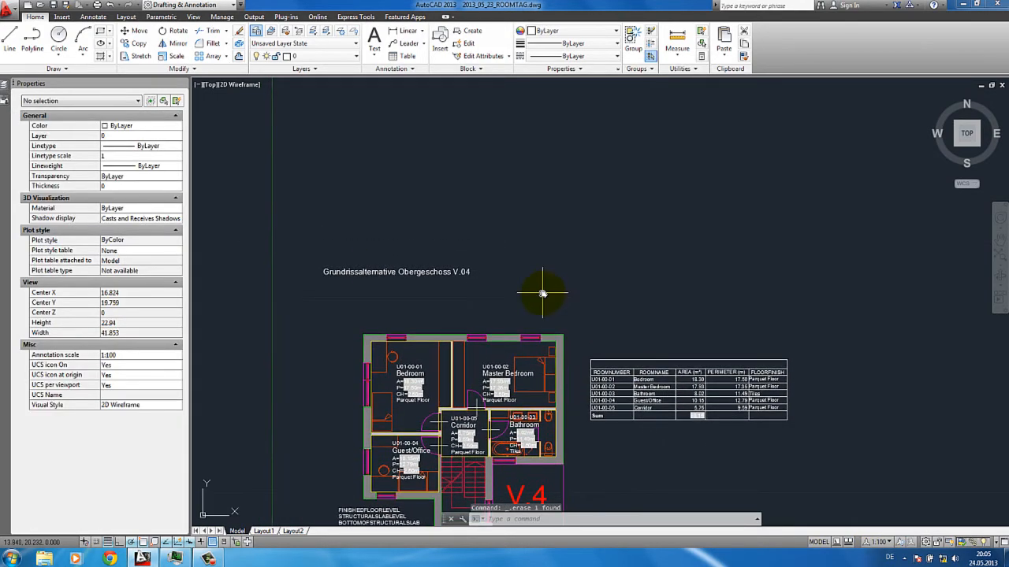
Review the settings of the TEXT_2.0 text style and leave the text style manager without changing anything.
left_click(402, 69)
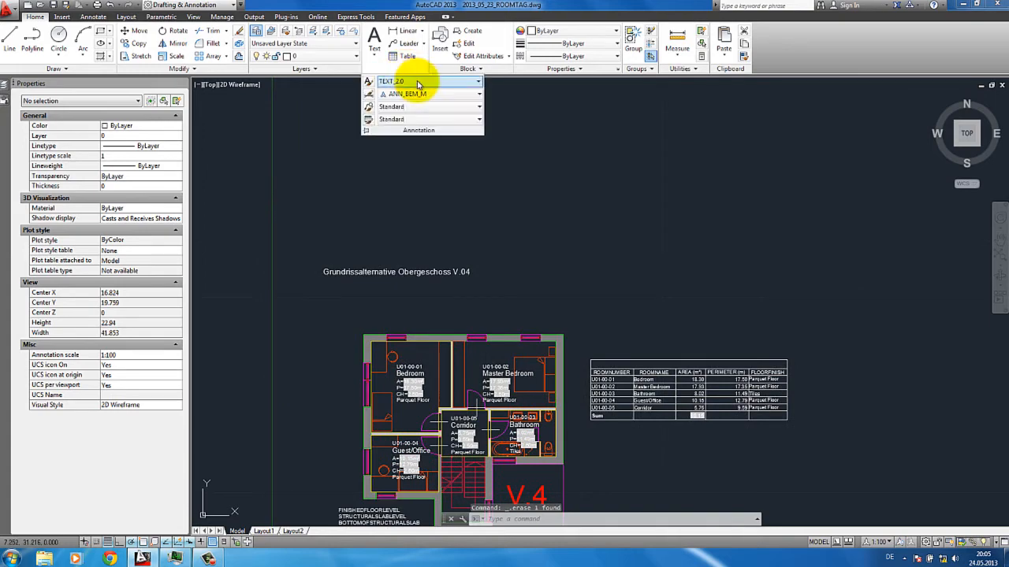
left_click(399, 81)
left_click(397, 171)
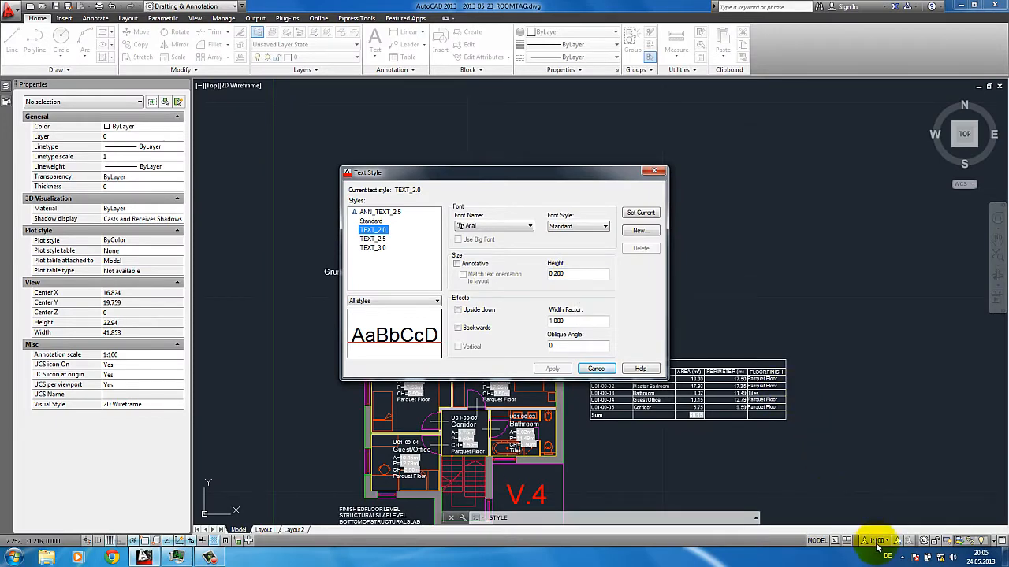
left_click(600, 371)
Draw a 2 by 2 rectangle to the right of the yellow room outline, aligned with its bottom edge.
scroll(612, 300, "down", 4)
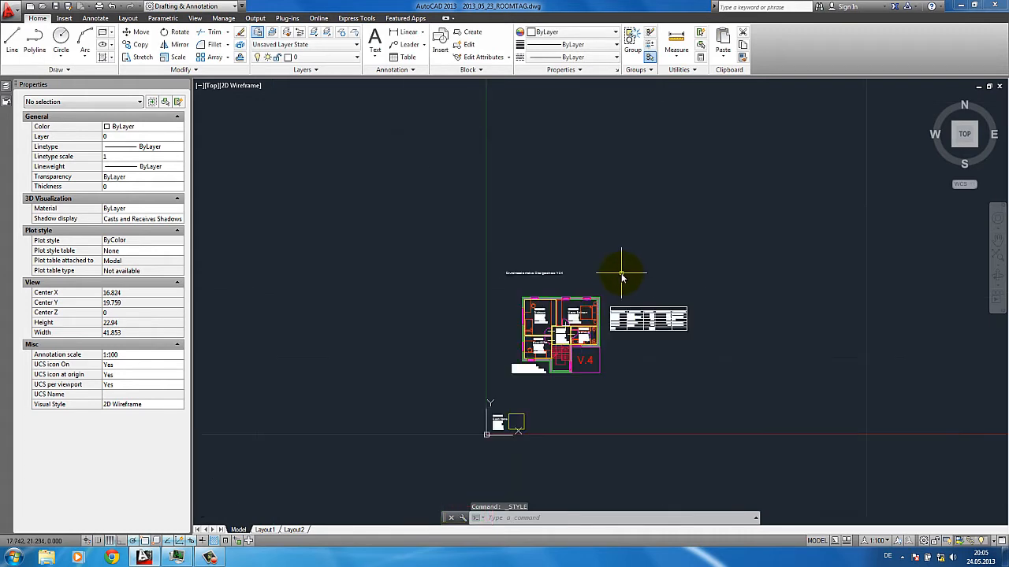
scroll(604, 365, "up", 6)
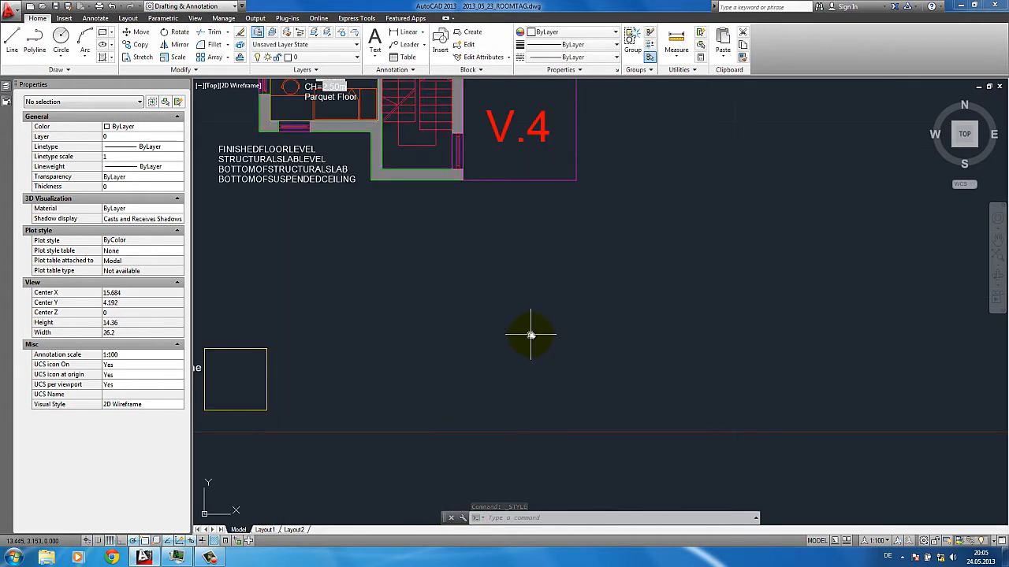
type("REC")
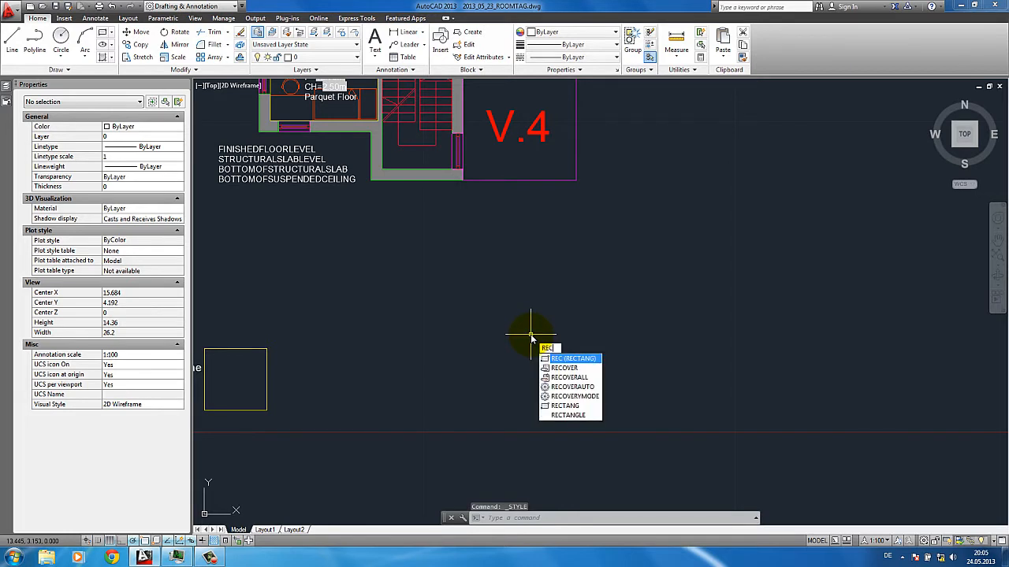
key("Return")
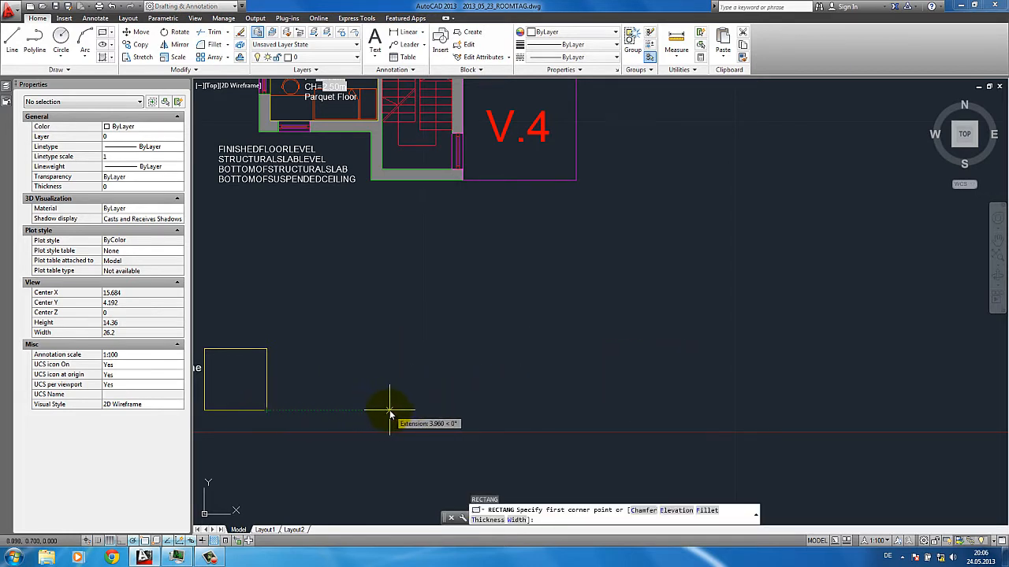
left_click(390, 410)
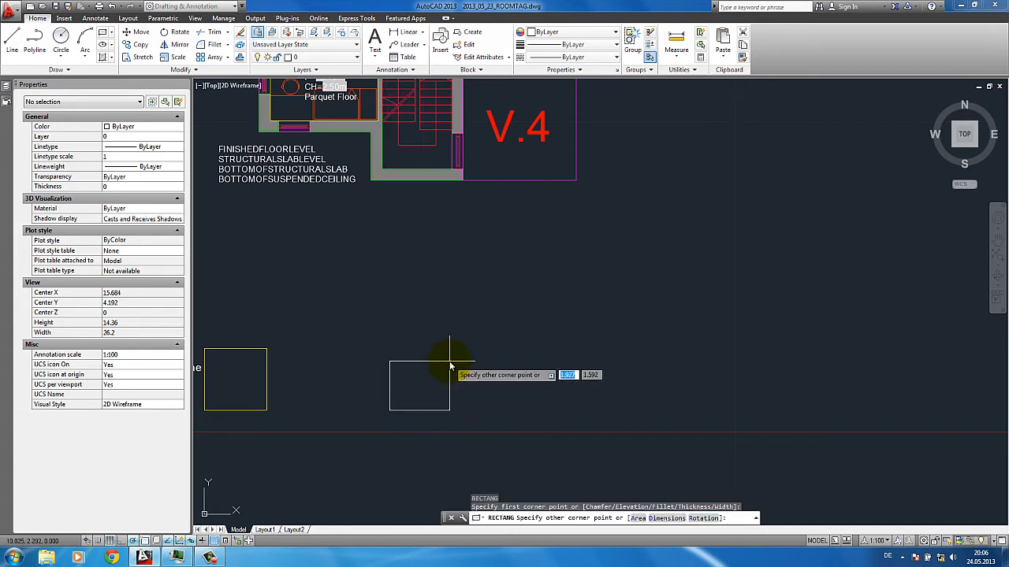
type("2")
key("Tab")
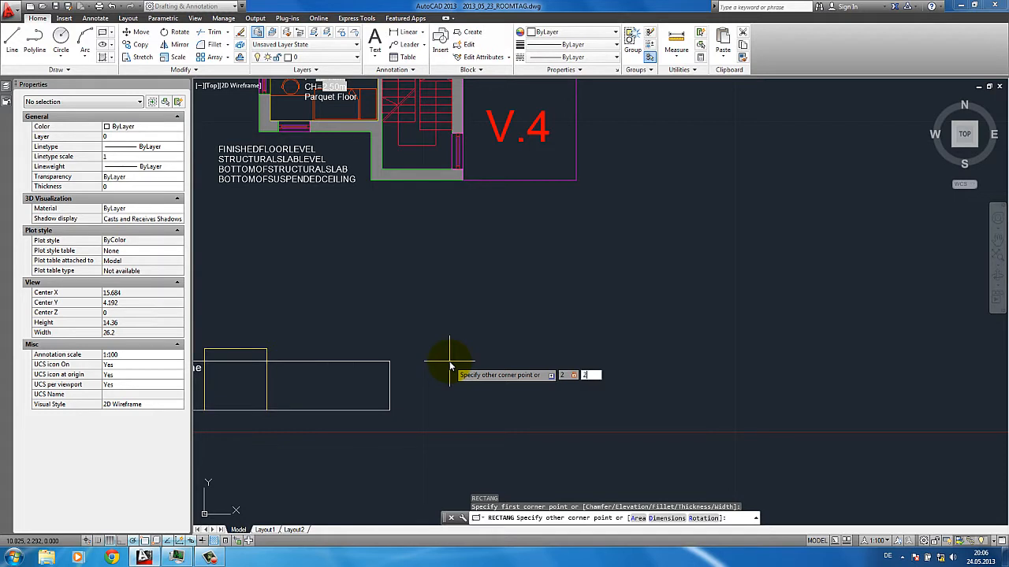
type("2")
key("Return")
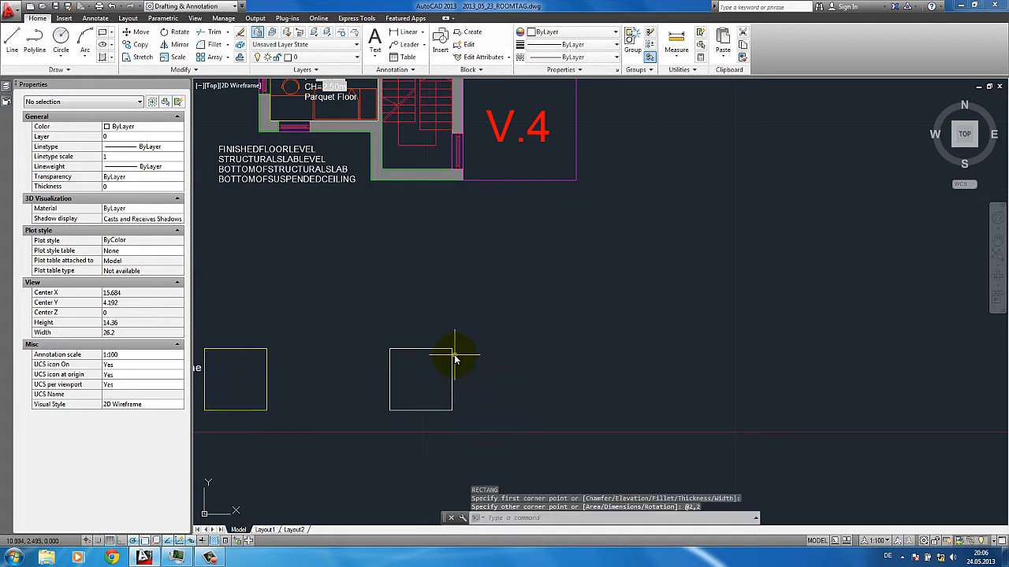
Match the properties of the new 2 by 2 rectangle to those of the existing yellow room outline.
type("ma")
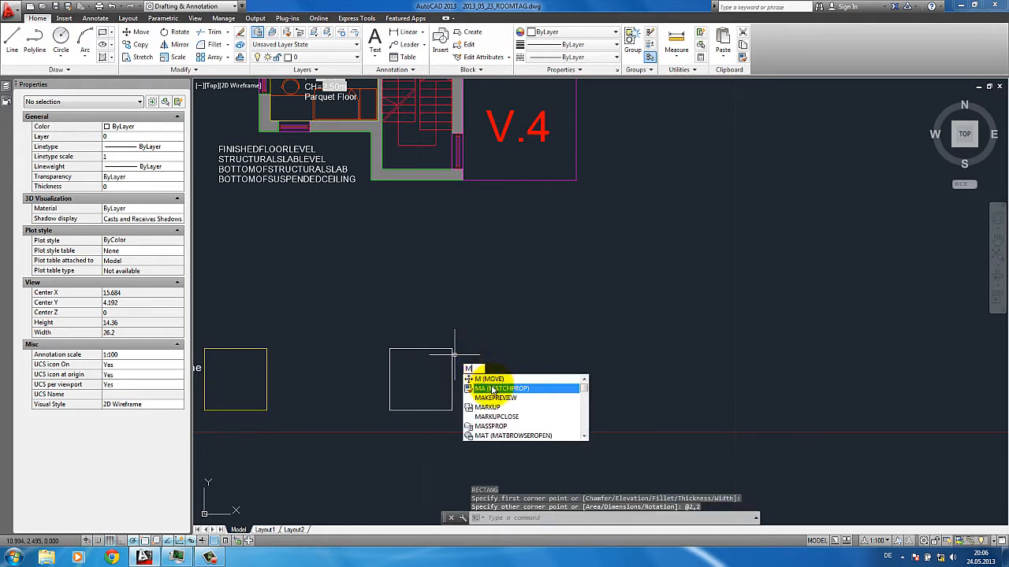
key("Return")
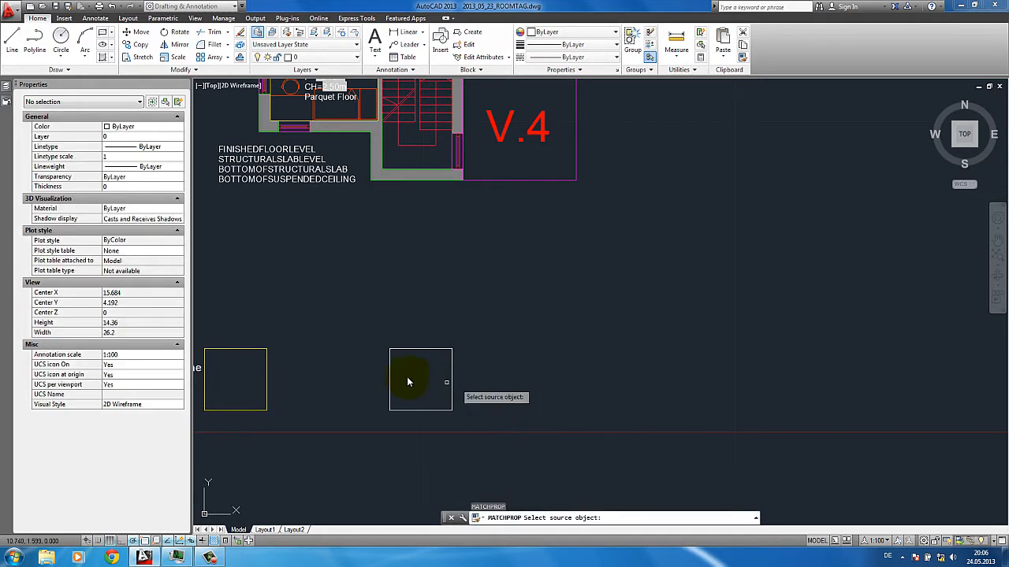
left_click(266, 380)
left_click(396, 384)
left_click(356, 365)
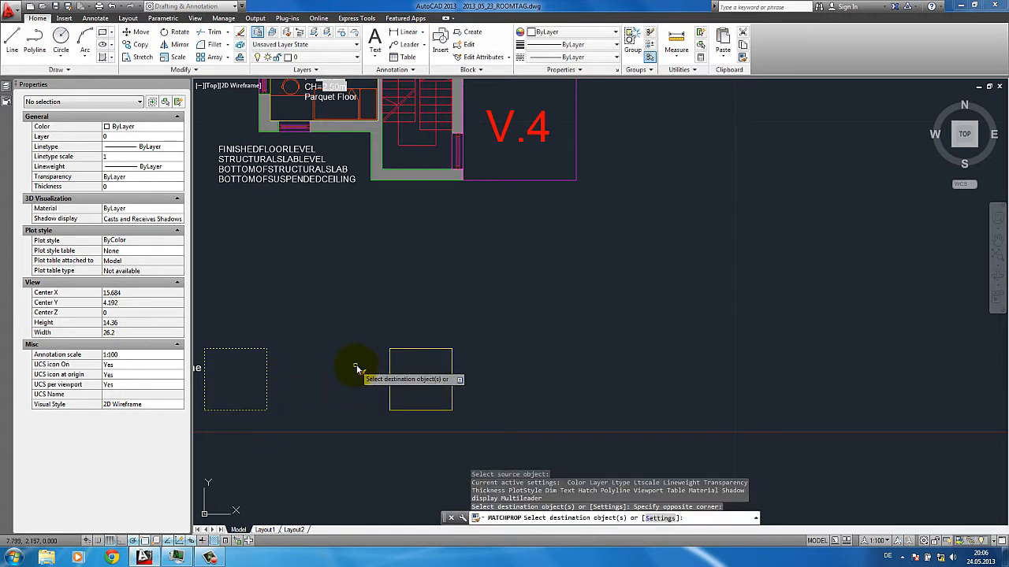
right_click(360, 365)
left_click(406, 369)
Define an attribute with tag ROOMNUMBER and default G00-00-00, and place it just to the right of the new rectangle's upper edge.
middle_click_drag(414, 346, 373, 332)
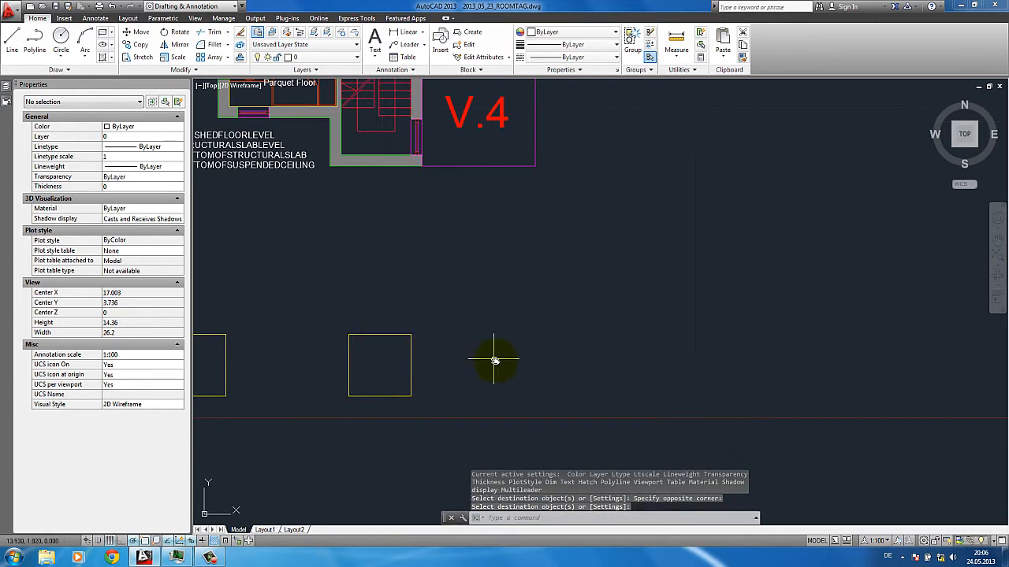
scroll(495, 361, "up", 2)
middle_click_drag(480, 362, 479, 338)
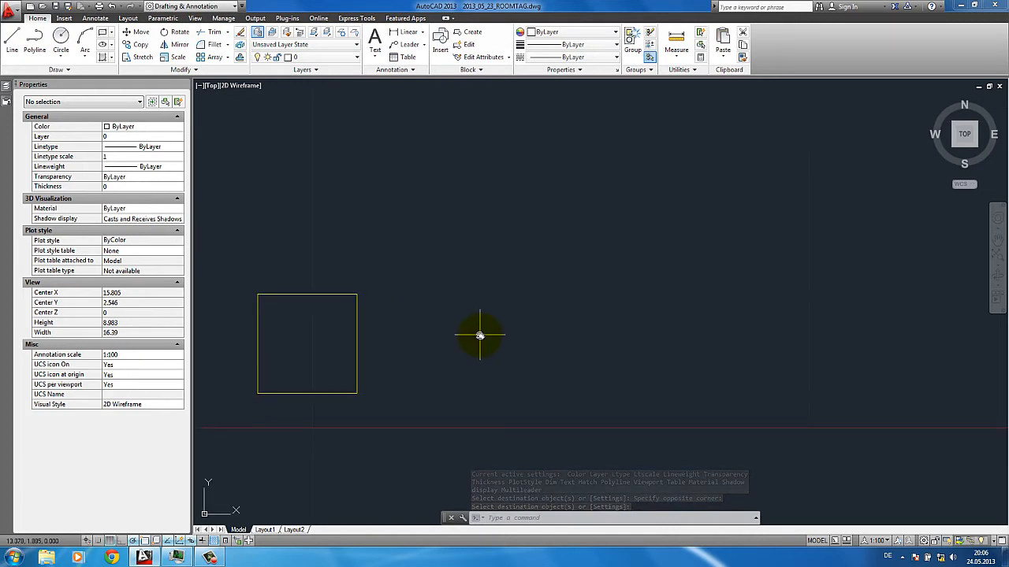
type("ATTDE")
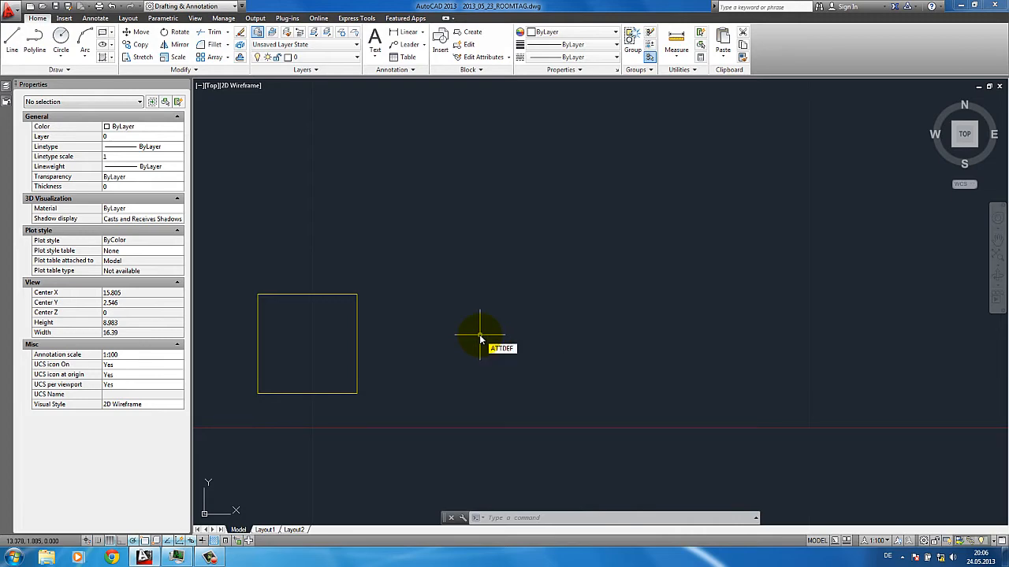
type("F")
key("Return")
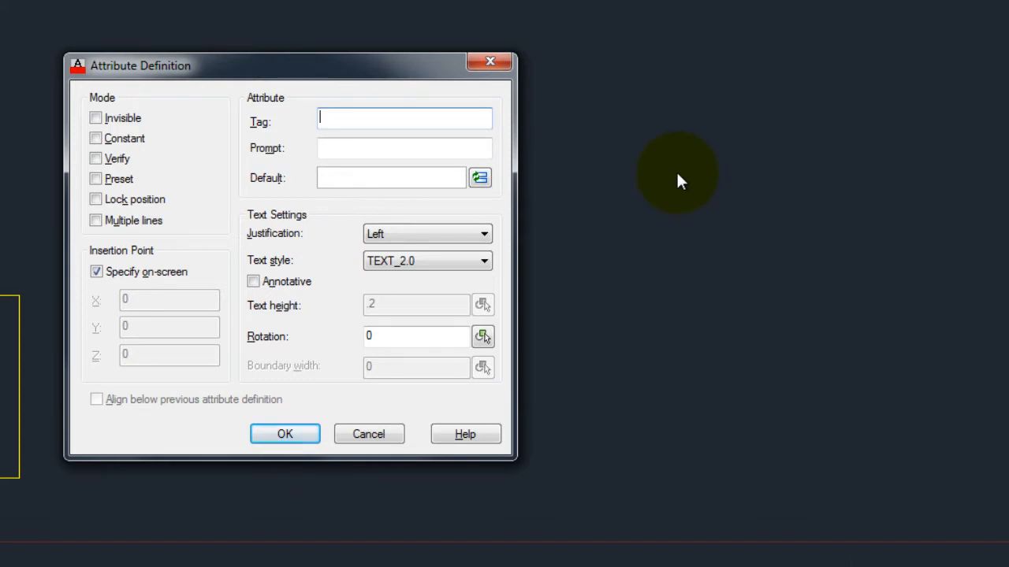
type("ROOMNUMBER")
key("Tab")
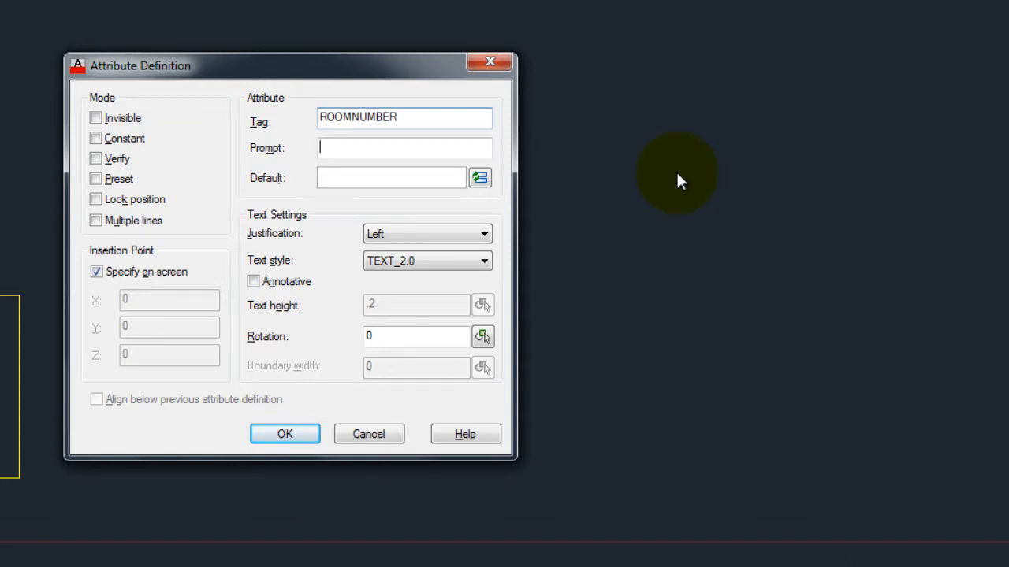
key("Tab")
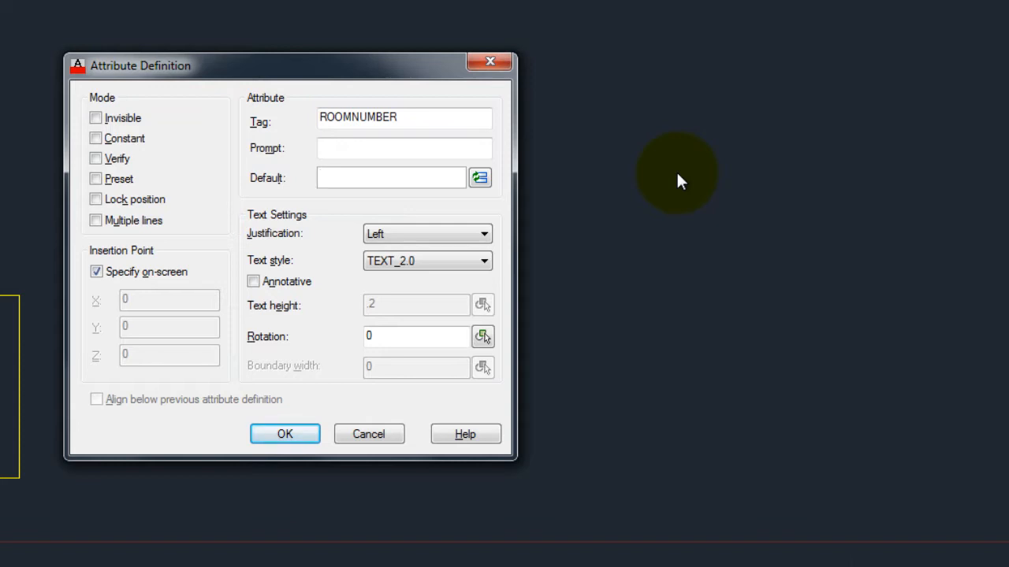
type("G00")
type("-00")
type("-00")
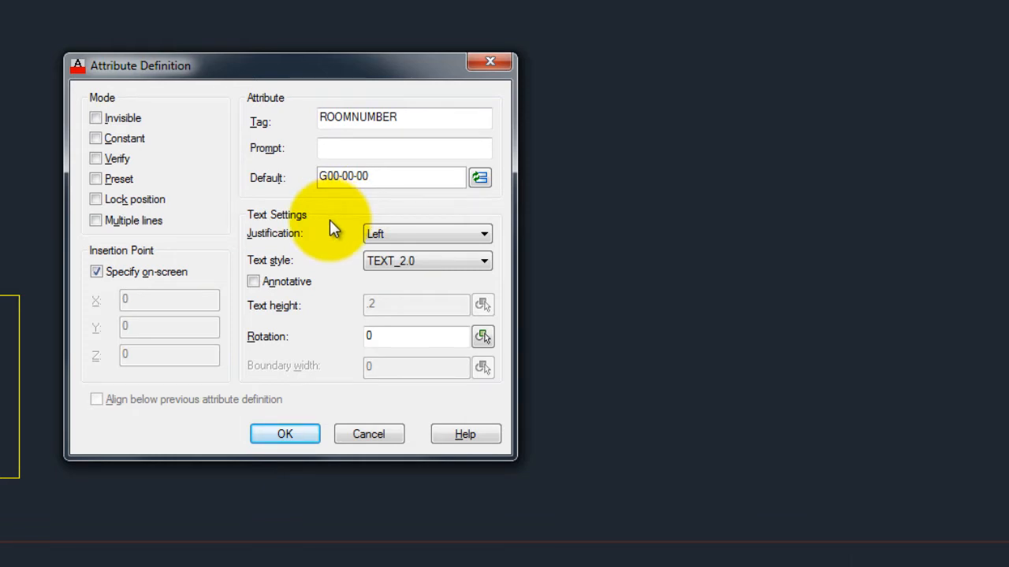
left_click(285, 434)
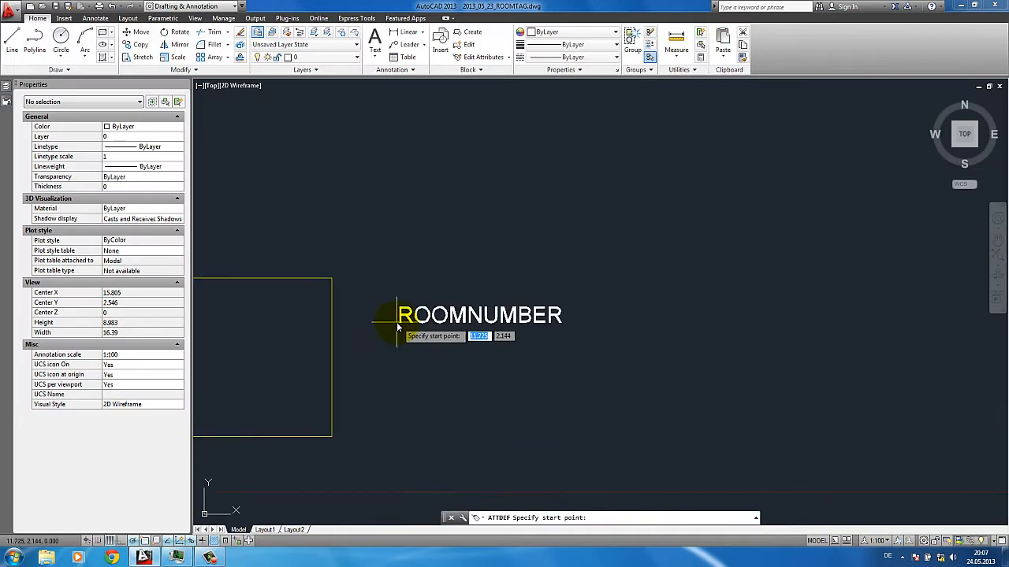
left_click(365, 304)
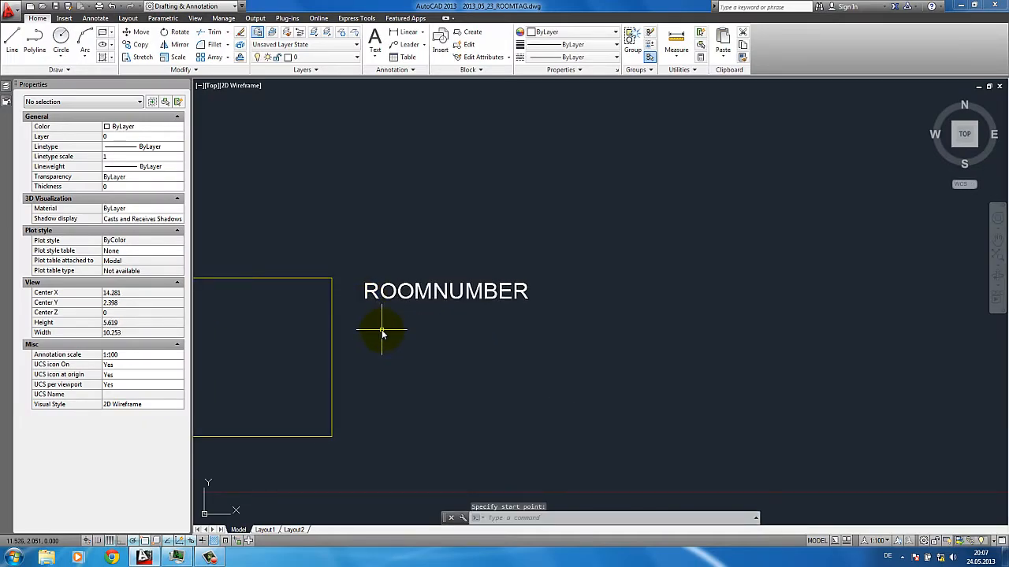
Define a ROOMNAME attribute with default Room Name, aligned below the previous attribute definition.
key("Return")
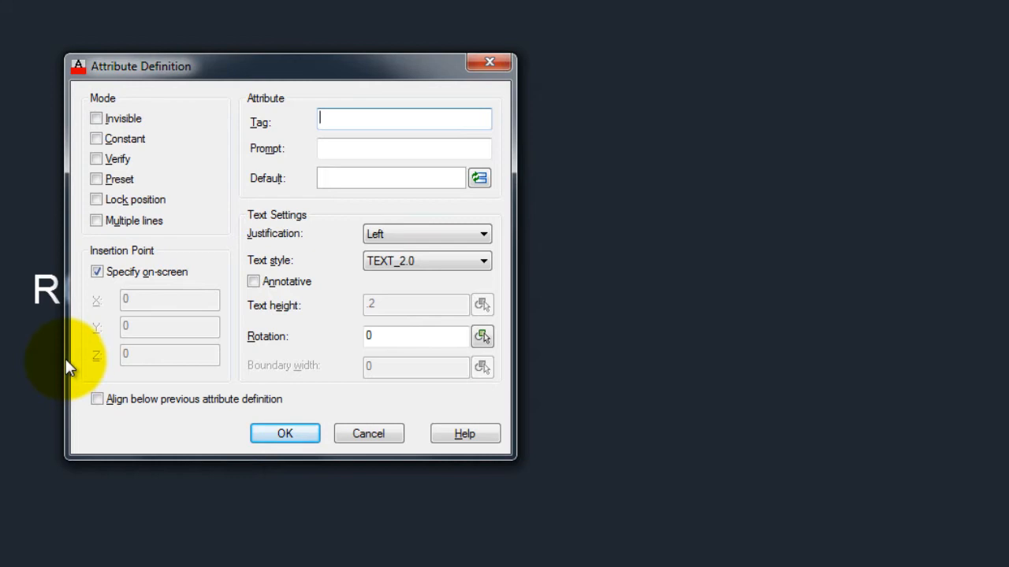
type("ROOMNAME")
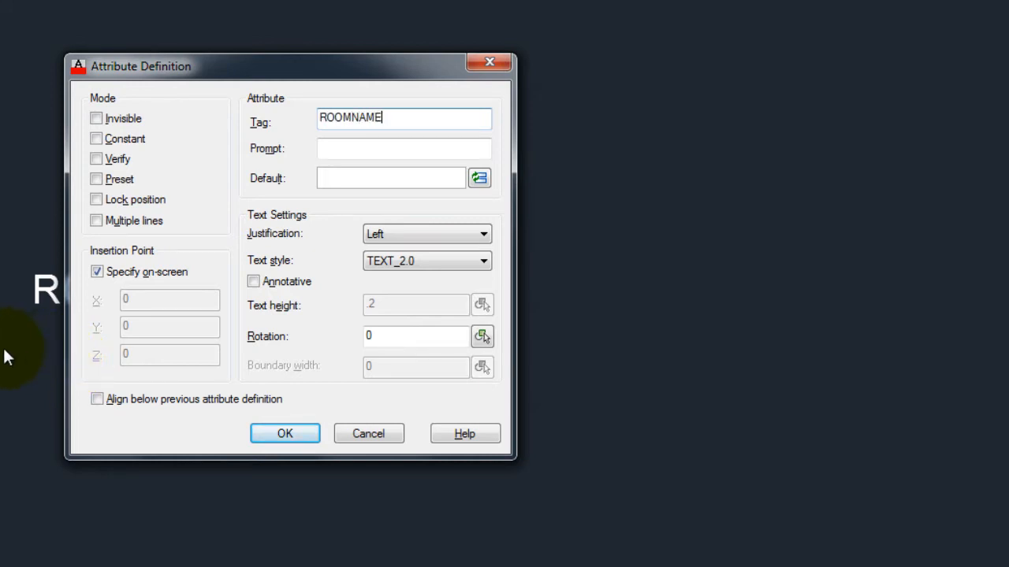
key("Tab")
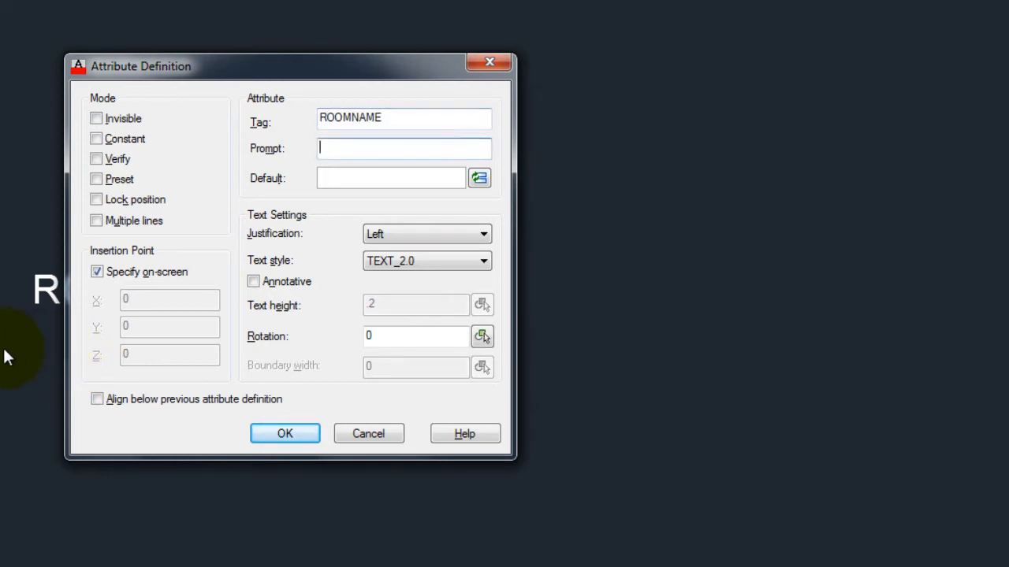
key("Tab")
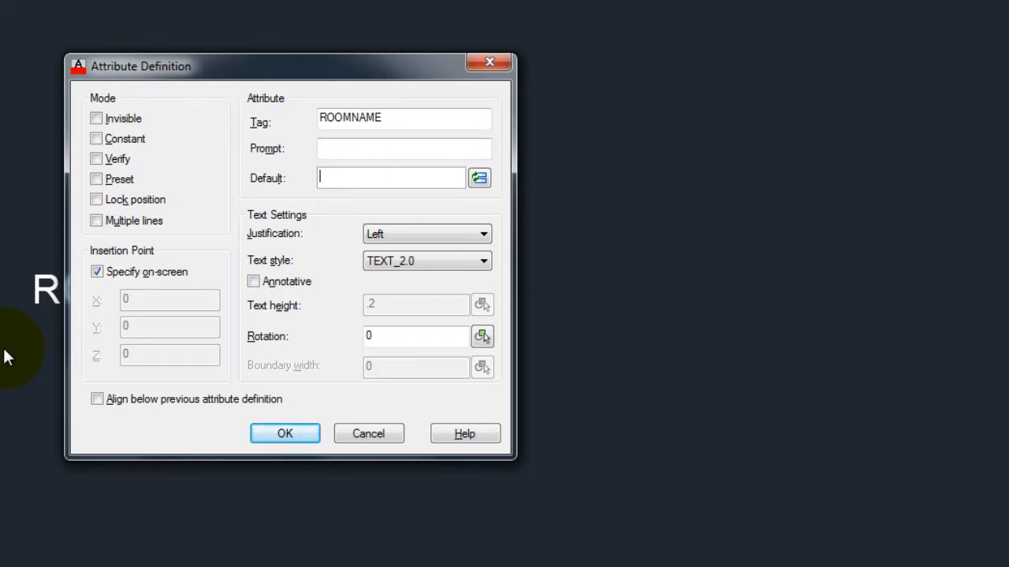
type("Room Name")
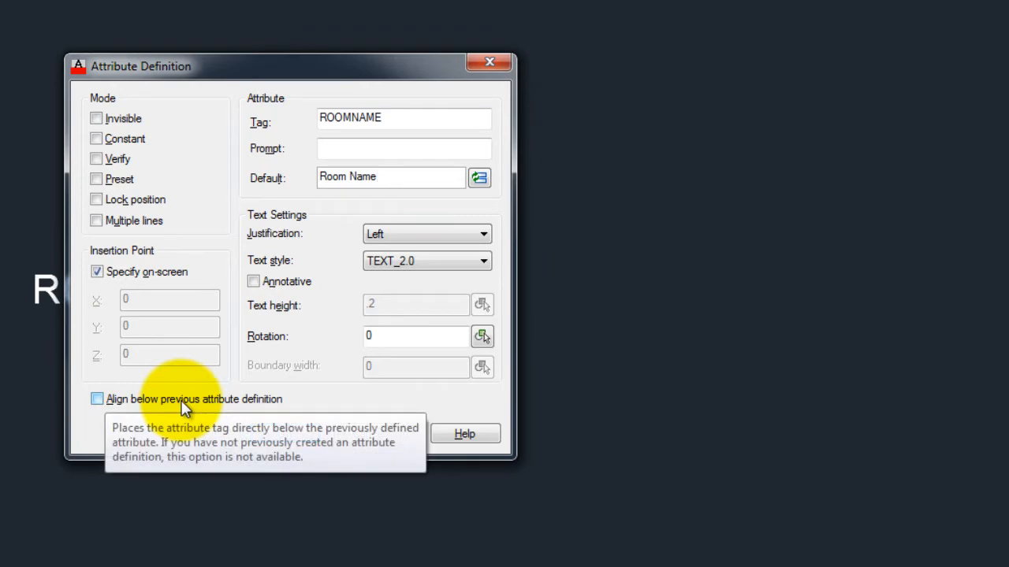
left_click(97, 397)
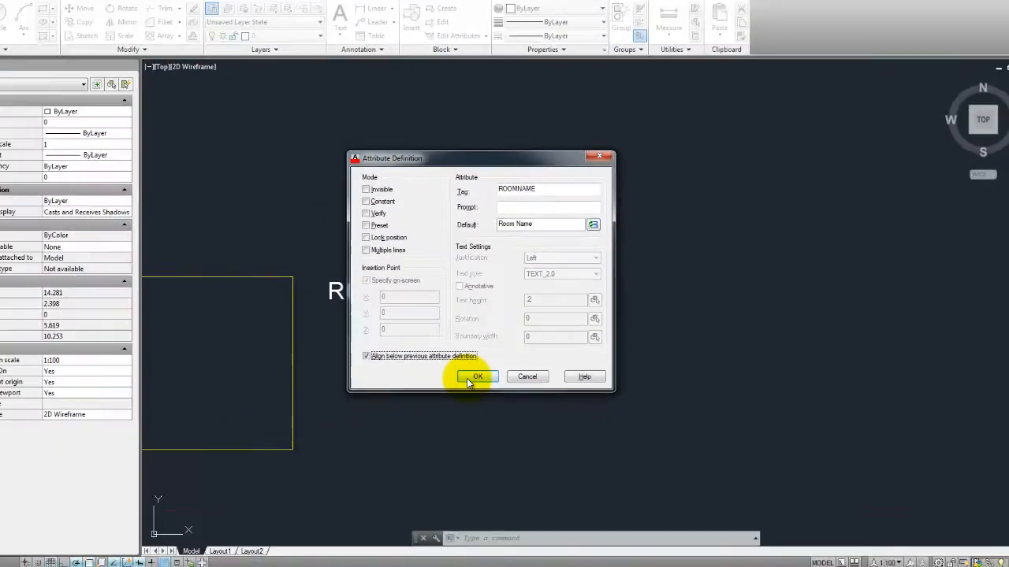
left_click(476, 377)
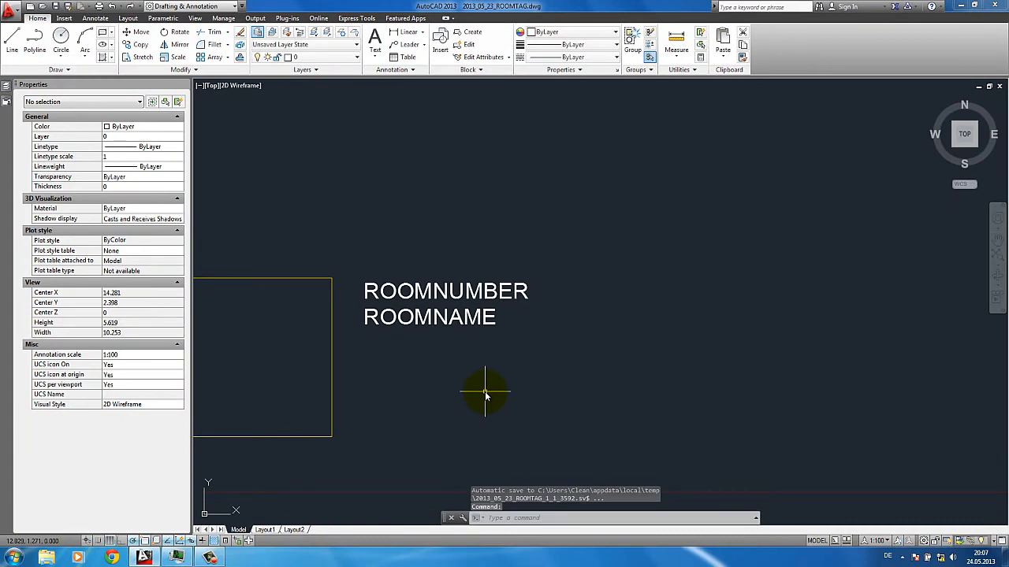
Start a new attribute definition with tag AREADISPLAY and default text A=.
key("Return")
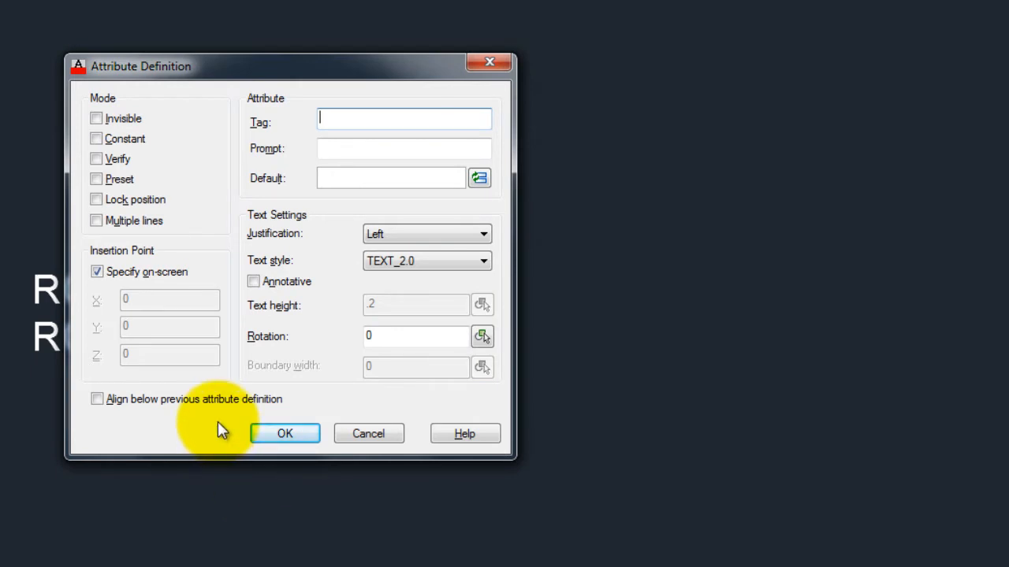
type("AREADISPLAY")
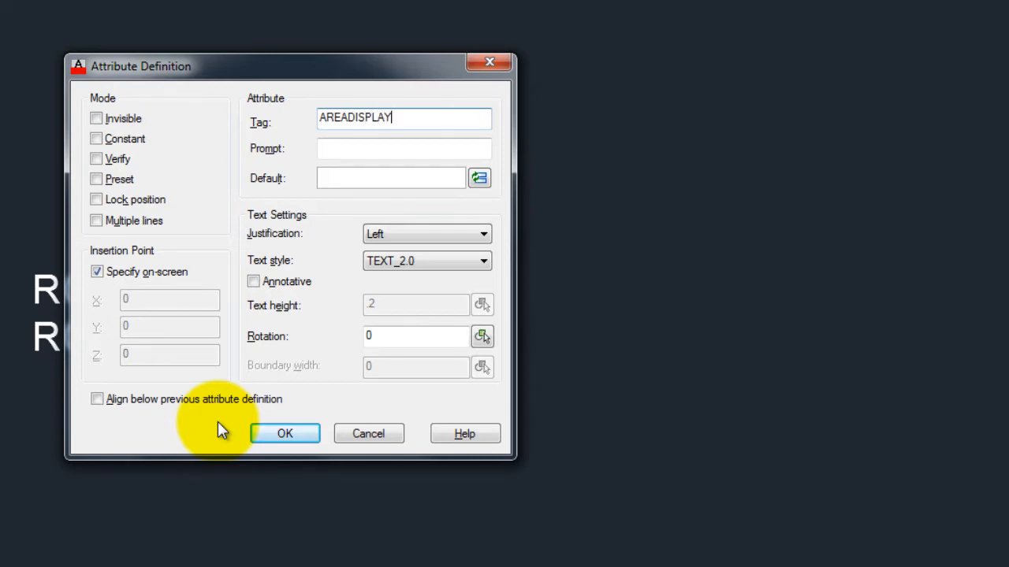
key("Tab")
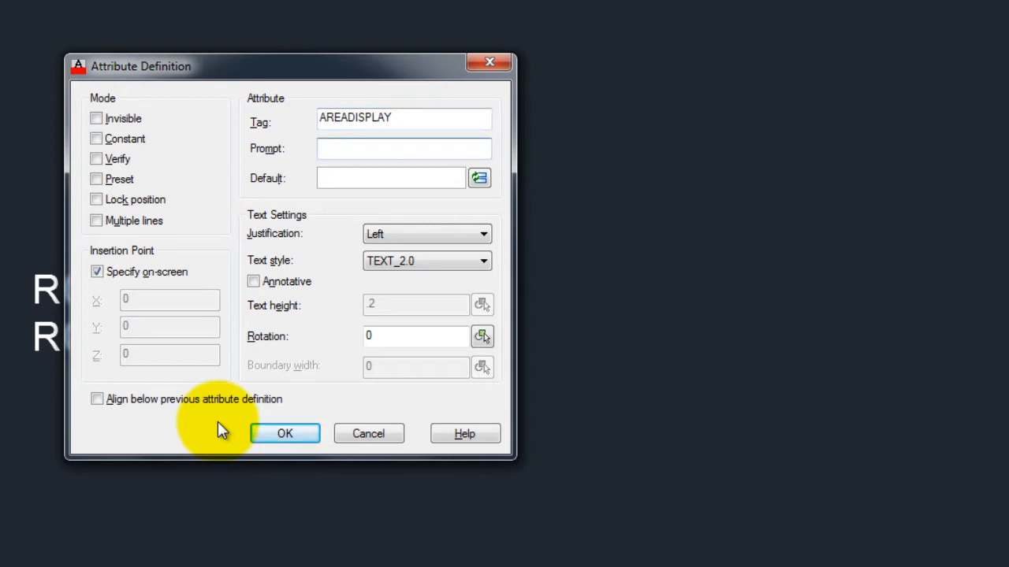
key("Tab")
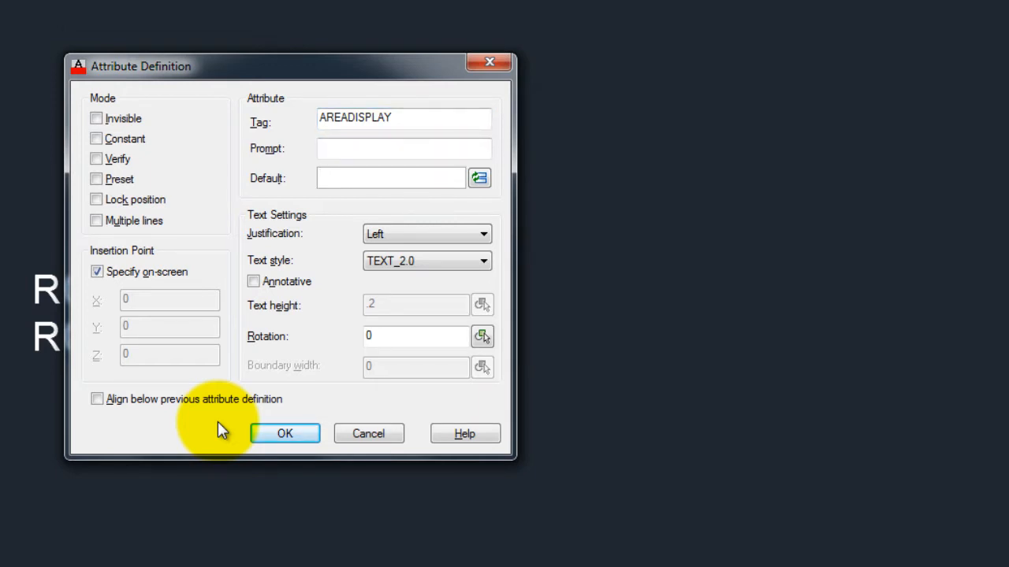
type("A=")
Add a Formula field to the default value and nest in it an Object field for the new rectangle's Area in Decimal format.
left_click(480, 178)
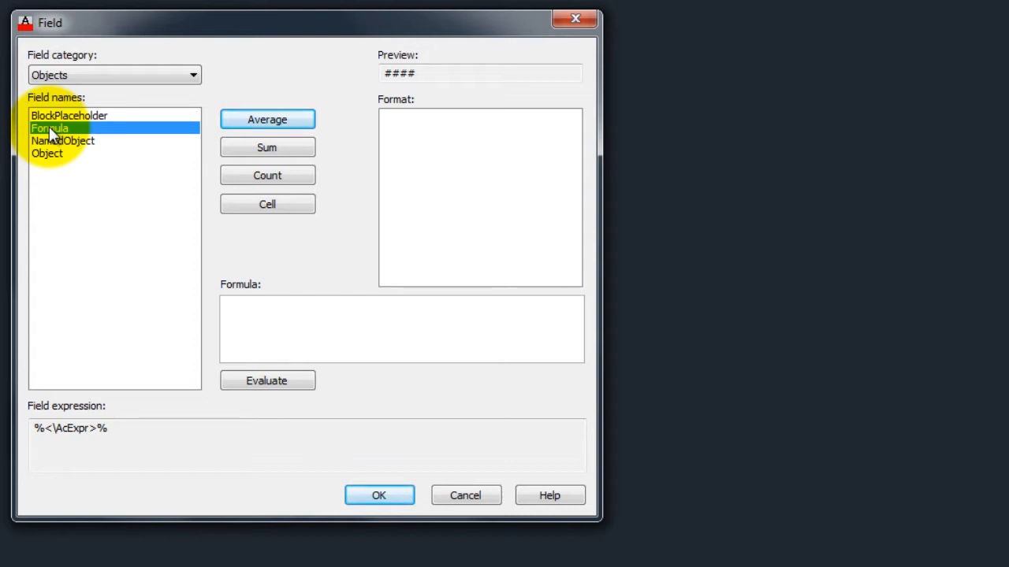
right_click(244, 315)
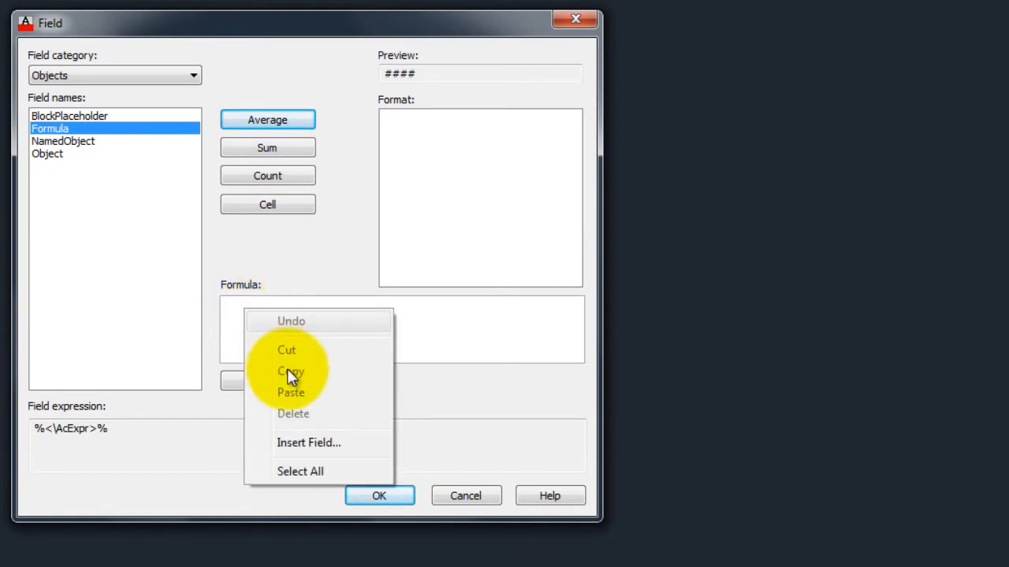
left_click(300, 443)
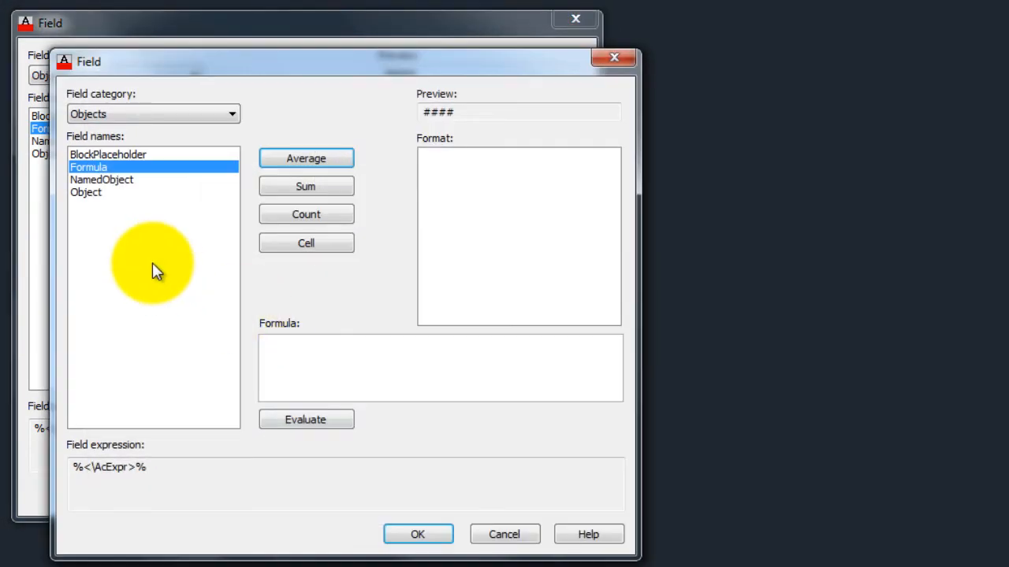
left_click(91, 192)
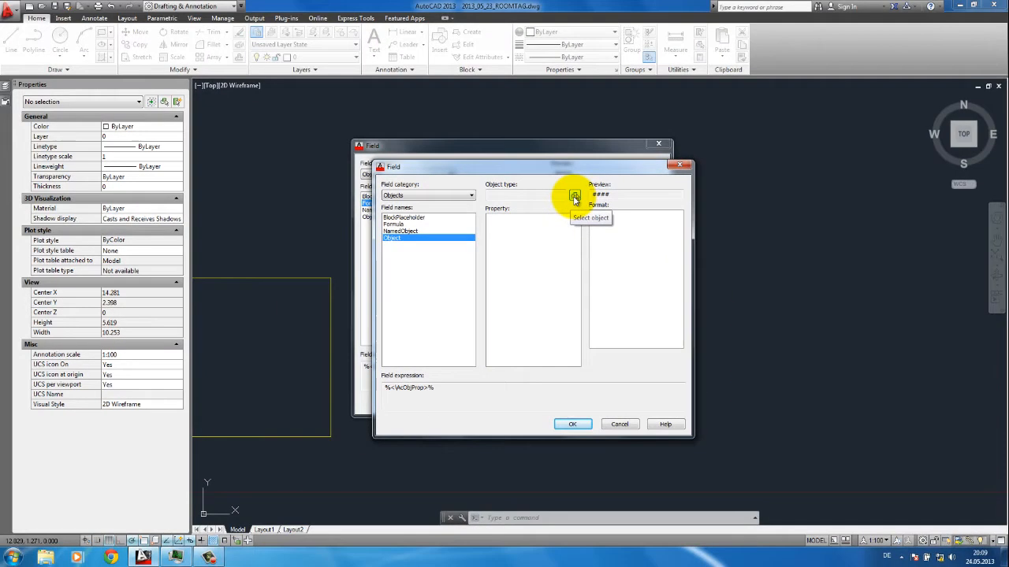
left_click(573, 197)
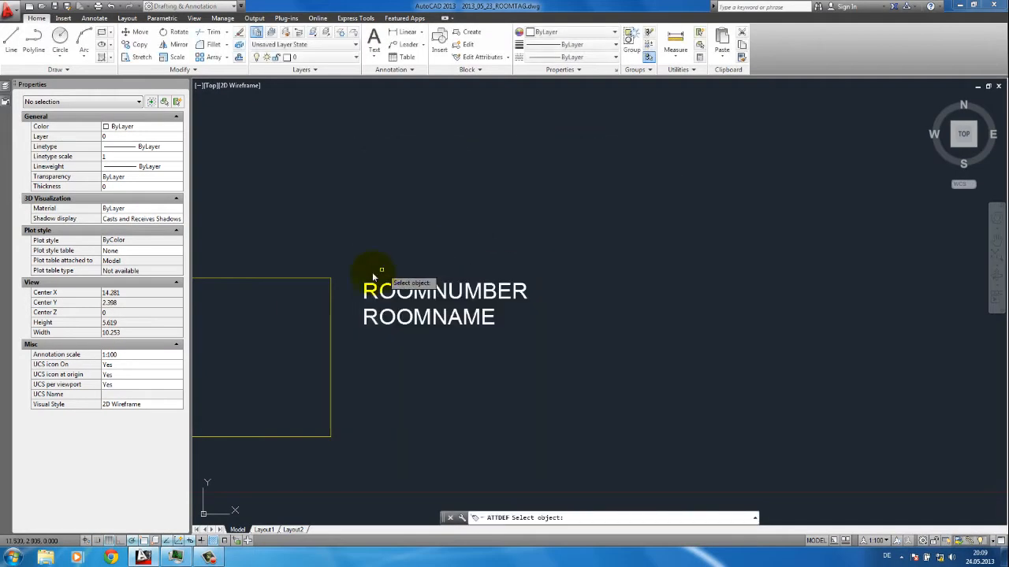
left_click(331, 296)
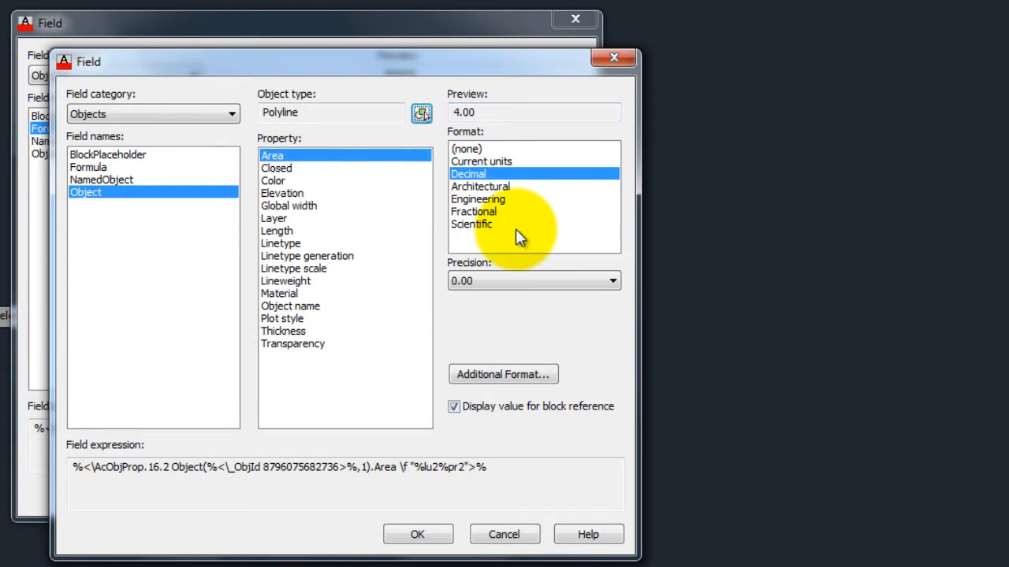
left_click(436, 536)
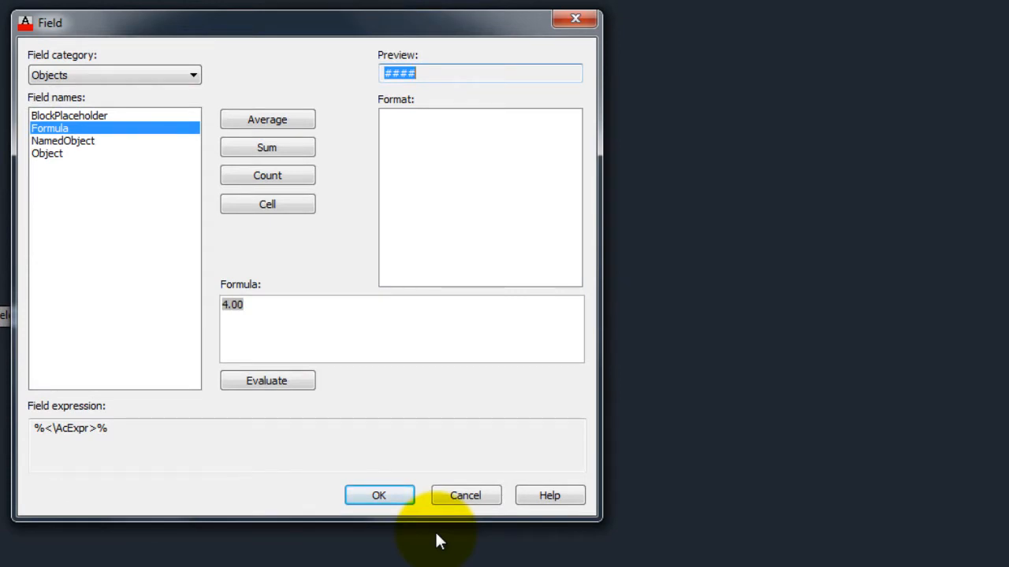
Evaluate the area formula and set its precision to 0.00.
left_click(276, 387)
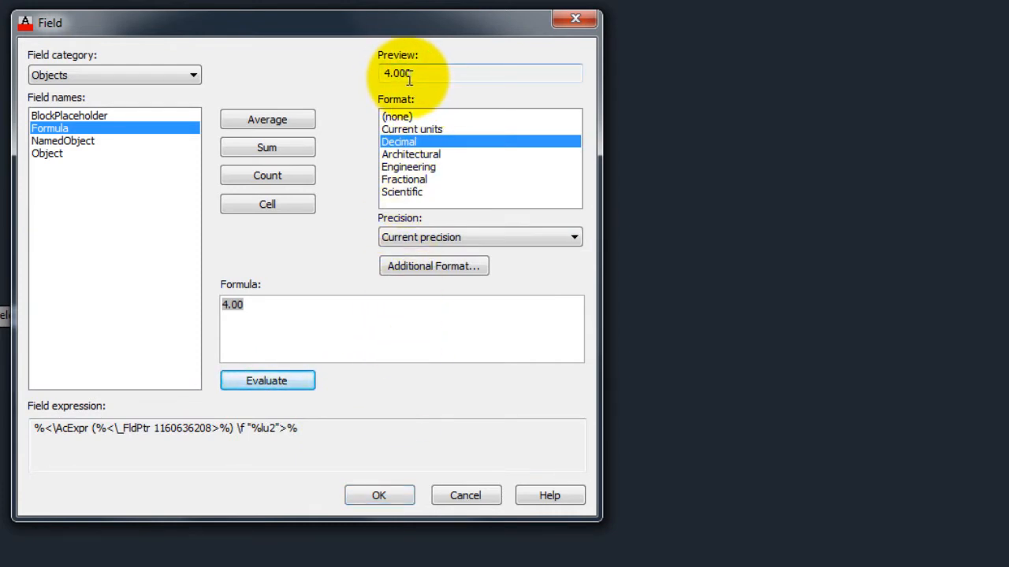
left_click(501, 238)
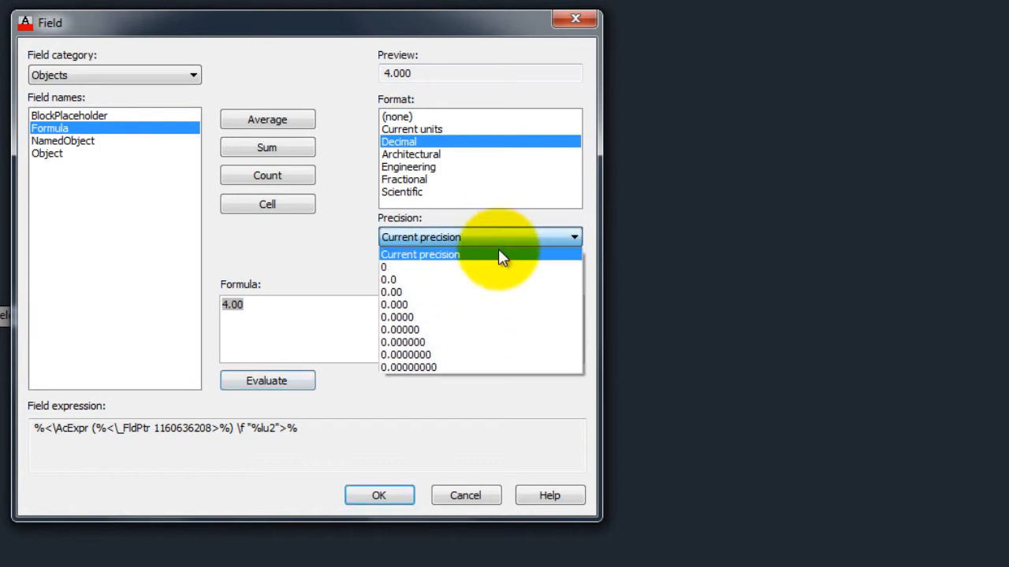
left_click(484, 293)
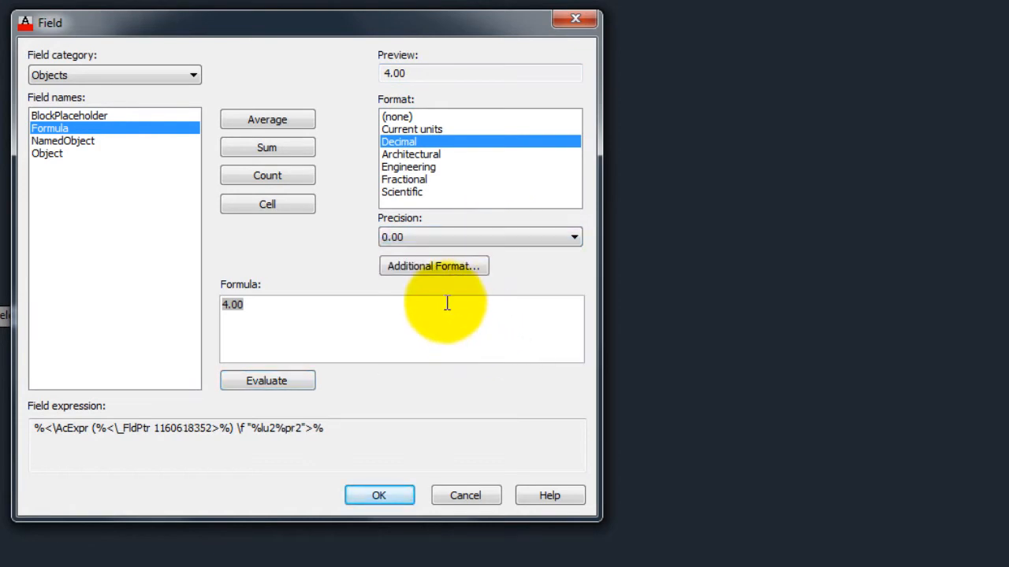
Add the suffix m² to the area formula field through its additional format settings.
left_click(440, 271)
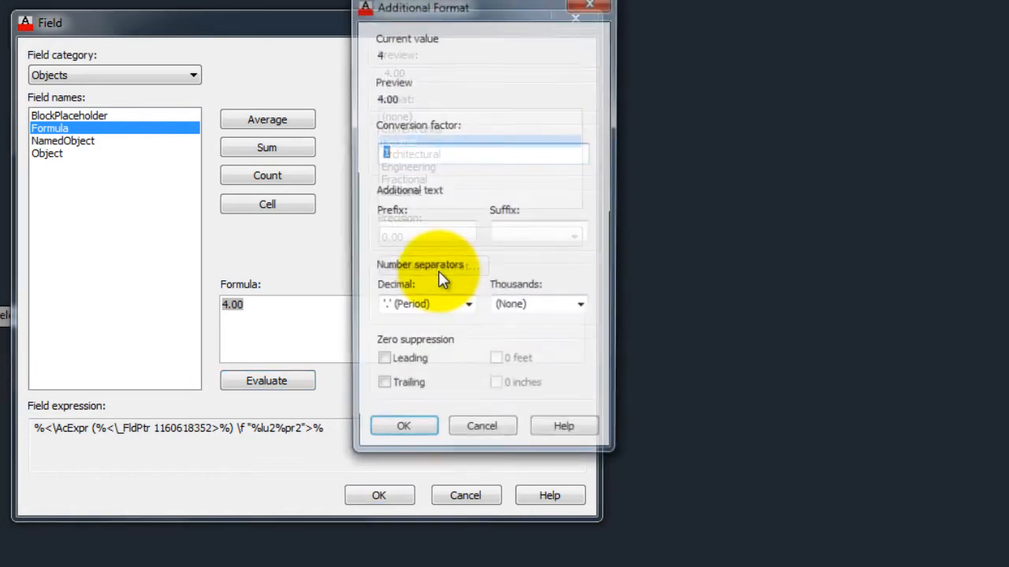
left_click(505, 232)
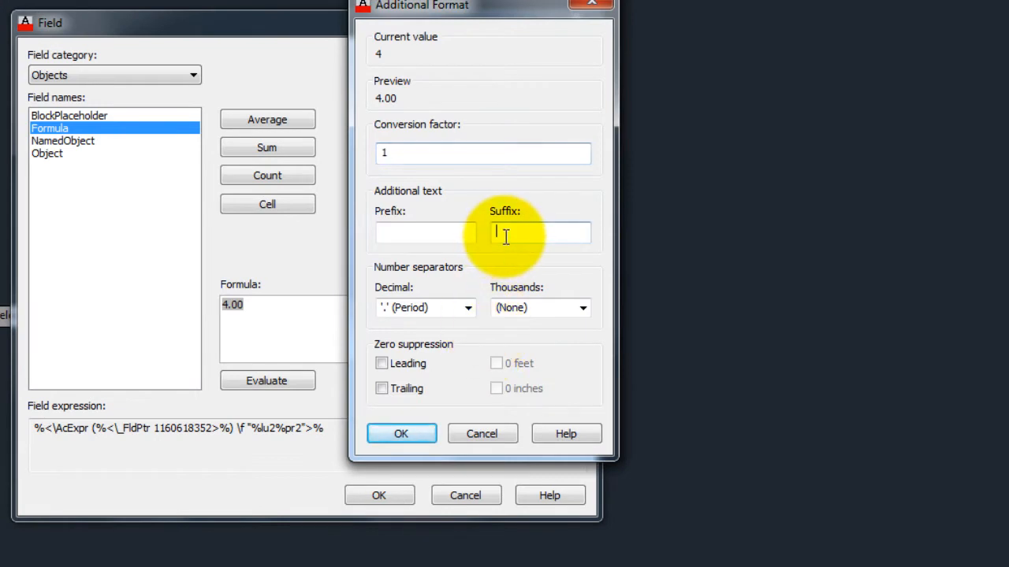
type("m²")
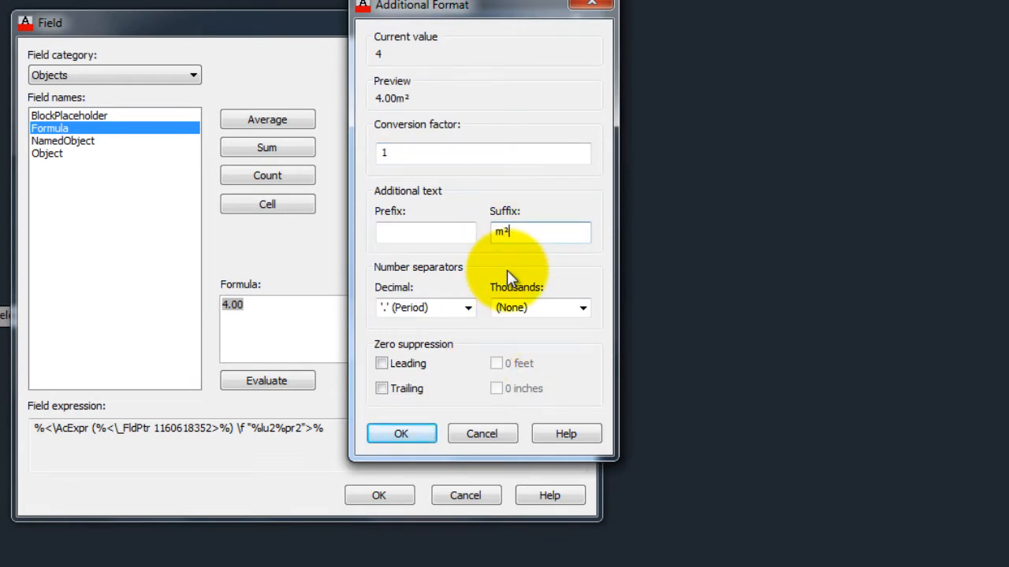
left_click(403, 432)
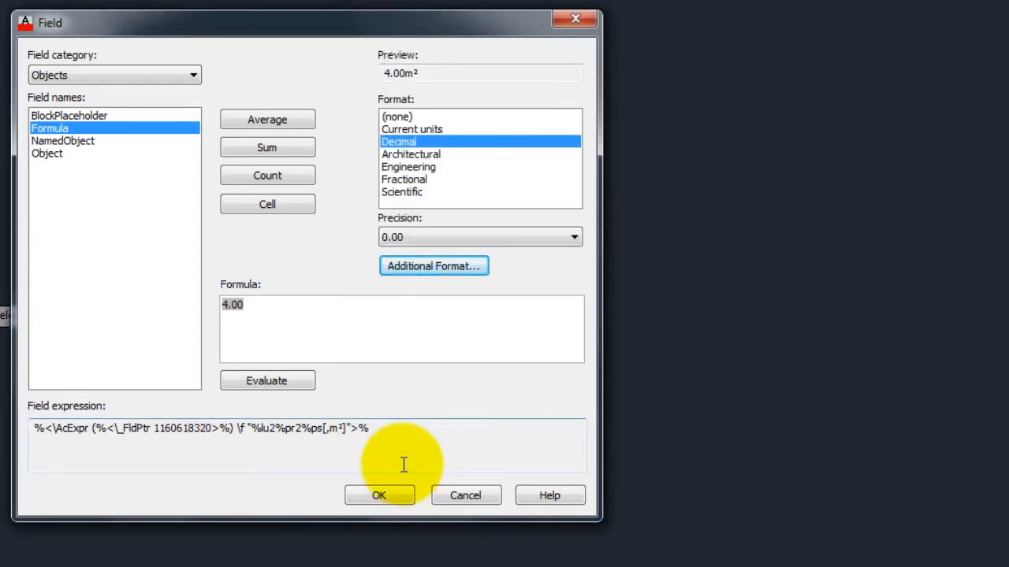
Accept the area field and create the AREADISPLAY attribute aligned below the previous attribute definition.
left_click(392, 495)
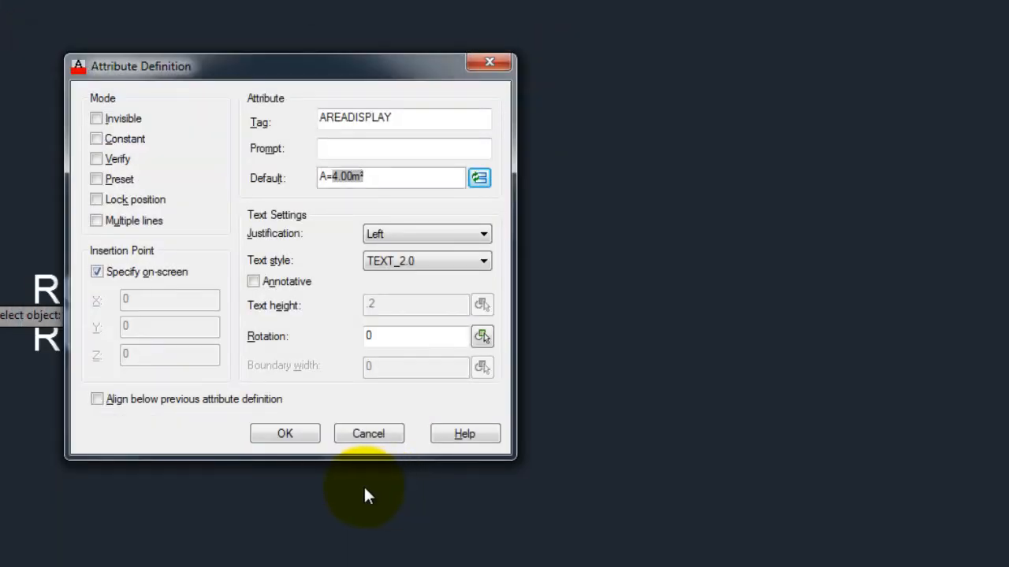
left_click(97, 401)
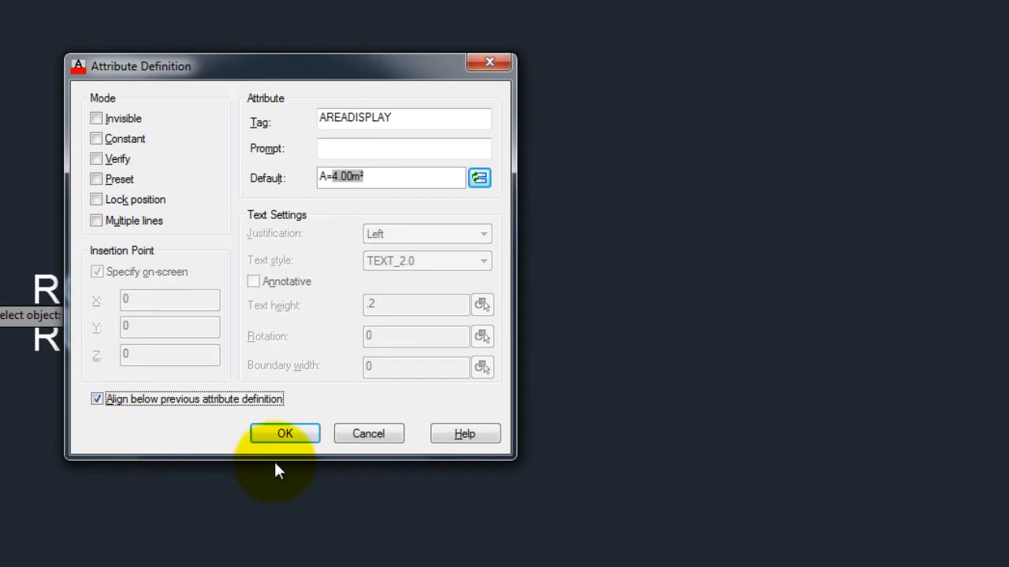
left_click(284, 433)
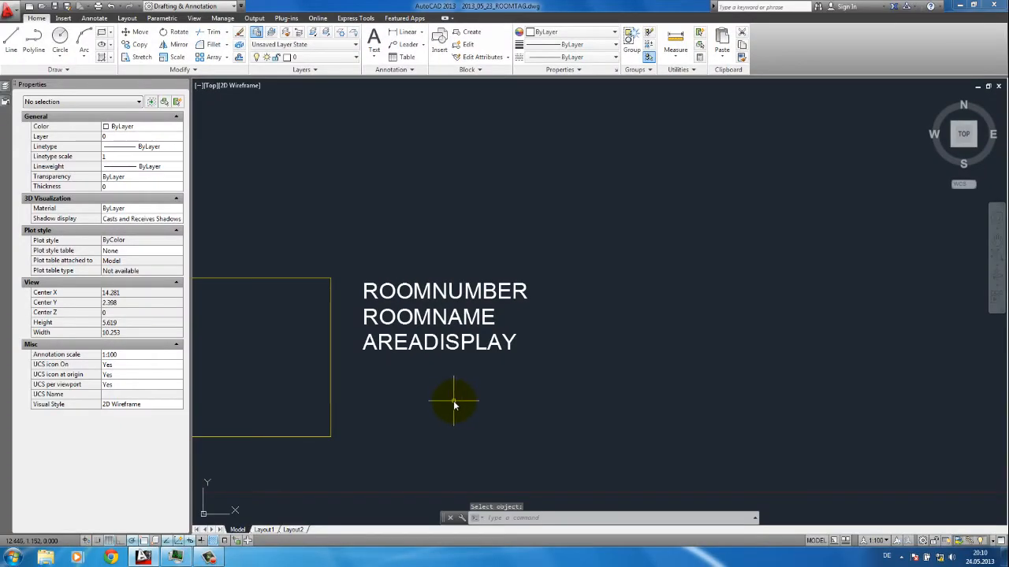
Examine the finished room tags in the floor plan and the room schedule table beside it.
scroll(457, 402, "down", 5)
scroll(426, 332, "up", 4)
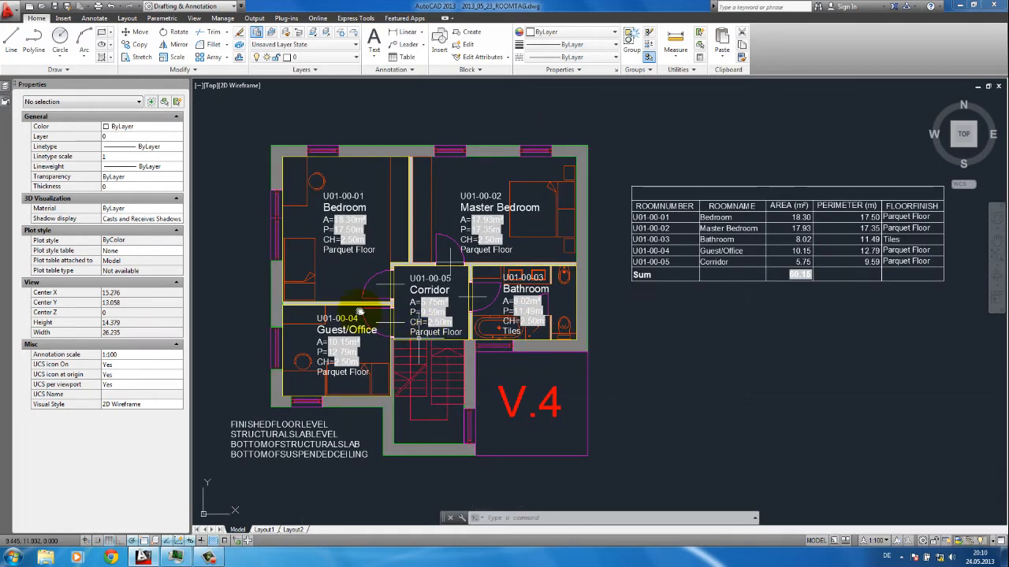
scroll(339, 286, "up", 4)
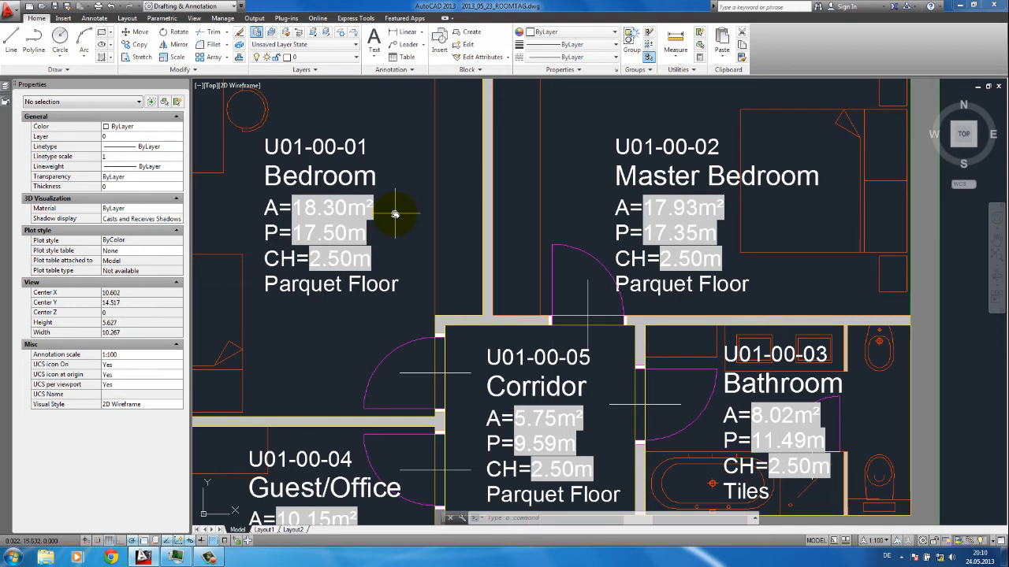
scroll(383, 225, "down", 6)
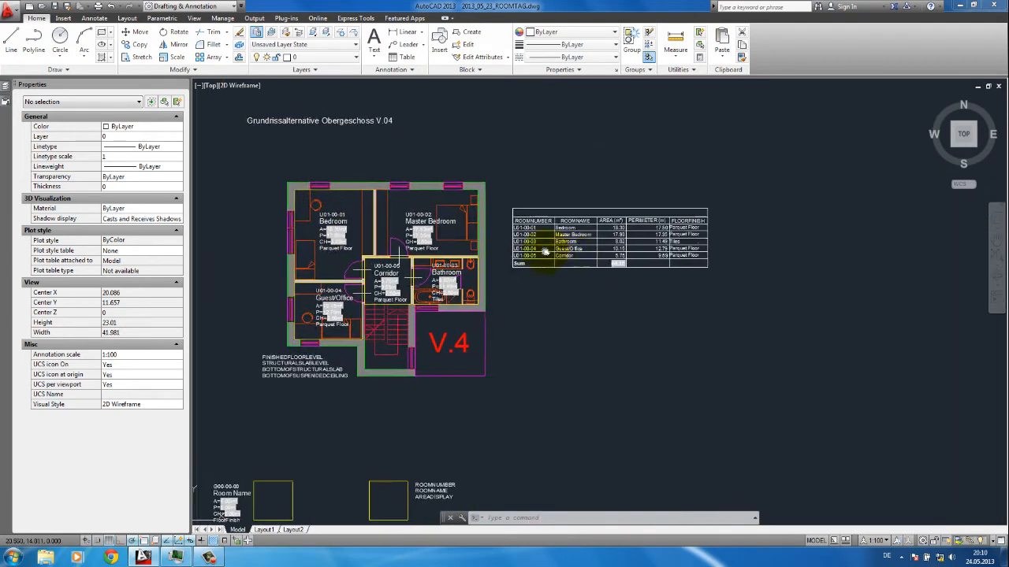
scroll(544, 252, "up", 4)
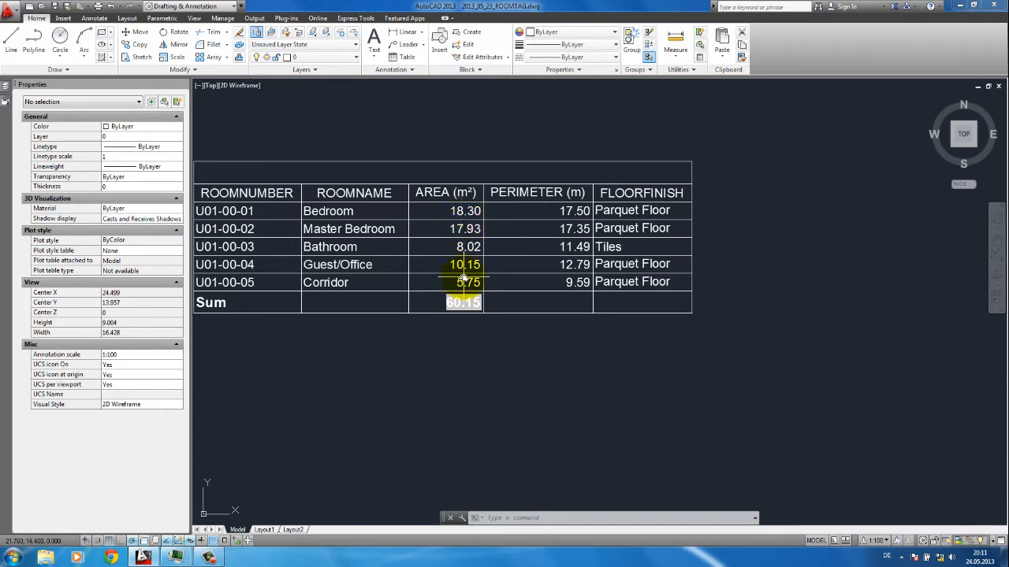
scroll(499, 255, "down", 4)
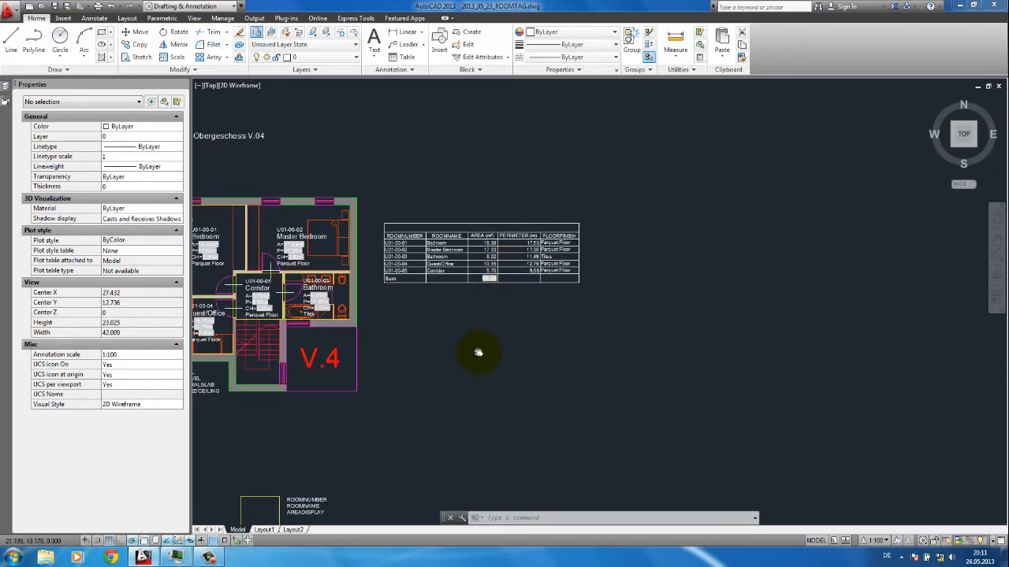
Copy the AREADISPLAY attribute definition straight down by about 0.4 units.
scroll(478, 352, "down", 3)
scroll(416, 387, "up", 3)
scroll(361, 399, "up", 3)
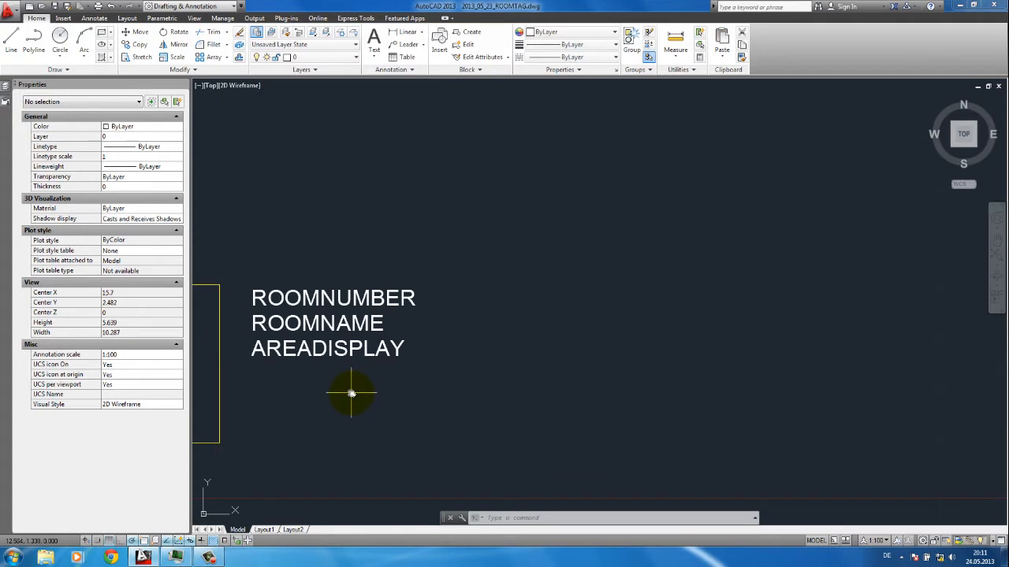
middle_click_drag(351, 393, 407, 382)
left_click(401, 383)
left_click(385, 349)
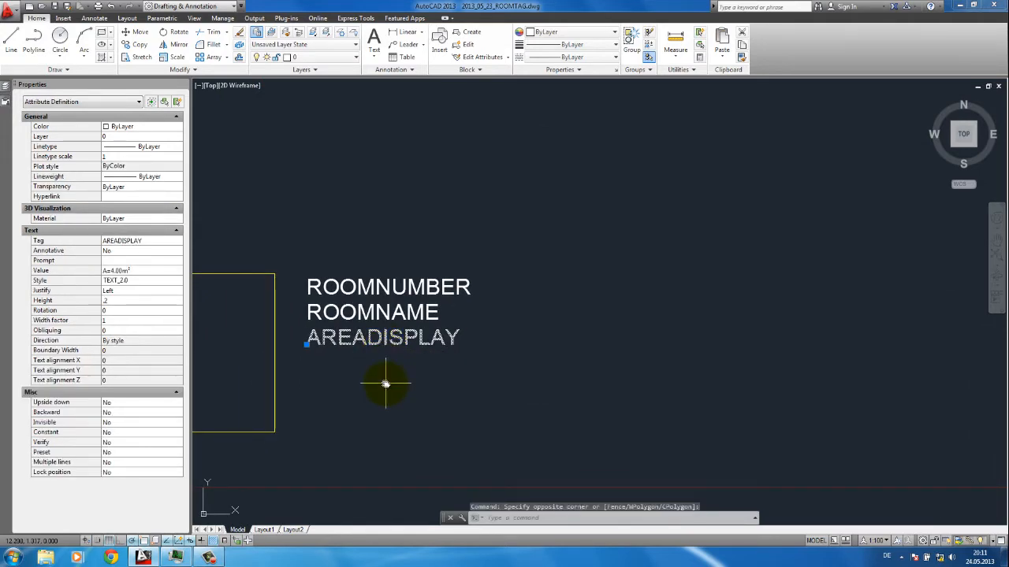
type("co")
key("Return")
left_click(371, 349)
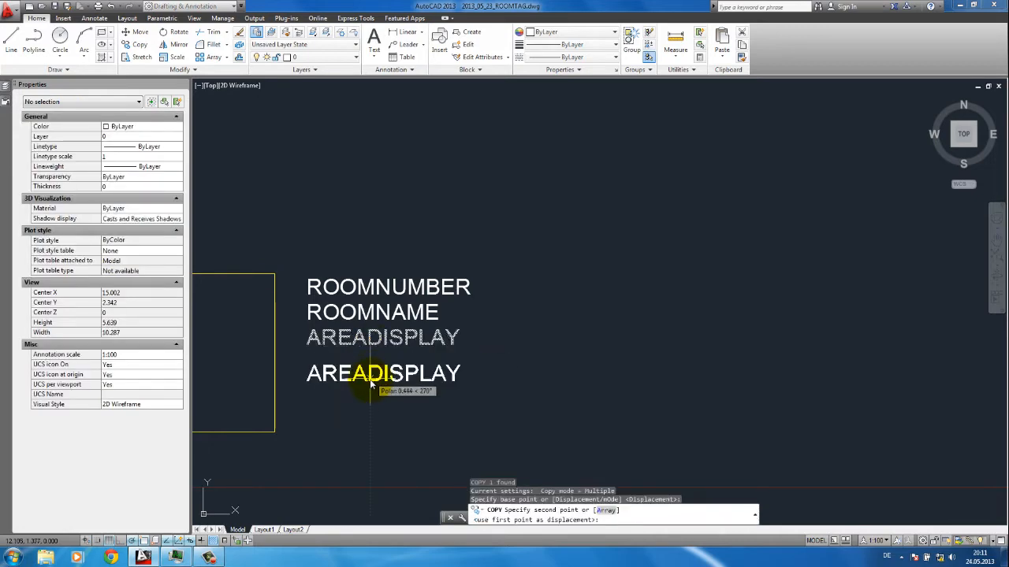
left_click(371, 383)
key("Escape")
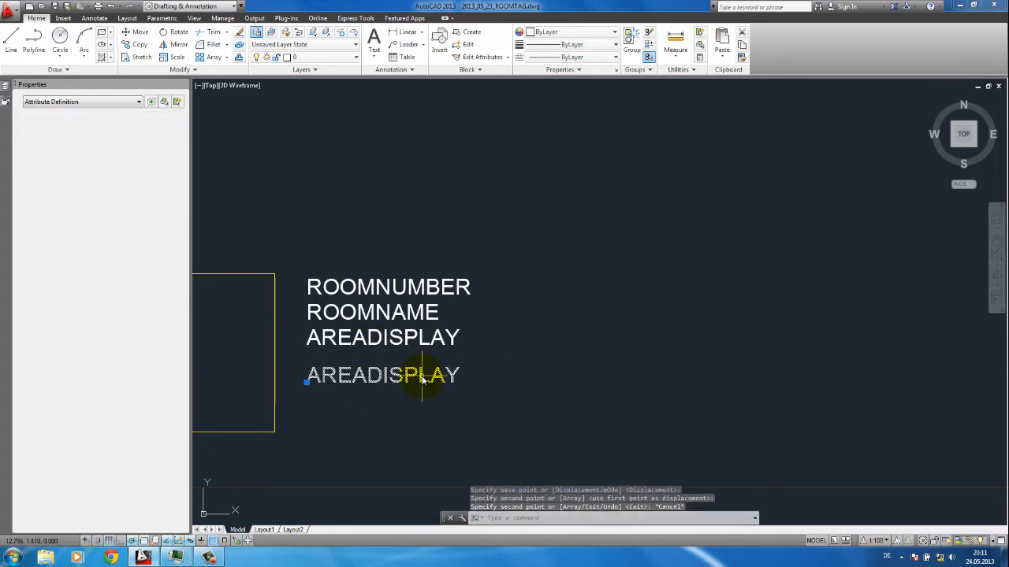
Change the tag of the copied attribute definition to AREA.
left_click(422, 379)
left_click(150, 240)
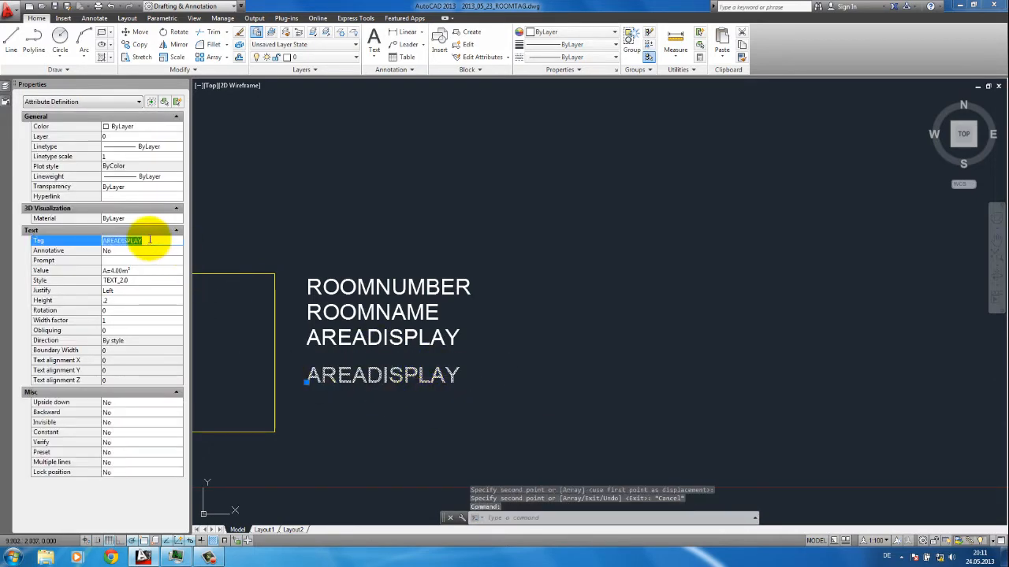
left_click_drag(149, 240, 119, 240)
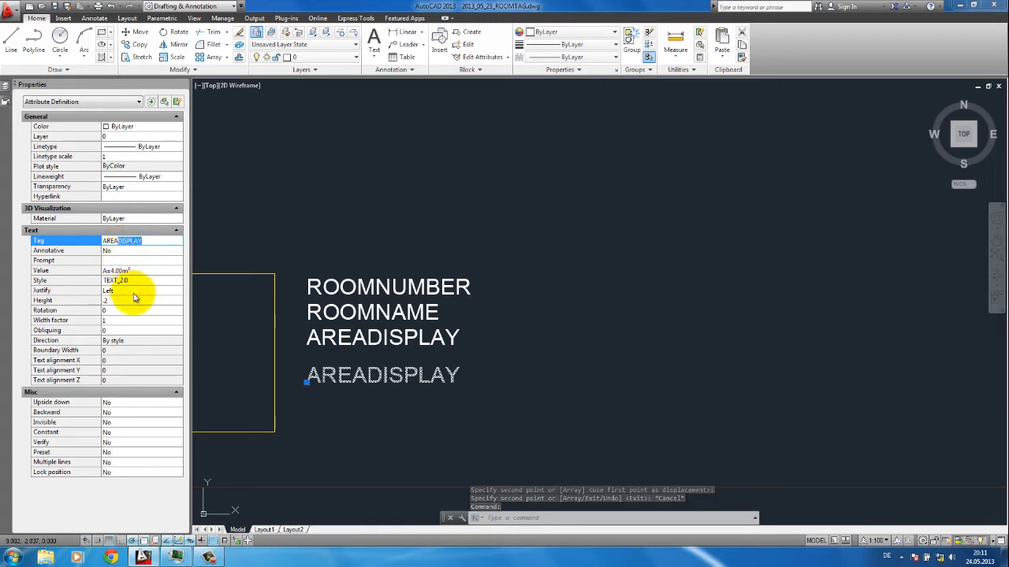
key("BackSpace")
left_click(332, 422)
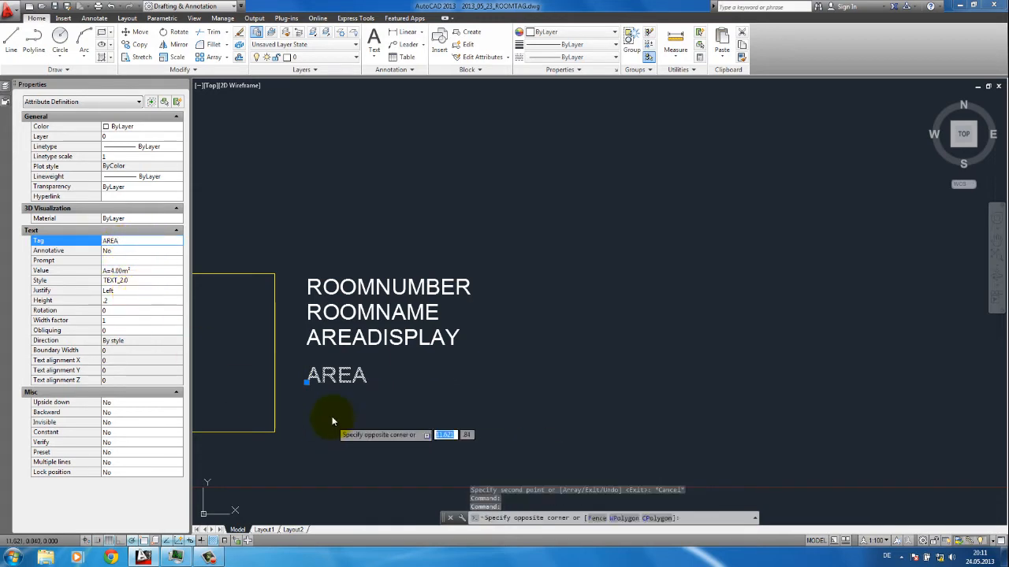
left_click(334, 415)
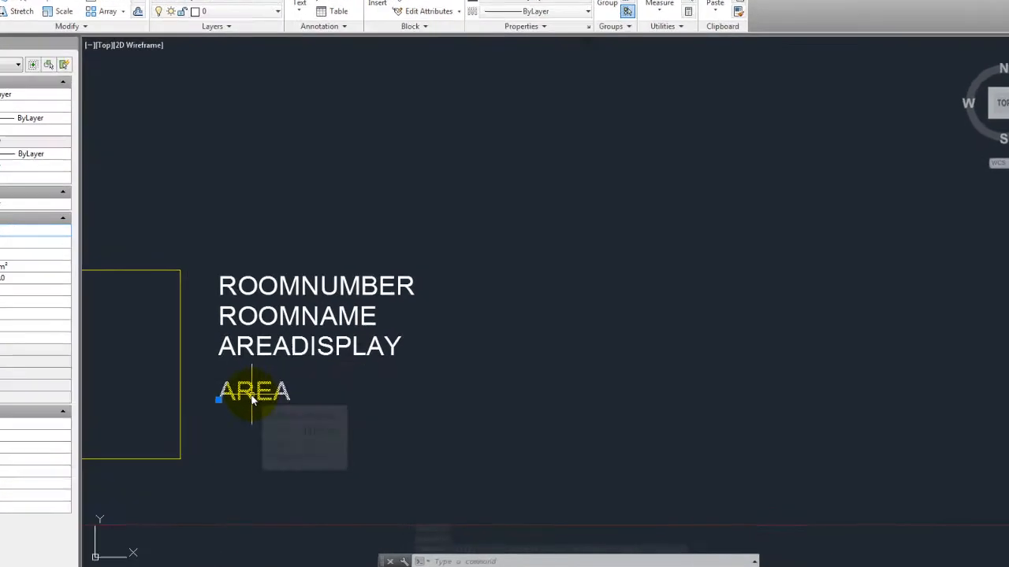
Open the AREA attribute definition for editing and remove the A= prefix from its default value.
double_click(335, 377)
double_click(177, 118)
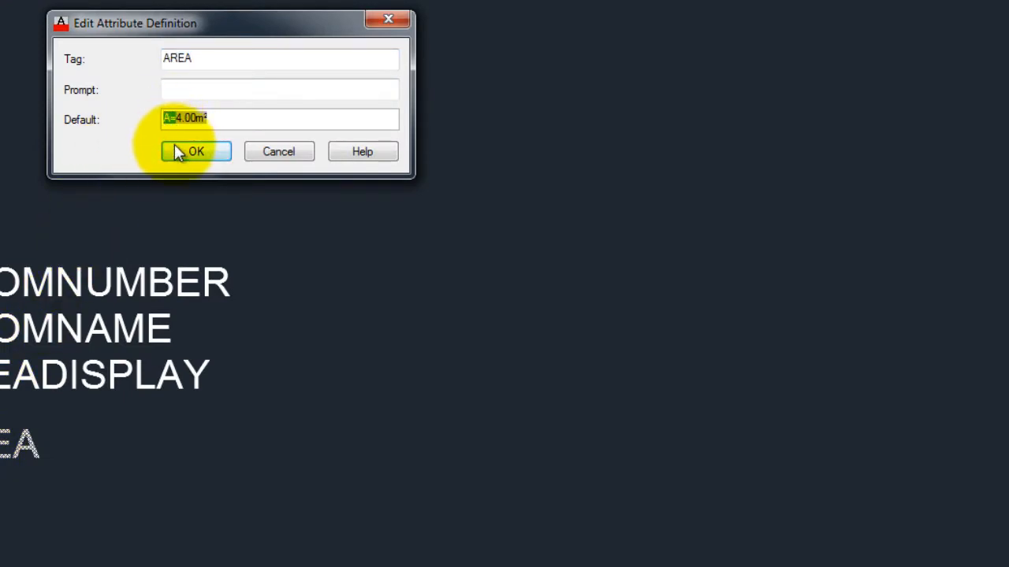
key("Delete")
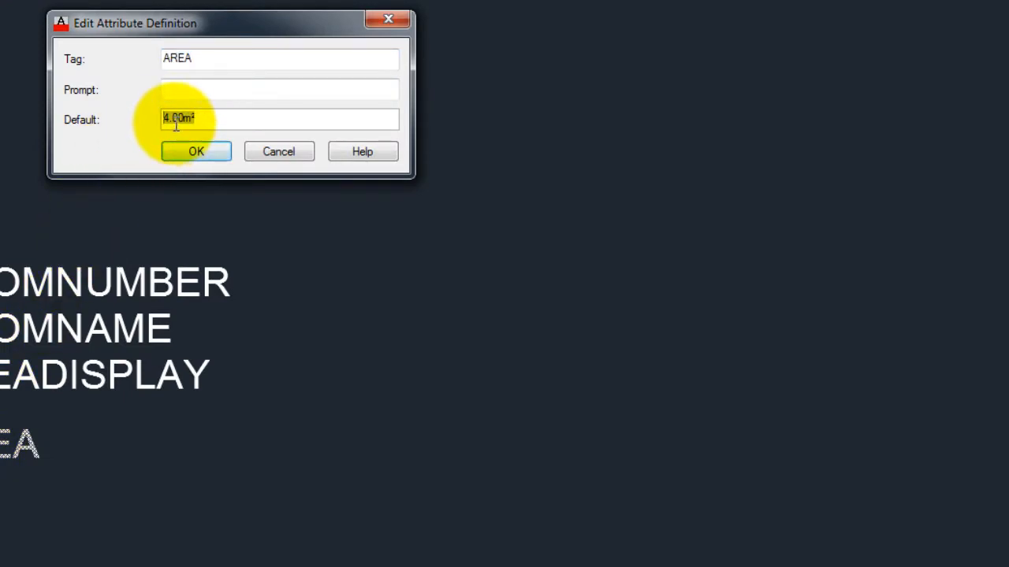
Edit the default value's formula field and nest in it an Object field for the yellow rectangle's Area in Decimal format.
key("ctrl+f")
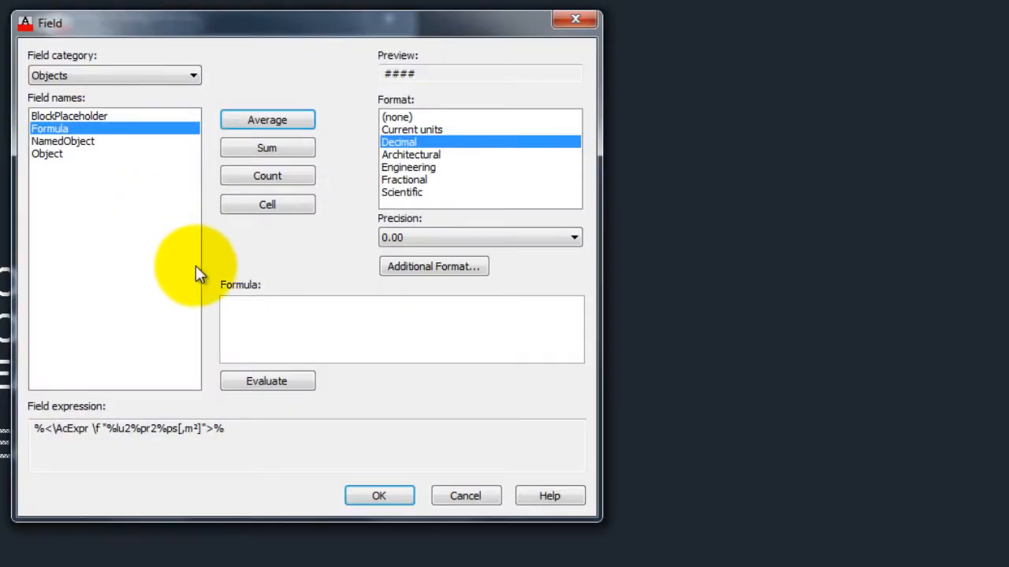
left_click(248, 310)
right_click(246, 321)
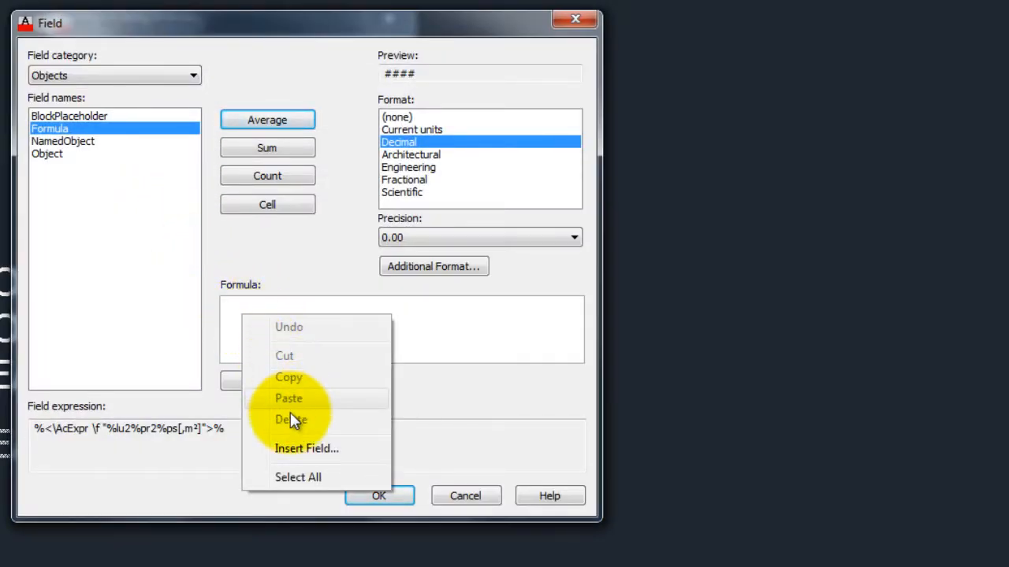
left_click(296, 449)
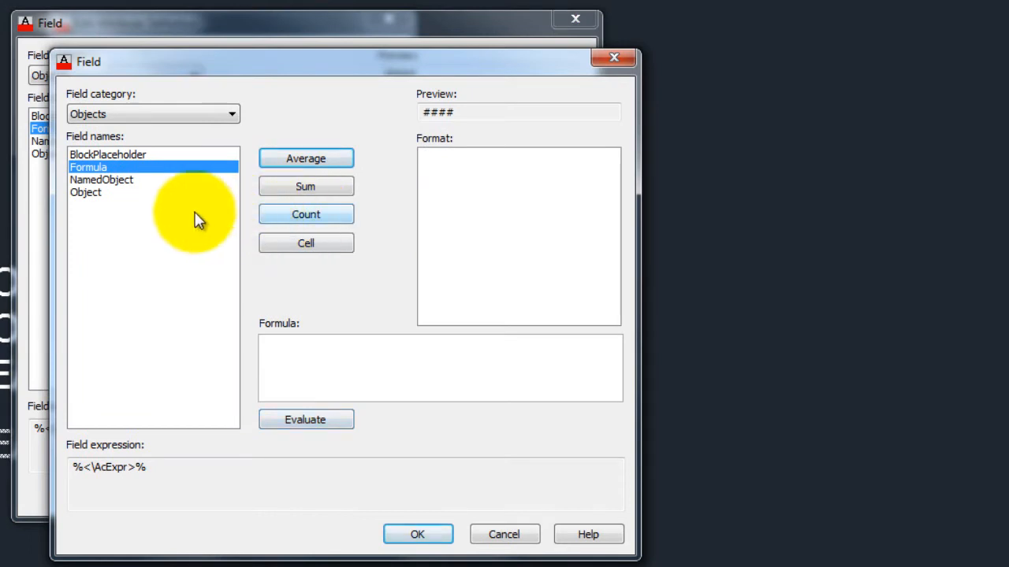
left_click(95, 193)
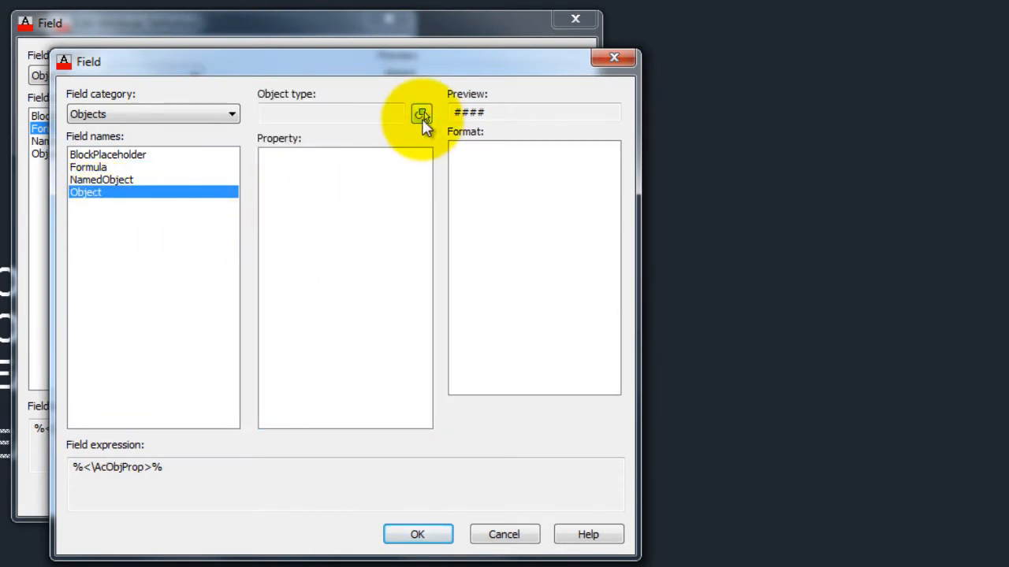
left_click(422, 115)
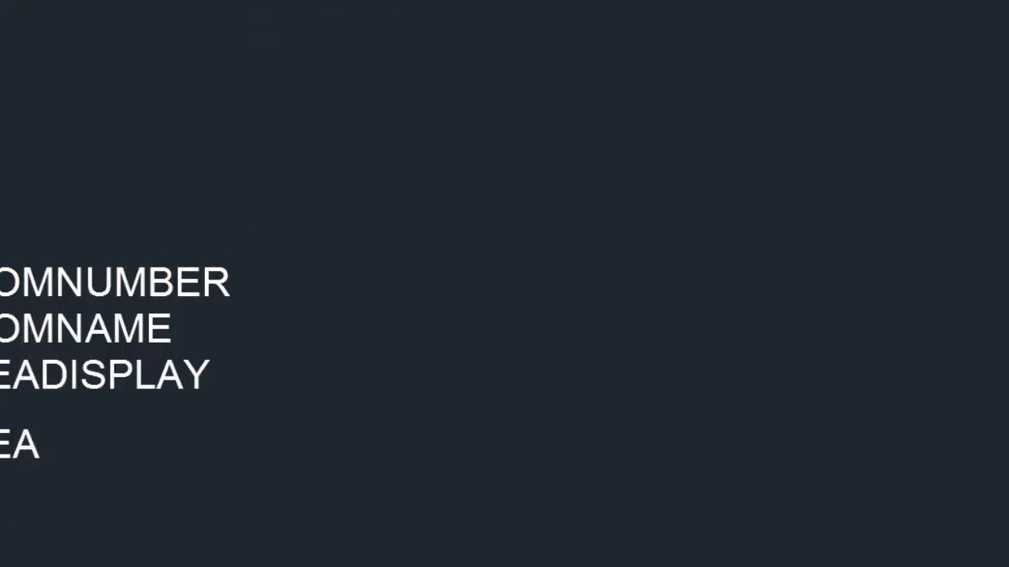
left_click(225, 337)
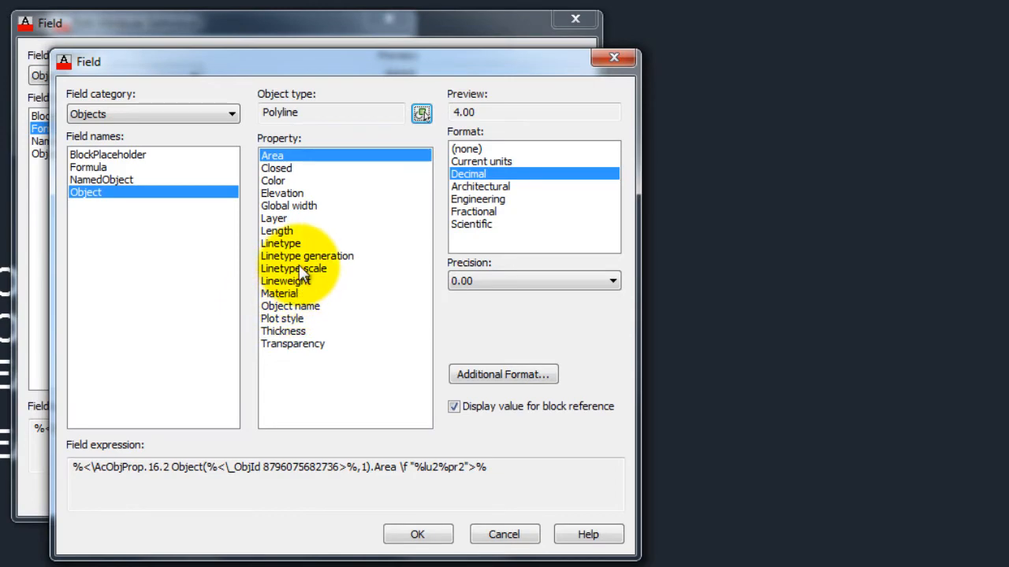
left_click(415, 536)
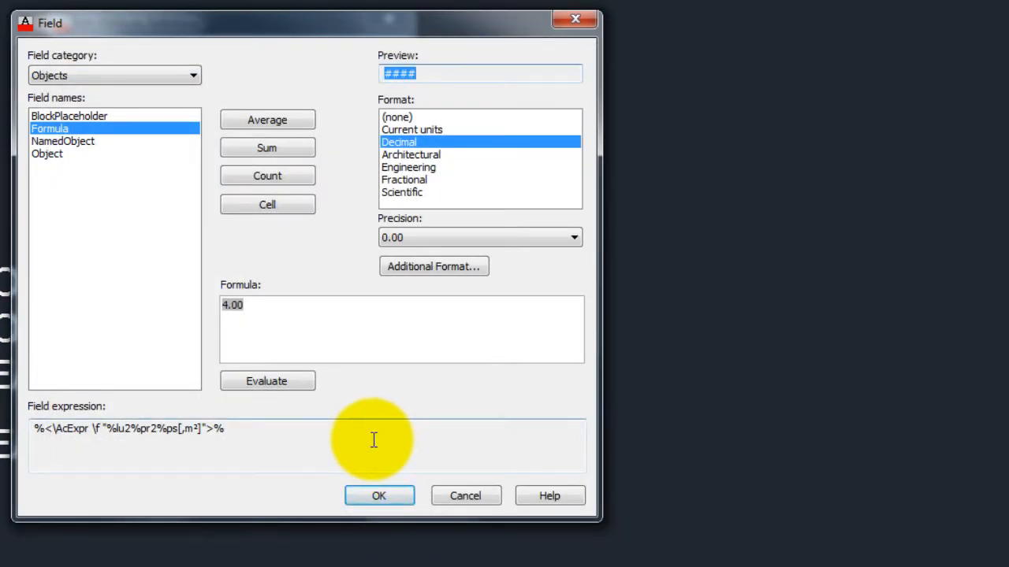
Remove the m² suffix from the AREA formula field's additional format.
left_click(412, 269)
double_click(514, 237)
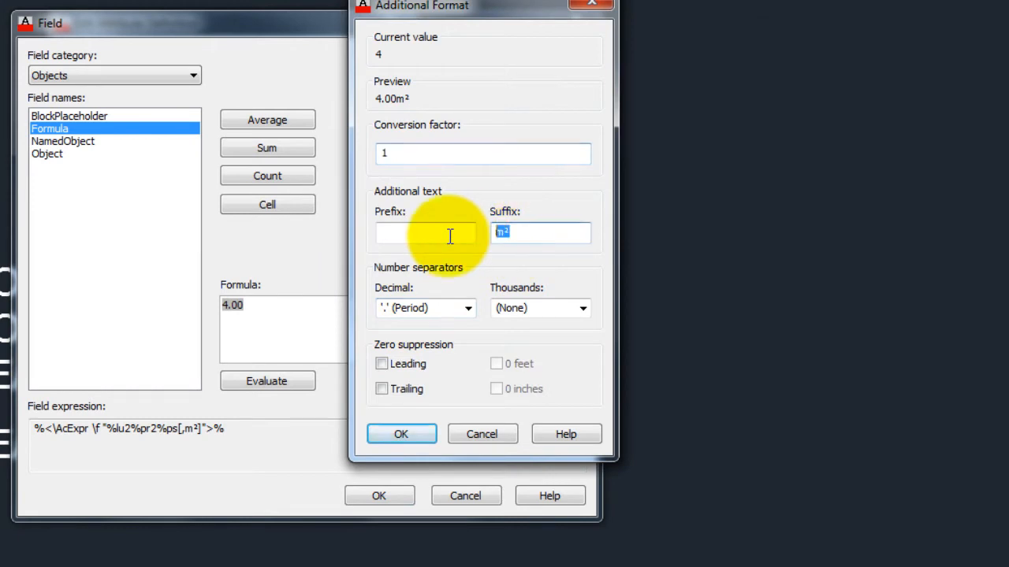
key("Delete")
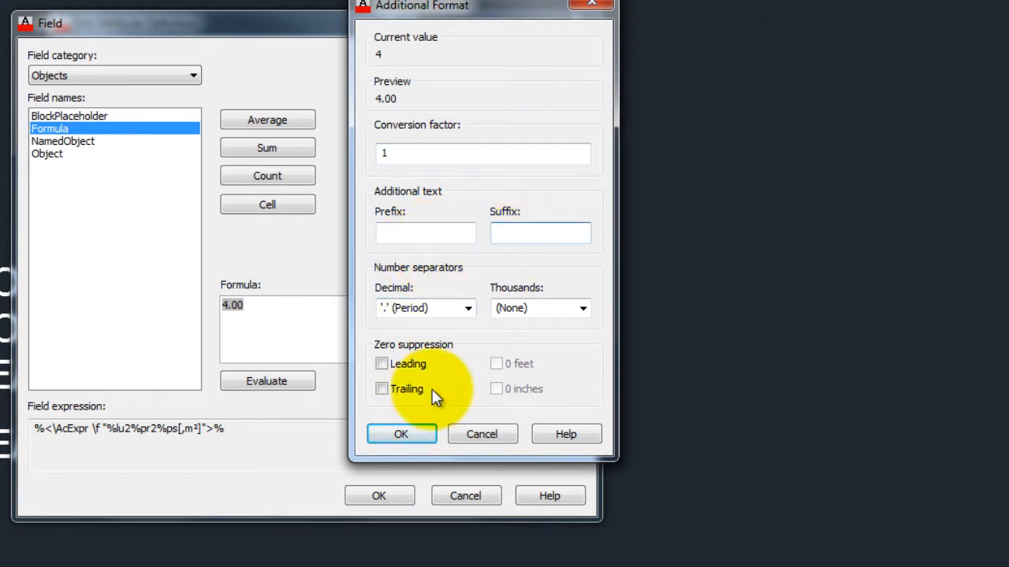
left_click(401, 436)
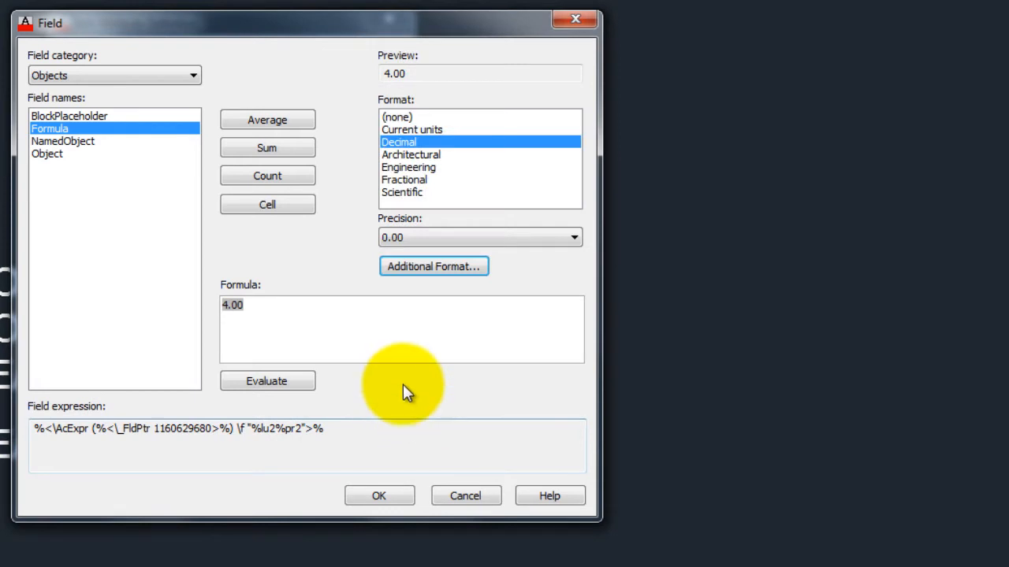
Evaluate the formula, then accept the field and the edited AREA attribute definition.
left_click(274, 391)
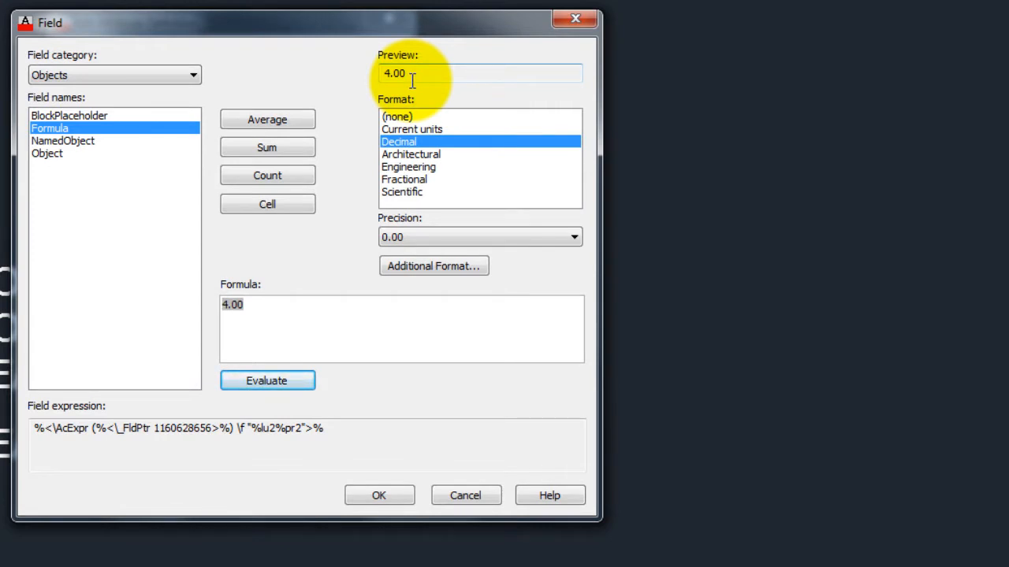
left_click(377, 494)
left_click(197, 152)
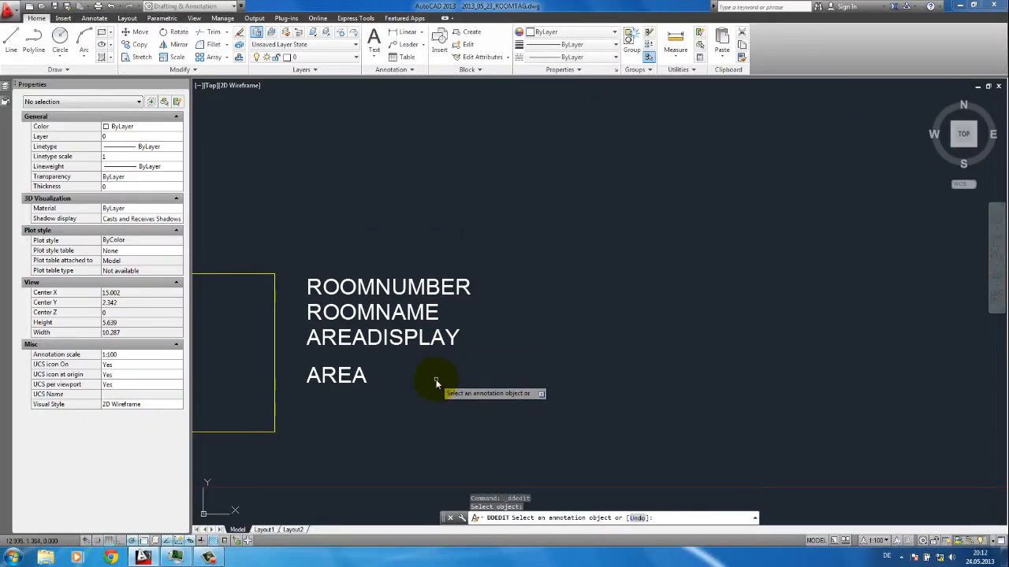
right_click(436, 379)
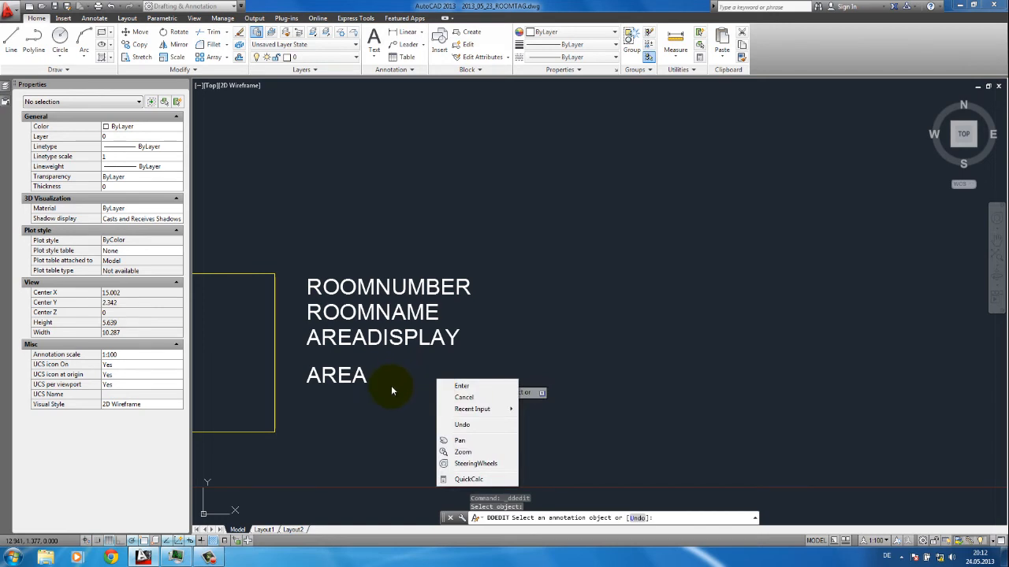
Move the AREA attribute definition by its insertion point onto the insertion point of AREADISPLAY so the two overlap.
key("Escape")
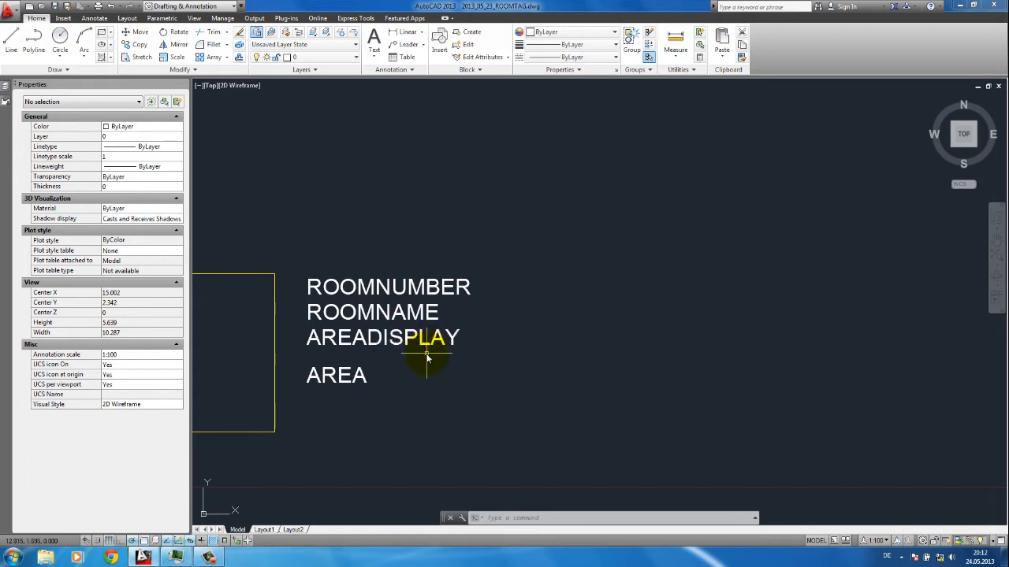
left_click(347, 379)
left_click(409, 339)
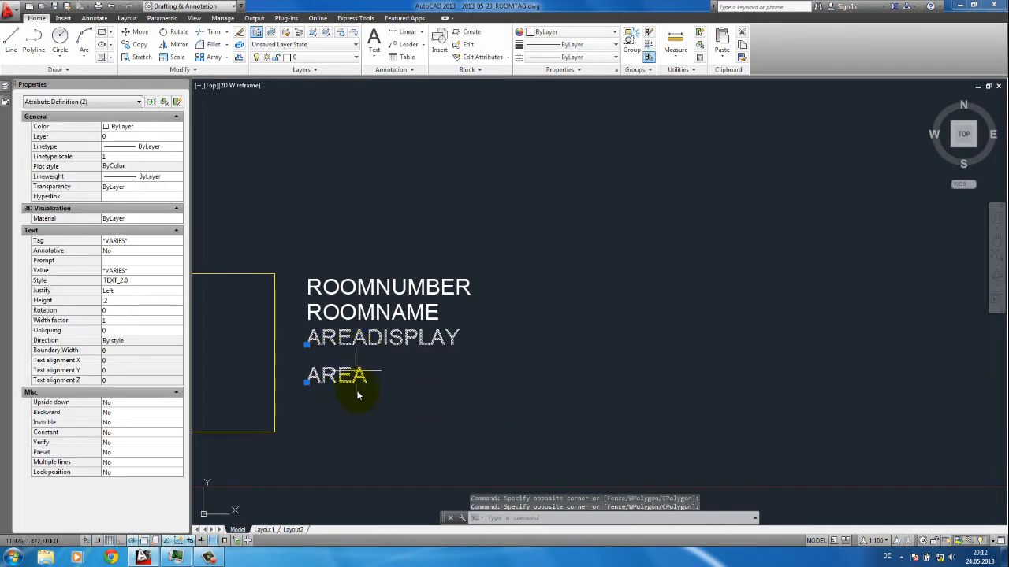
left_click(307, 383)
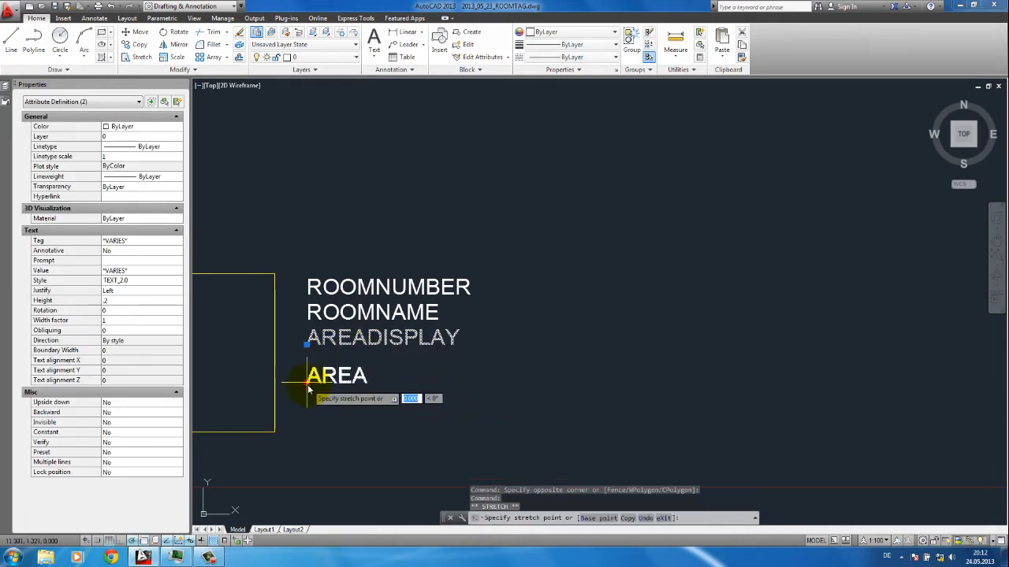
scroll(323, 361, "up", 2)
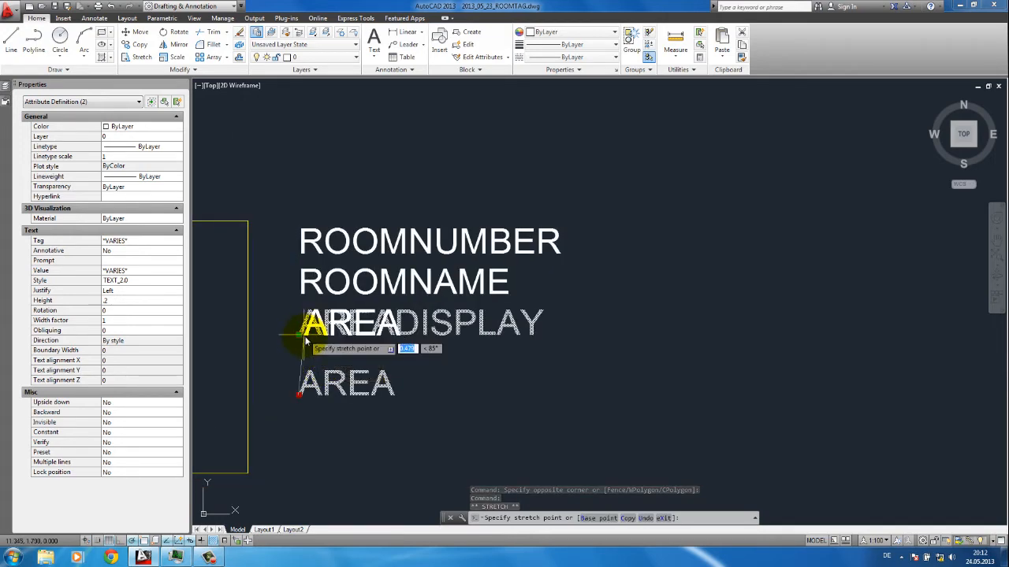
scroll(308, 353, "up", 4)
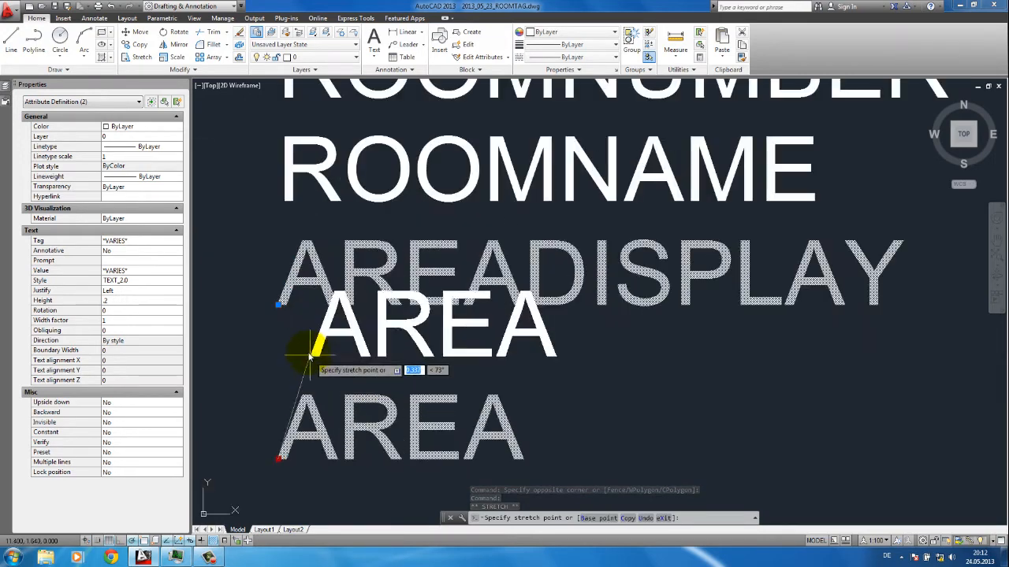
left_click(281, 306)
scroll(354, 321, "down", 4)
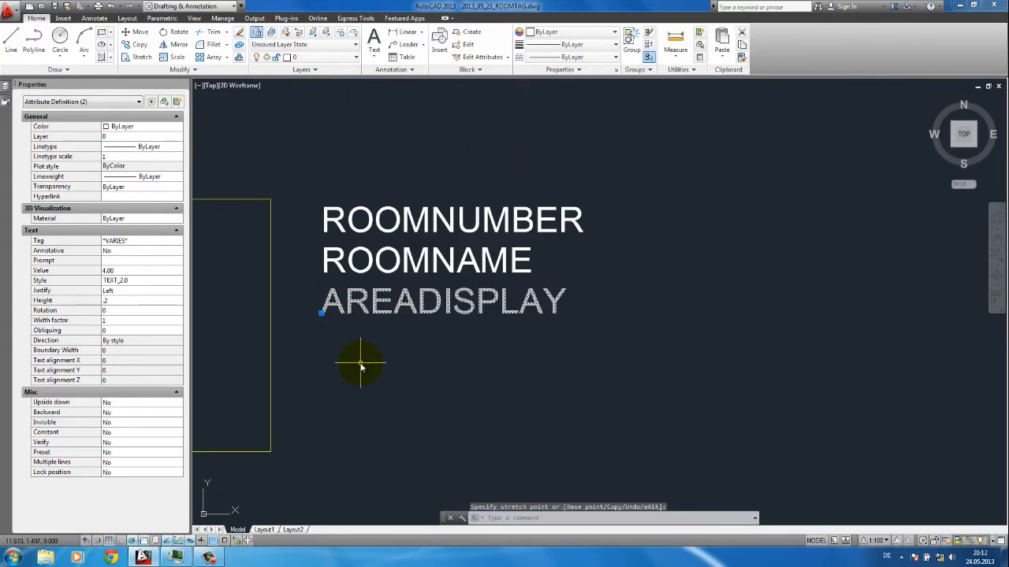
key("Escape")
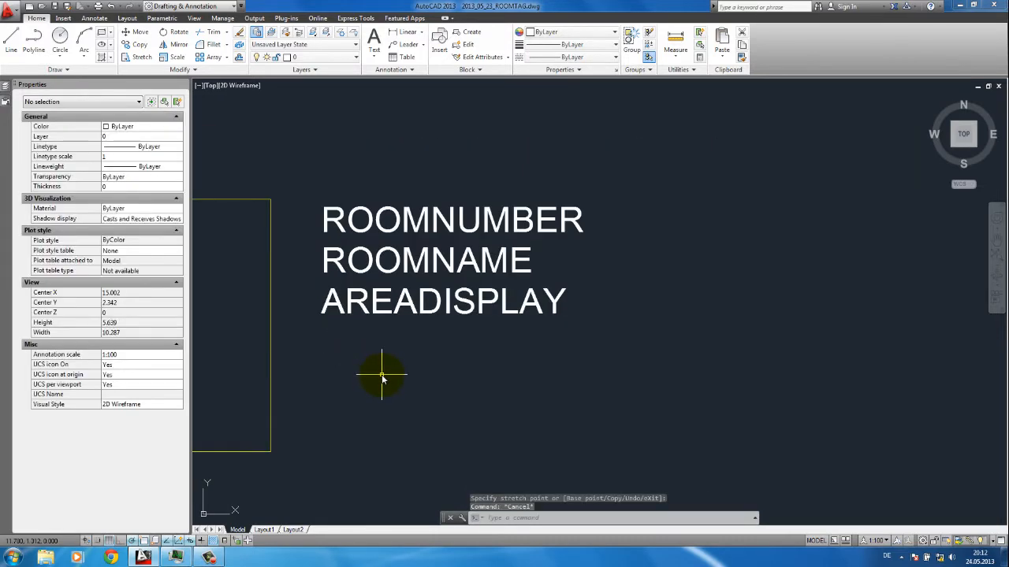
Start a new attribute definition with the tag PERIMETERDISPLAY and begin its default value with P=.
scroll(383, 380, "down", 3)
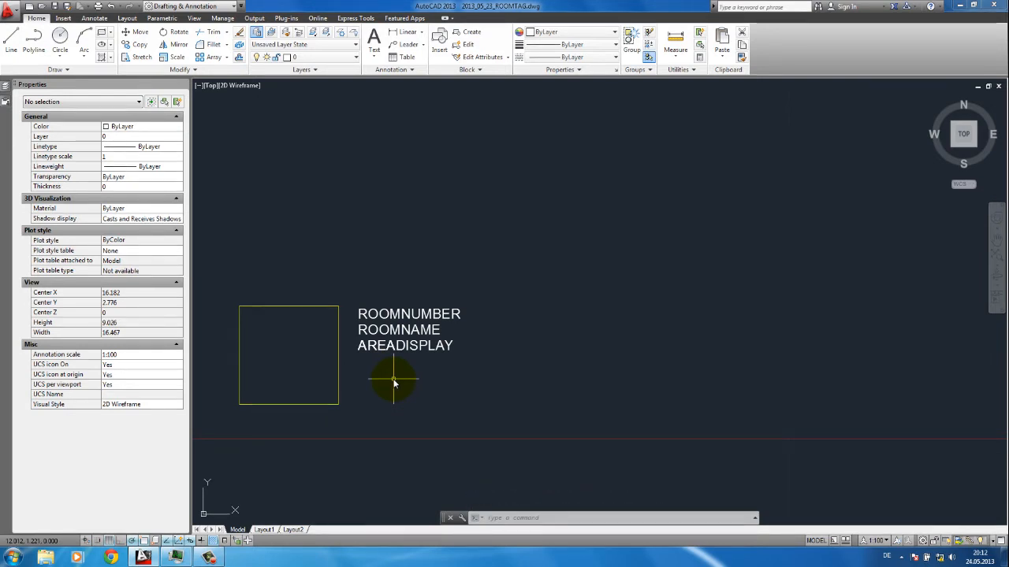
type("ATTDEF")
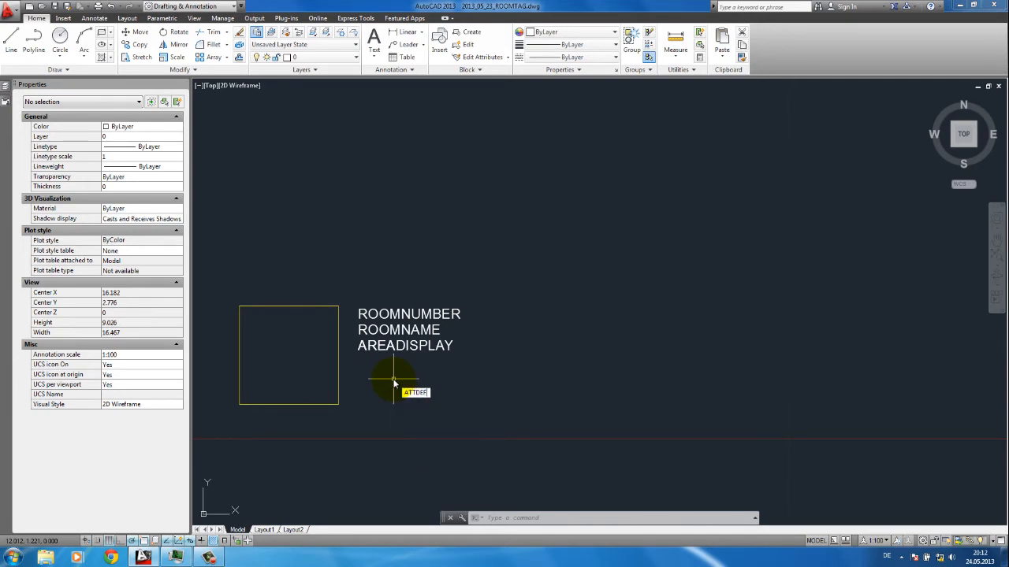
key("Return")
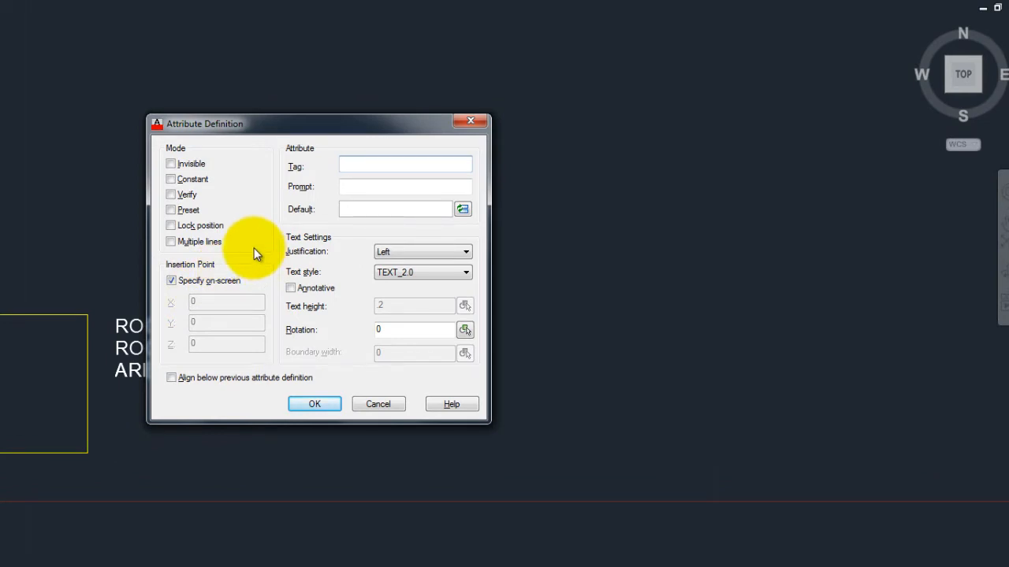
type("PERIMETERDISPLAY")
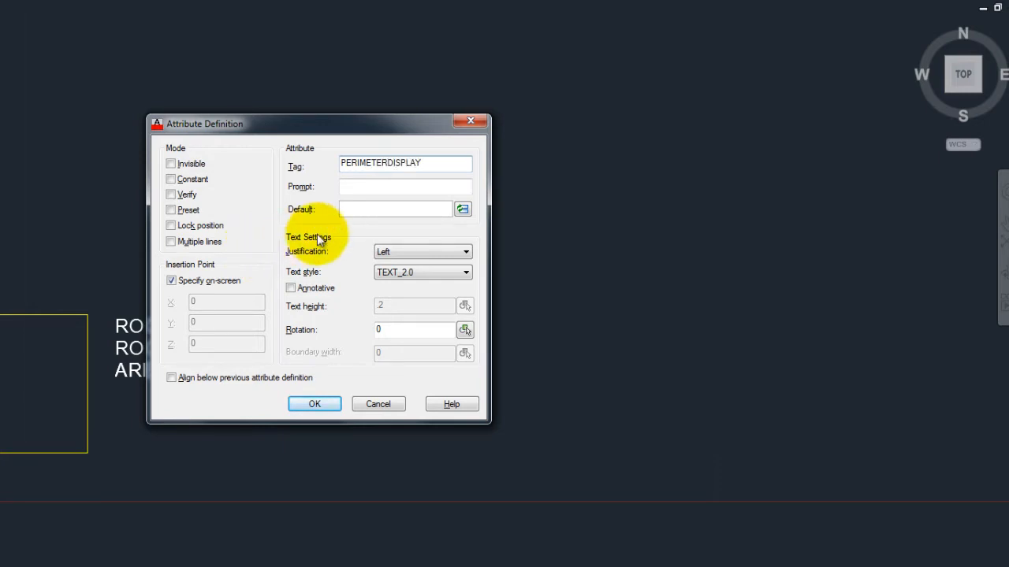
left_click(344, 209)
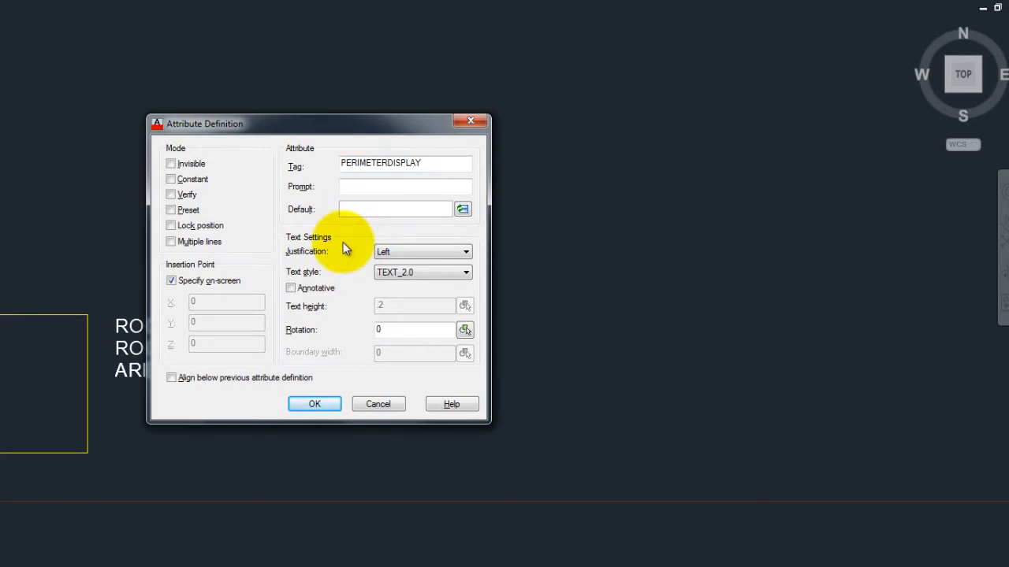
type("P=")
Add a Formula field to the default value and nest in it an Object field for the yellow rectangle's Length in Decimal format.
left_click(461, 211)
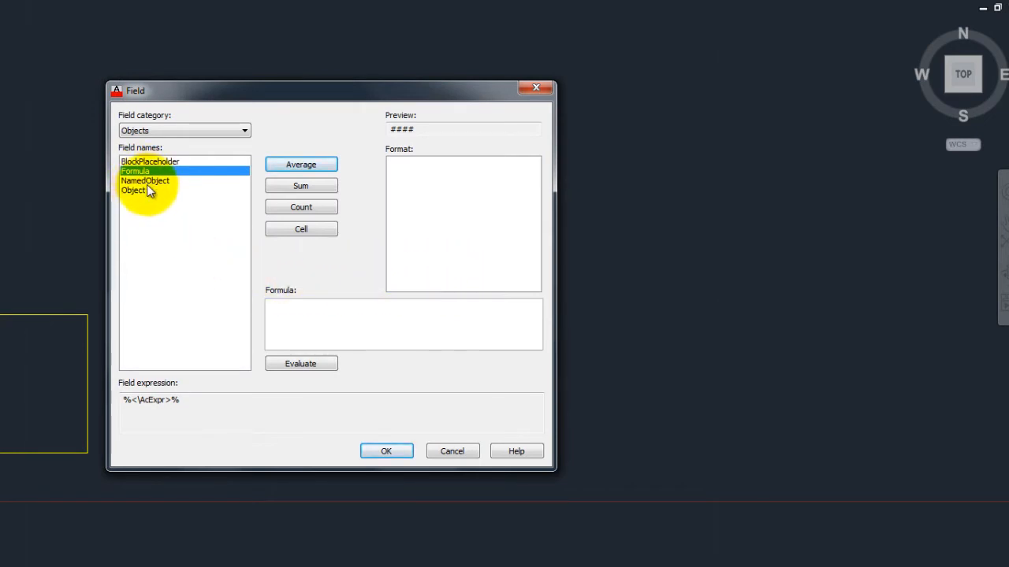
right_click(284, 312)
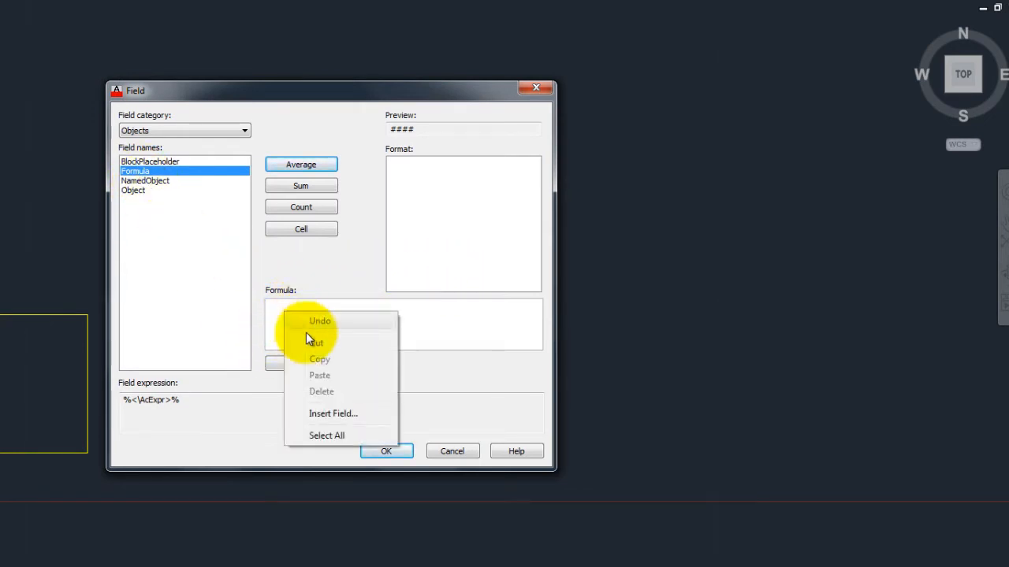
left_click(325, 416)
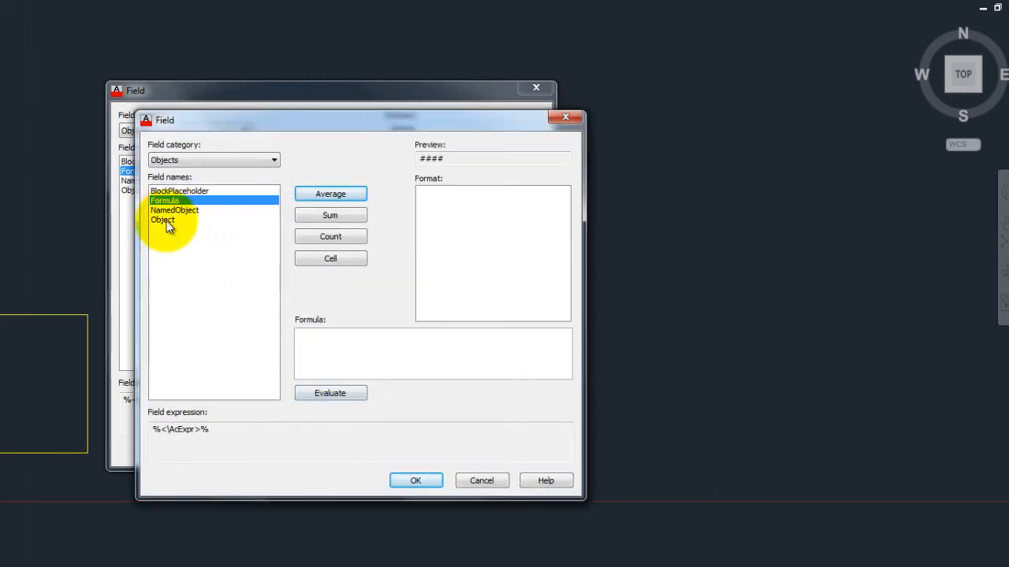
left_click(165, 221)
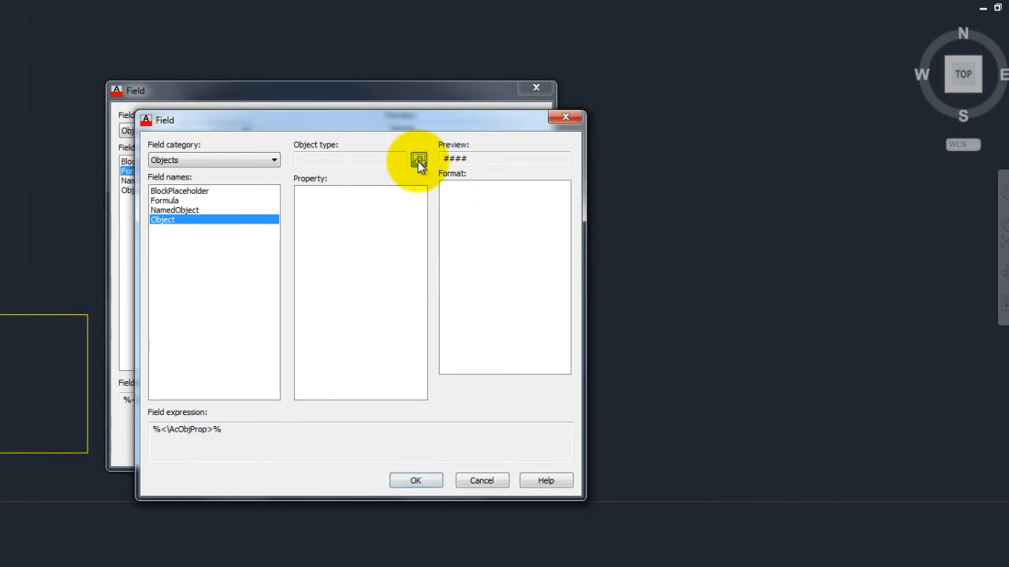
left_click(417, 161)
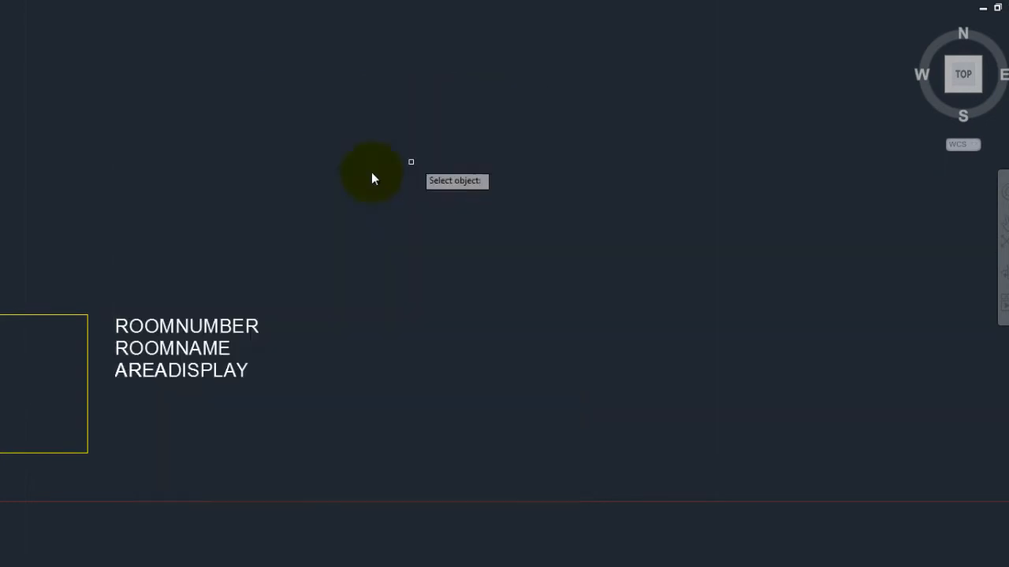
left_click(87, 386)
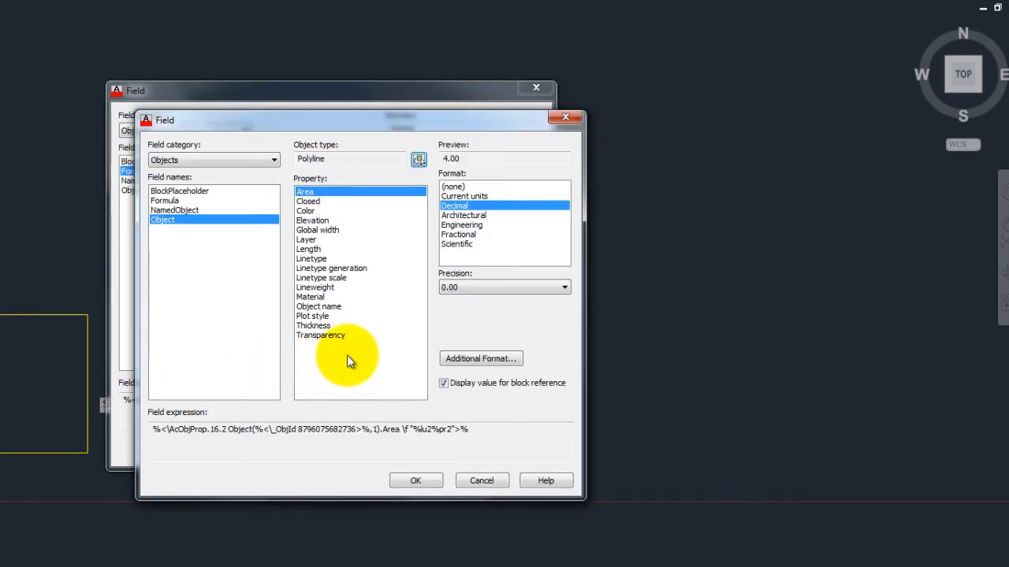
left_click(315, 248)
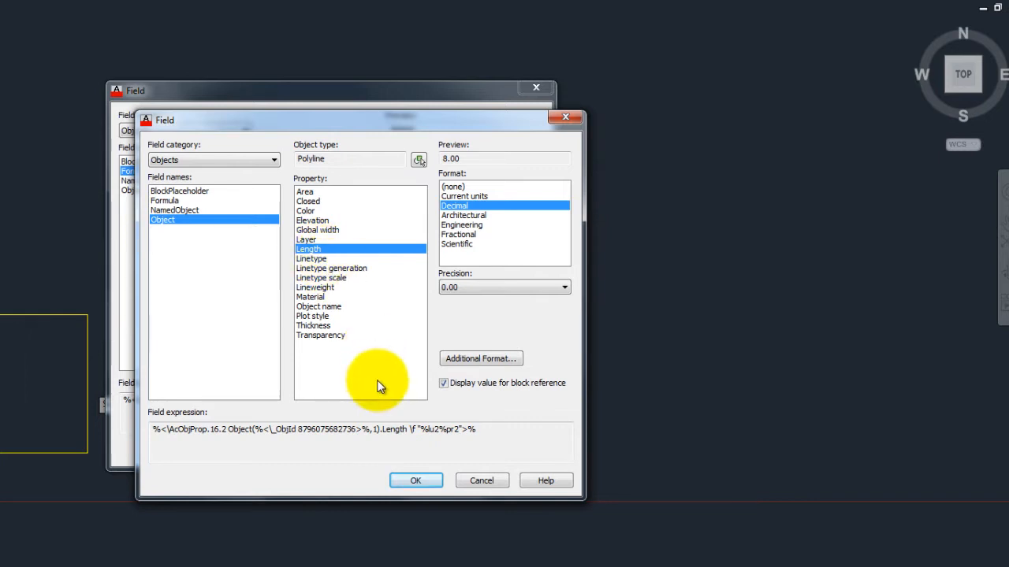
left_click(413, 482)
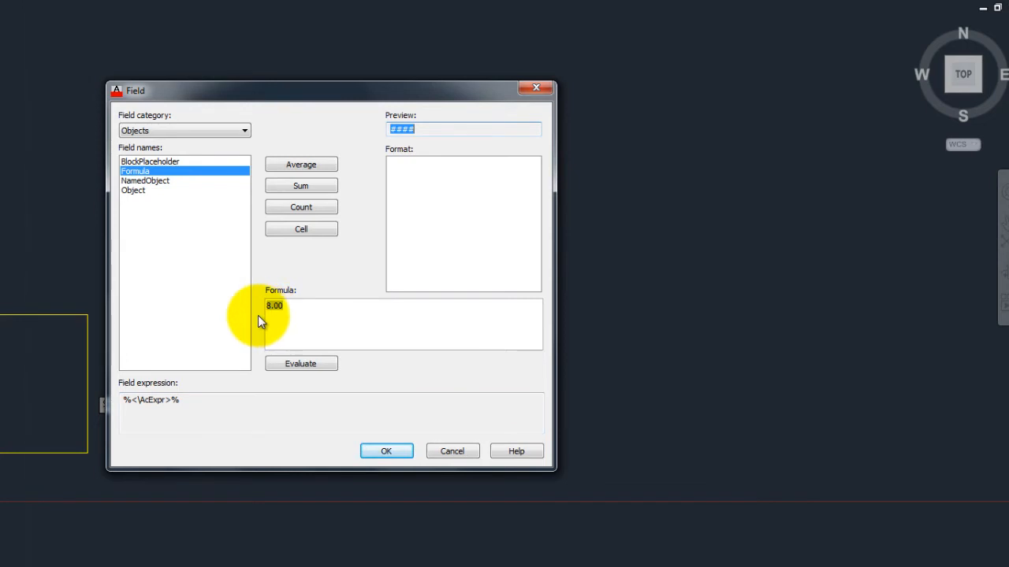
Evaluate the perimeter formula and format it with 0.00 precision and the suffix m.
left_click(304, 365)
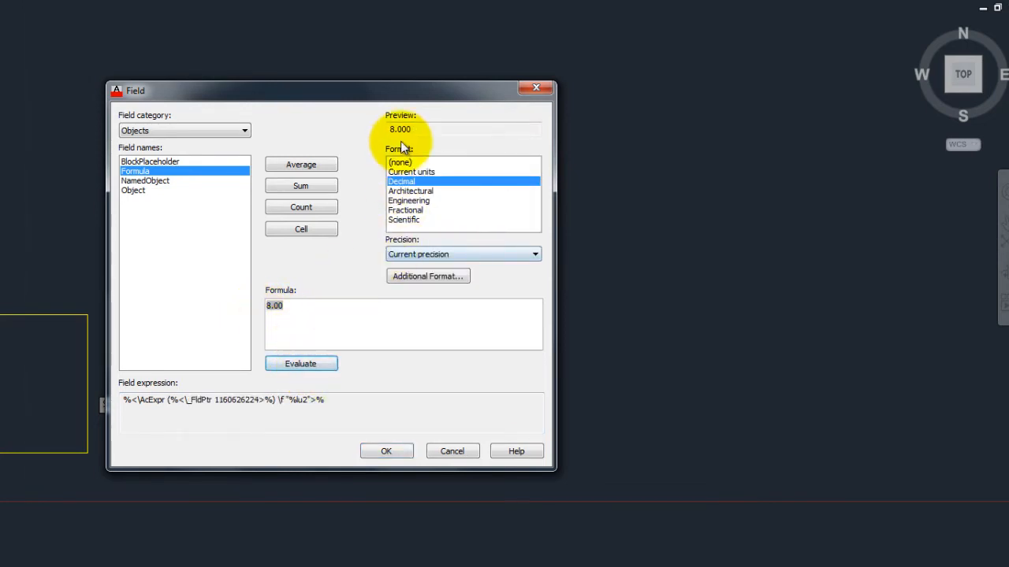
left_click(430, 255)
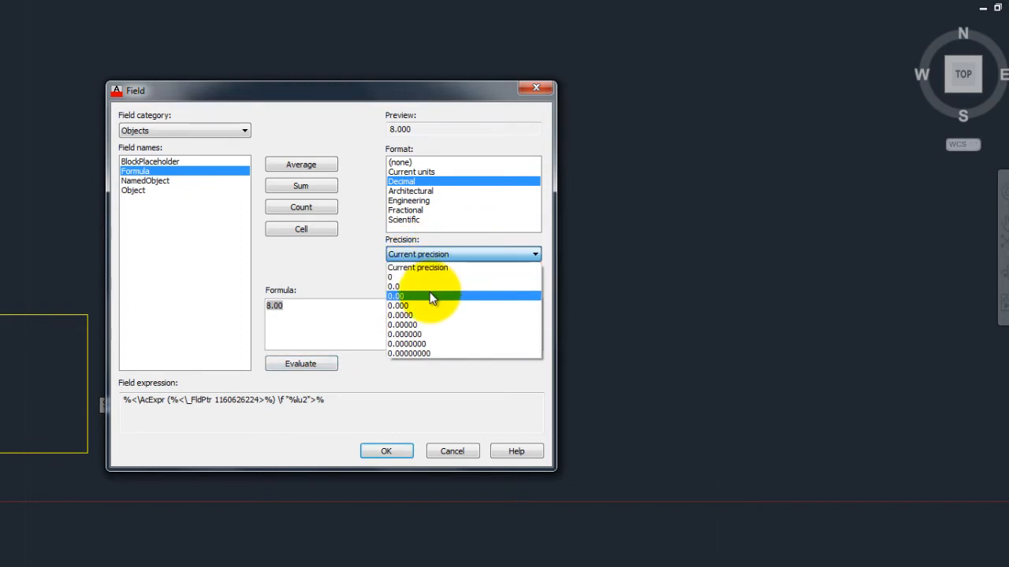
left_click(428, 297)
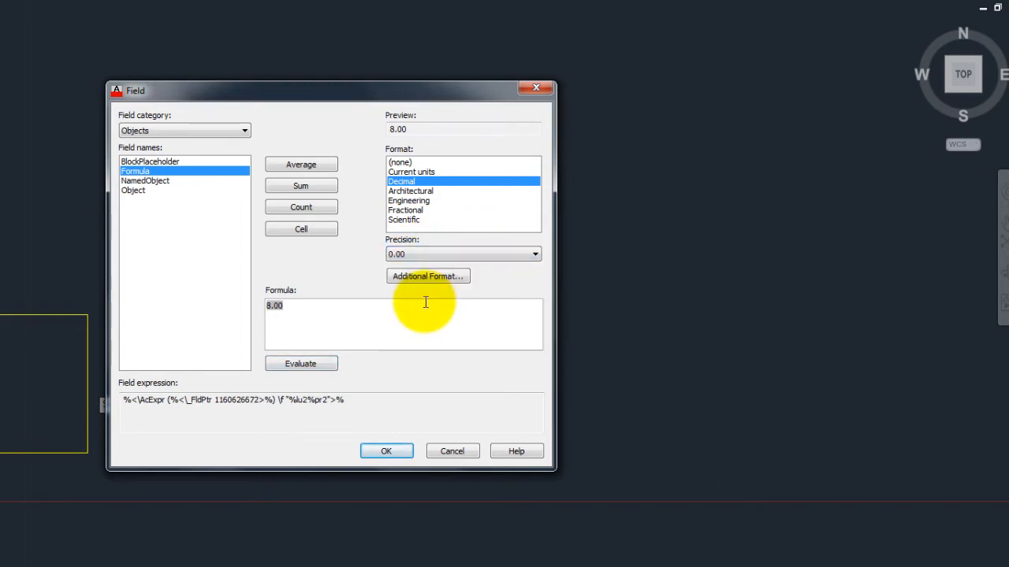
left_click(426, 277)
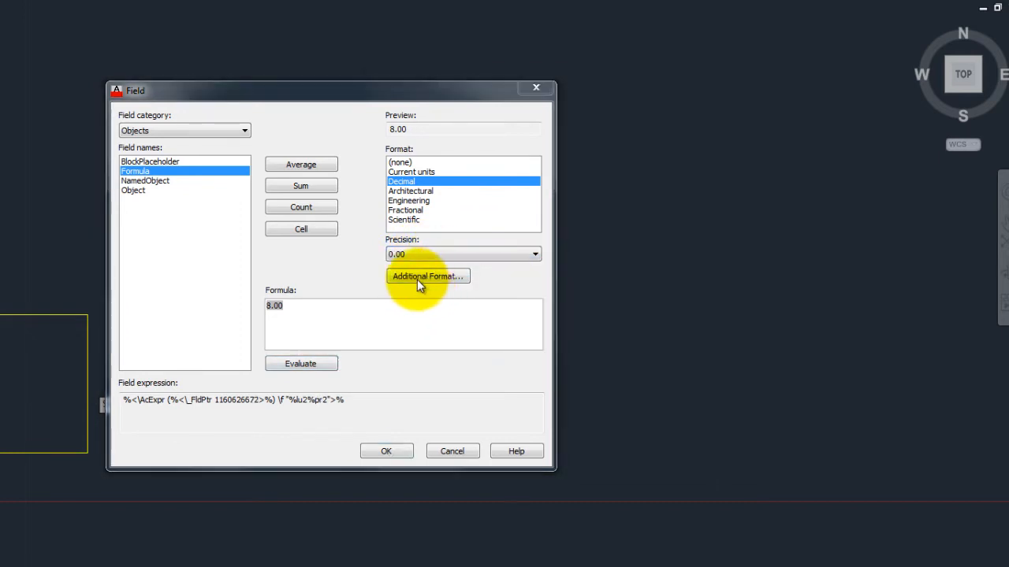
left_click(501, 251)
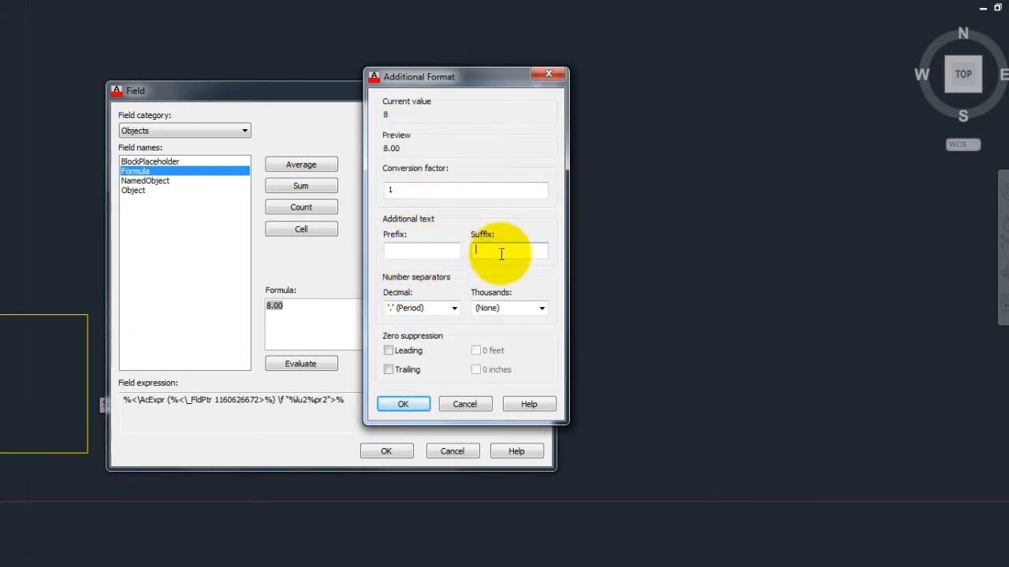
type("m")
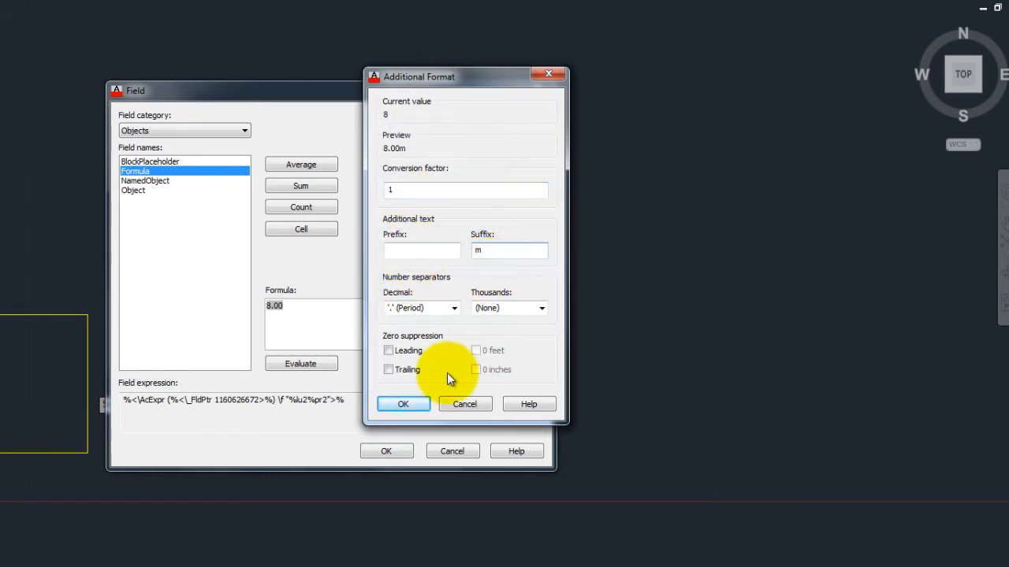
left_click(402, 403)
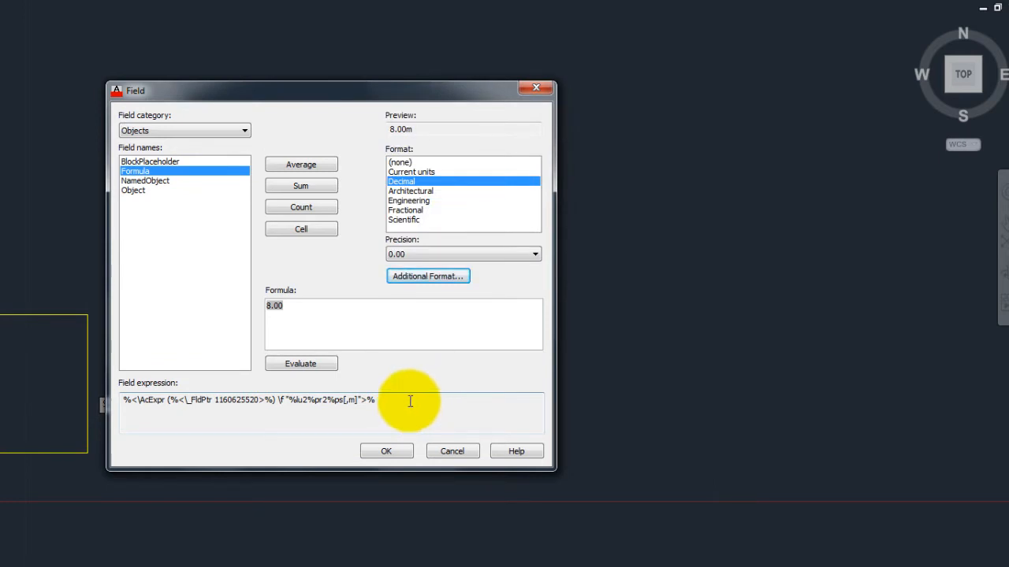
Accept the perimeter field and create the PERIMETERDISPLAY attribute aligned below the previous attribute definition.
left_click(386, 451)
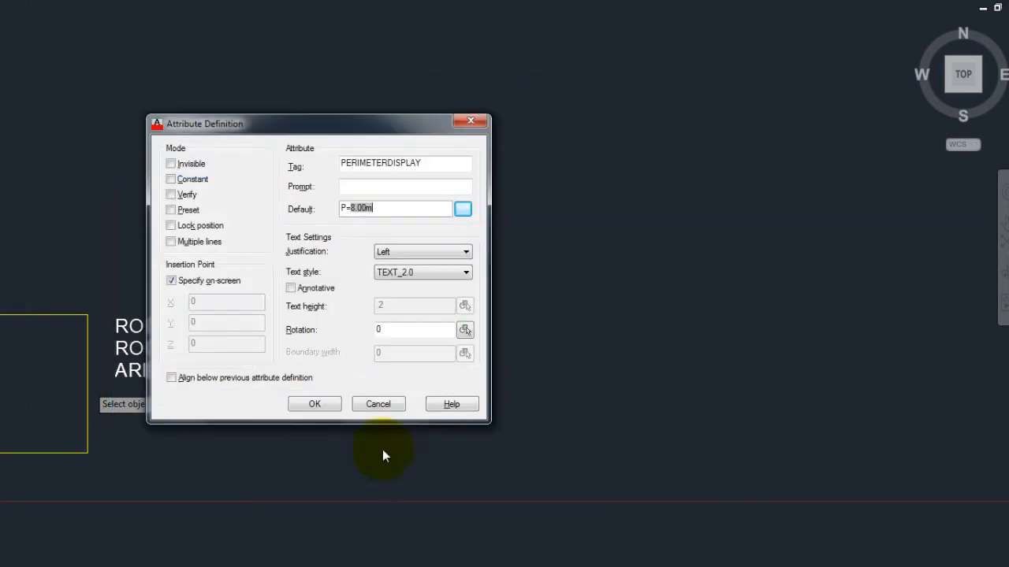
left_click(170, 378)
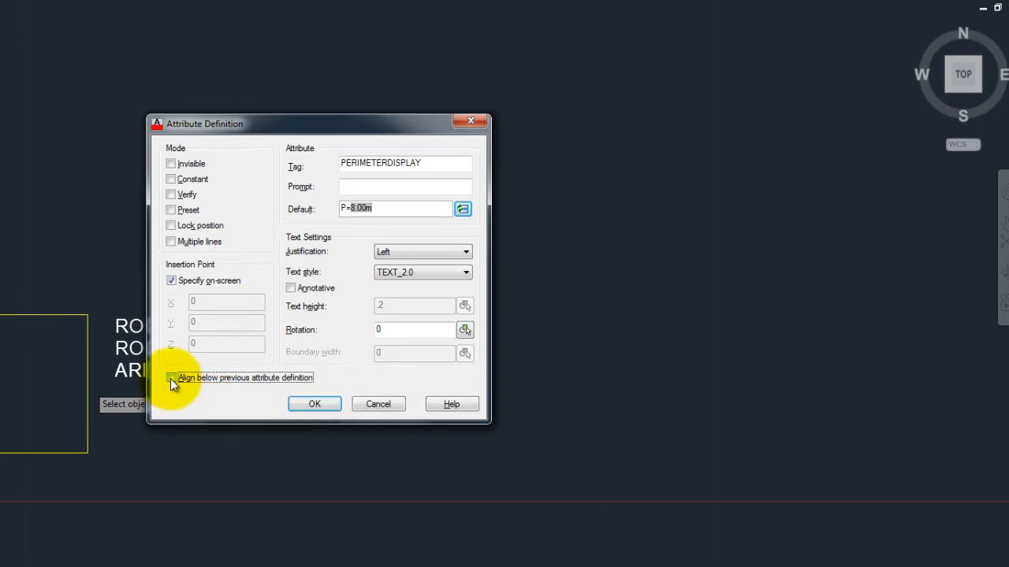
left_click(315, 404)
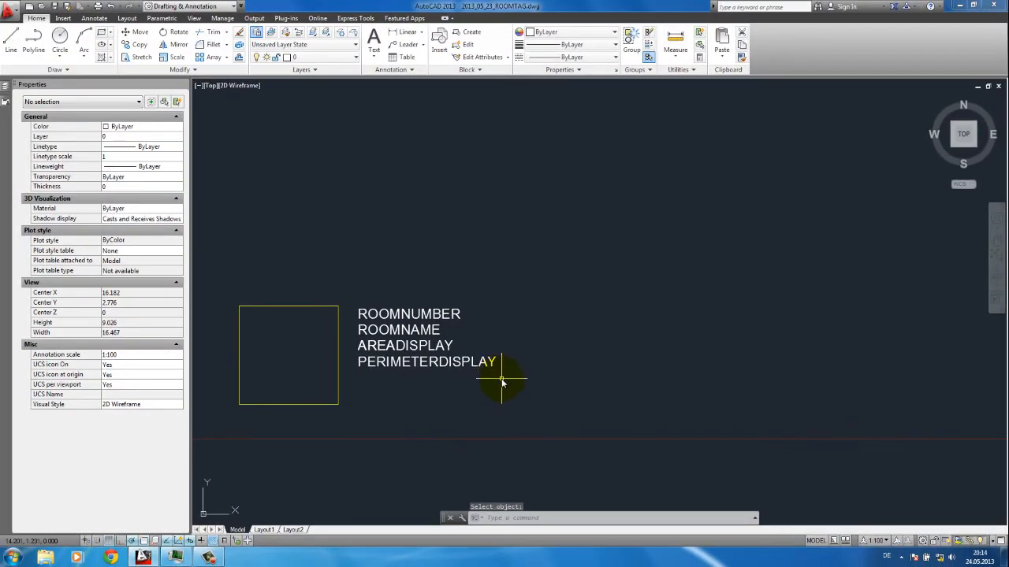
Copy the PERIMETERDISPLAY attribute definition to a spot just below the original and select the copy.
middle_click_drag(452, 389, 448, 351)
left_click(416, 331)
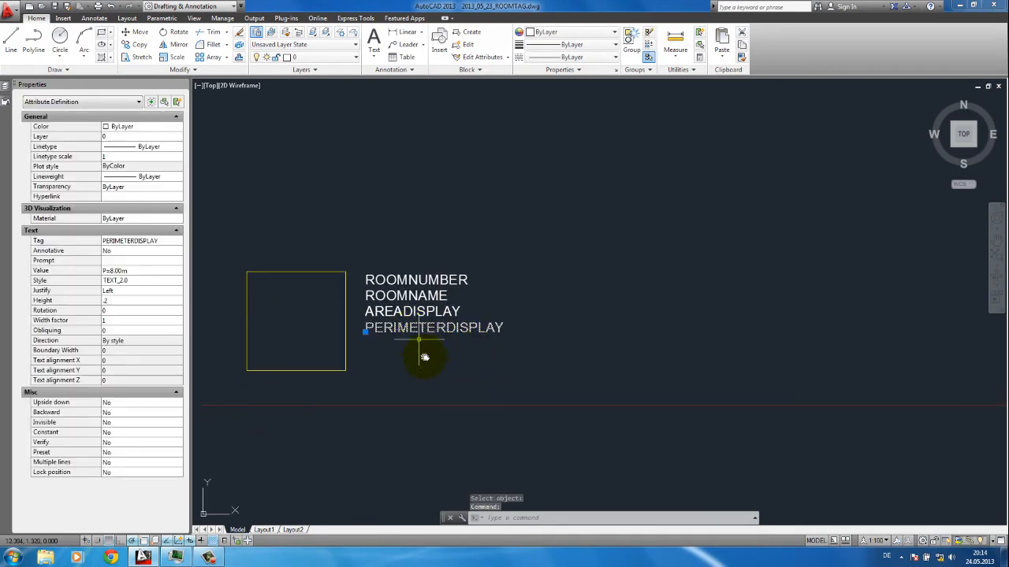
type("o")
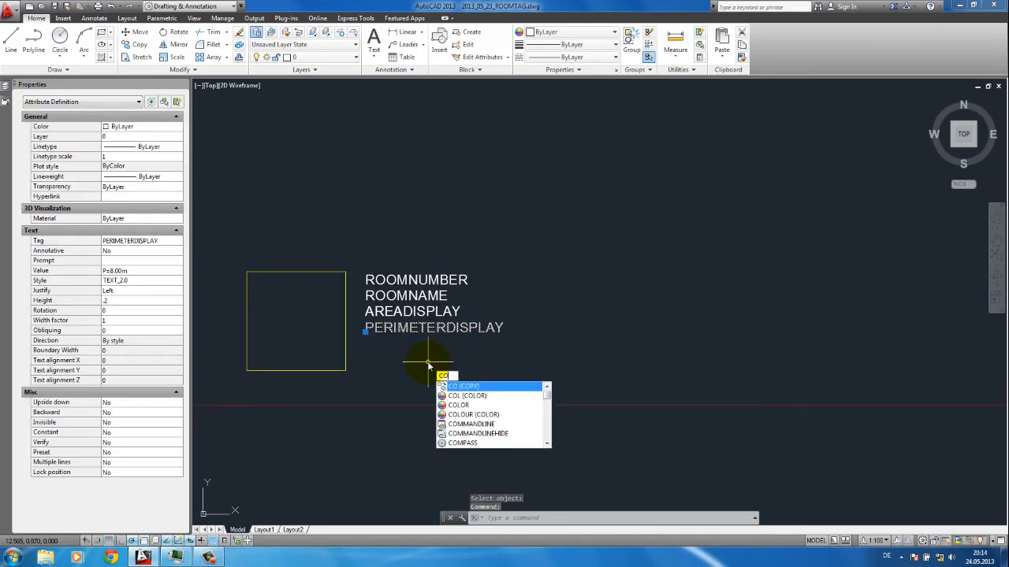
key("Return")
left_click(418, 343)
left_click(418, 368)
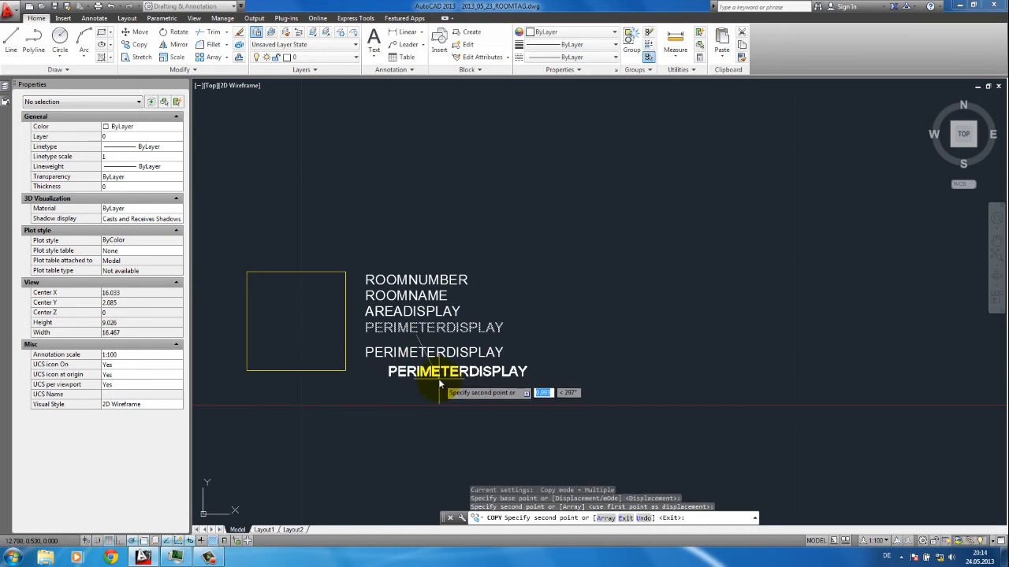
key("Escape")
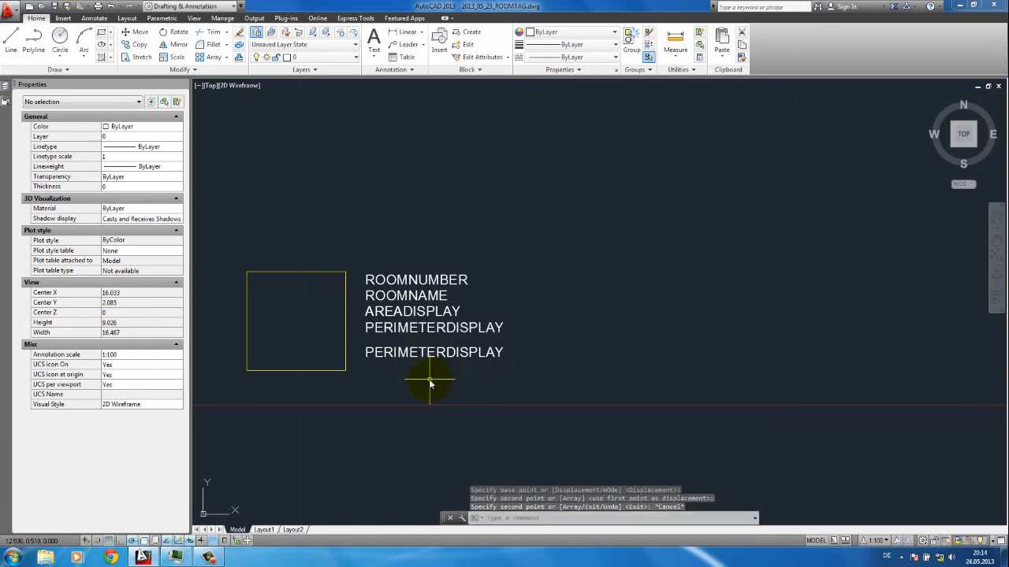
left_click(406, 356)
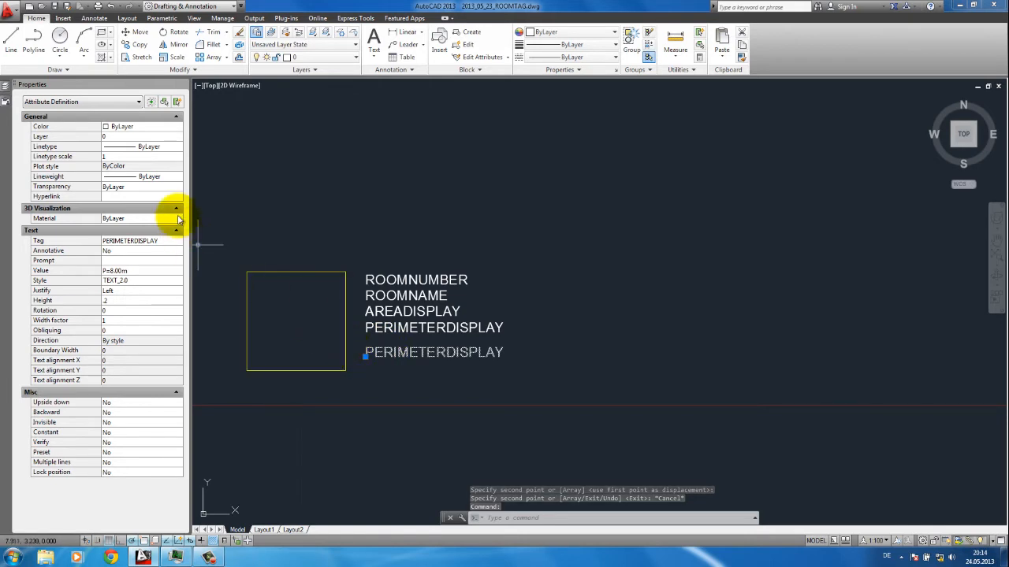
Rename the copied attribute definition's tag to PERIMETER and clear the selection.
left_click(155, 243)
left_click_drag(160, 242, 136, 249)
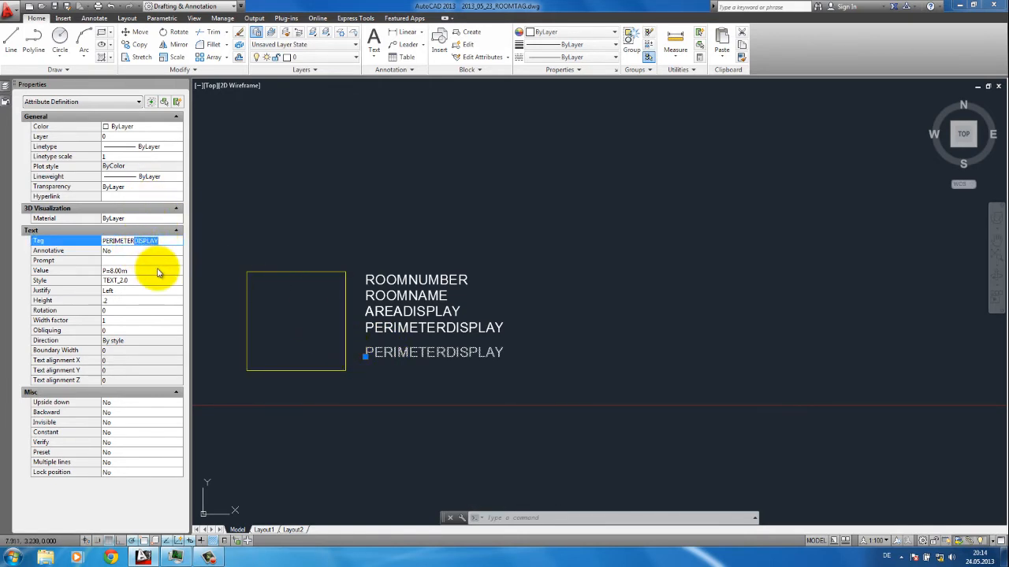
key("BackSpace")
left_click(394, 385)
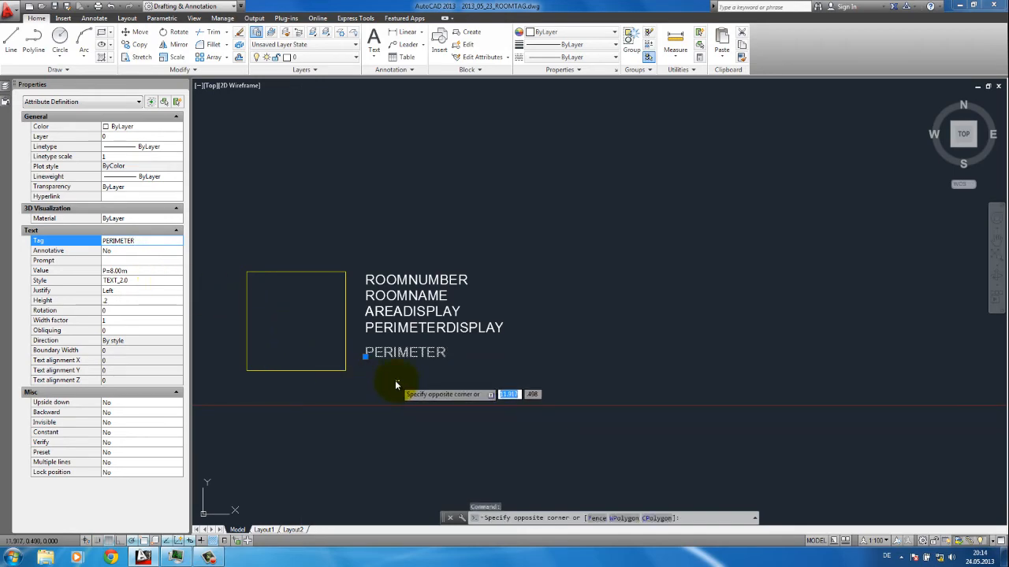
key("Escape")
key("Escape")
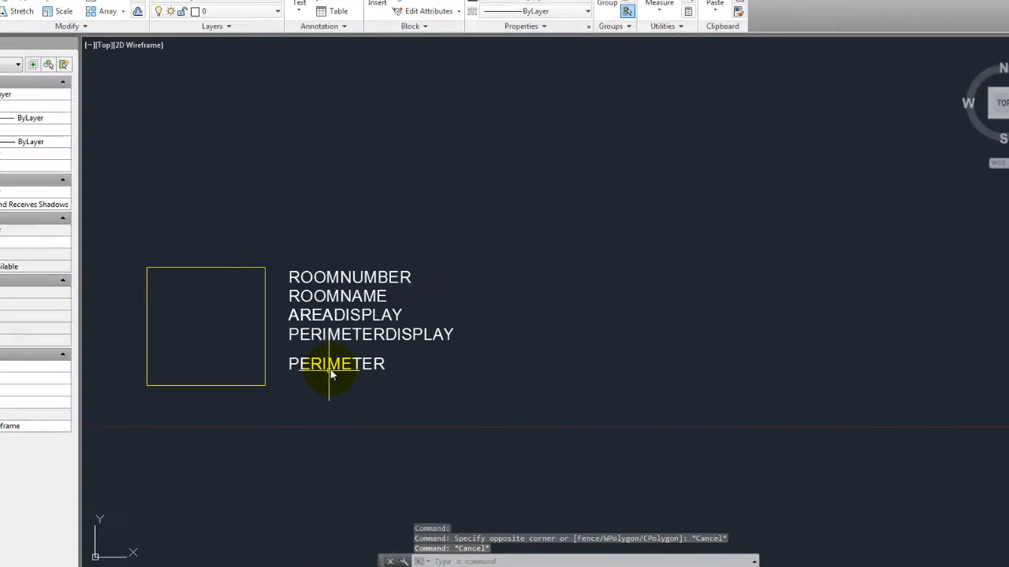
Open the PERIMETER attribute definition for editing and delete the P= text in front of the field in its default value.
double_click(331, 371)
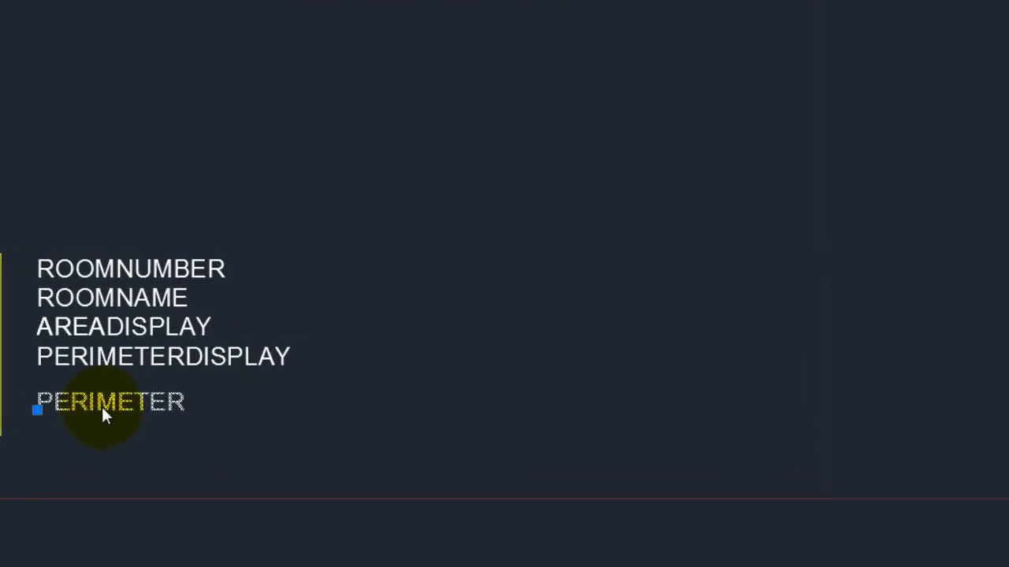
left_click(174, 117)
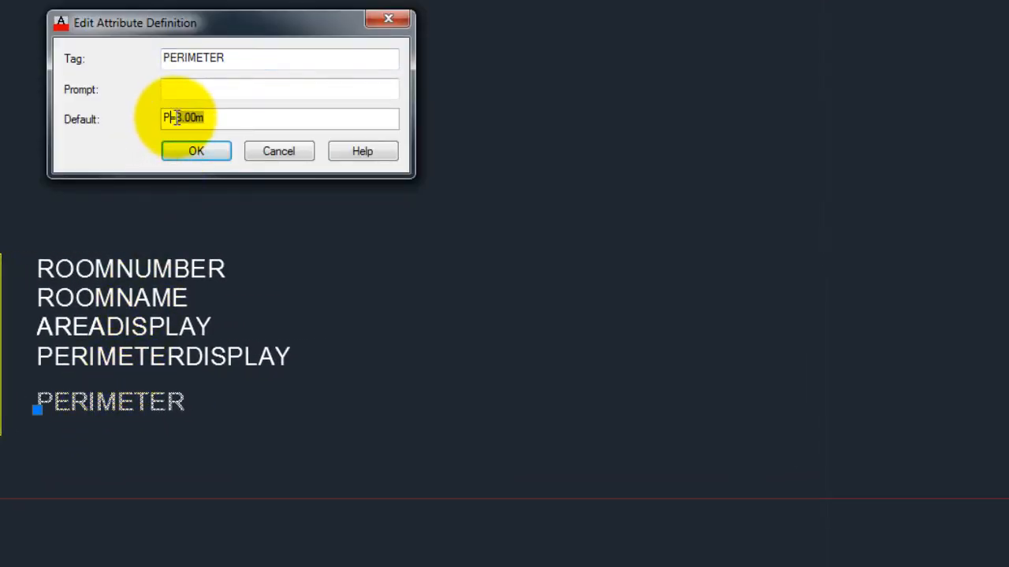
key("BackSpace")
key("BackSpace")
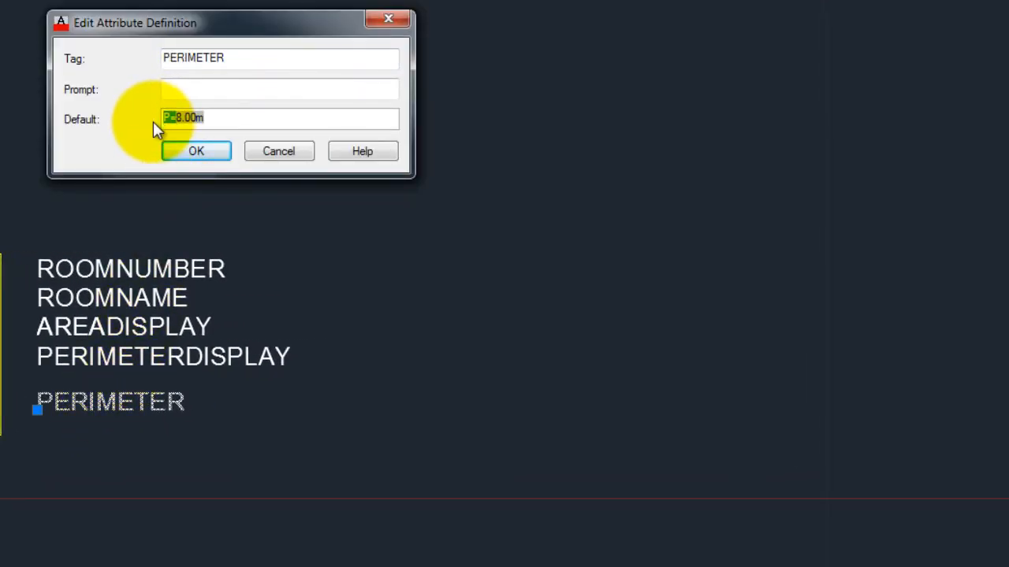
Edit the default value's Formula field and nest in it an Object field for the yellow rectangle's Length in Decimal format.
double_click(177, 118)
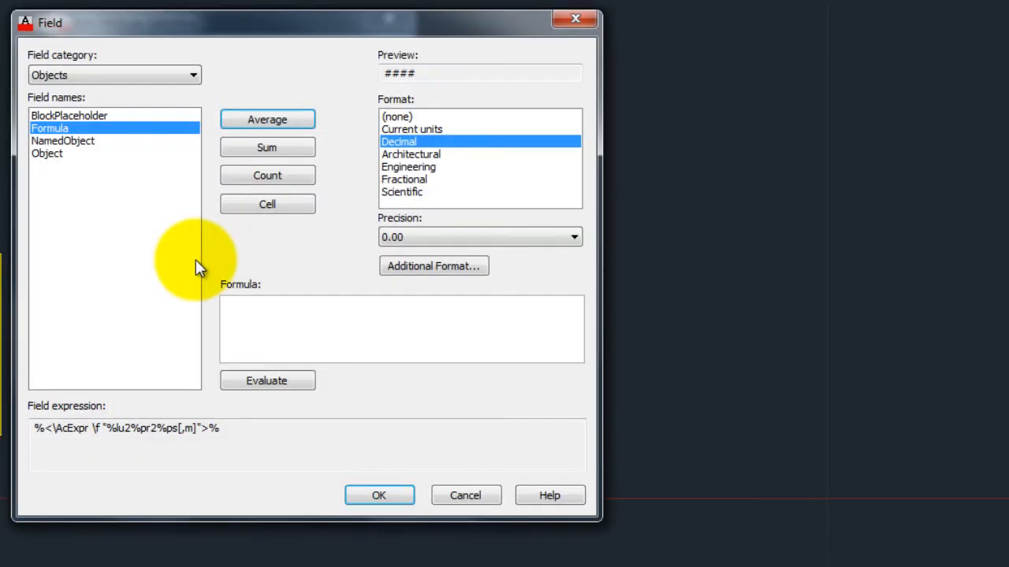
left_click(229, 310)
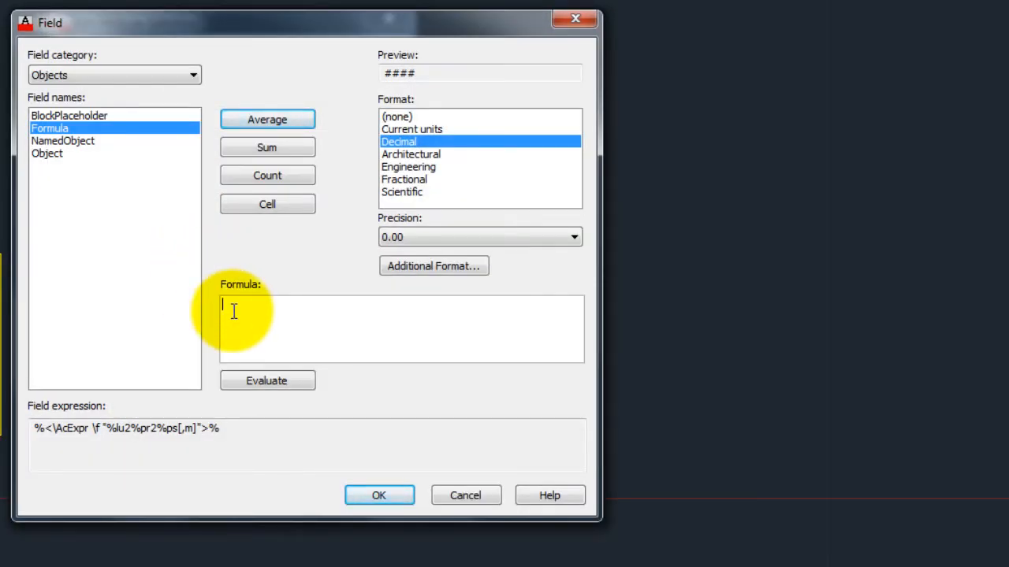
right_click(231, 311)
left_click(282, 445)
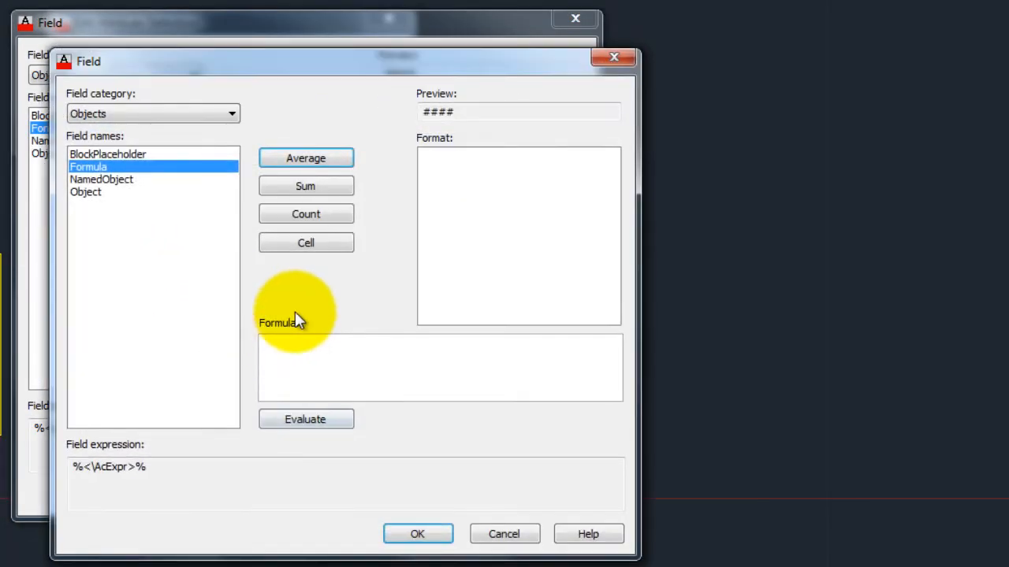
left_click(93, 193)
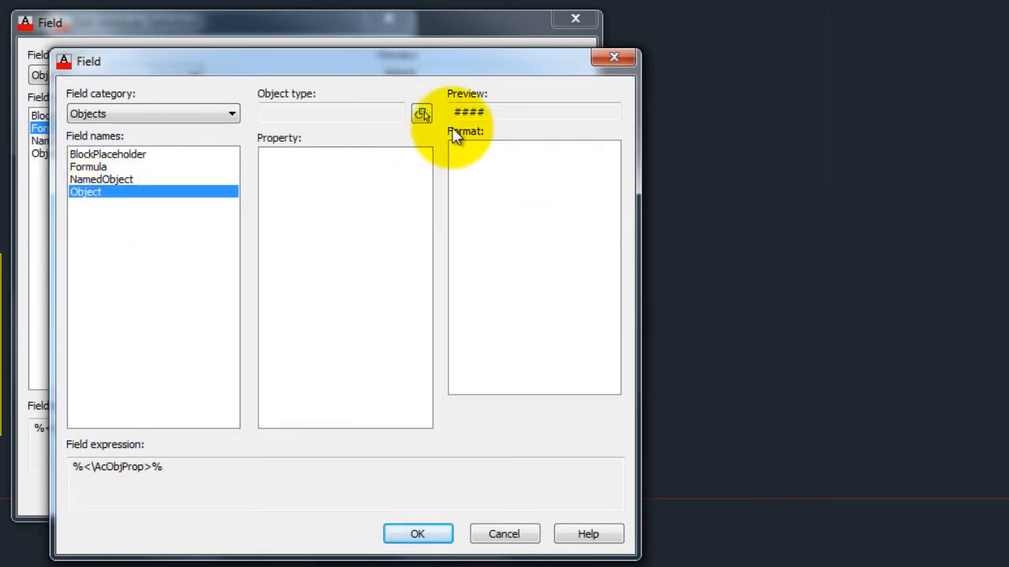
left_click(421, 114)
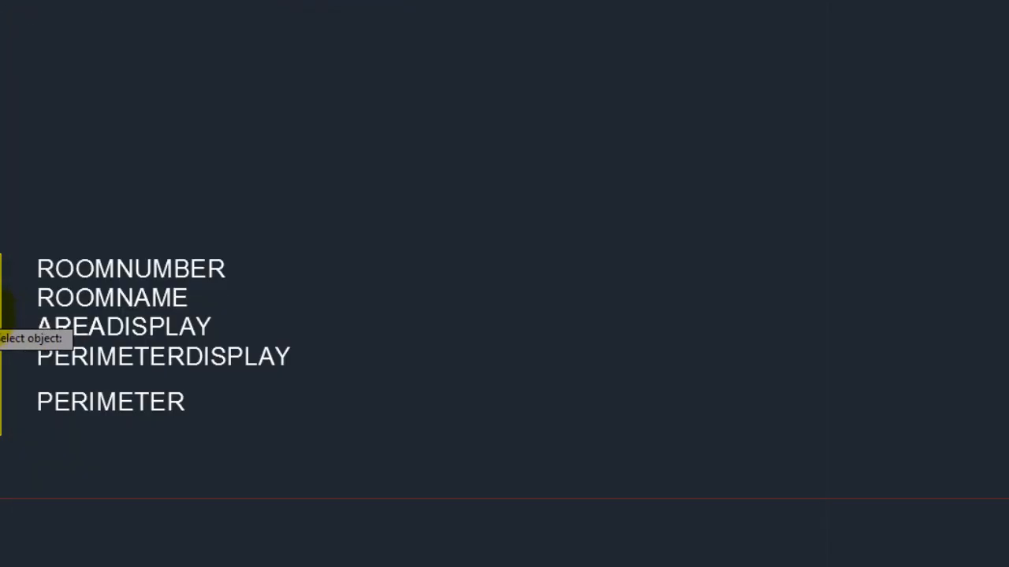
left_click(4, 325)
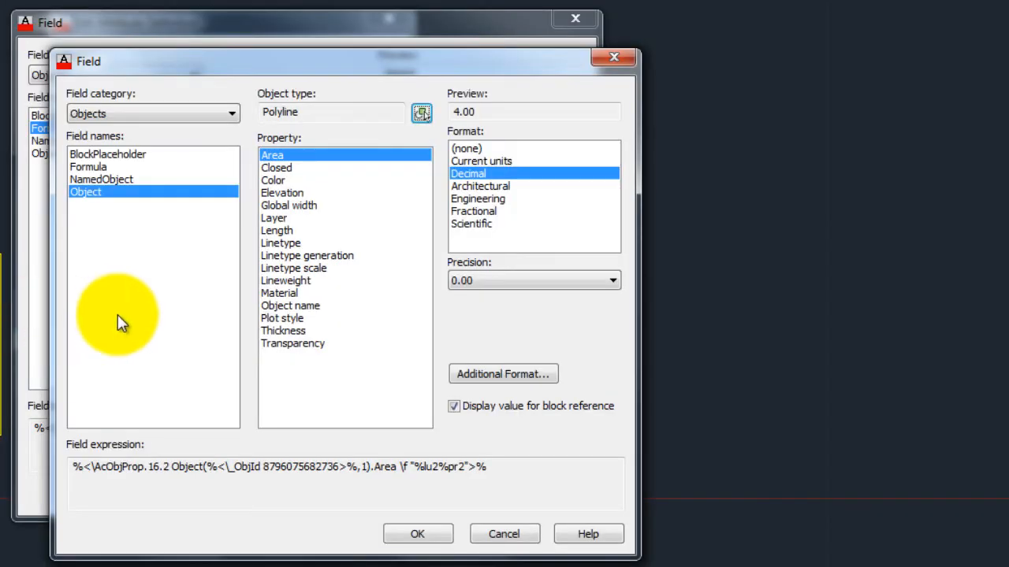
left_click(282, 232)
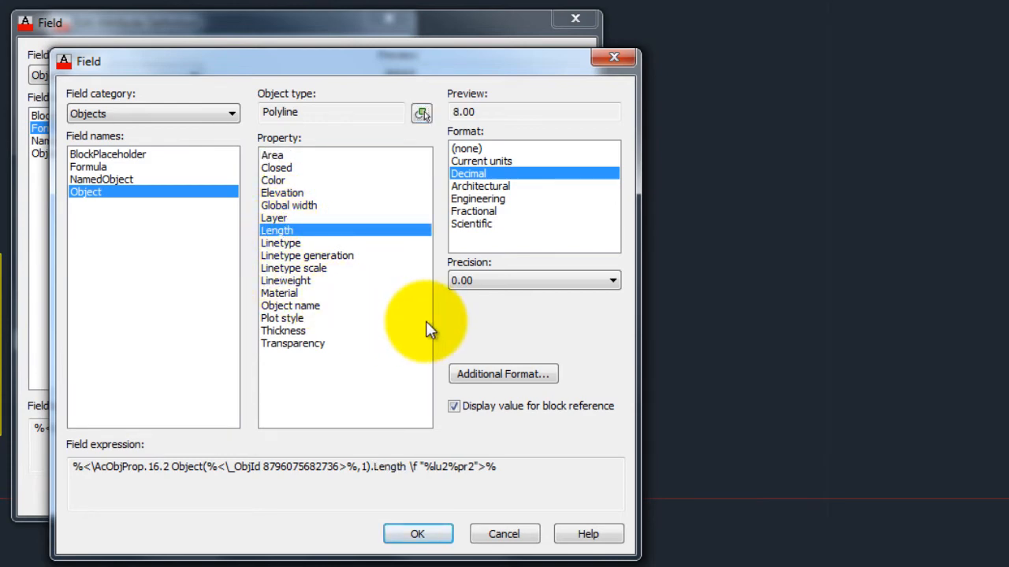
left_click(419, 533)
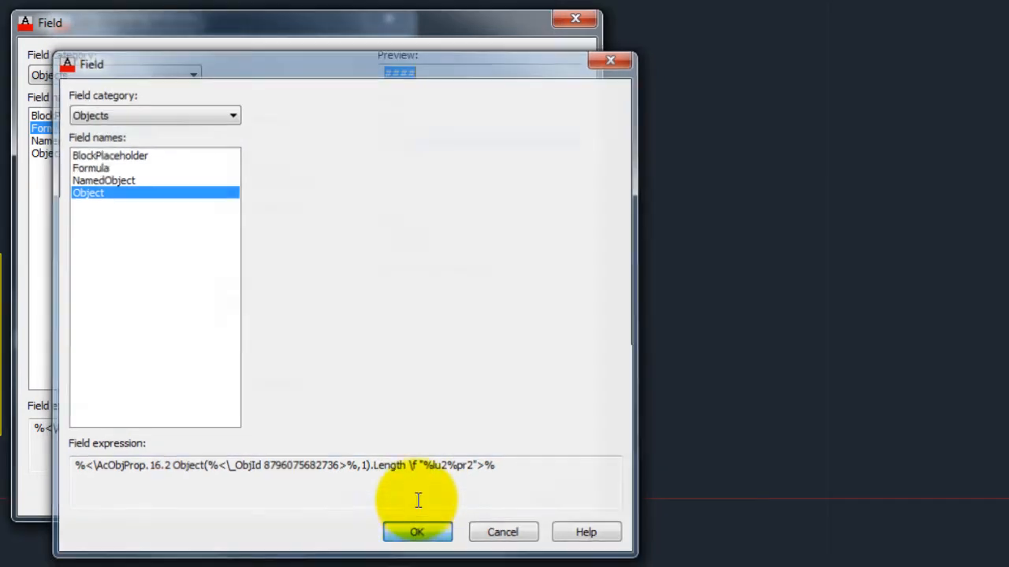
Remove the m suffix from the formula's additional format and evaluate the formula.
left_click(430, 267)
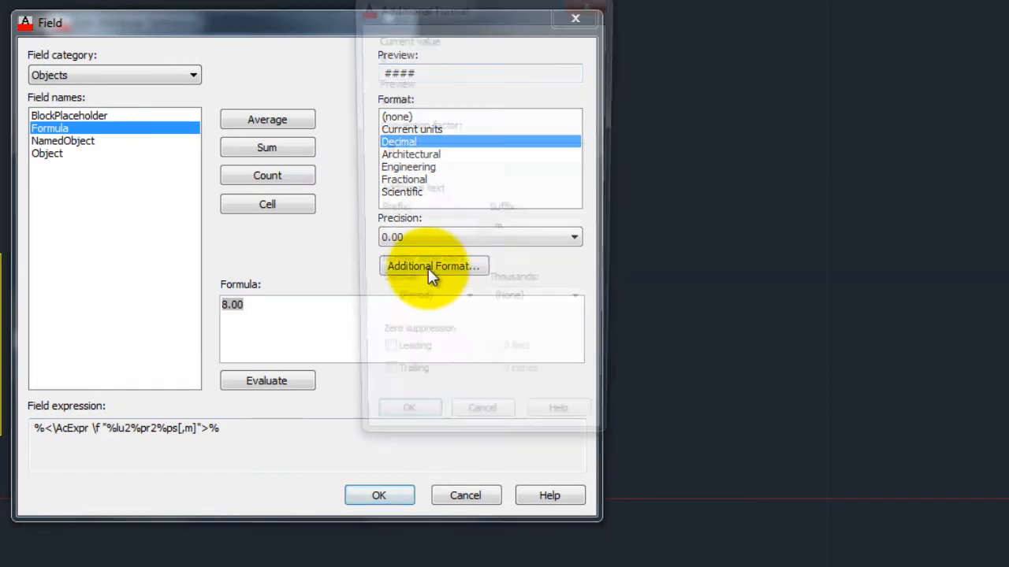
left_click_drag(518, 232, 427, 234)
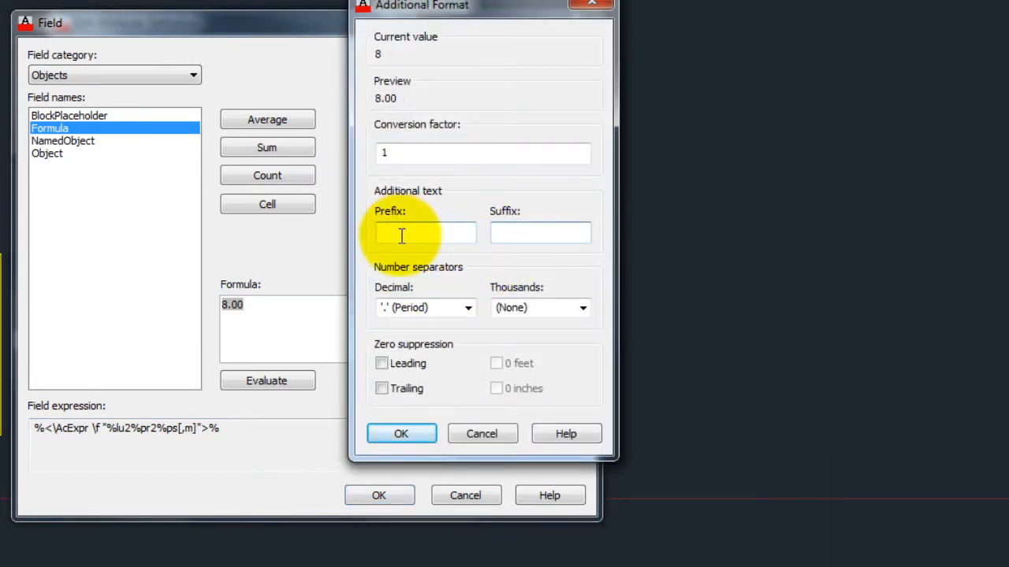
left_click(396, 433)
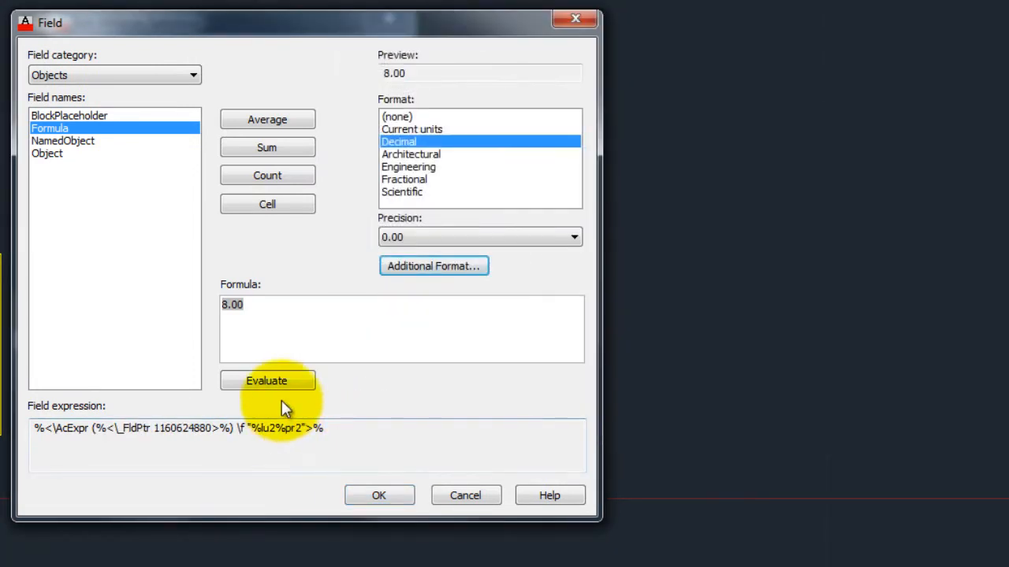
left_click(275, 380)
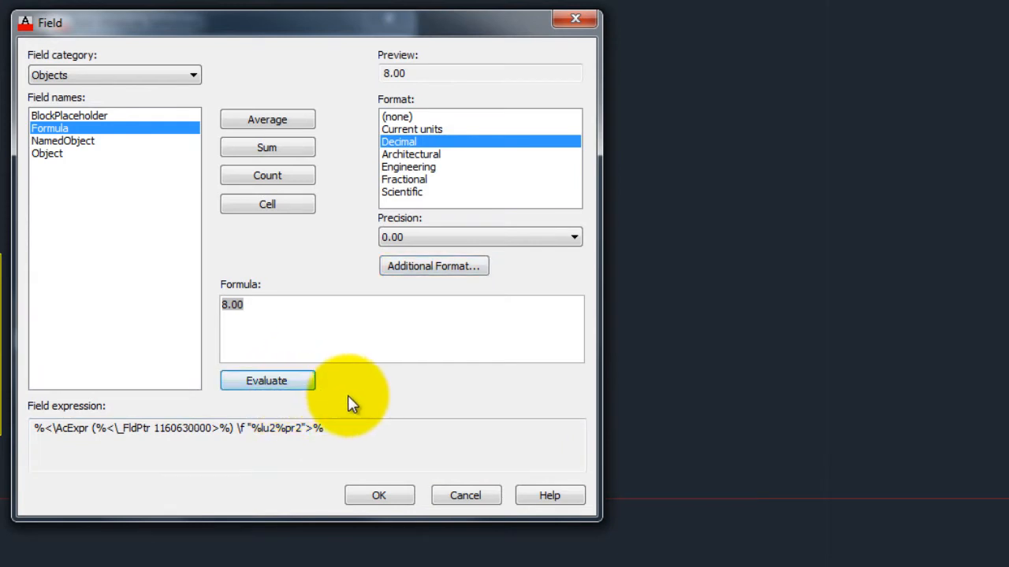
Accept the plain perimeter field and finish editing the PERIMETER attribute definition.
left_click(388, 497)
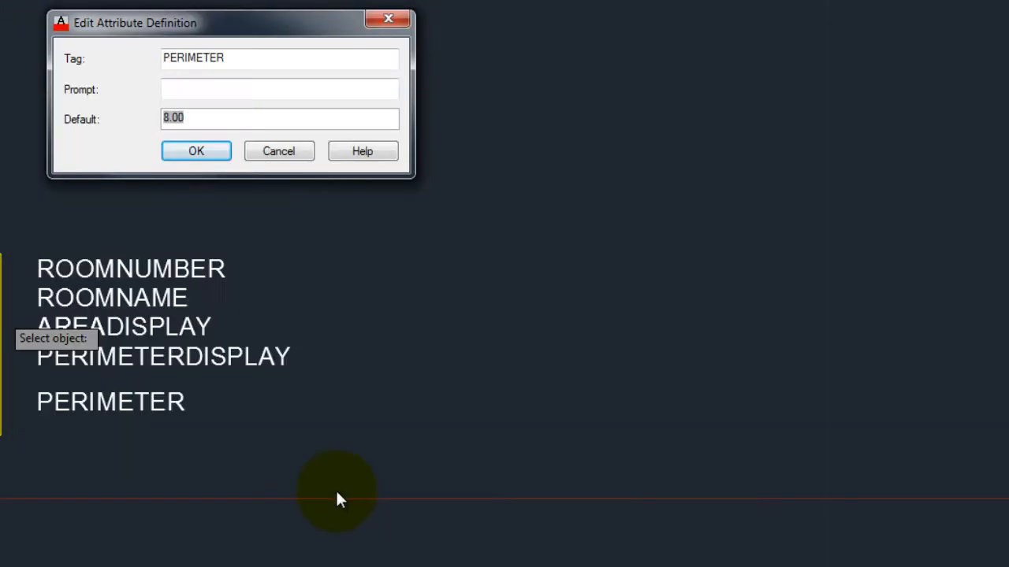
left_click(198, 151)
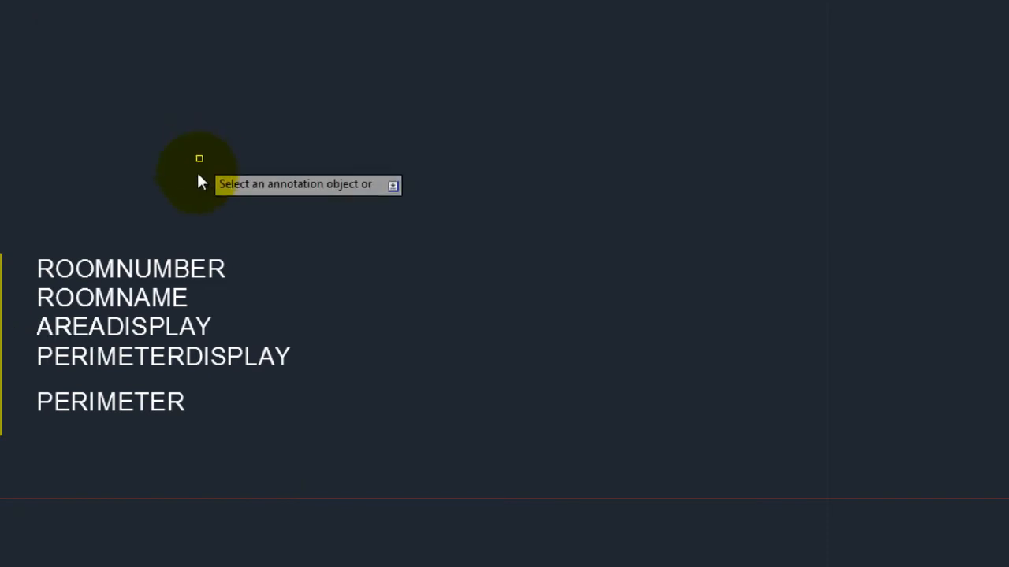
right_click(319, 398)
left_click(353, 406)
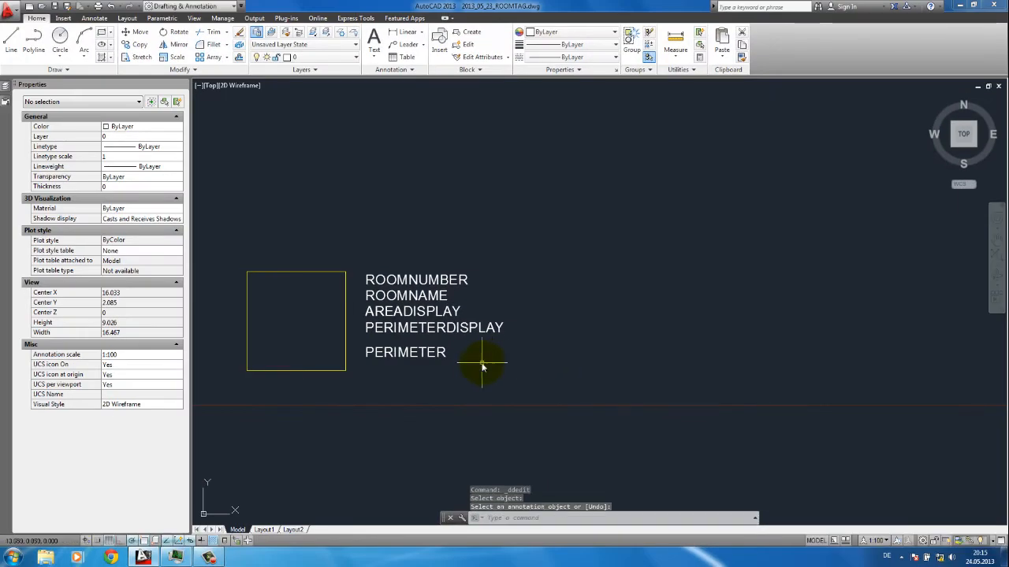
Set the Invisible property of the PERIMETER attribute definition to Yes.
left_click(379, 313)
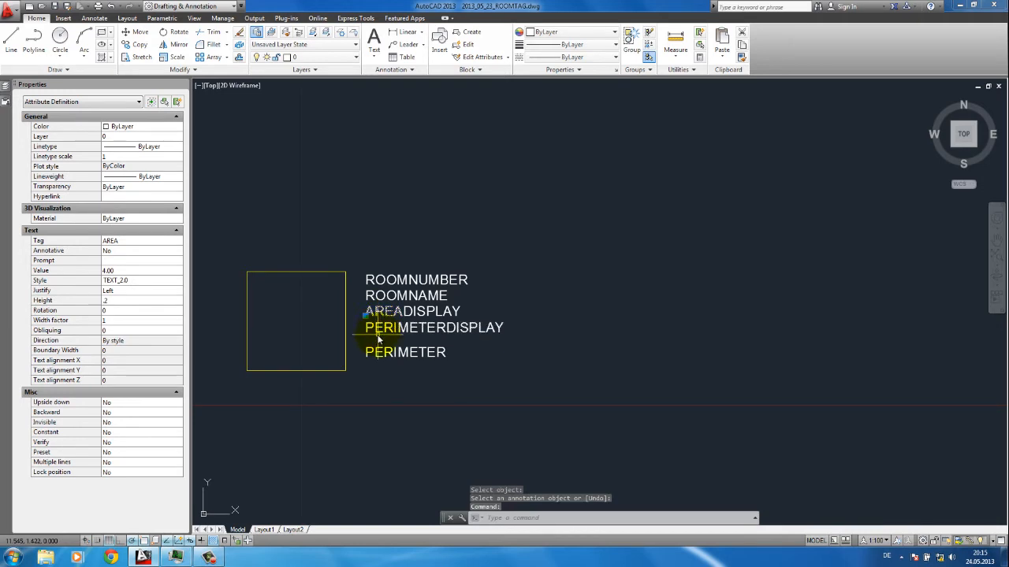
left_click(371, 347)
key("Escape")
left_click(371, 352)
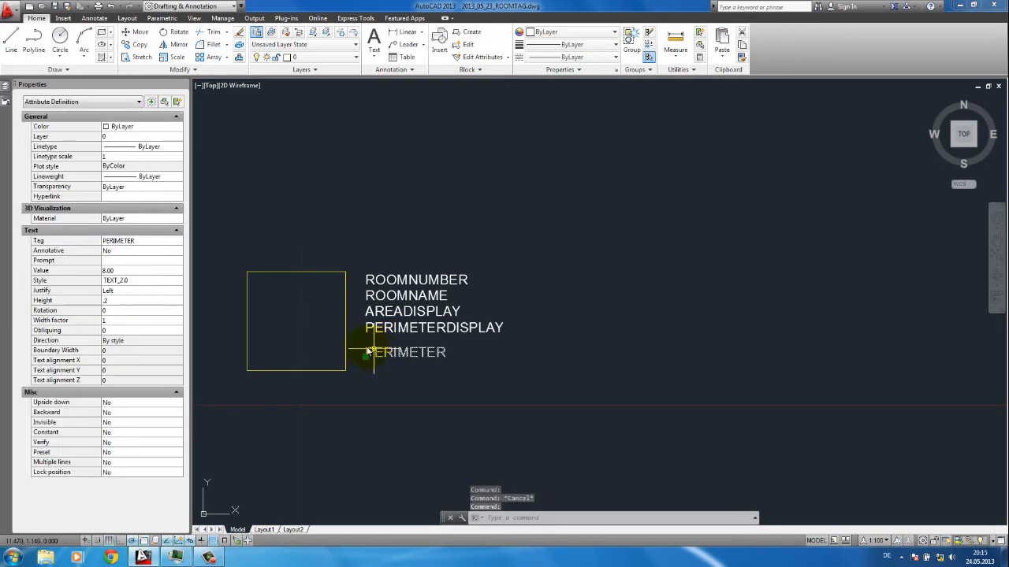
left_click(122, 422)
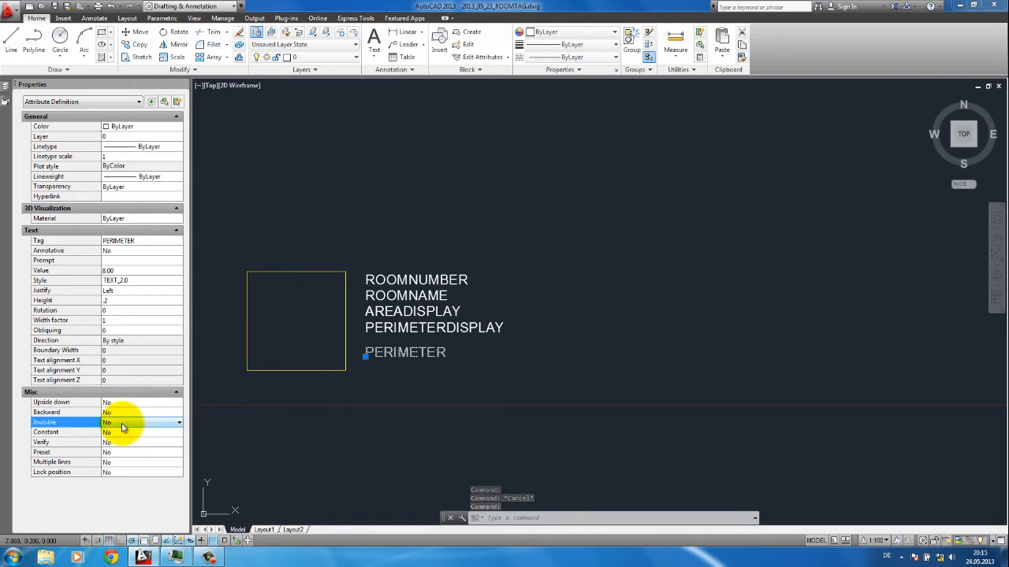
left_click(126, 424)
left_click(129, 433)
key("Escape")
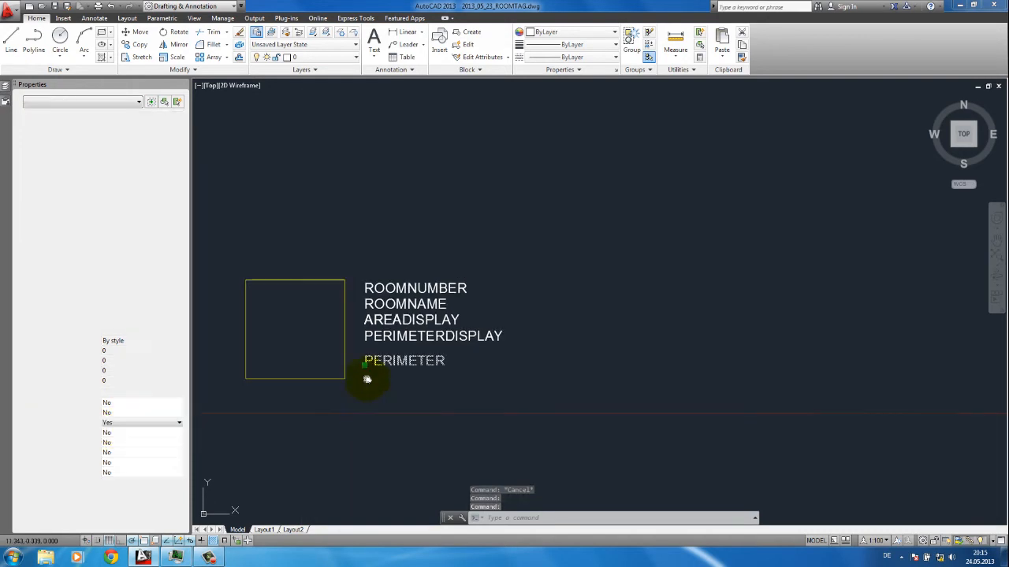
Set the Invisible property of the AREA attribute definition, which overlaps AREADISPLAY, to Yes.
left_click(370, 319)
scroll(359, 320, "up", 2)
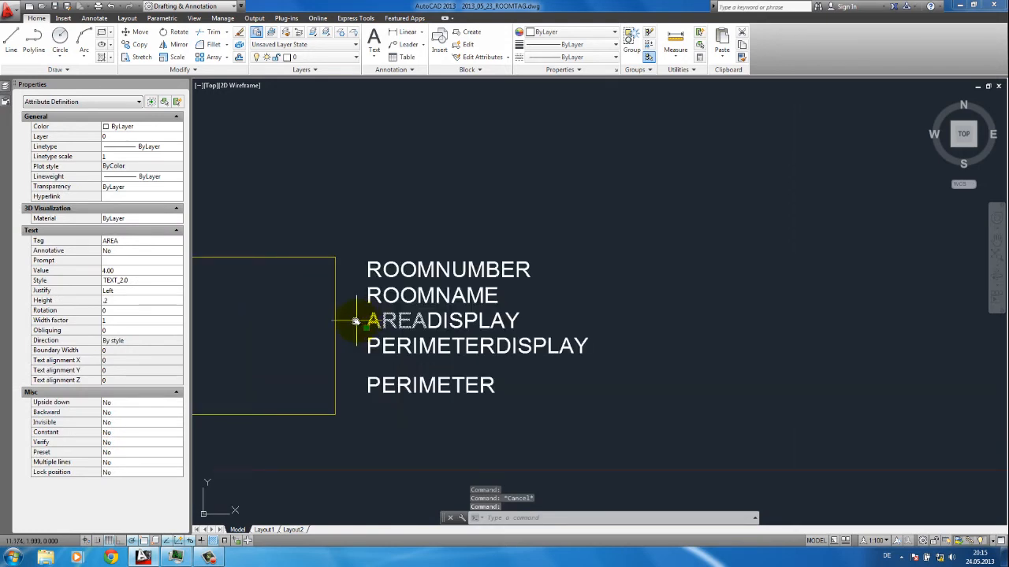
left_click(130, 423)
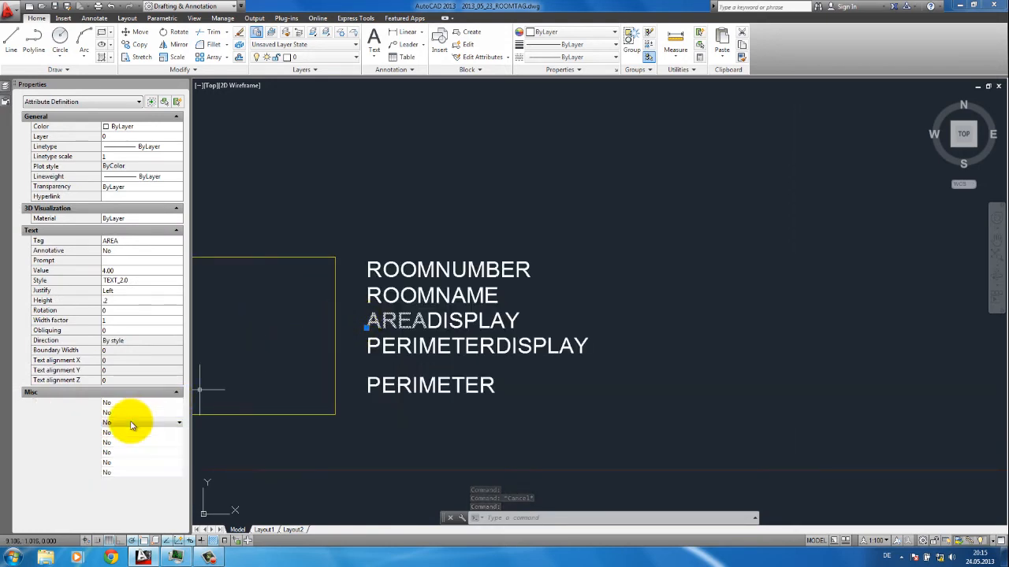
left_click(130, 425)
left_click(129, 429)
key("Escape")
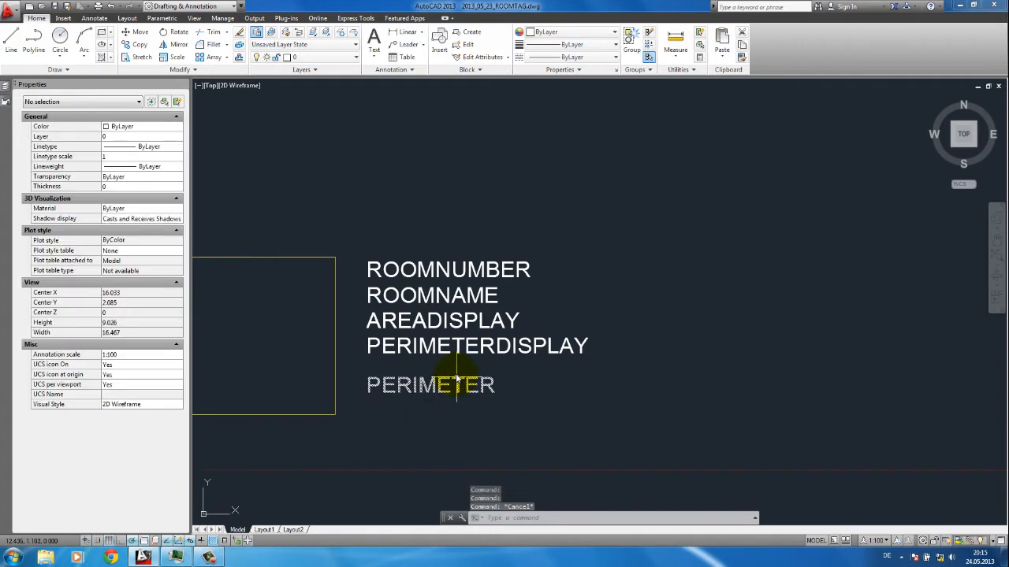
Move the PERIMETER attribute definition by its grip onto the insertion point of PERIMETERDISPLAY.
left_click(457, 385)
left_click(450, 345)
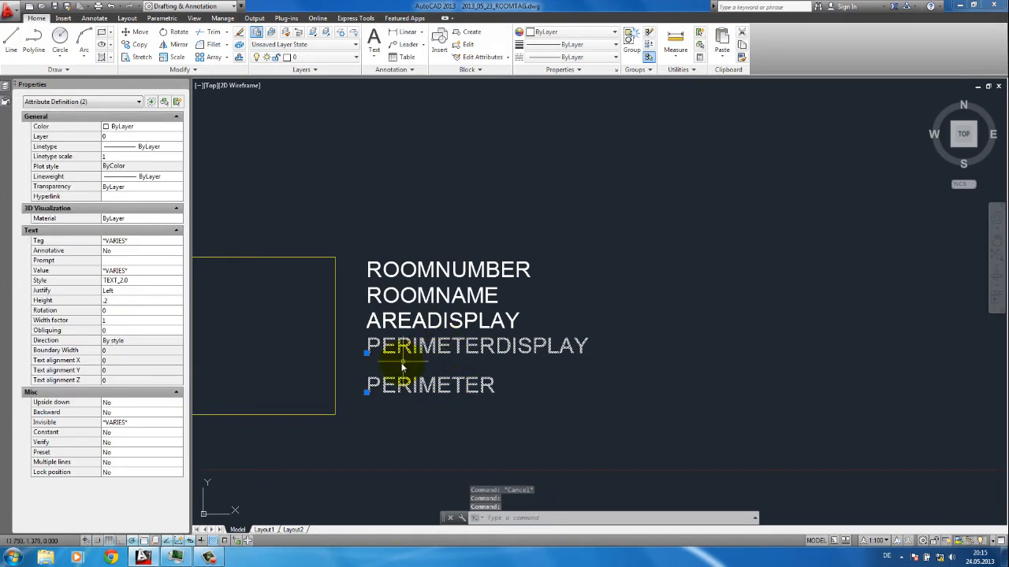
left_click(368, 393)
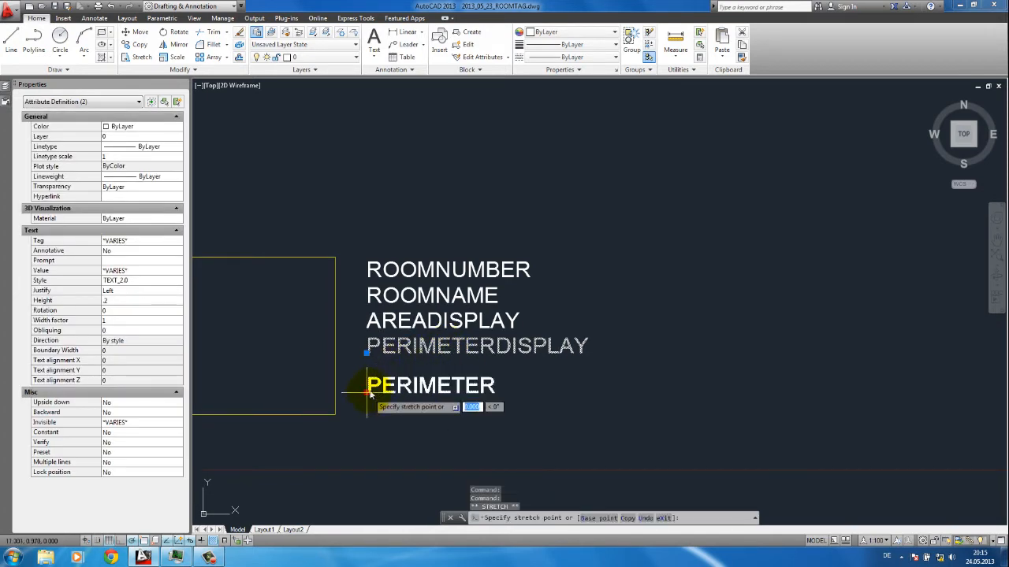
key("Escape")
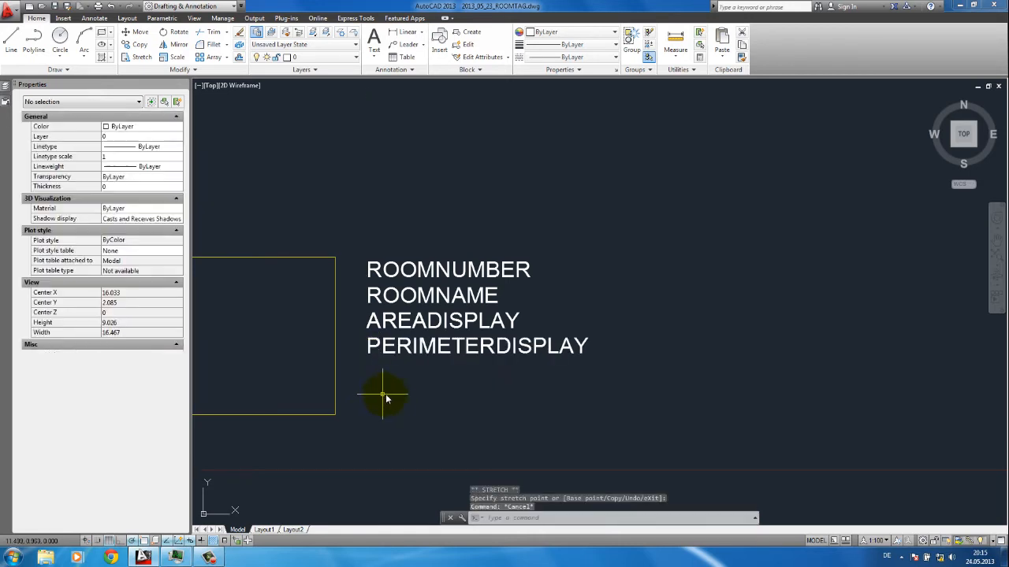
Begin a new attribute definition with the tag CLEARHEIGHT and the default text CH=.
scroll(410, 386, "down", 2)
middle_click_drag(421, 383, 430, 384)
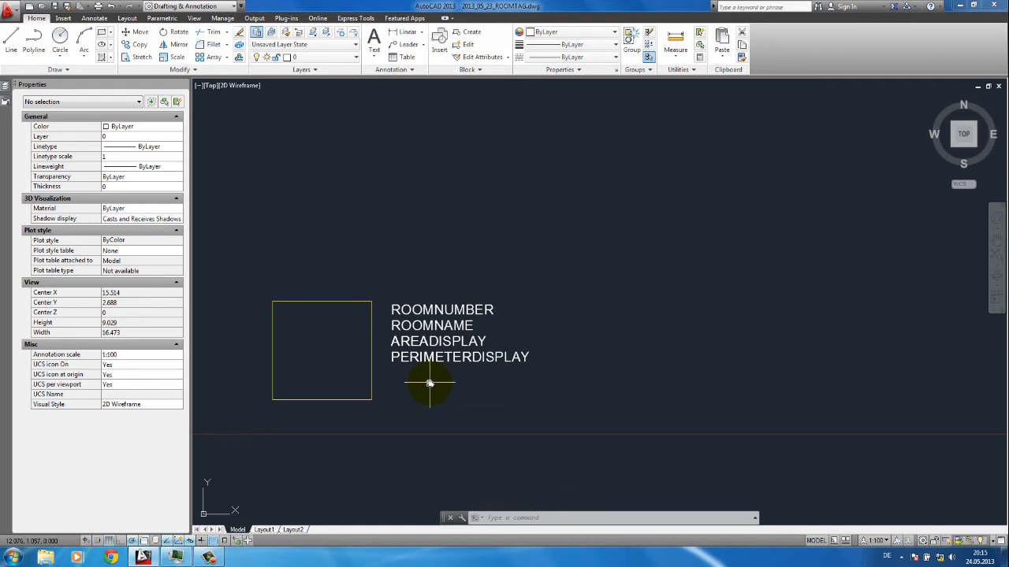
type("ttdef")
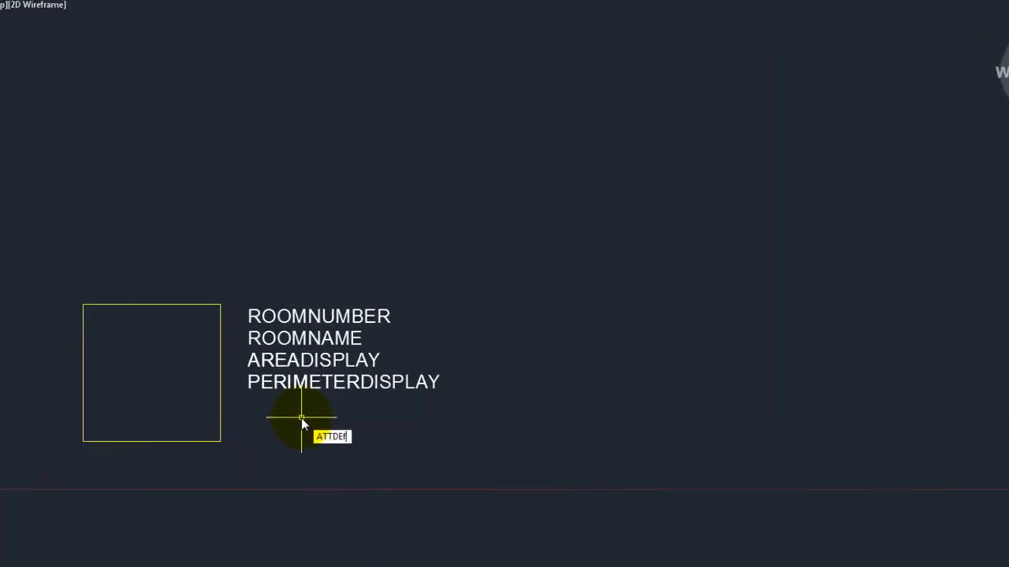
key("Return")
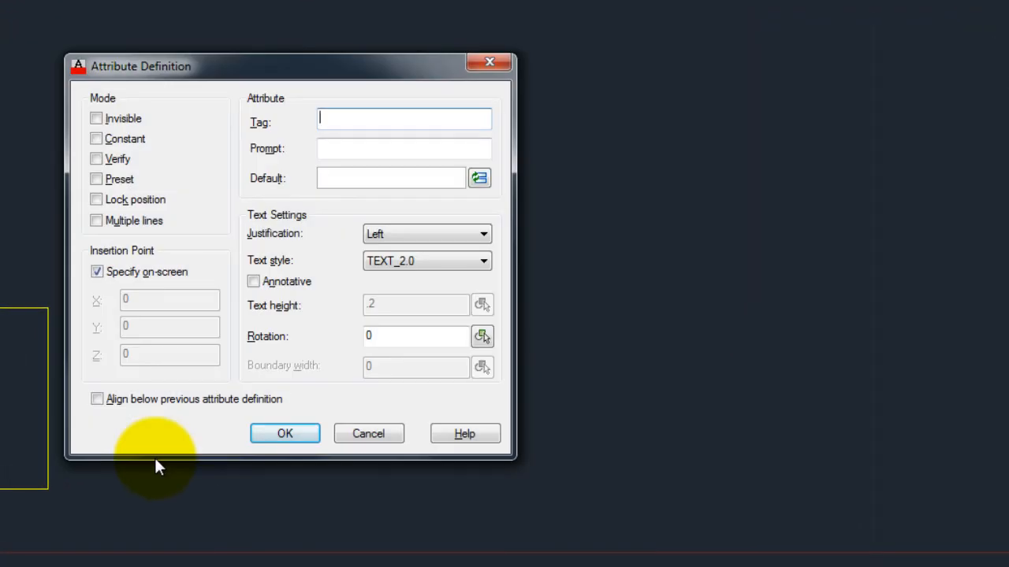
mouse_move(309, 158)
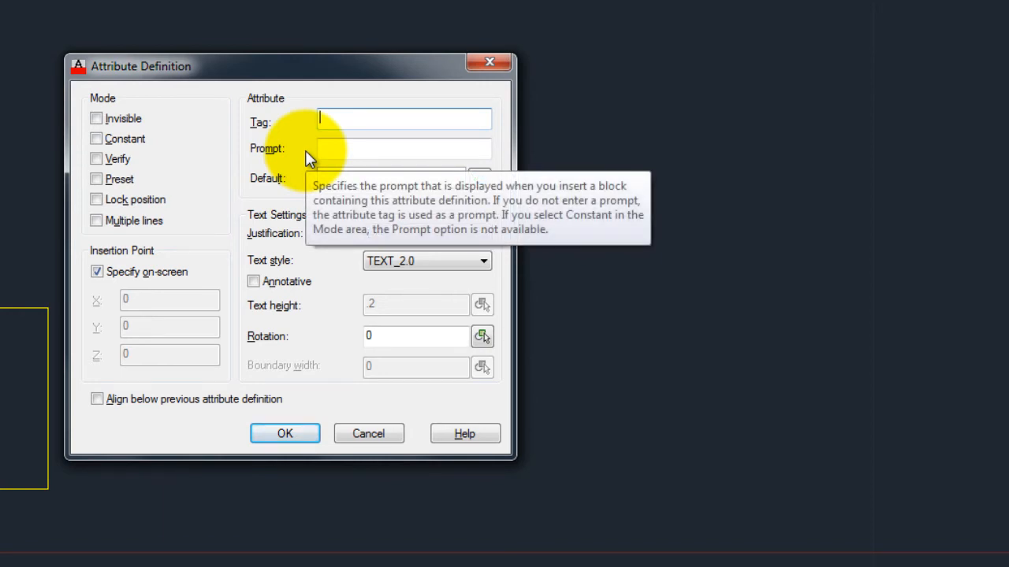
type("CLA")
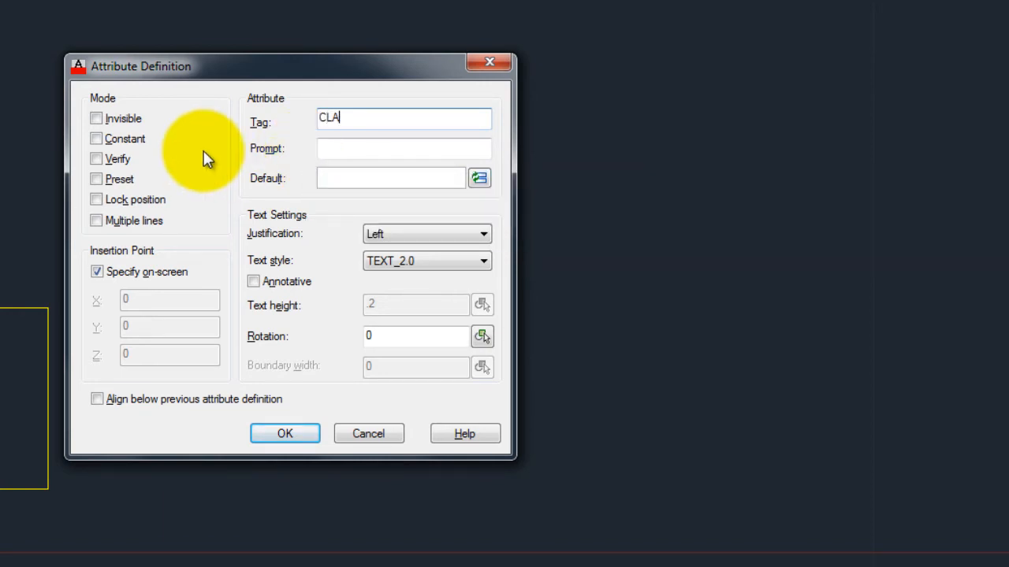
key("BackSpace")
type("EARHEIGHT")
left_click(354, 180)
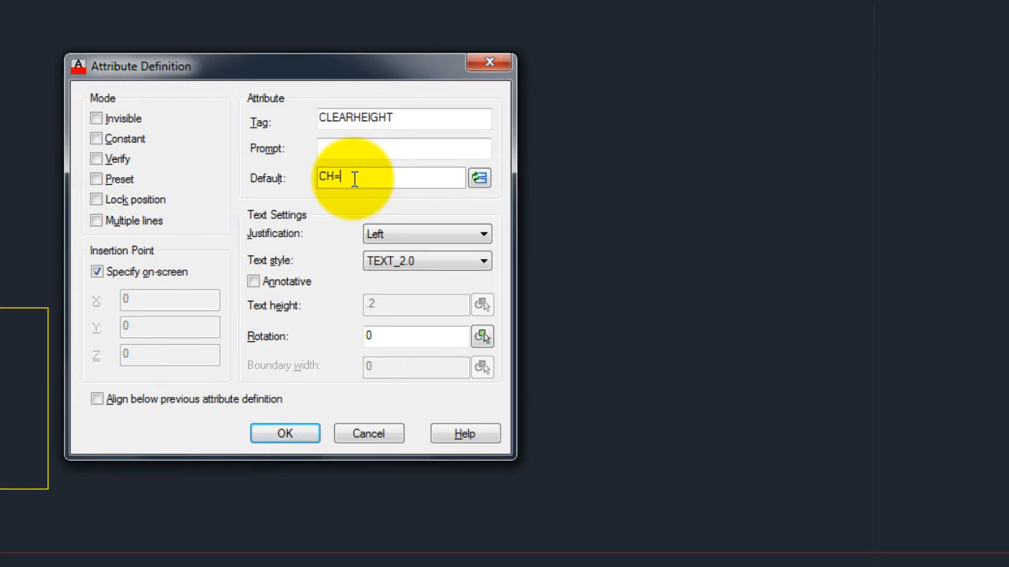
Insert a Formula field with the value 2.50 after CH= in the default, in Decimal format with 0.00 precision.
left_click(480, 179)
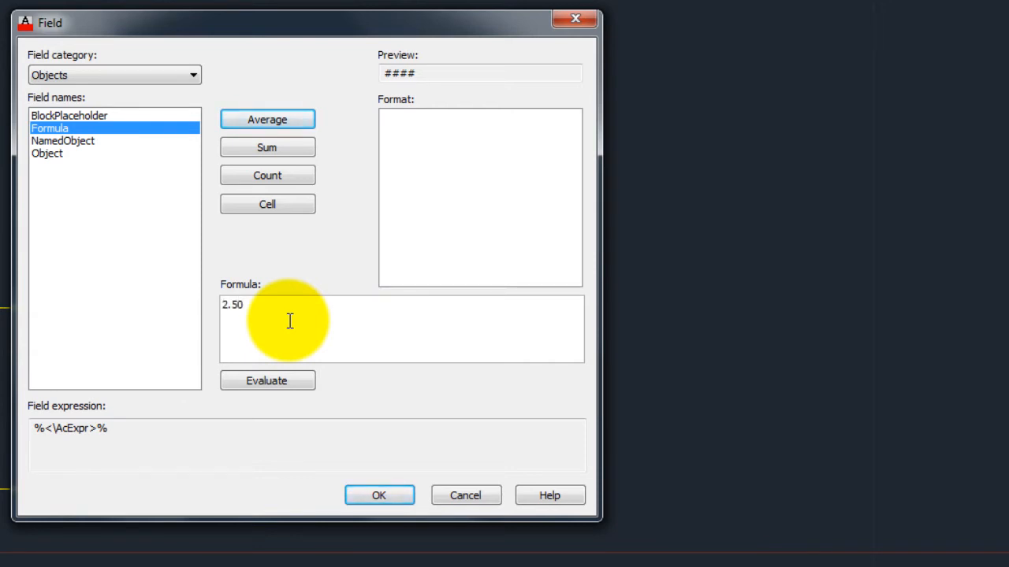
left_click(282, 381)
left_click(422, 239)
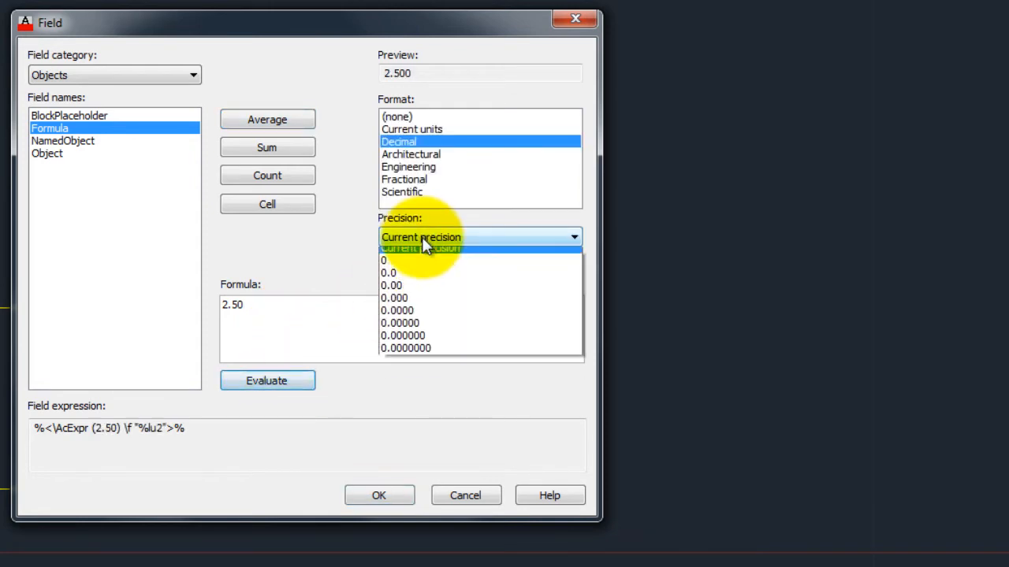
left_click(423, 285)
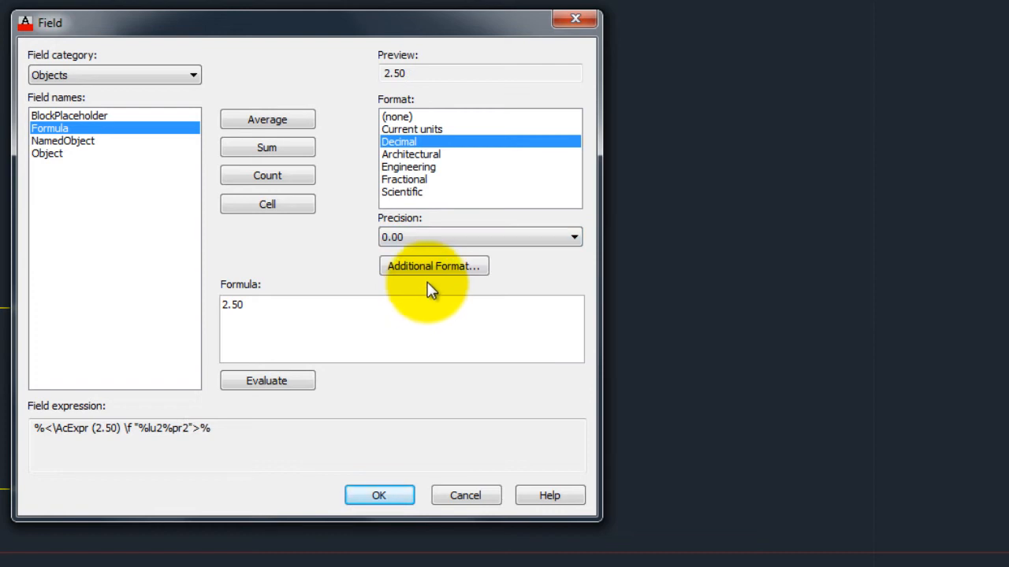
Add the suffix m to the formula field and place CLEARHEIGHT aligned below the previous attribute definition.
left_click(436, 269)
left_click(513, 235)
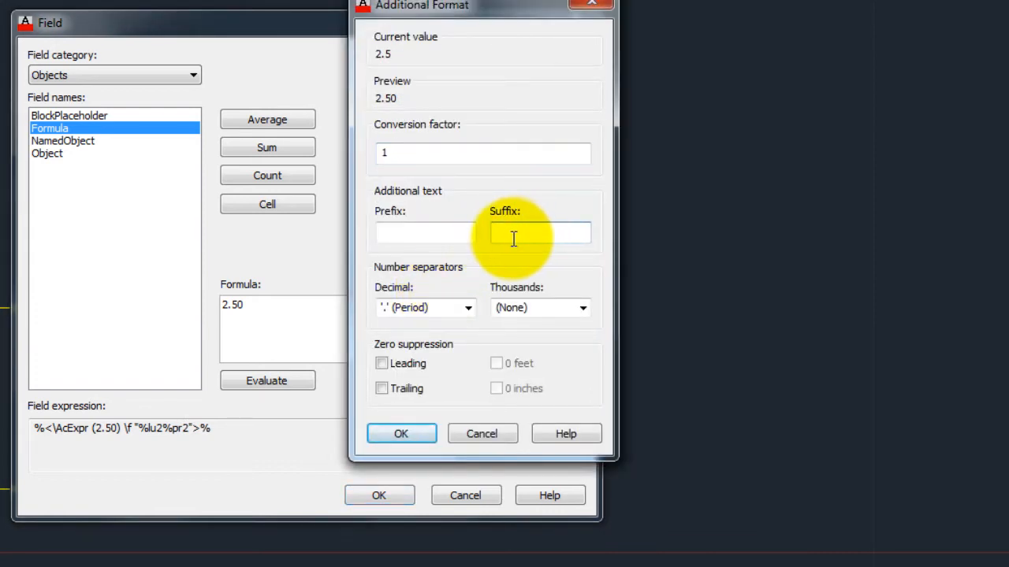
type("m")
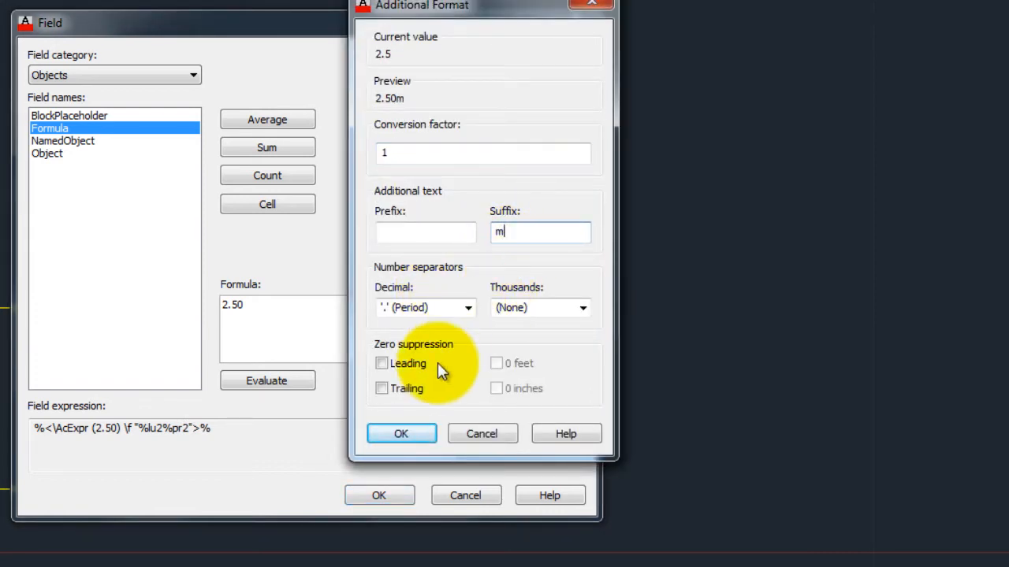
left_click(422, 434)
left_click(394, 494)
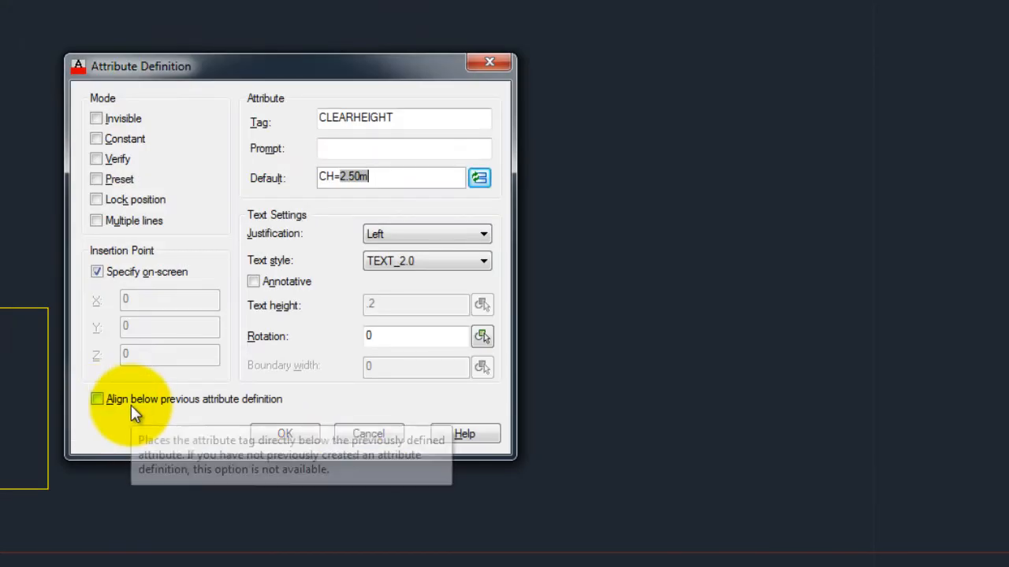
left_click(101, 399)
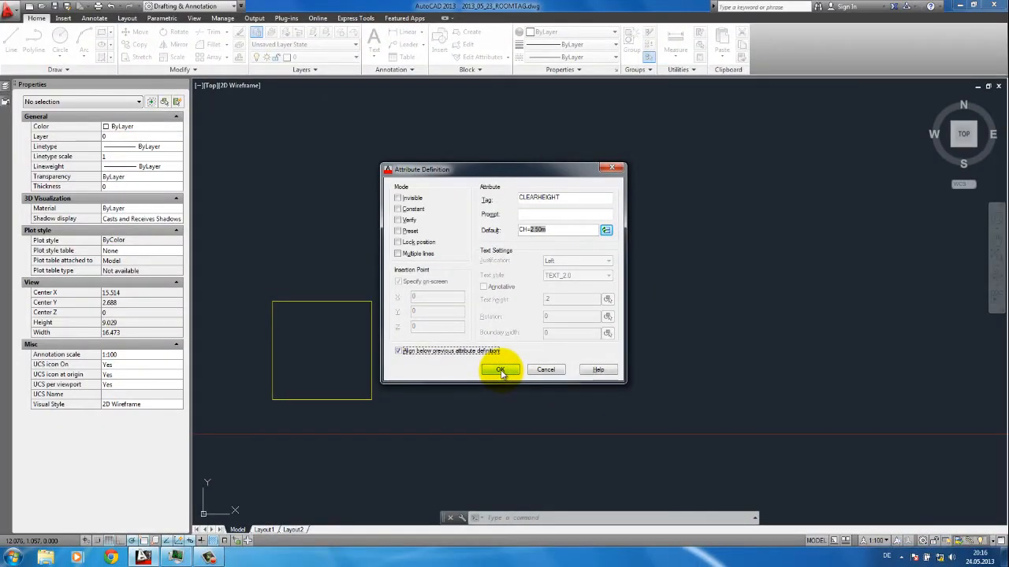
left_click(501, 371)
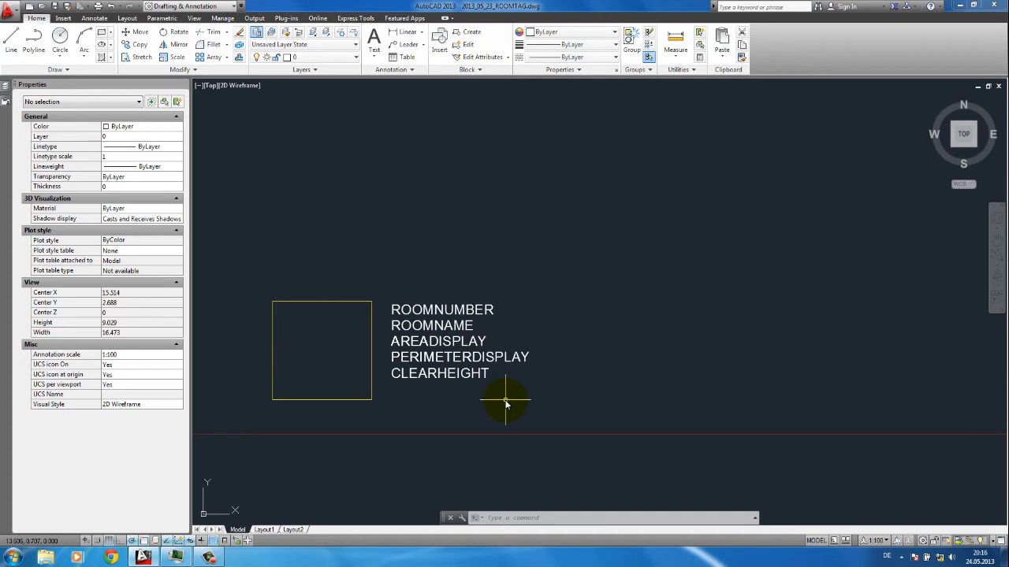
Create an attribute definition with tag FLOORFINISH and default Floor Finish, aligned below the previous definition.
scroll(450, 410, "down", 2)
mouse_move(450, 410)
middle_mouse_down()
mouse_move(536, 374)
mouse_move(615, 378)
mouse_move(596, 388)
middle_mouse_up()
scroll(642, 376, "up", 2)
scroll(642, 376, "up", 2)
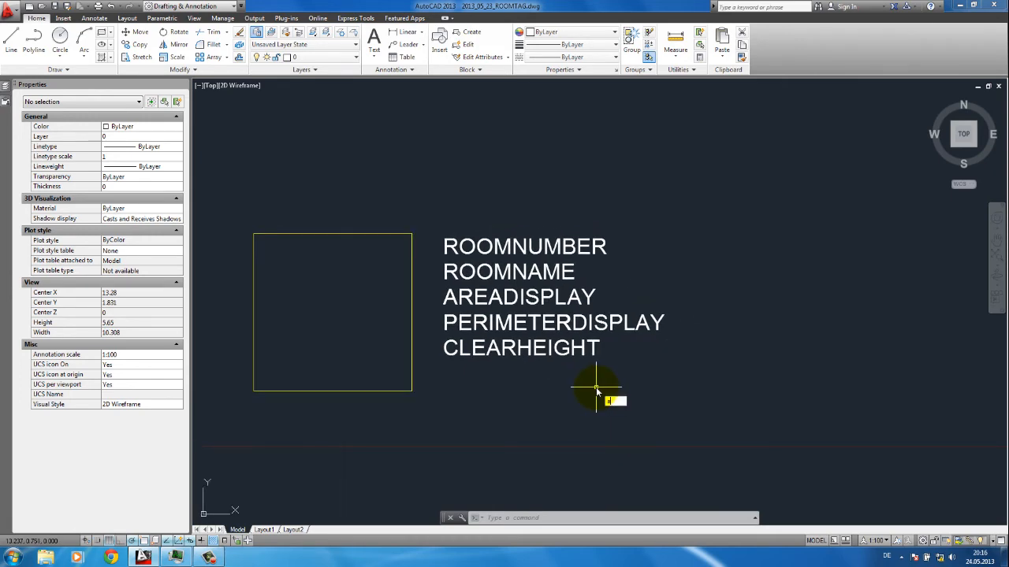
key("Return")
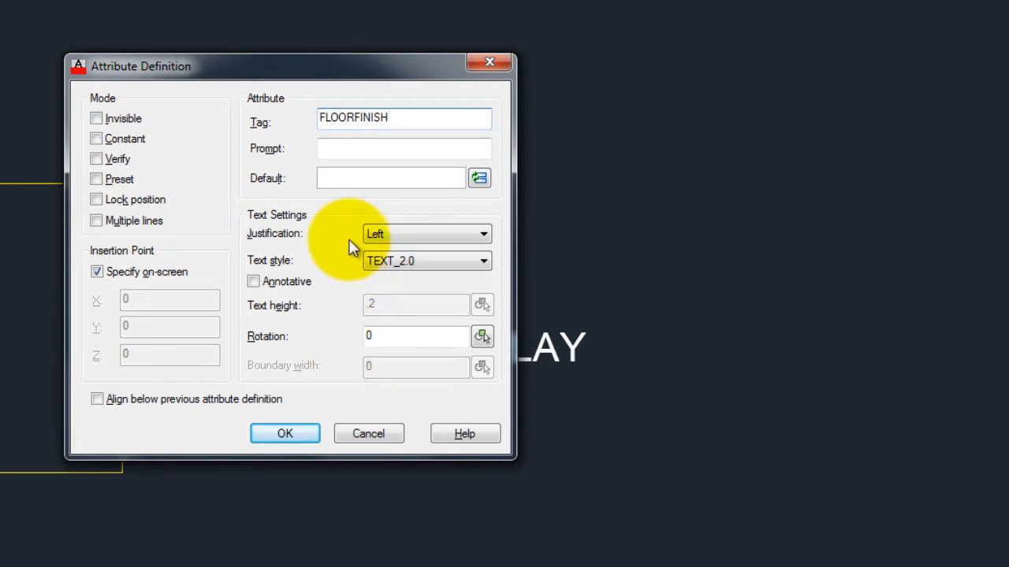
left_click(350, 180)
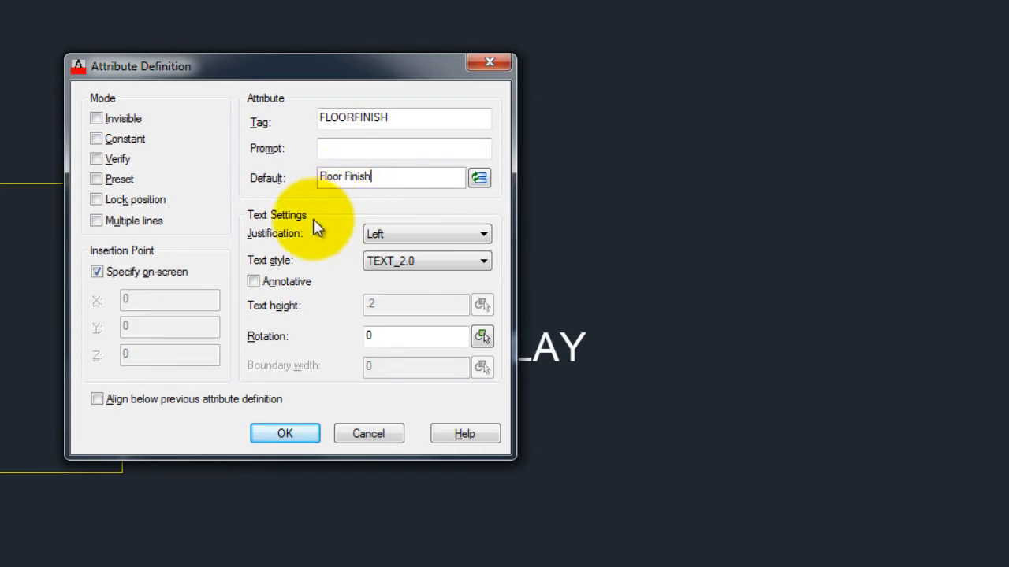
left_click(98, 401)
left_click(286, 435)
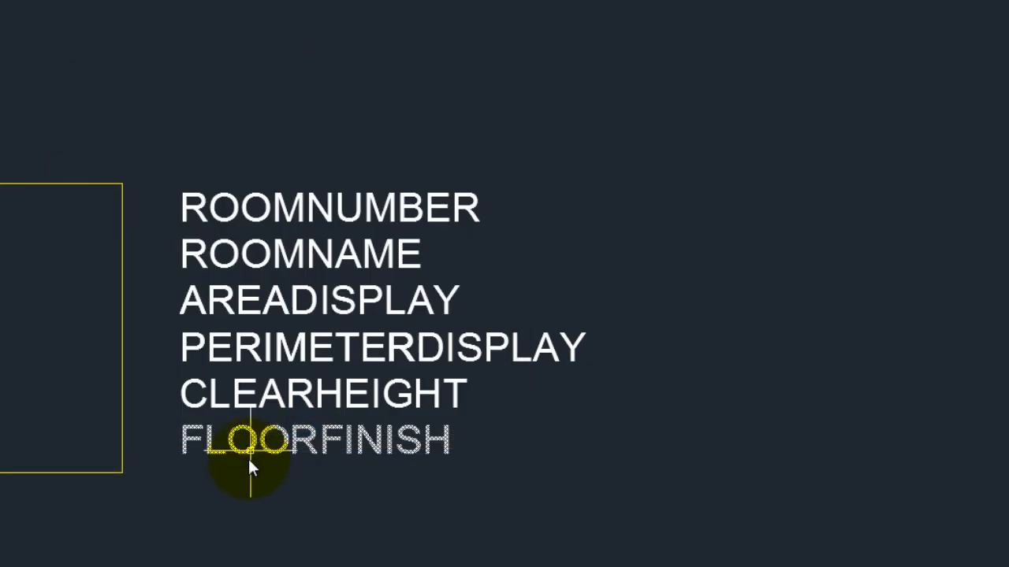
Change the text style of the ROOMNAME attribute definition to TEXT_2.5.
left_click(380, 269)
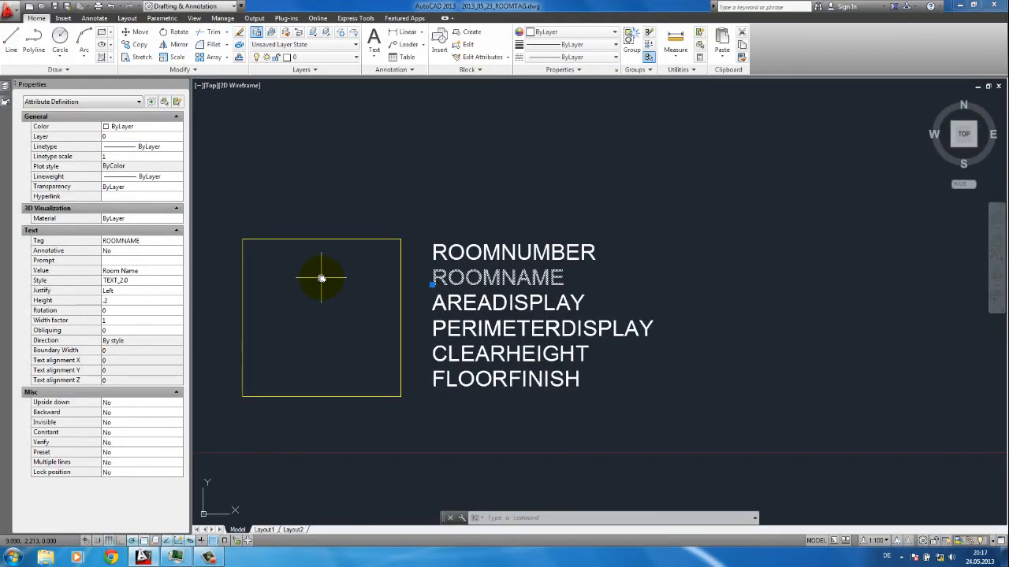
left_click(144, 282)
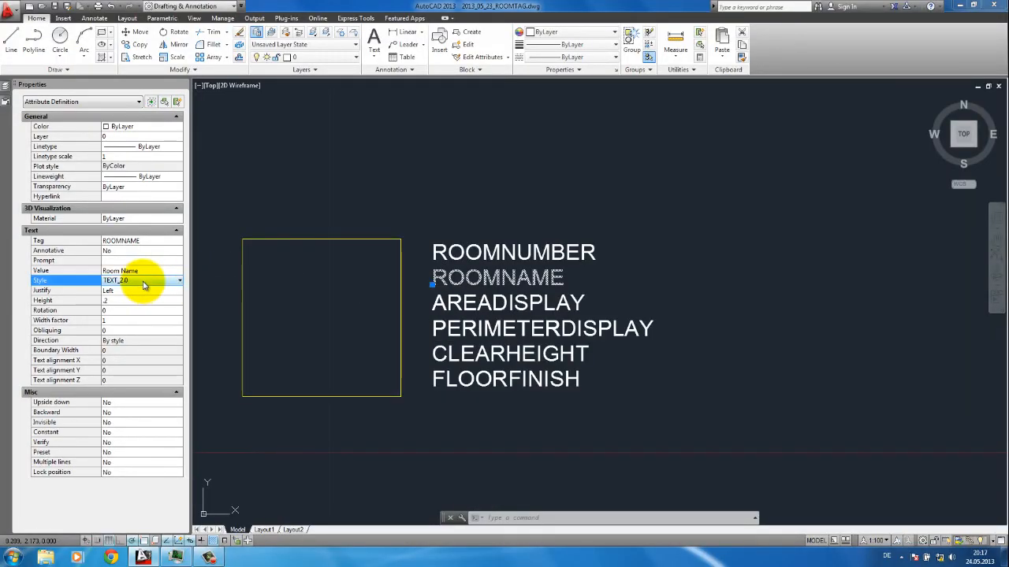
left_click(144, 284)
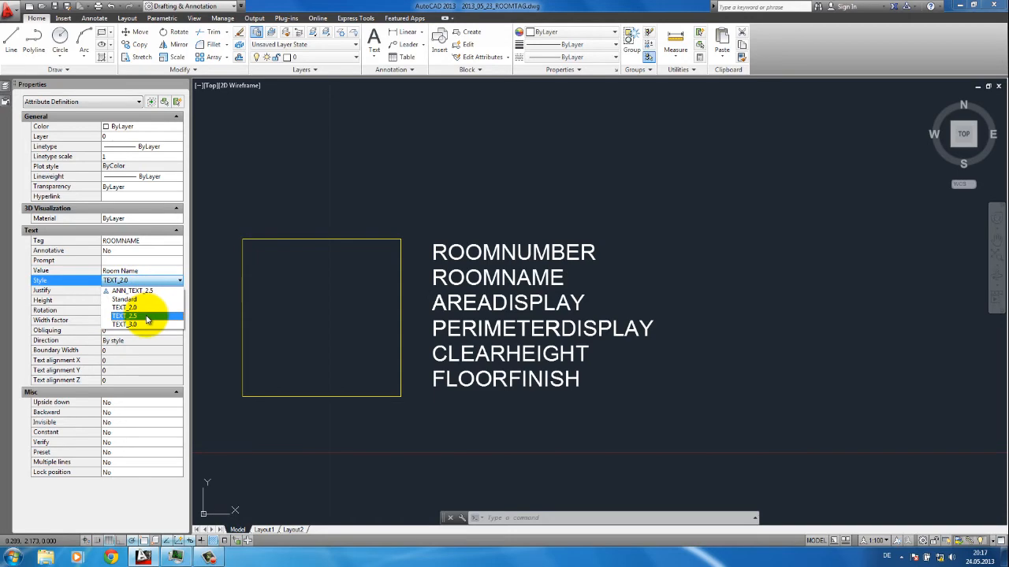
left_click(147, 319)
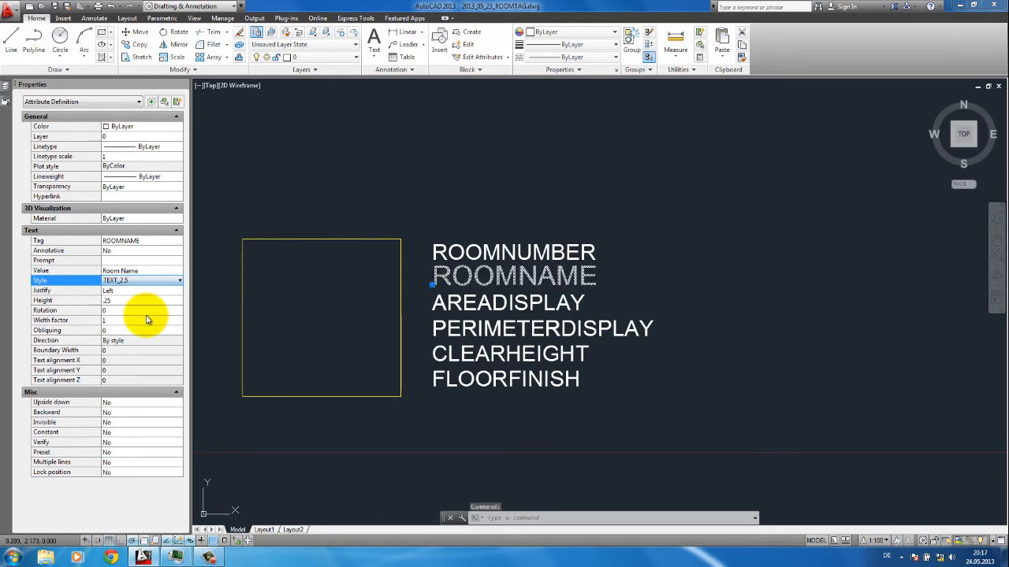
Move the ROOMNUMBER attribute definition slightly upward by its grip to widen its spacing from ROOMNAME.
middle_click_drag(478, 256, 450, 275)
left_click(435, 272)
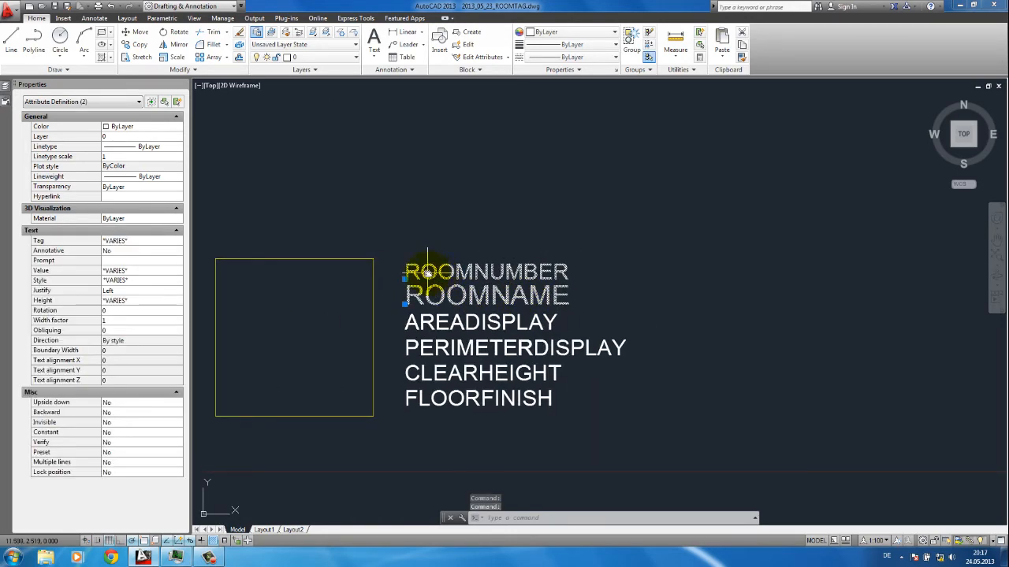
scroll(421, 270, "up", 2)
left_click(392, 281)
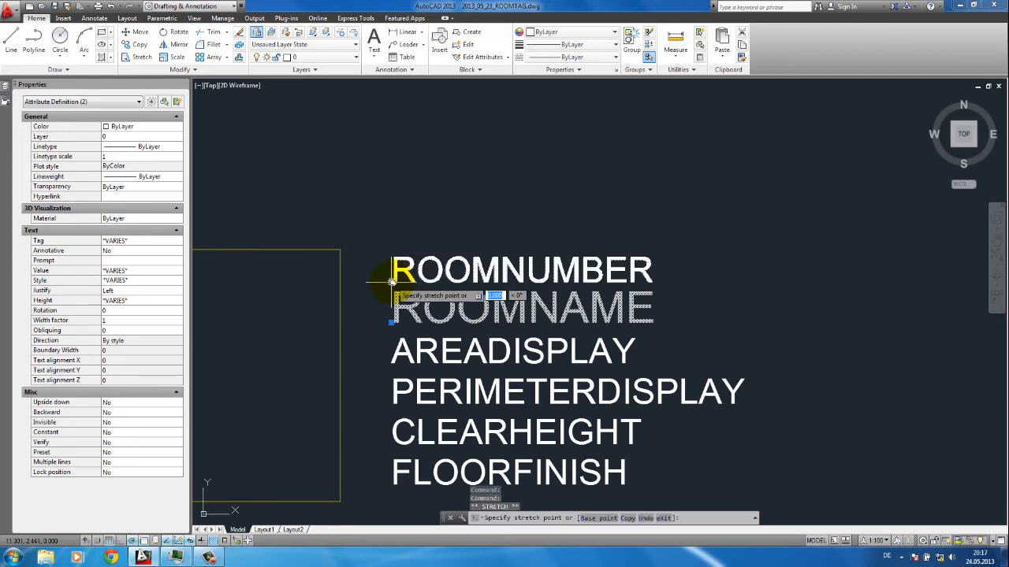
scroll(380, 209, "down", 2)
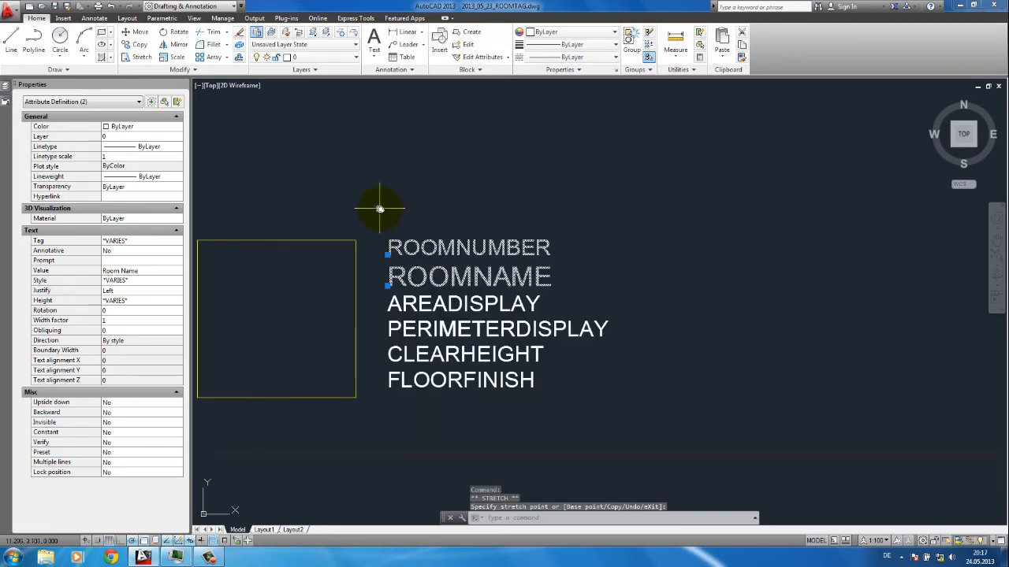
key("Escape")
Begin a block definition named ROOMTAG001 with Annotative behavior enabled.
scroll(381, 209, "down", 2)
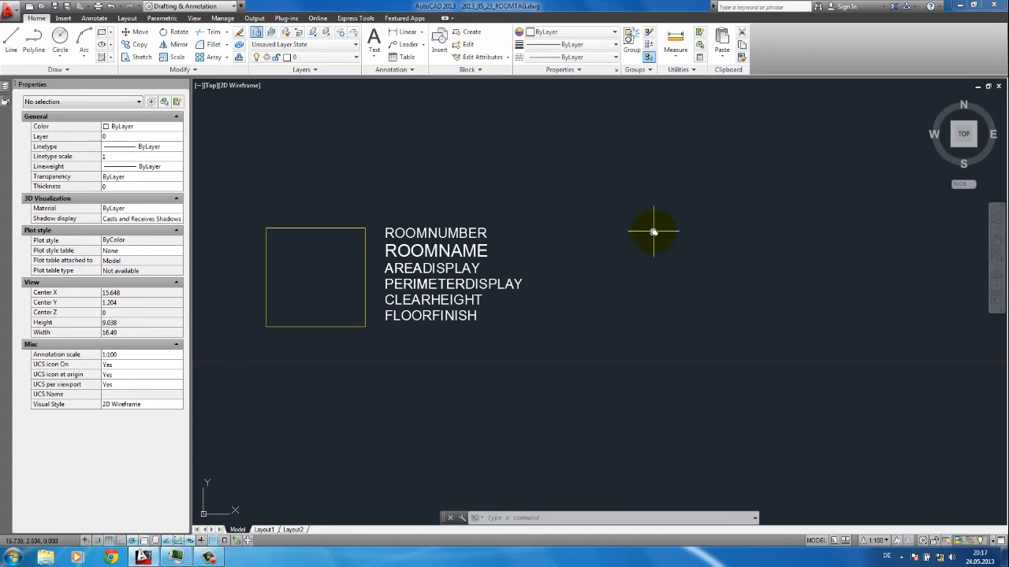
key("Return")
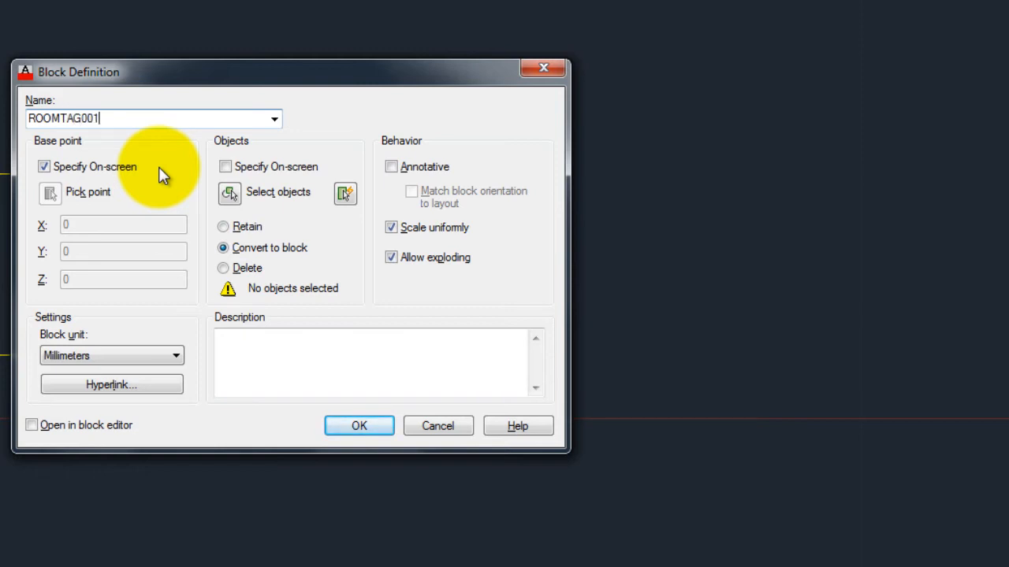
left_click(392, 168)
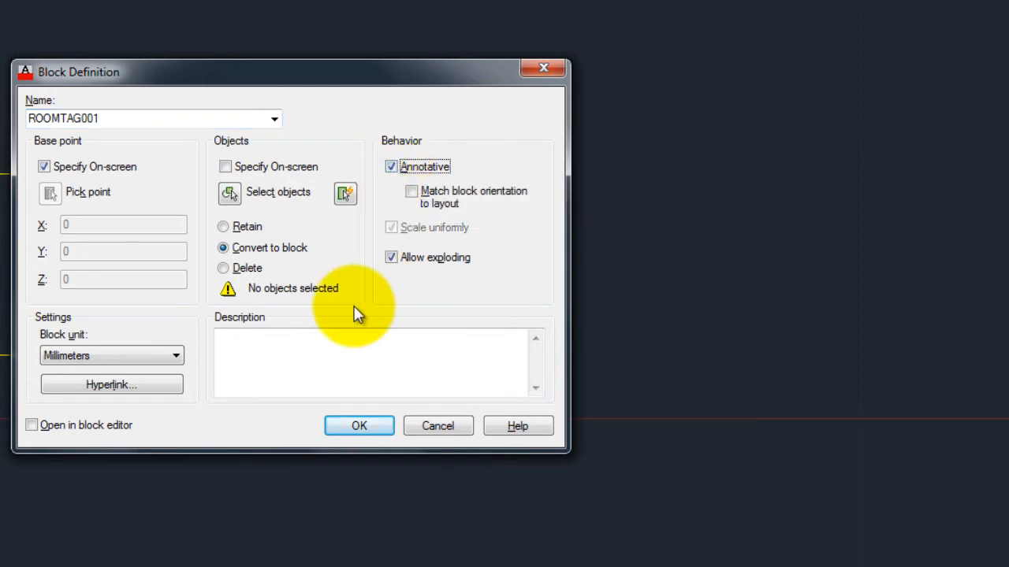
Select all the attribute definitions of the tag, without the room outline, as the objects of the block.
left_click(356, 427)
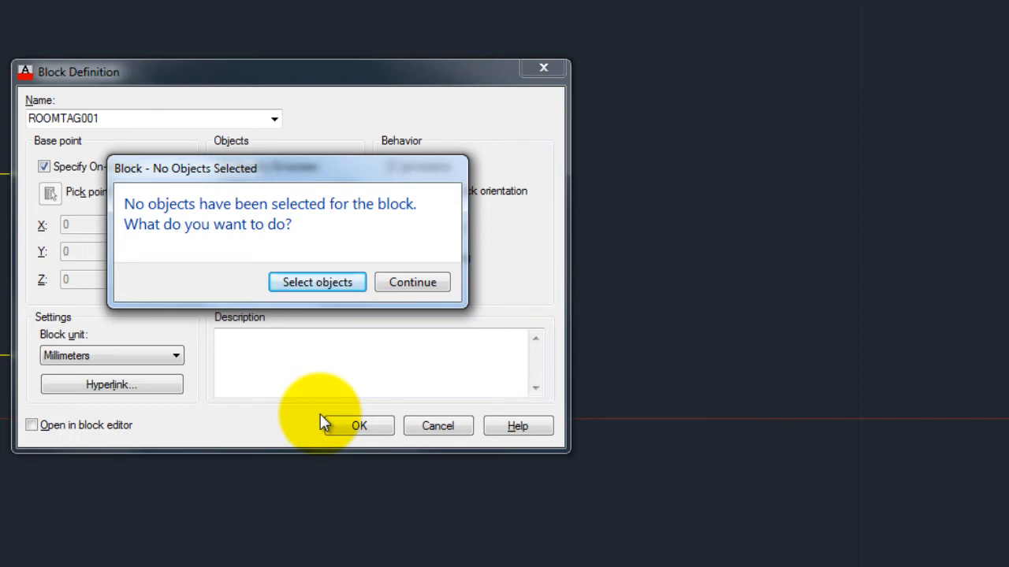
left_click(309, 286)
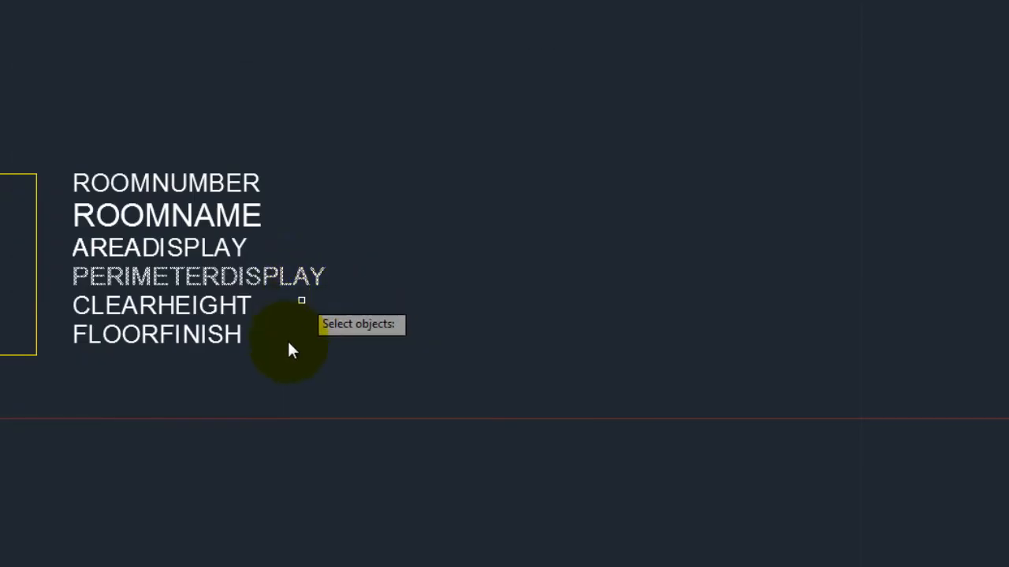
left_click(351, 384)
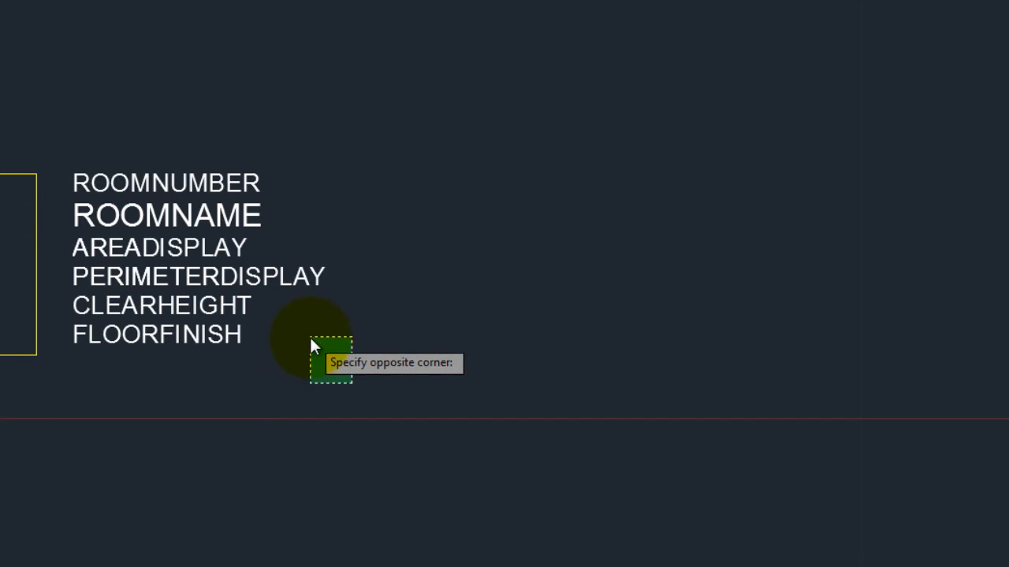
left_click(63, 120)
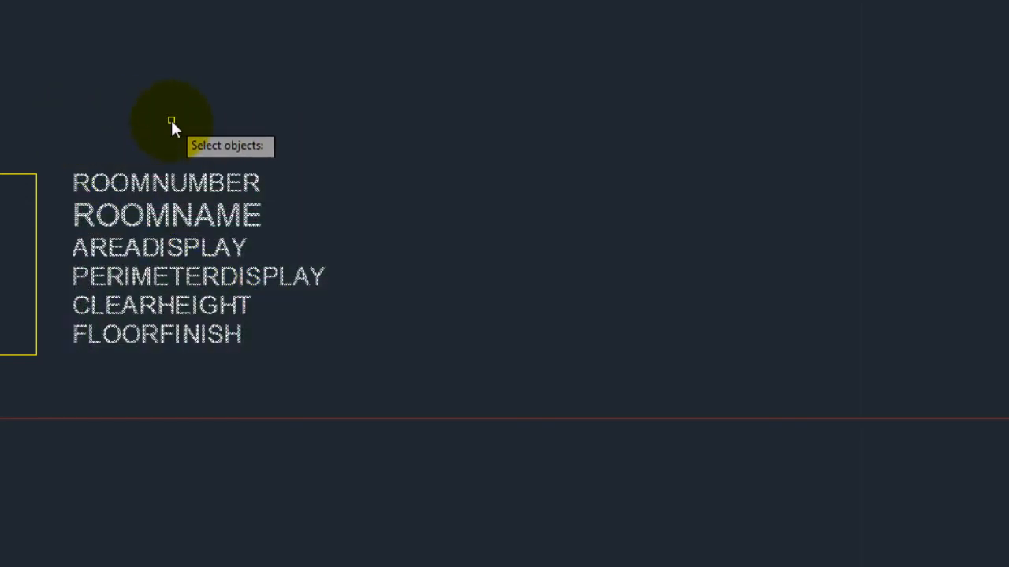
key("Return")
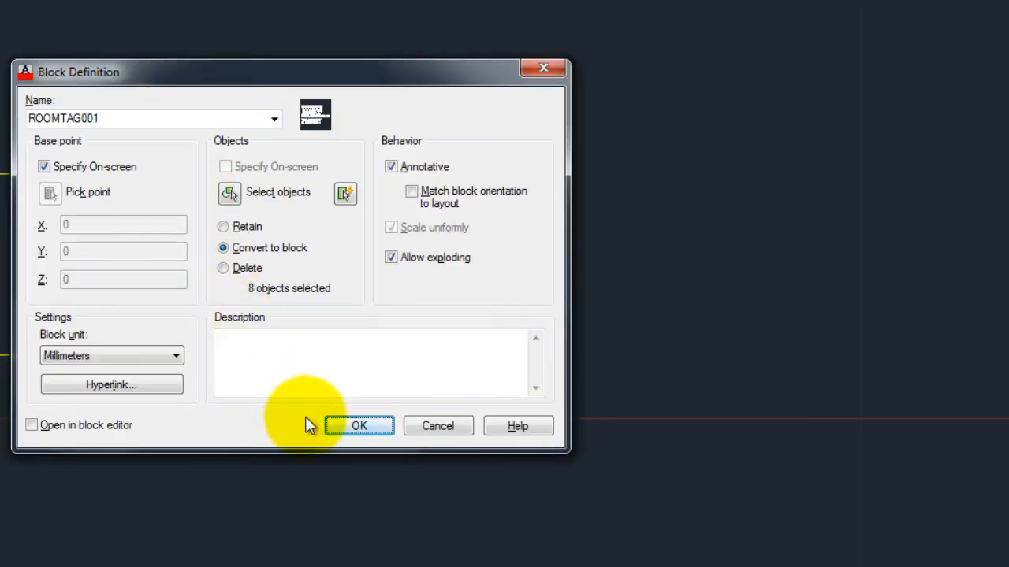
Create the ROOMTAG001 block with its base point just above and left of the room number text, accepting the default attribute values.
left_click(342, 426)
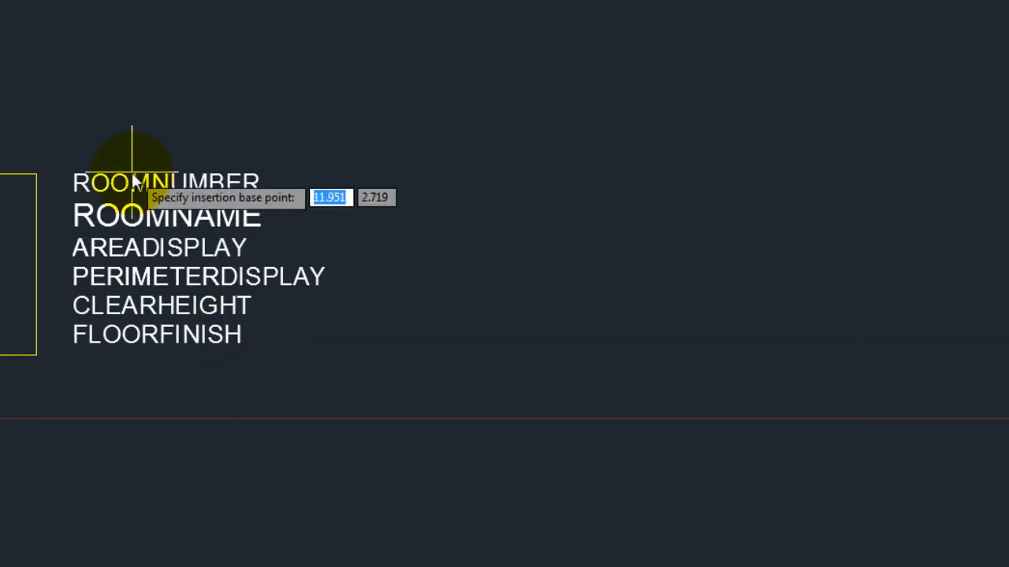
scroll(79, 174, "up", 10)
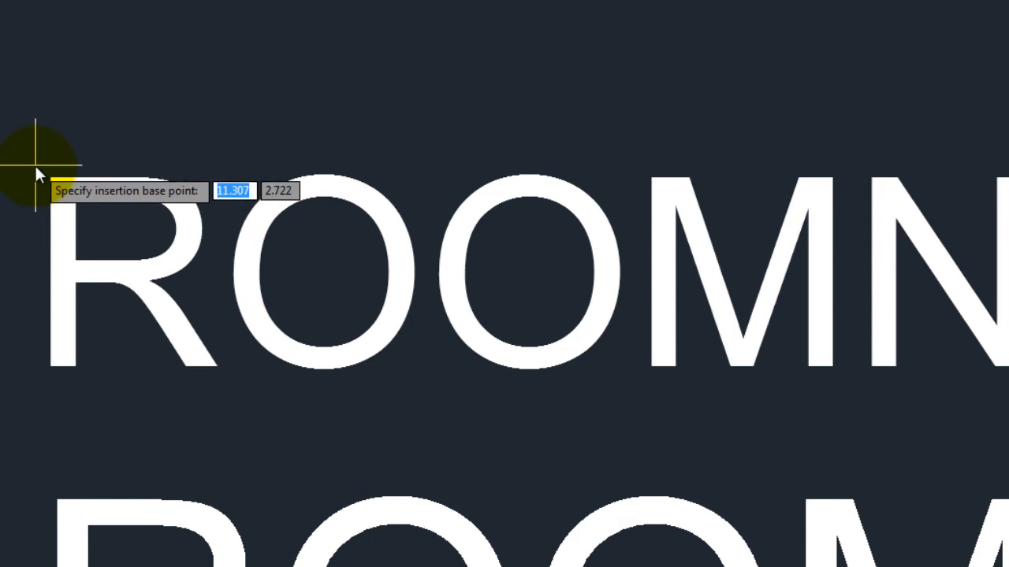
left_click(35, 167)
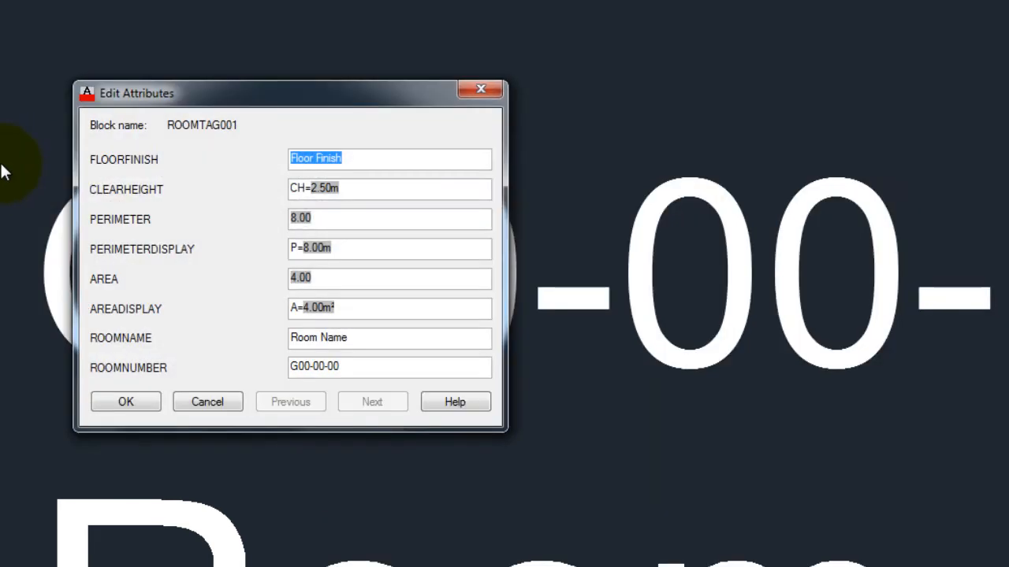
left_click(123, 400)
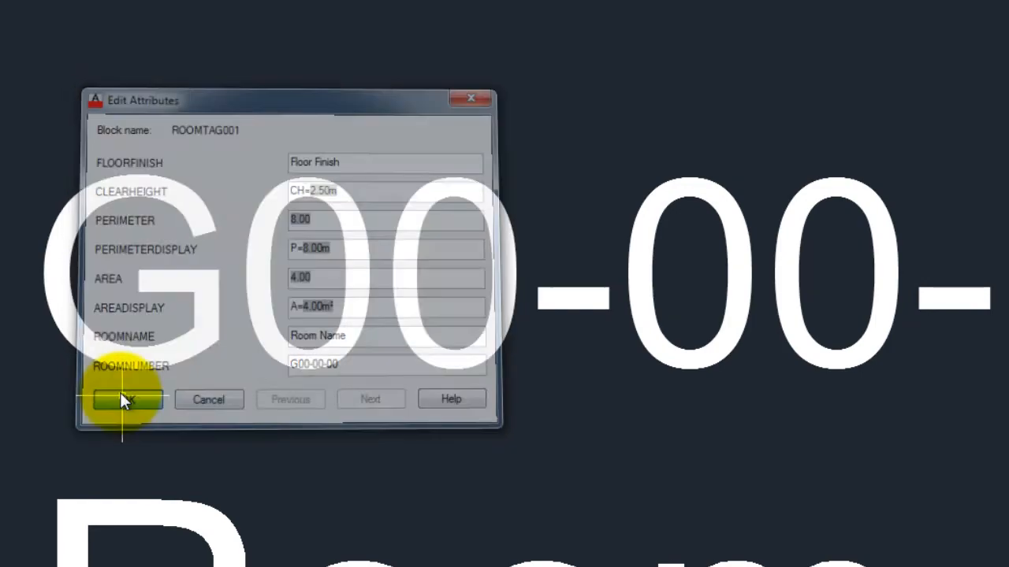
scroll(50, 143, "down", 7)
scroll(304, 165, "down", 1)
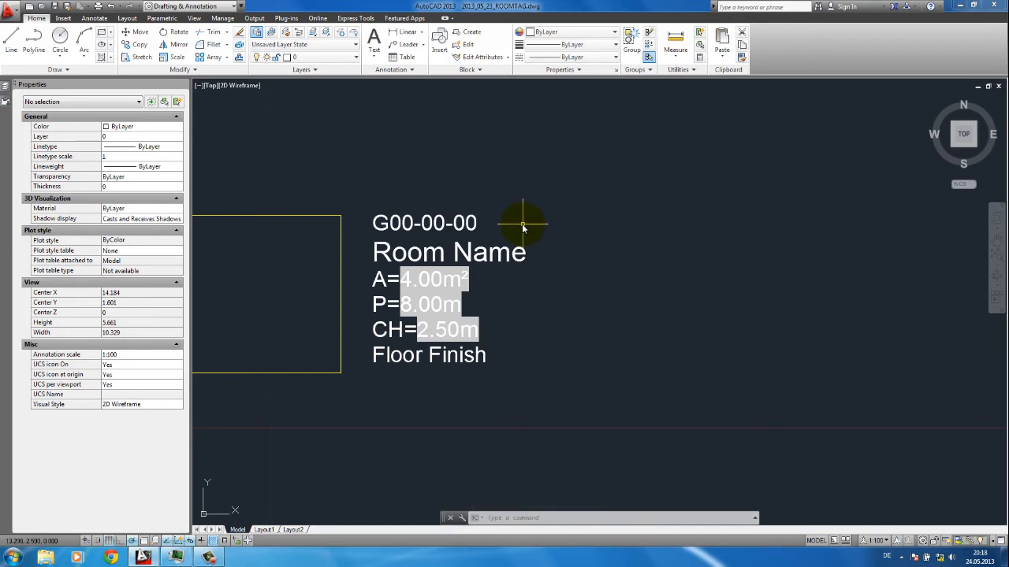
Review the attribute order of the ROOMTAG001 block in the Enhanced Attribute Editor and close it without changes.
double_click(432, 248)
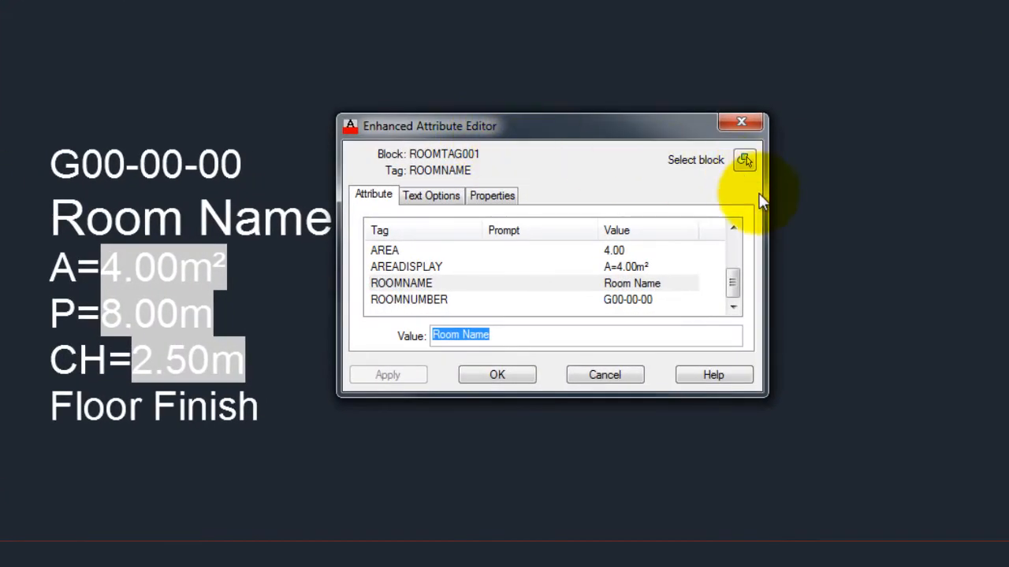
left_click_drag(767, 197, 869, 196)
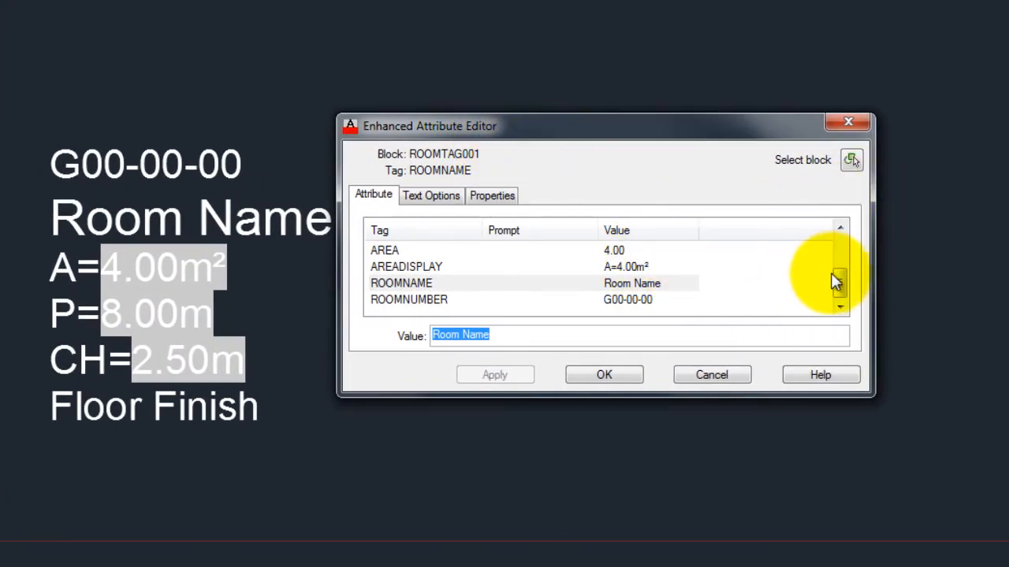
left_click_drag(839, 281, 842, 244)
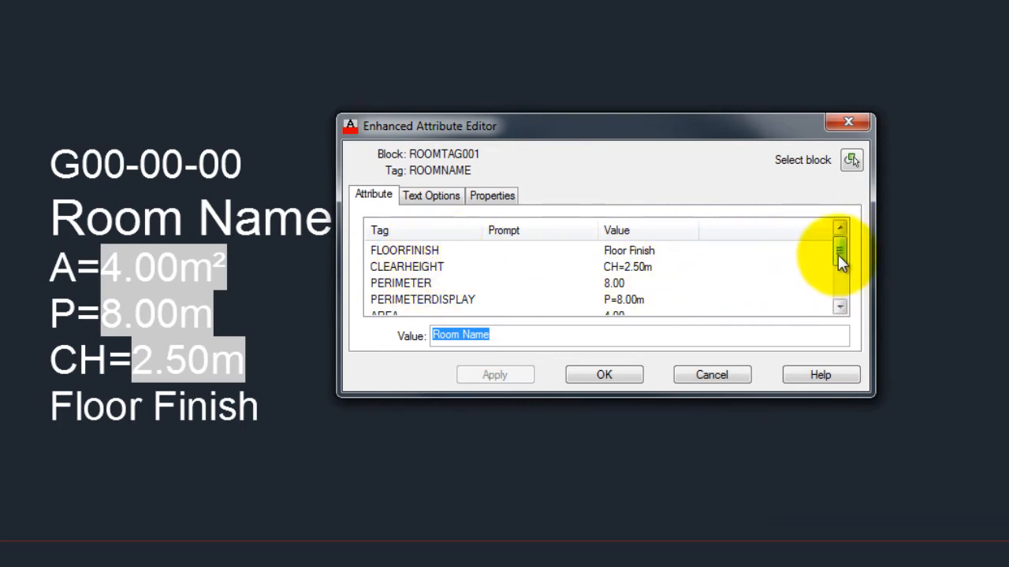
mouse_move(840, 260)
left_mouse_down()
mouse_move(838, 295)
mouse_move(838, 252)
left_mouse_up()
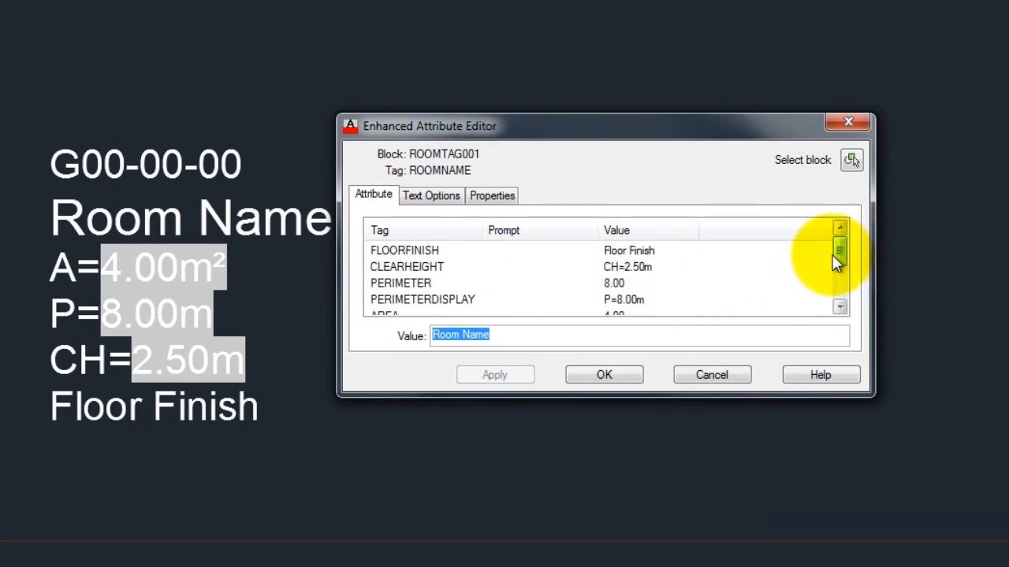
left_click(843, 124)
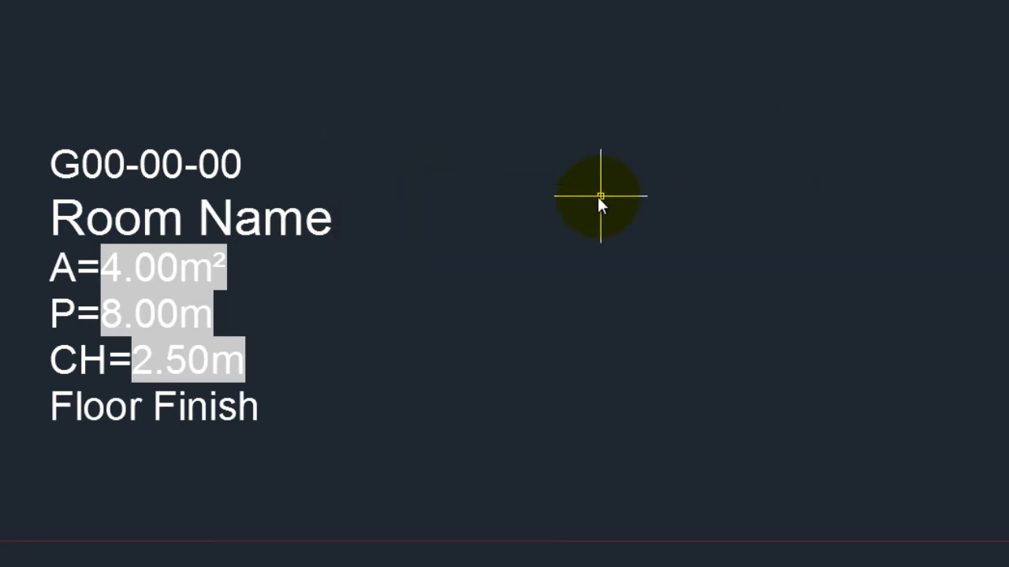
middle_click_drag(520, 220, 534, 212)
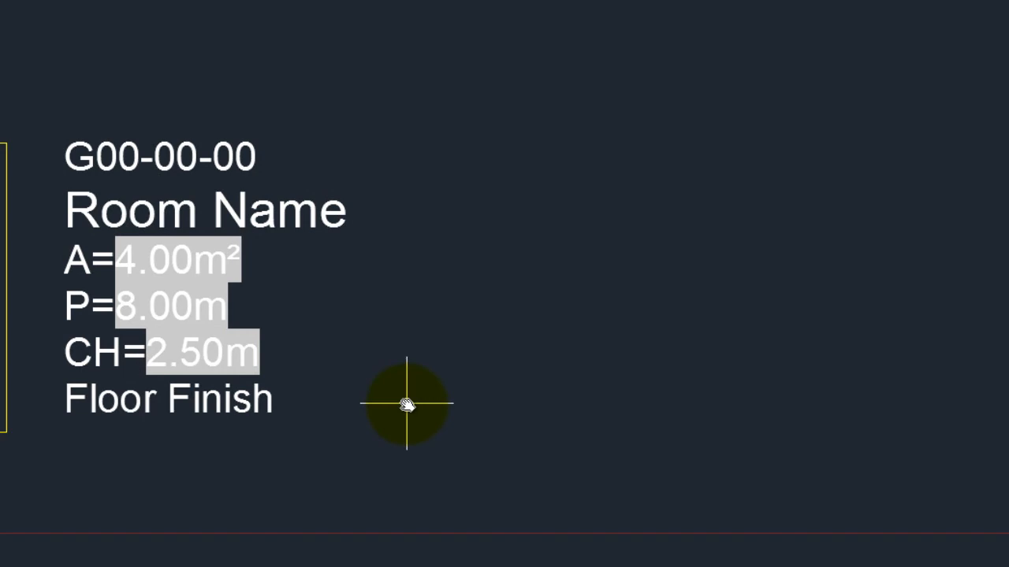
Open the Block Attribute Manager with the BATTMAN command and choose ROOMTAG001 as the block to manage.
type("BAttr")
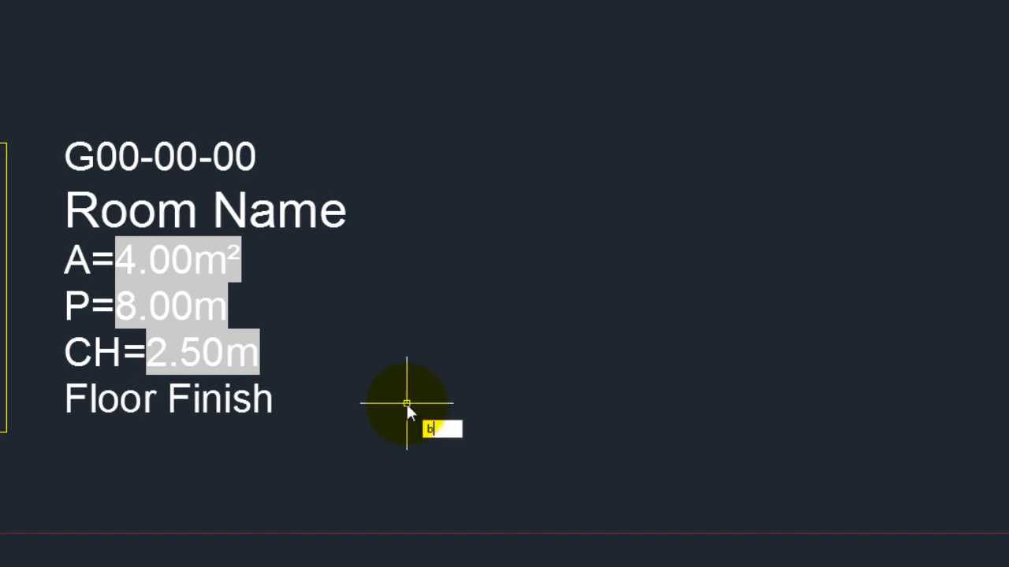
key("BackSpace")
type("man")
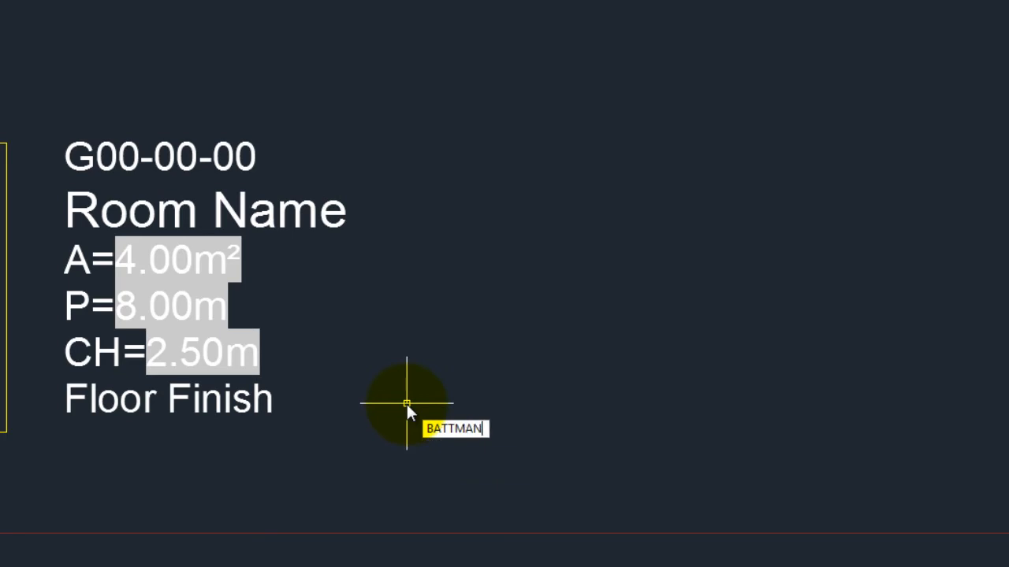
key("Return")
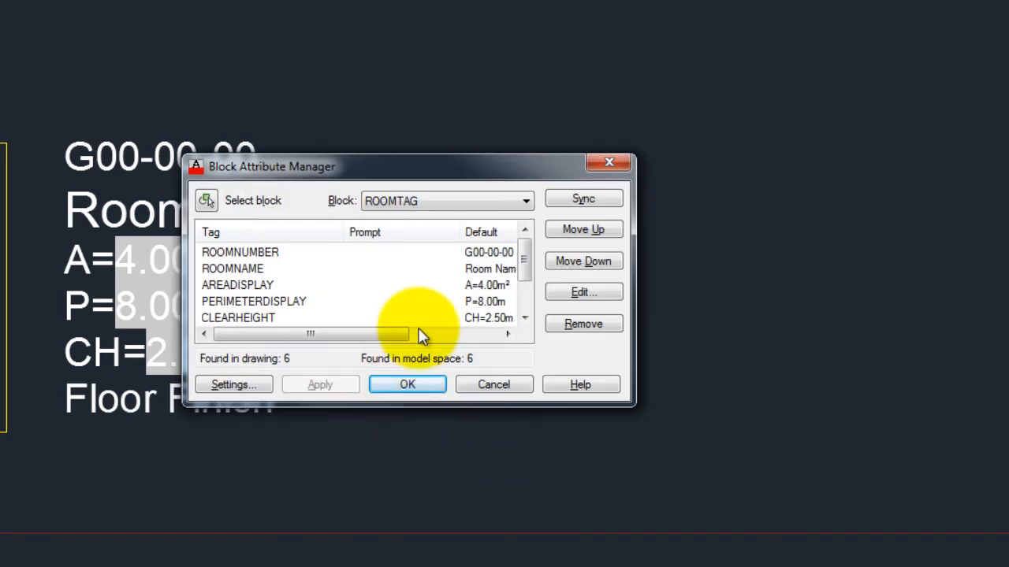
left_click_drag(447, 168, 631, 172)
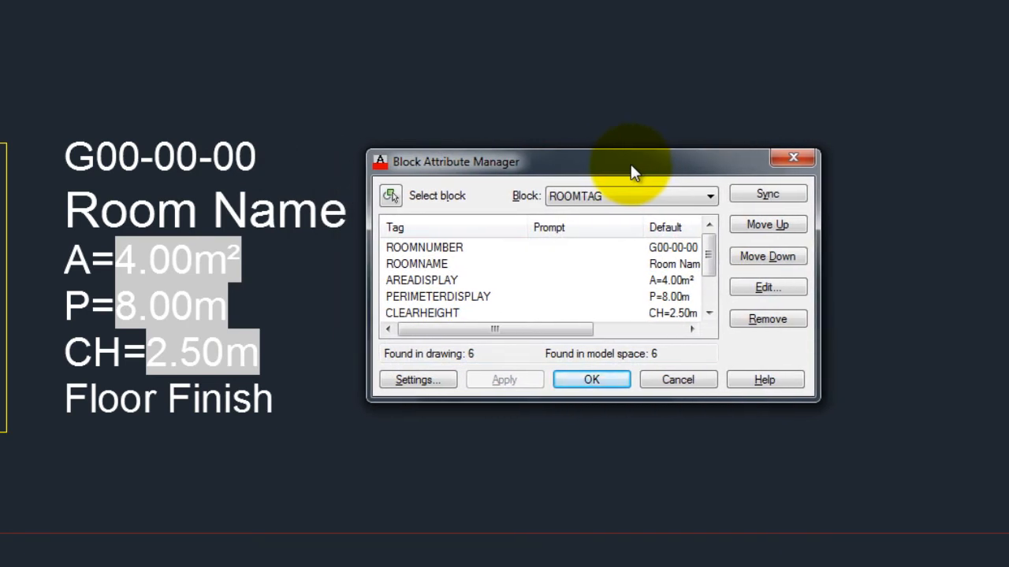
left_click(683, 196)
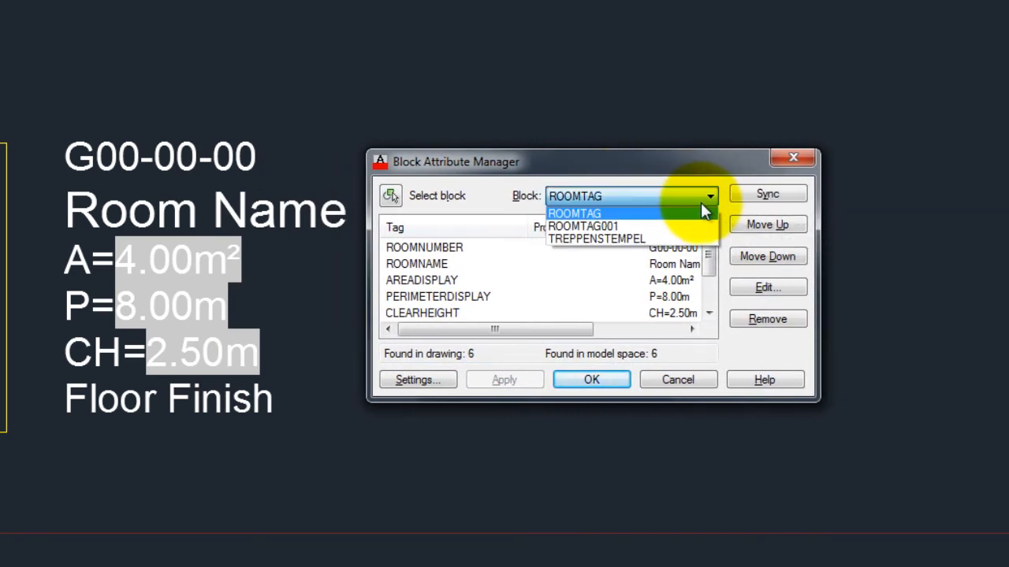
left_click(601, 228)
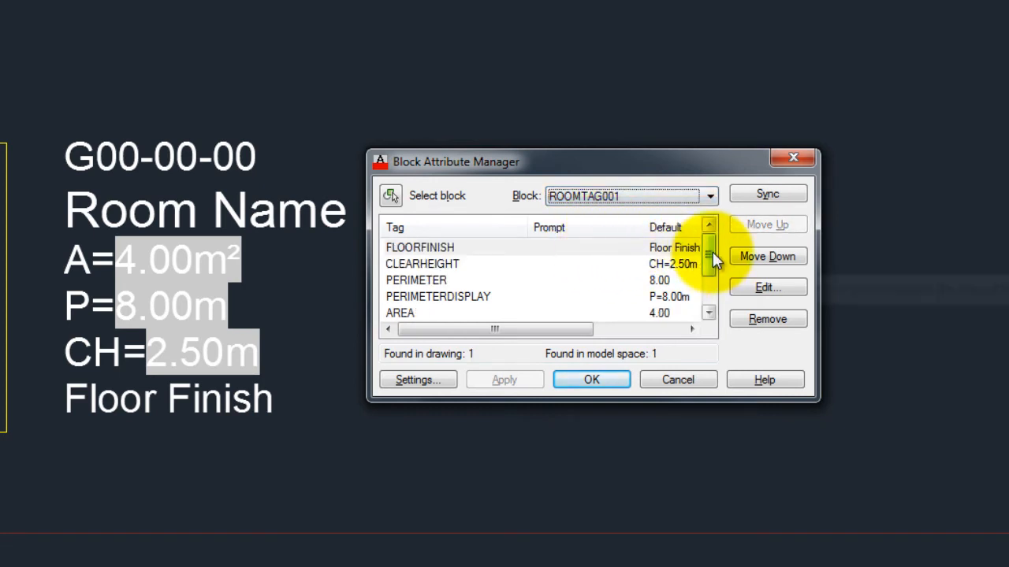
Move the ROOMNUMBER attribute to the first position in the ROOMTAG001 attribute order.
left_click_drag(712, 259, 710, 293)
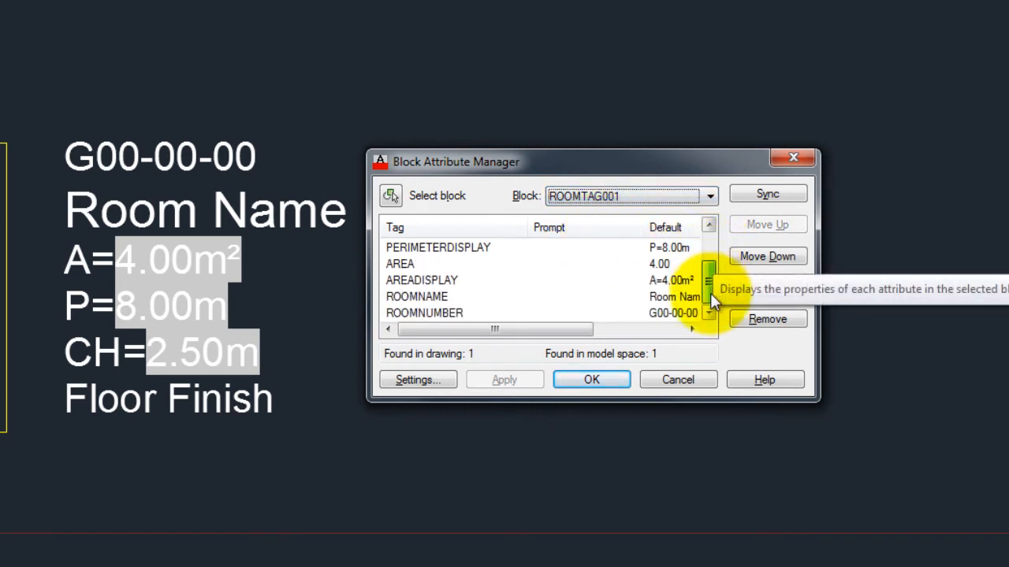
left_click(456, 310)
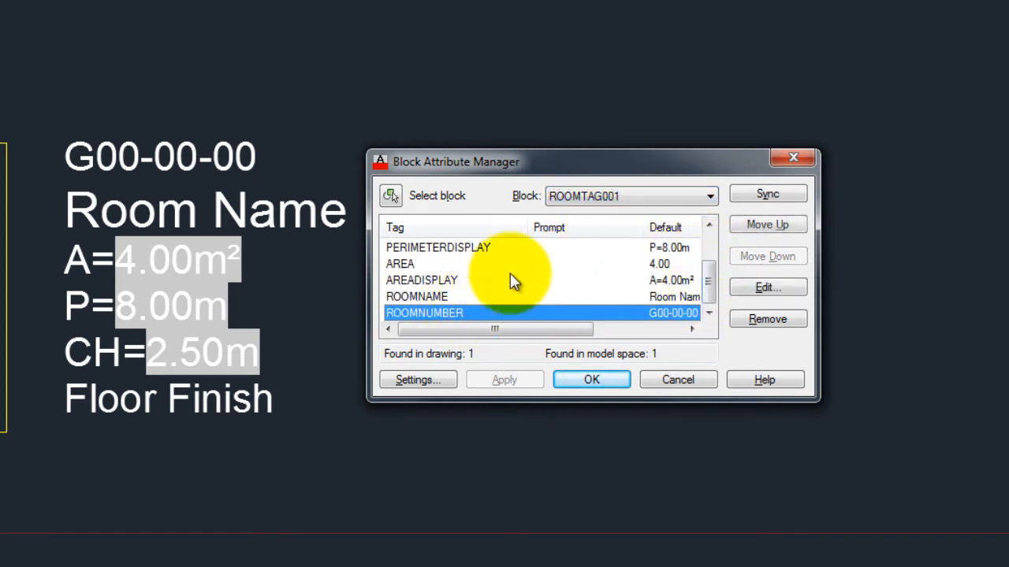
left_click(754, 227)
left_click(754, 226)
left_click(754, 226)
left_click(754, 226)
left_click(754, 227)
left_click(754, 226)
left_click(753, 224)
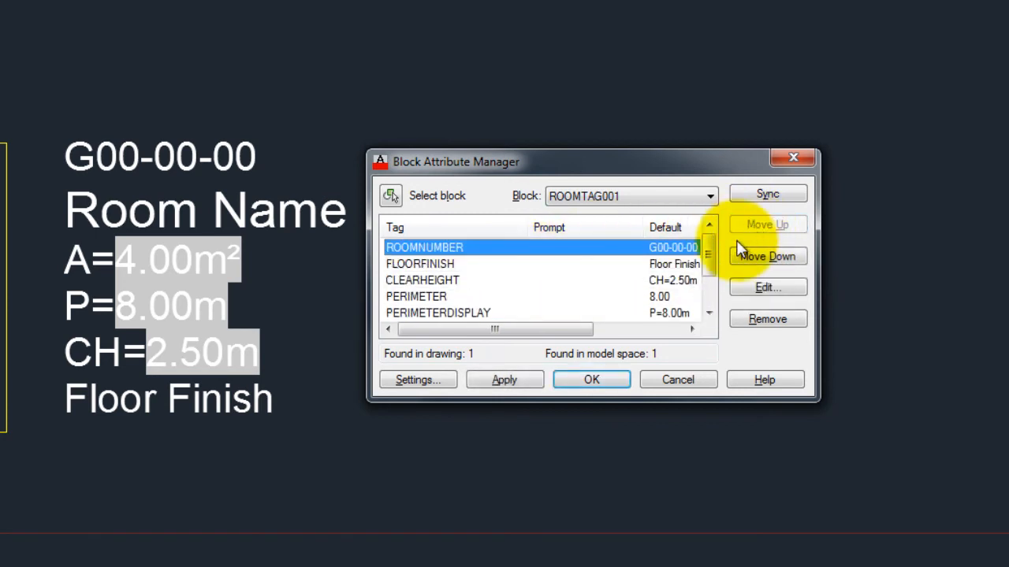
Move the FLOORFINISH attribute down the order to directly below AREA.
left_click(526, 266)
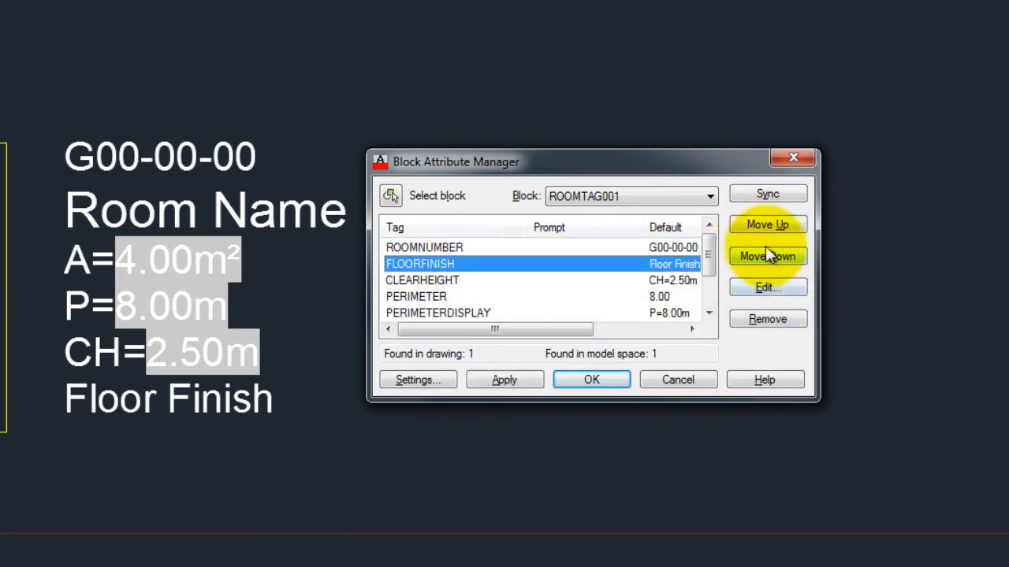
left_click(769, 226)
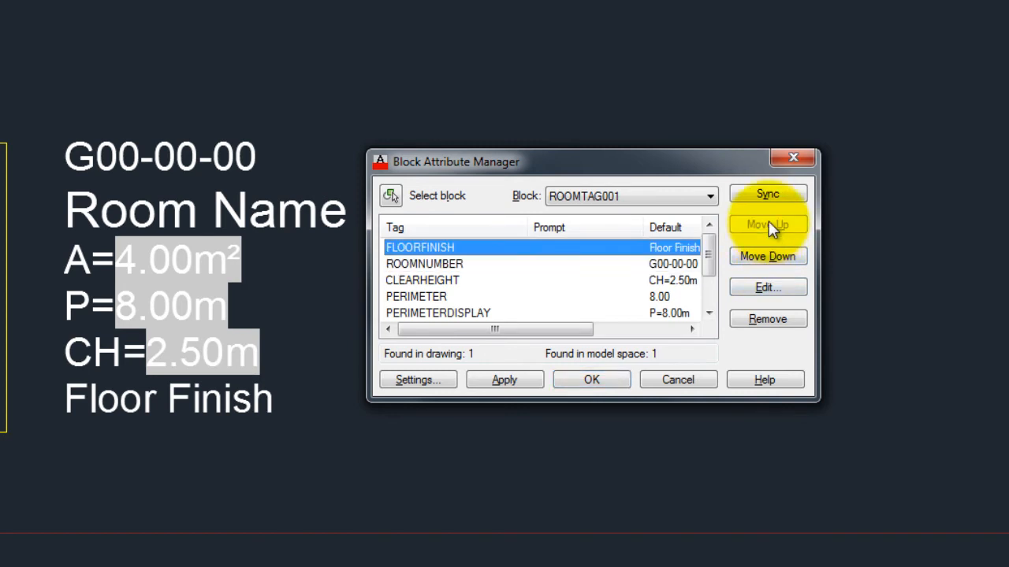
left_click(769, 258)
left_click(769, 258)
left_click(769, 258)
left_click(769, 258)
left_click(770, 258)
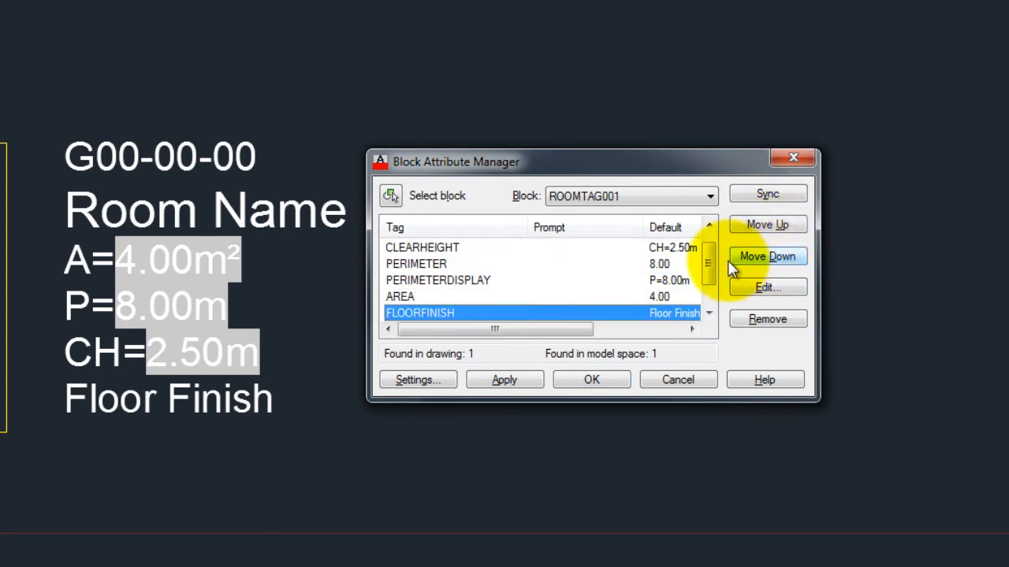
Move the AREADISPLAY attribute up the order to directly below ROOMNUMBER.
left_click_drag(711, 261, 711, 282)
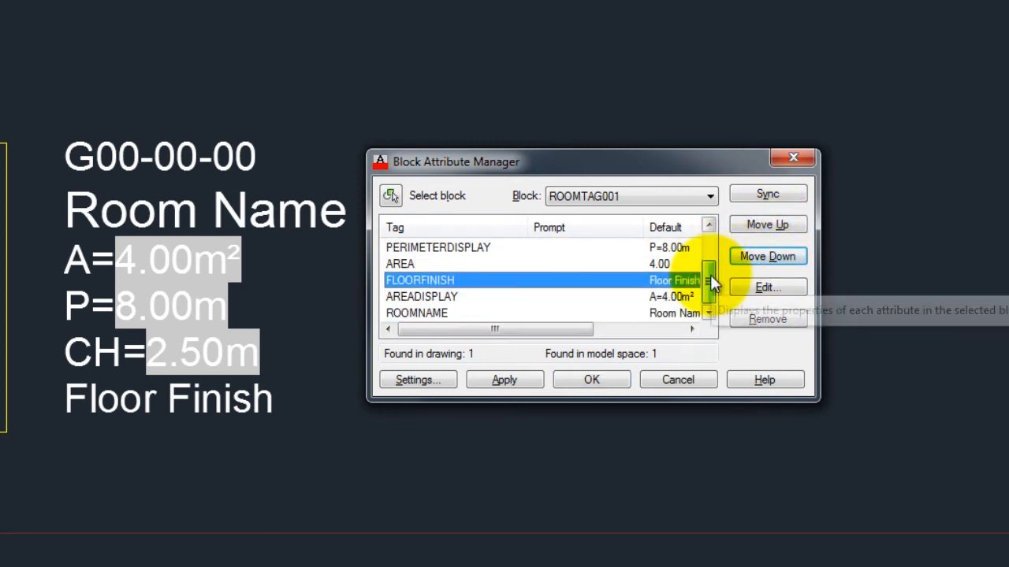
left_click(448, 299)
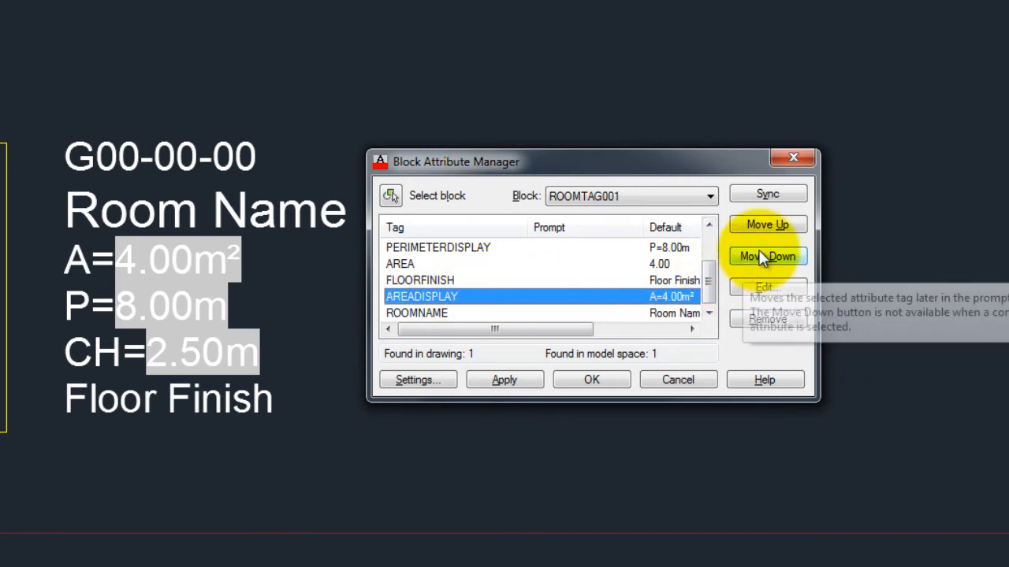
left_click(767, 225)
left_click(767, 225)
left_click(767, 225)
left_click(765, 225)
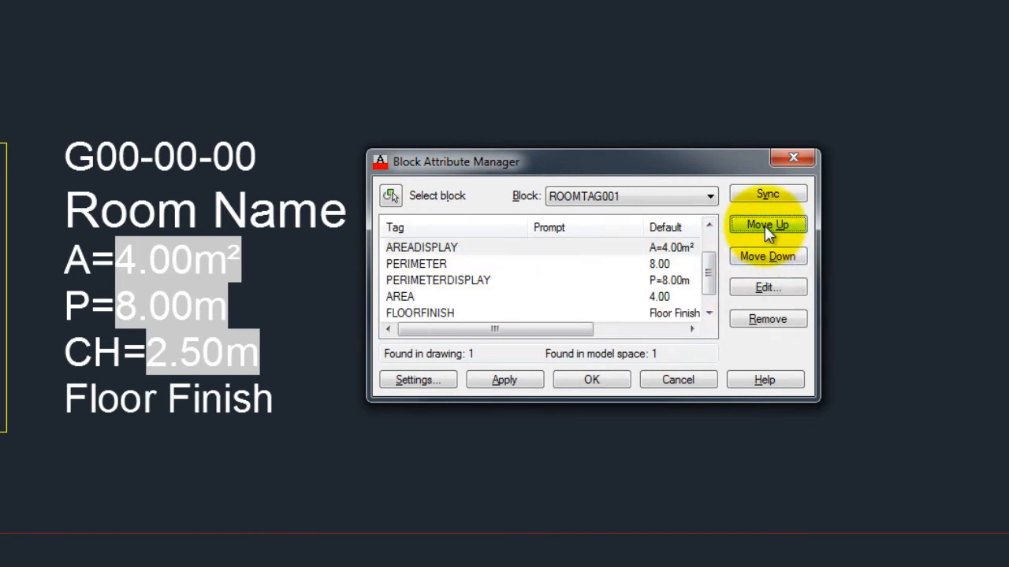
left_click(765, 226)
left_click(765, 226)
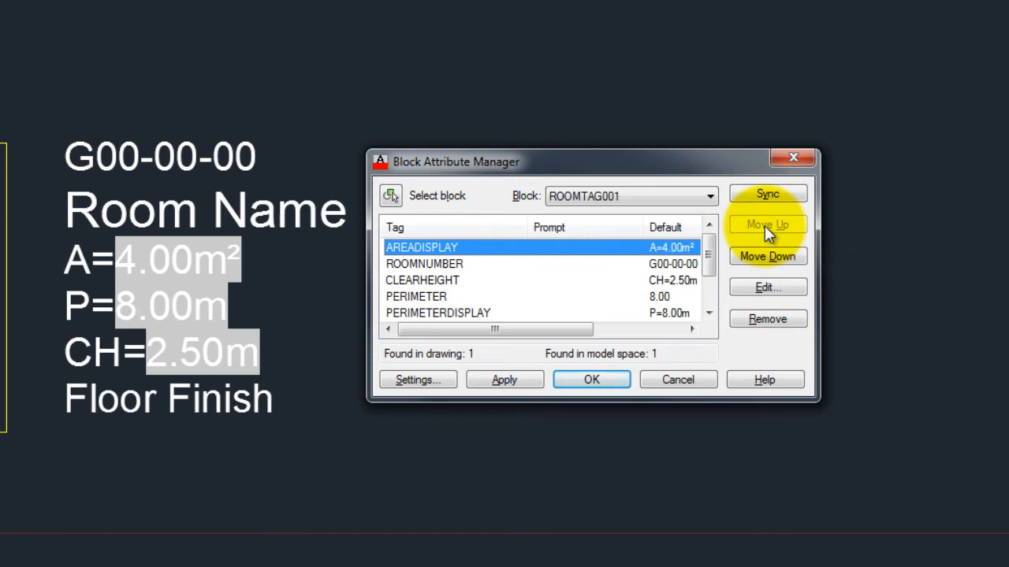
left_click(760, 256)
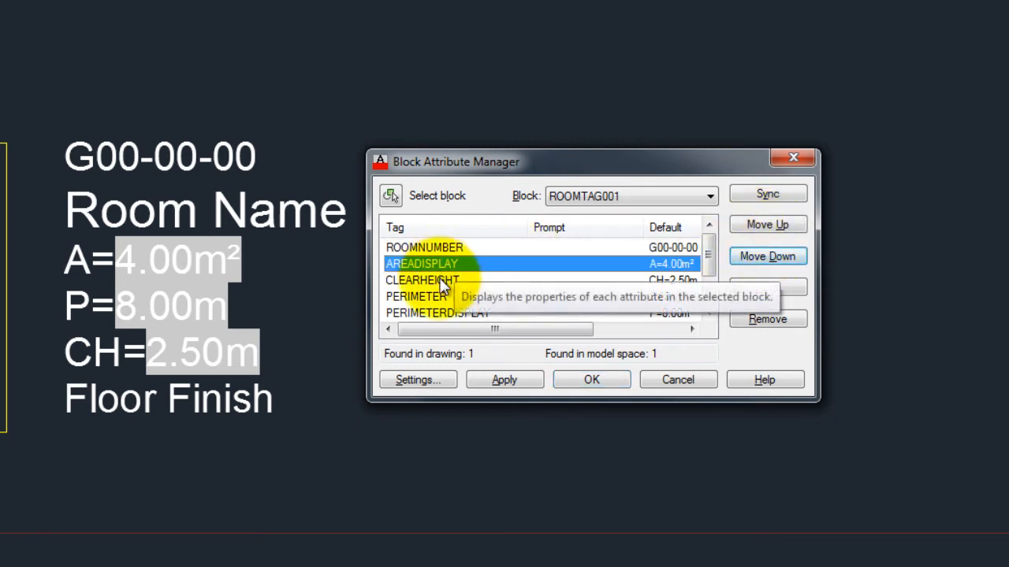
Move the CLEARHEIGHT attribute down the order to directly below PERIMETERDISPLAY.
left_click(445, 280)
left_click(767, 257)
left_click(767, 257)
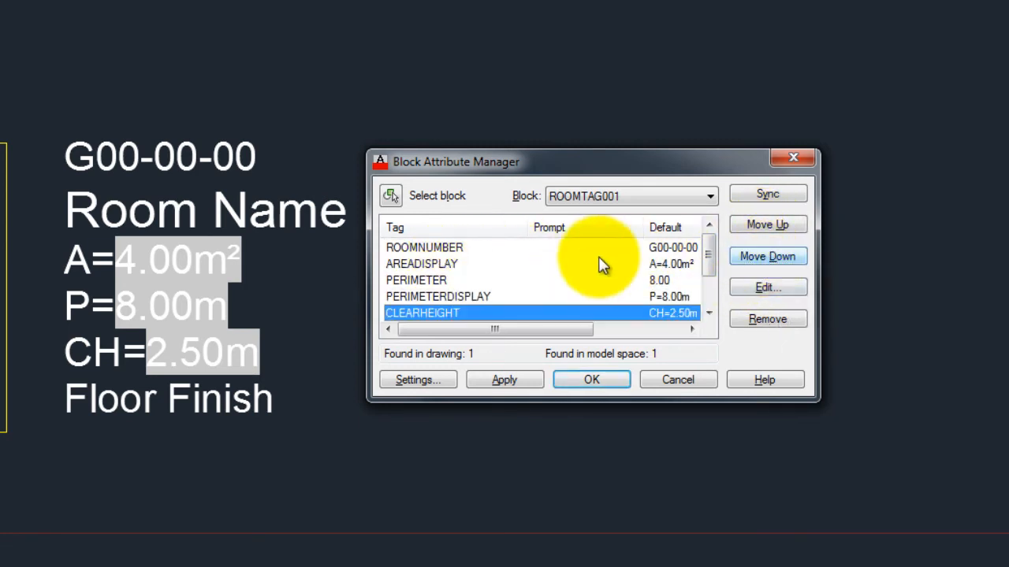
Move the PERIMETER attribute down to the last position in the attribute order.
left_click(435, 281)
left_click(760, 257)
left_click(760, 257)
left_click(761, 257)
left_click(761, 257)
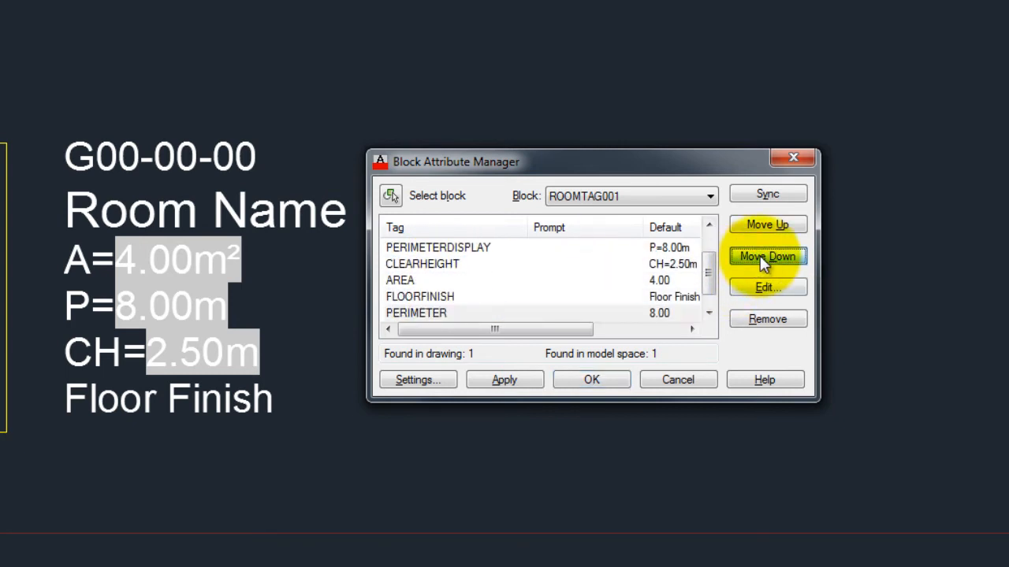
left_click(760, 257)
Move the ROOMNAME attribute up the order to directly below ROOMNUMBER.
left_click(439, 293)
left_click(768, 225)
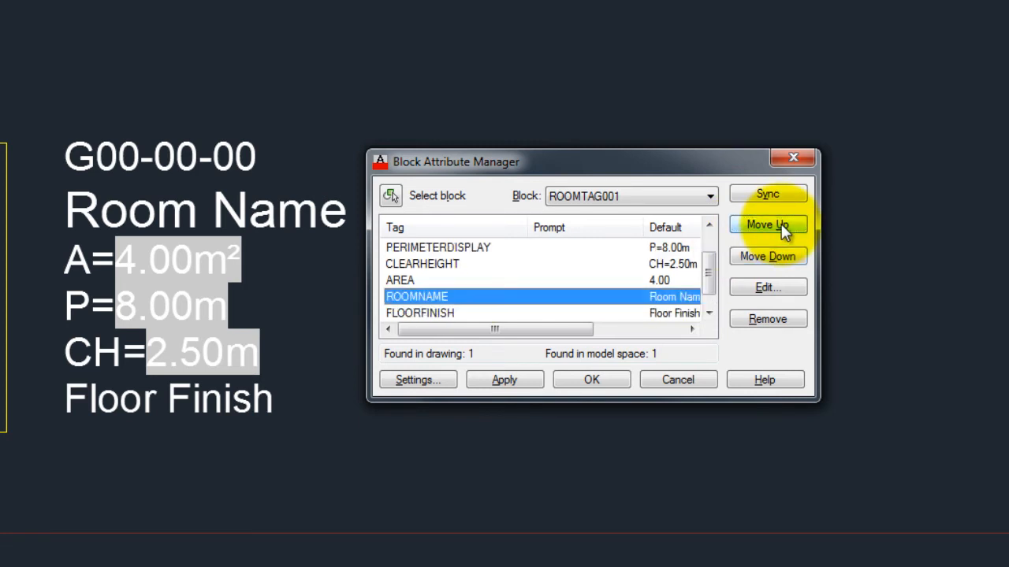
left_click(781, 224)
left_click(781, 223)
left_click(780, 224)
left_click(779, 223)
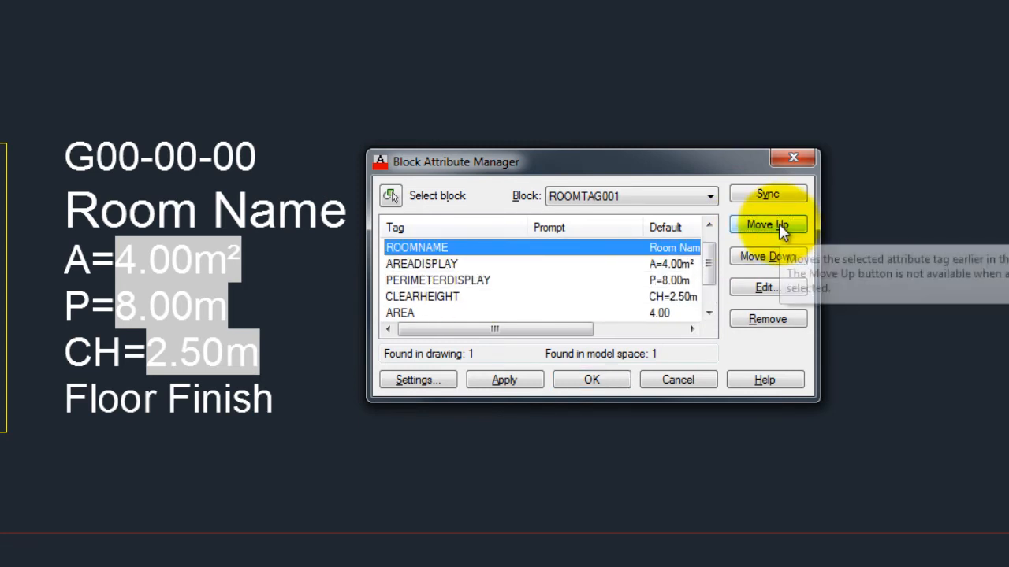
left_click(778, 224)
left_click(772, 257)
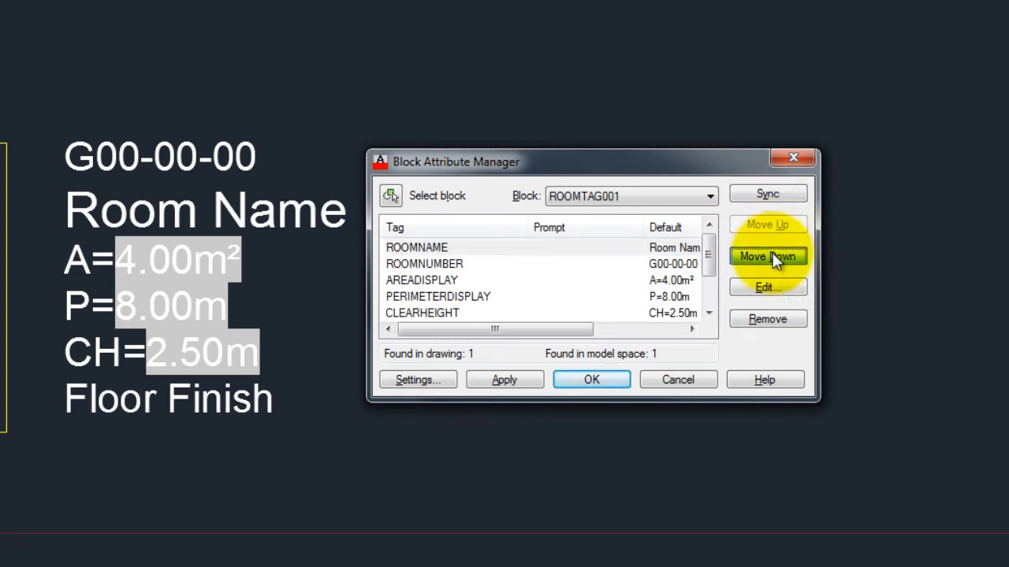
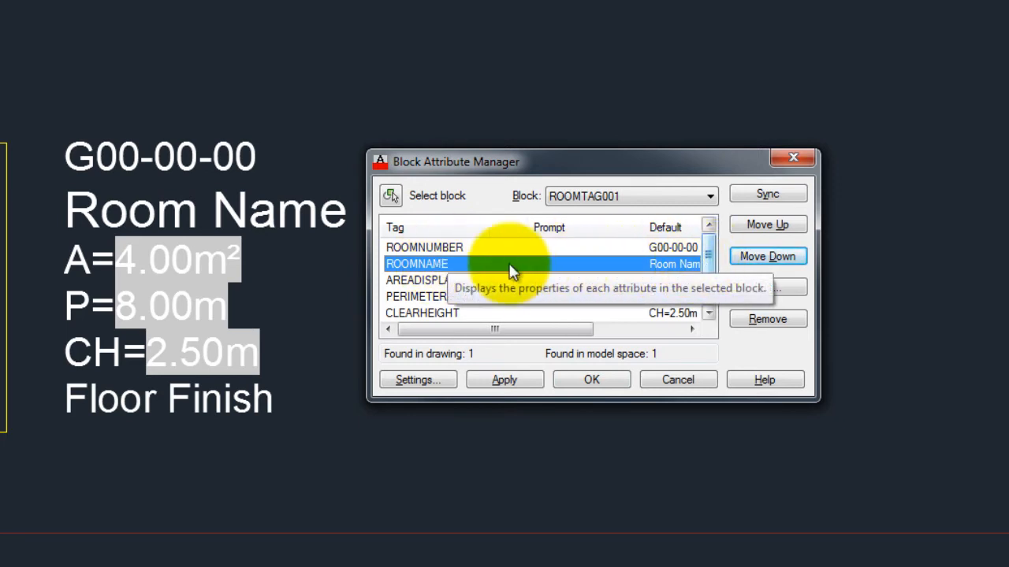
scroll(714, 259, "down", 1)
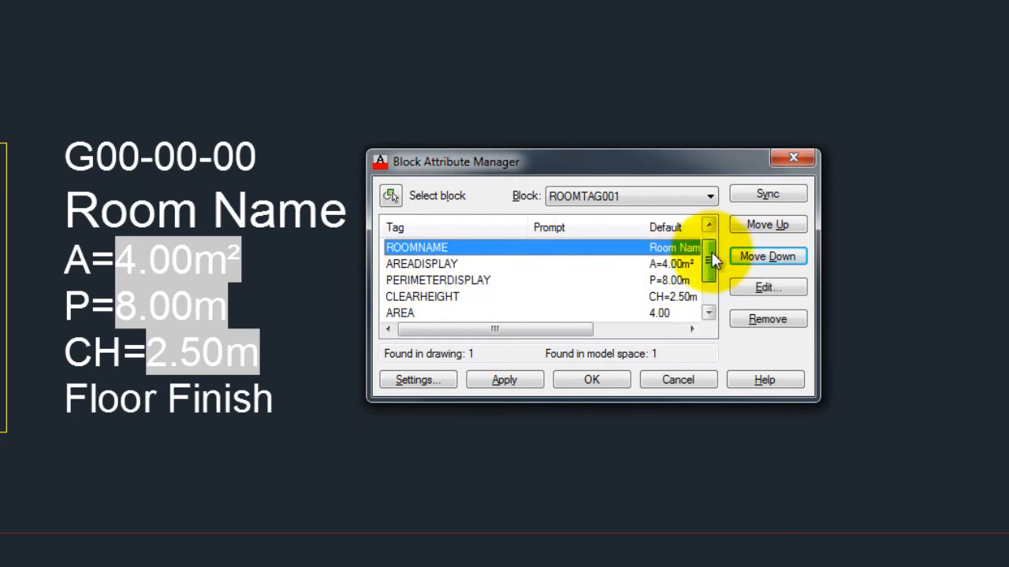
Move the FLOORFINISH attribute up to directly below CLEARHEIGHT and apply the new attribute order to the block.
left_click(447, 298)
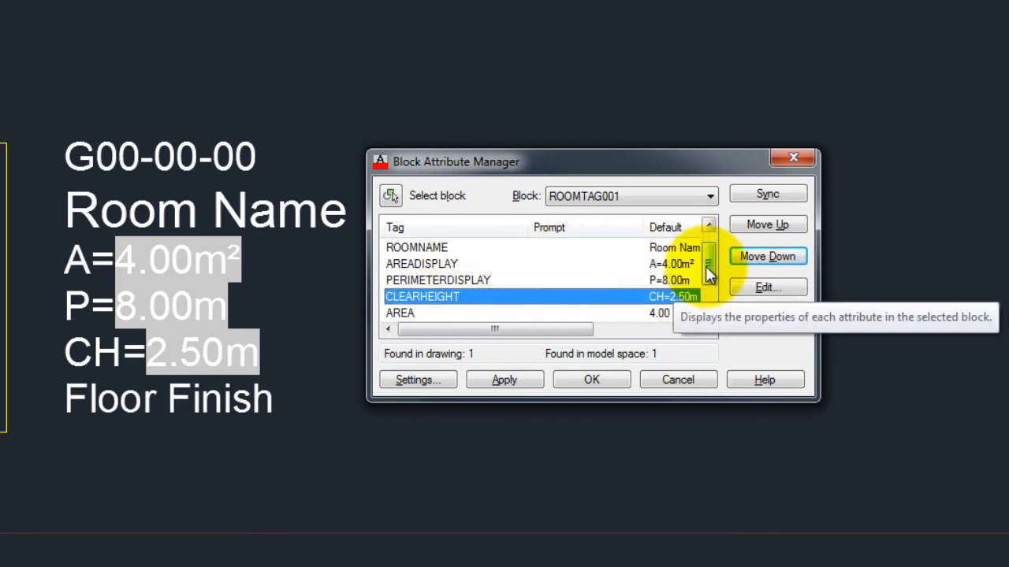
scroll(702, 284, "down", 2)
left_click(428, 298)
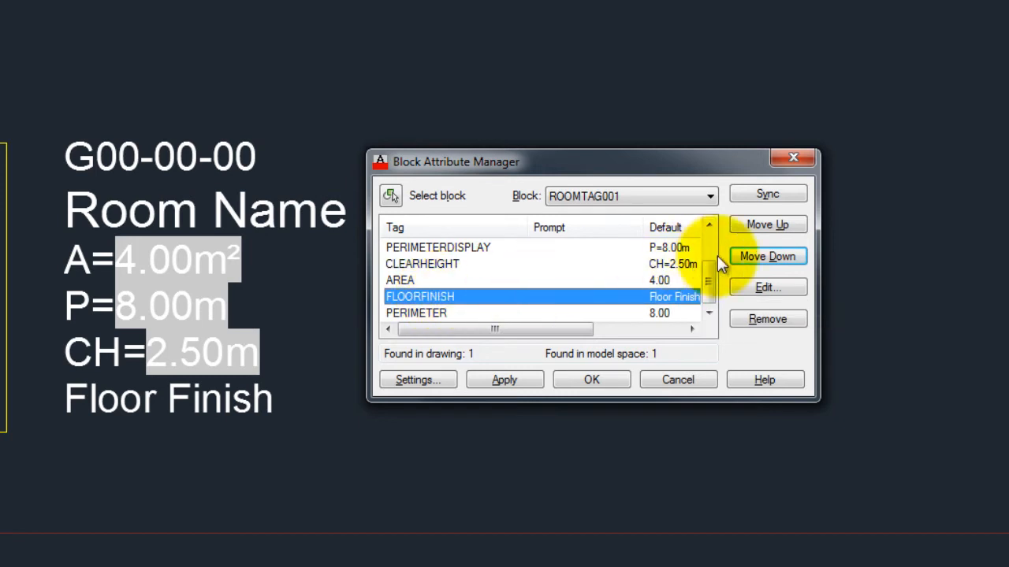
left_click(756, 227)
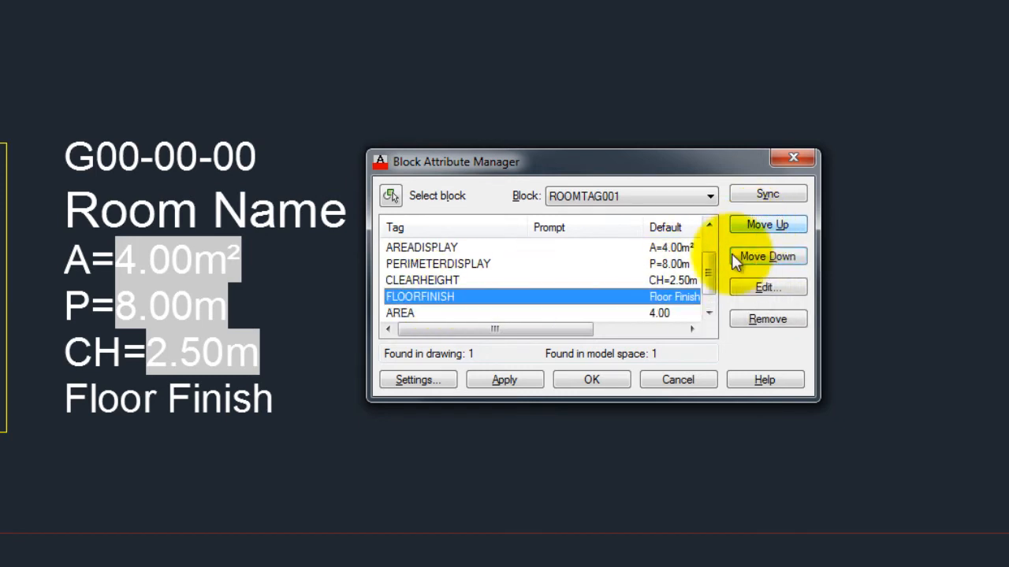
scroll(712, 280, "down", 1)
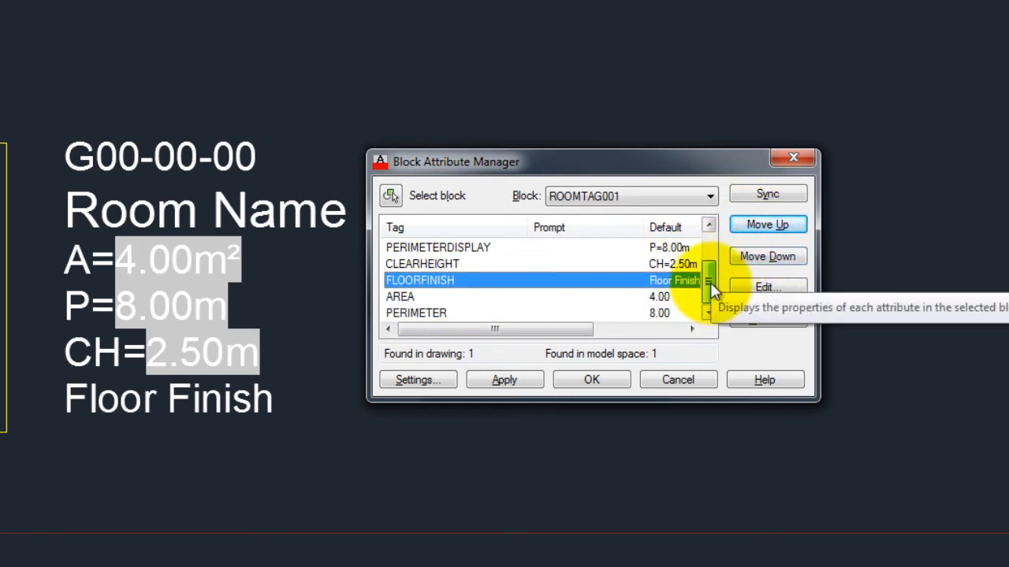
left_click_drag(711, 288, 712, 254)
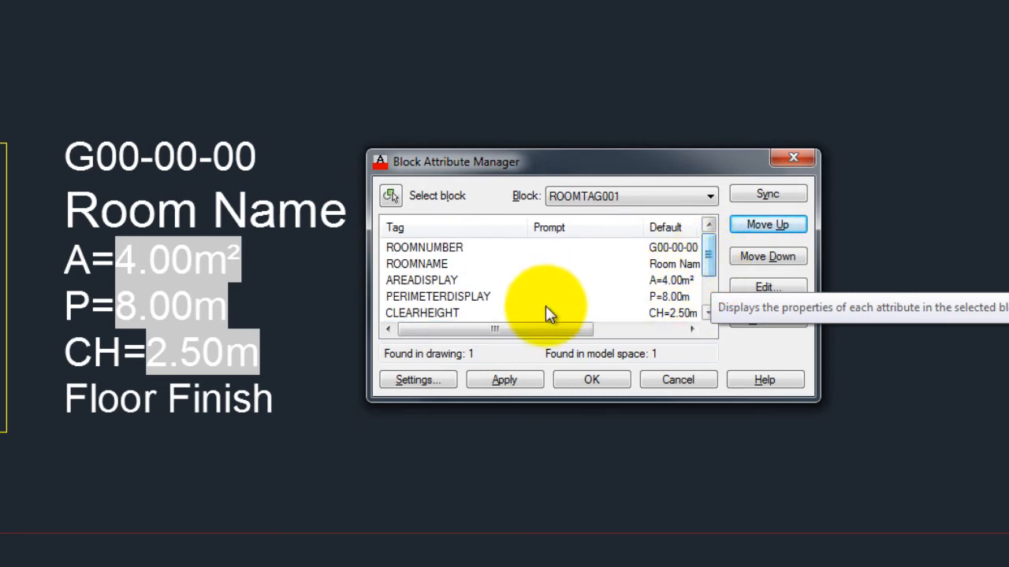
left_click(500, 378)
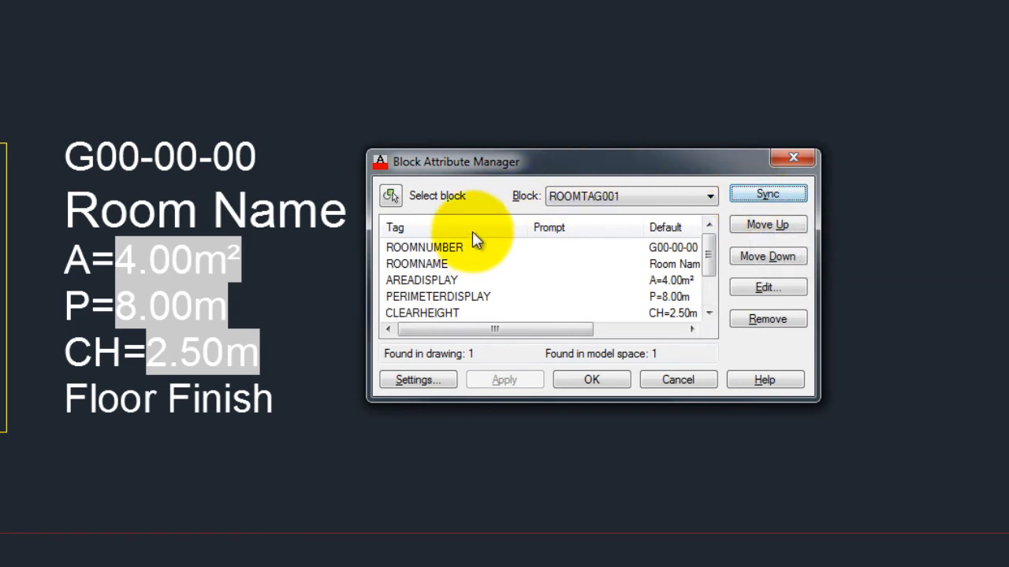
left_click(592, 379)
Open the room tag beside the yellow square for attribute editing and check the order of its attributes.
left_click(380, 268)
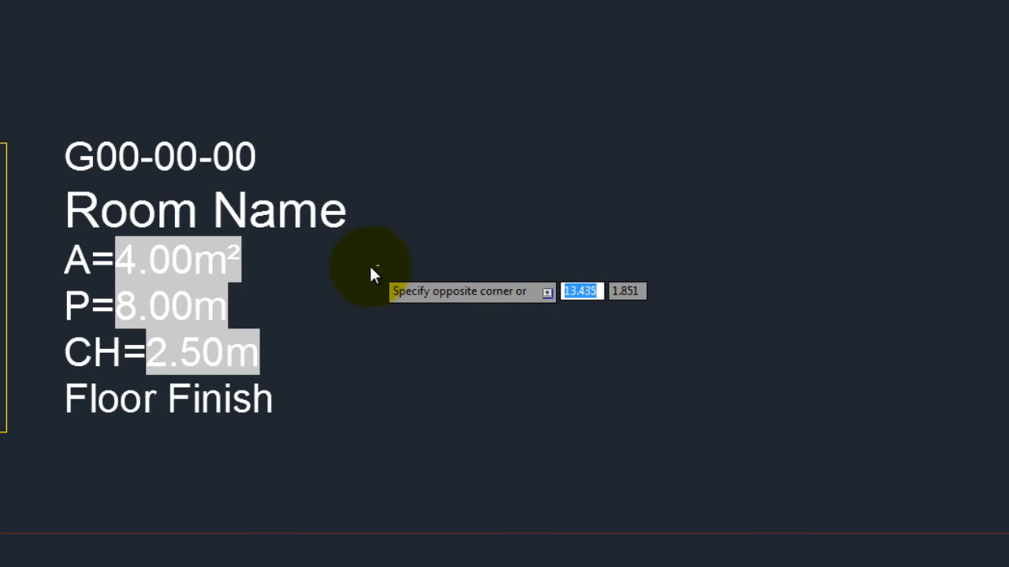
left_click(369, 268)
left_click(327, 213)
double_click(327, 213)
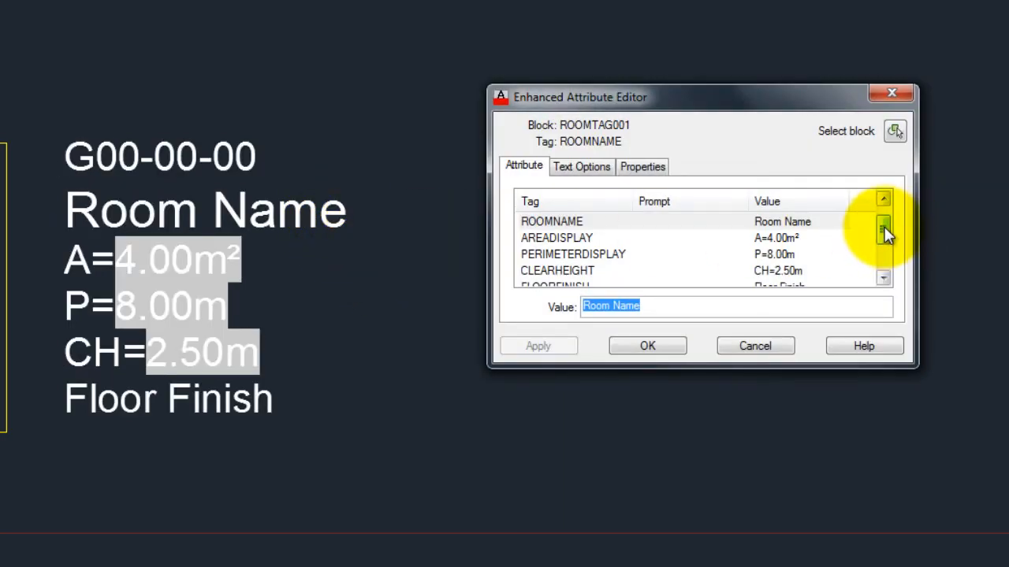
left_click_drag(882, 233, 884, 227)
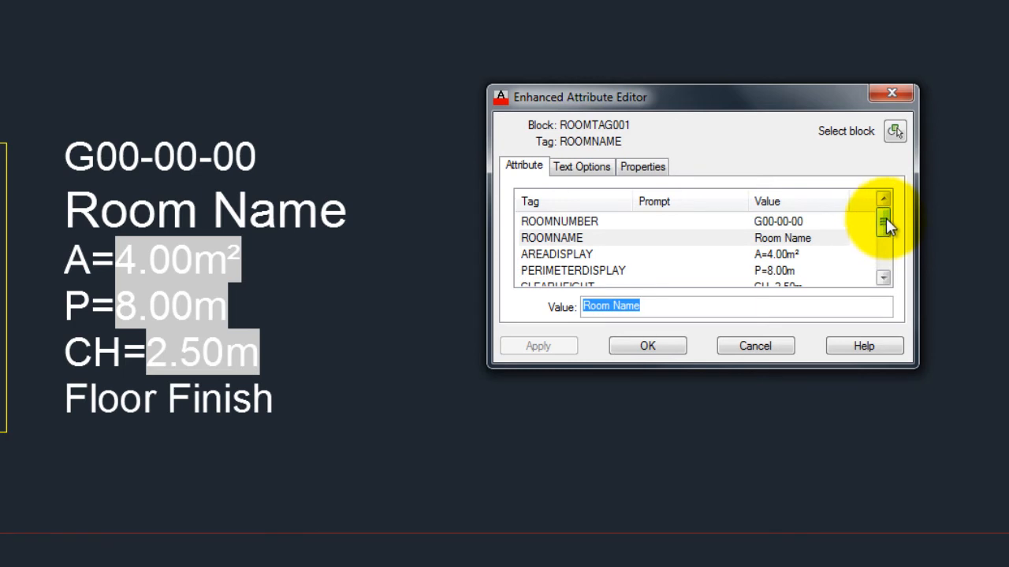
mouse_move(886, 225)
left_mouse_down()
mouse_move(886, 268)
mouse_move(885, 214)
left_mouse_up()
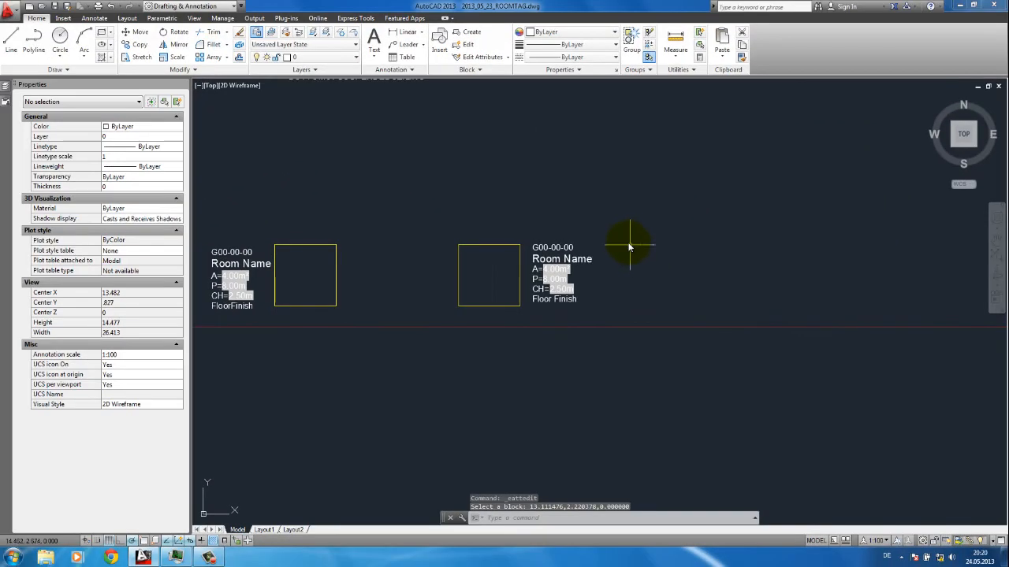
Examine the room tags placed in the rooms of the floor plan.
scroll(624, 236, "down", 3)
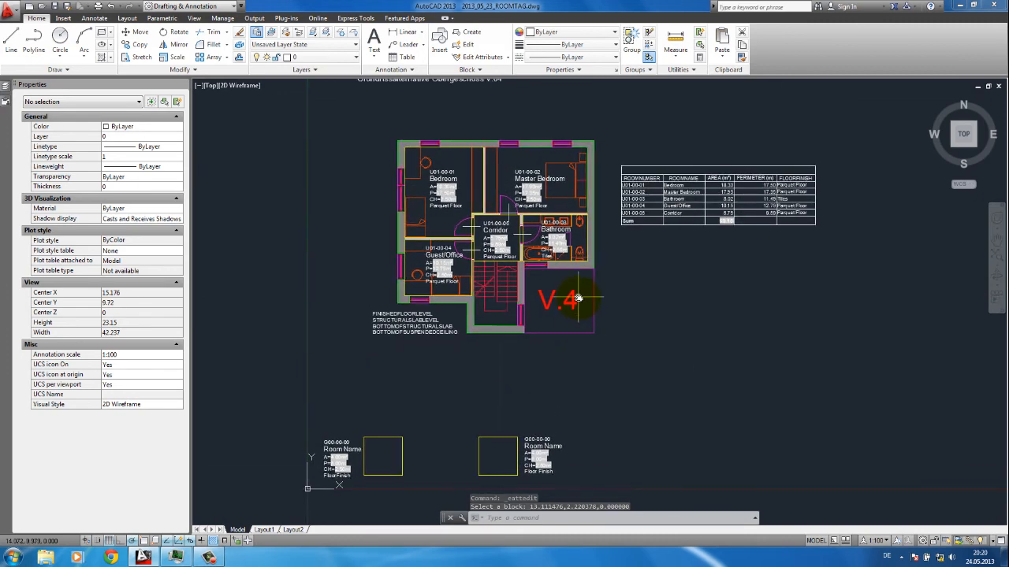
left_click(546, 246)
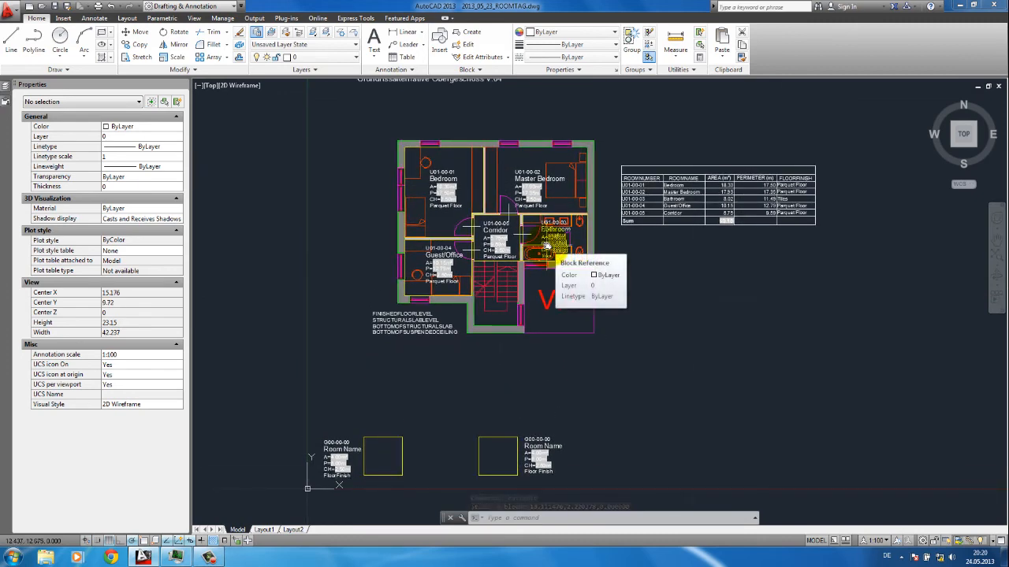
scroll(546, 246, "up", 2)
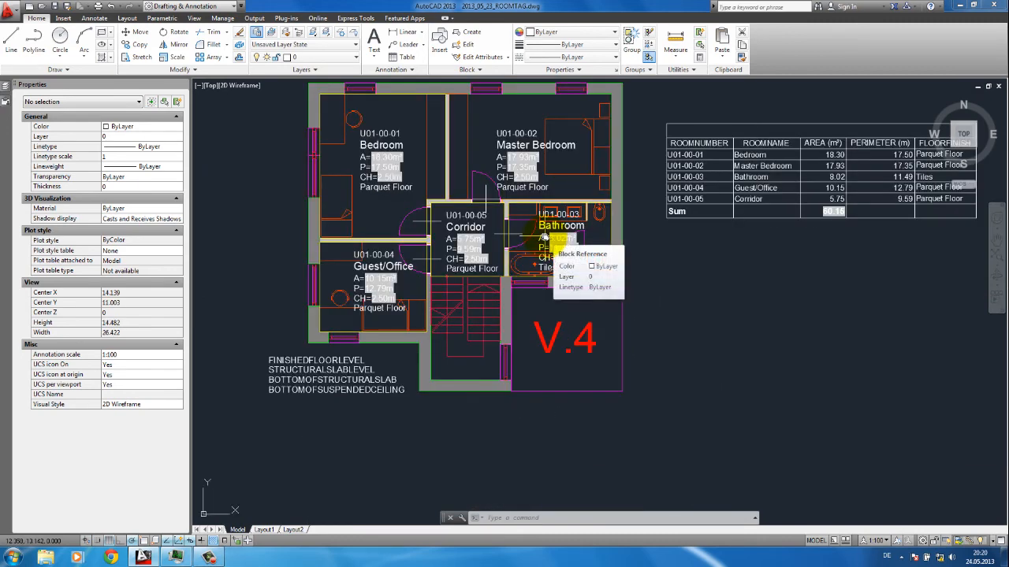
middle_click_drag(543, 236, 530, 281)
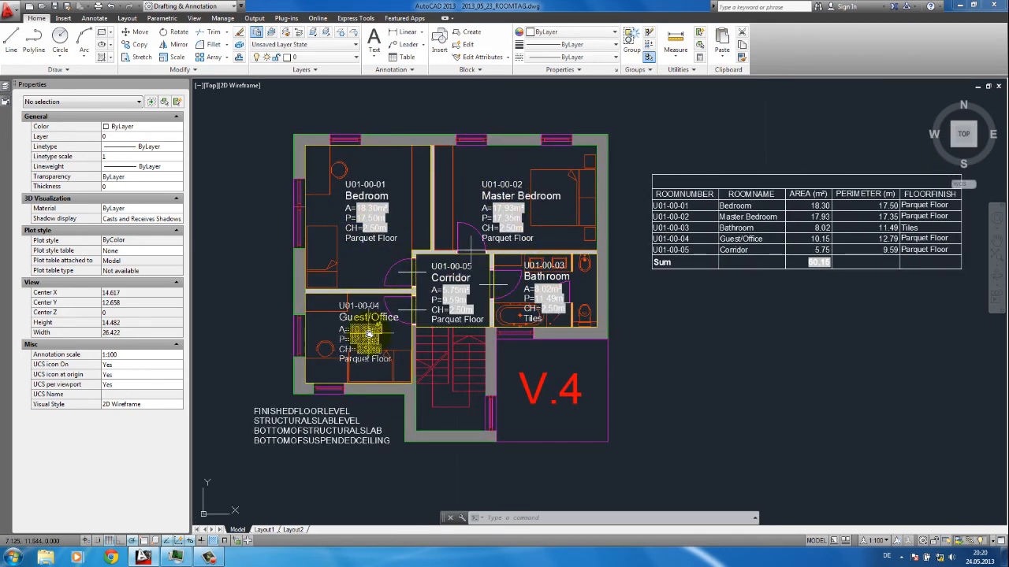
mouse_move(368, 333)
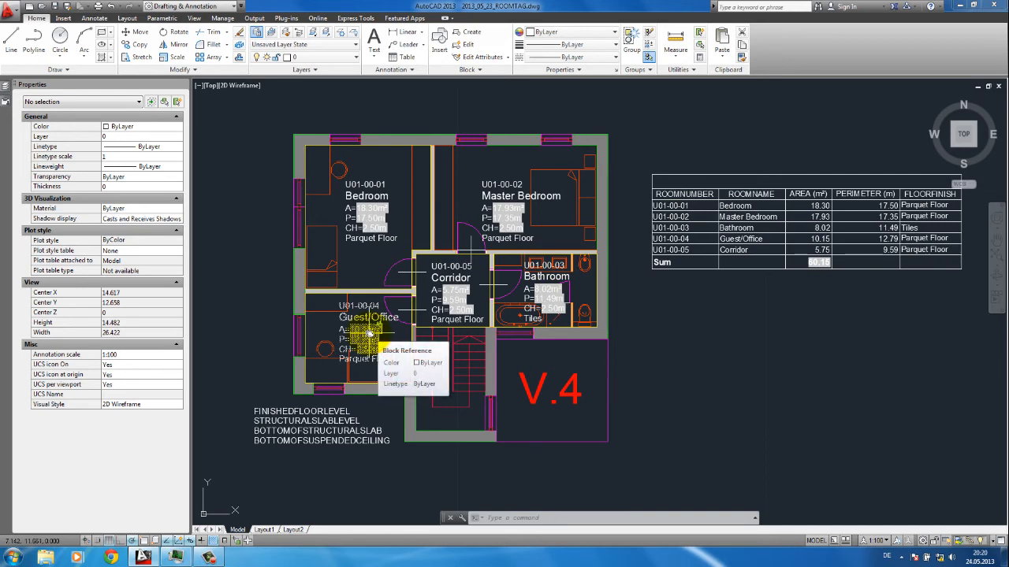
Add the annotation scales 1:50 and 1:200 to the ROOMTAG001 block beside the yellow square.
middle_click_drag(472, 373, 474, 252)
middle_click_drag(479, 339, 480, 222)
scroll(510, 367, "up", 2)
middle_click_drag(511, 358, 500, 293)
left_click(500, 292)
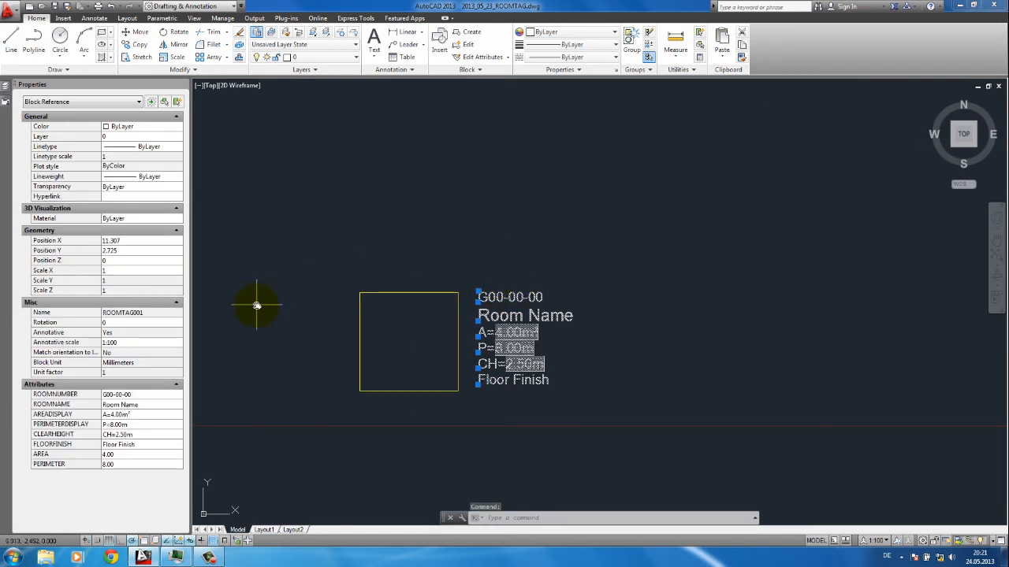
left_click(135, 343)
left_click(178, 344)
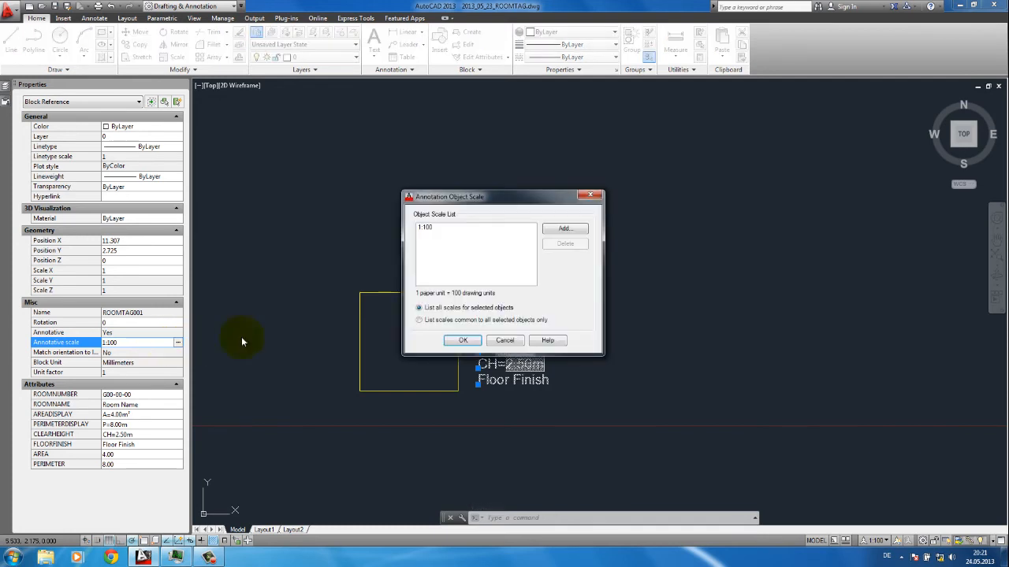
left_click(572, 231)
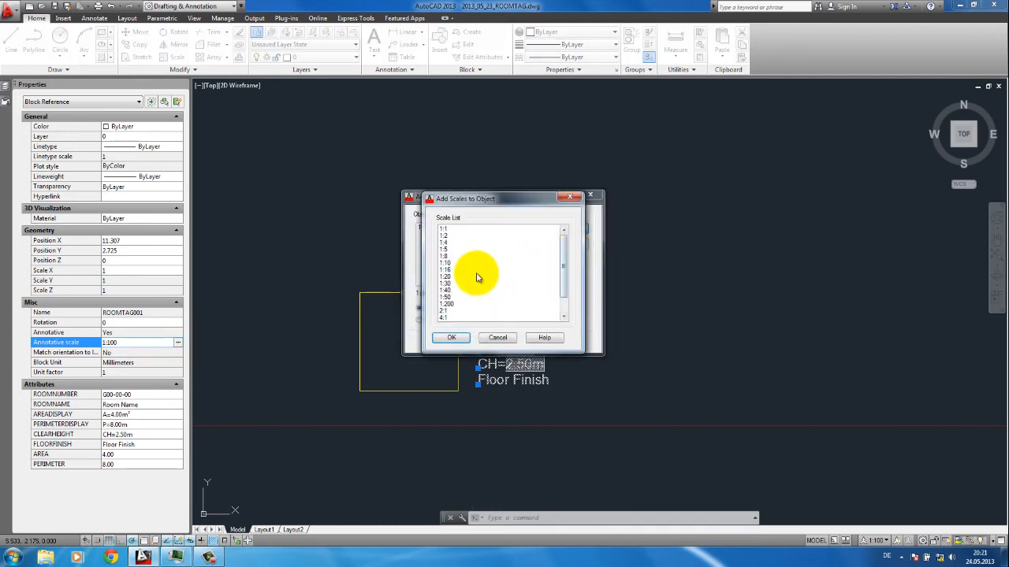
left_click(455, 298)
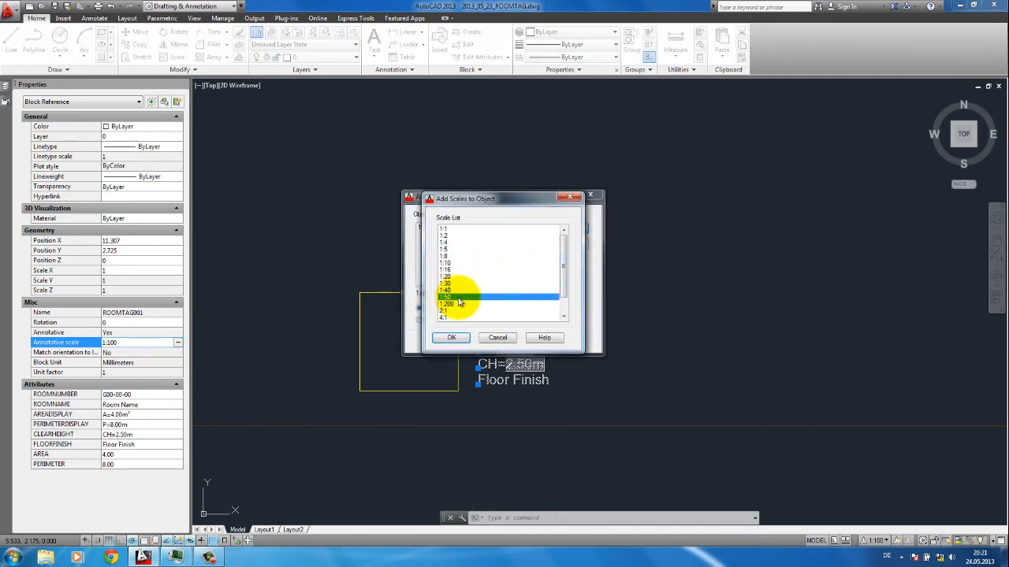
left_click(457, 305, "ctrl")
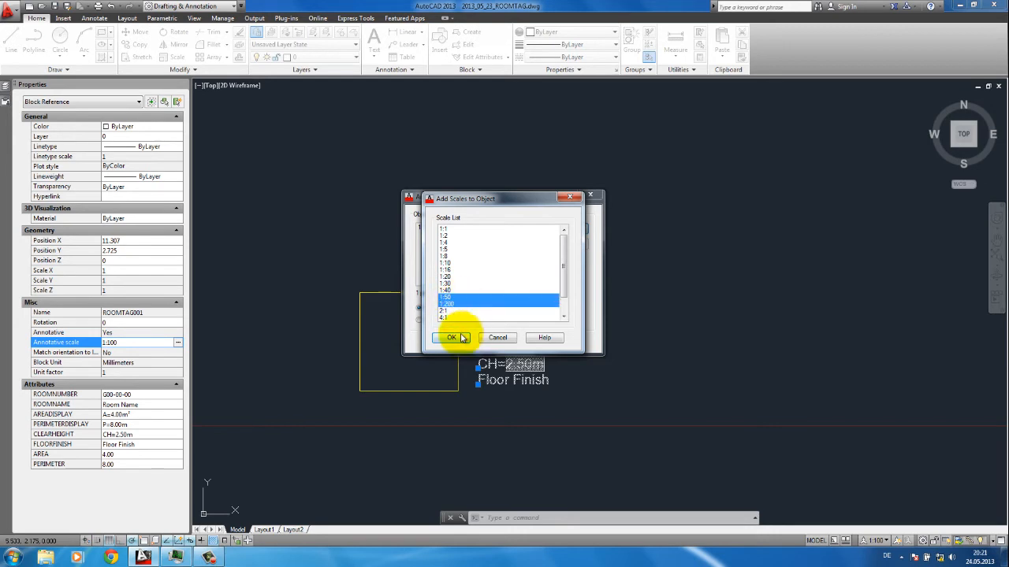
left_click(454, 338)
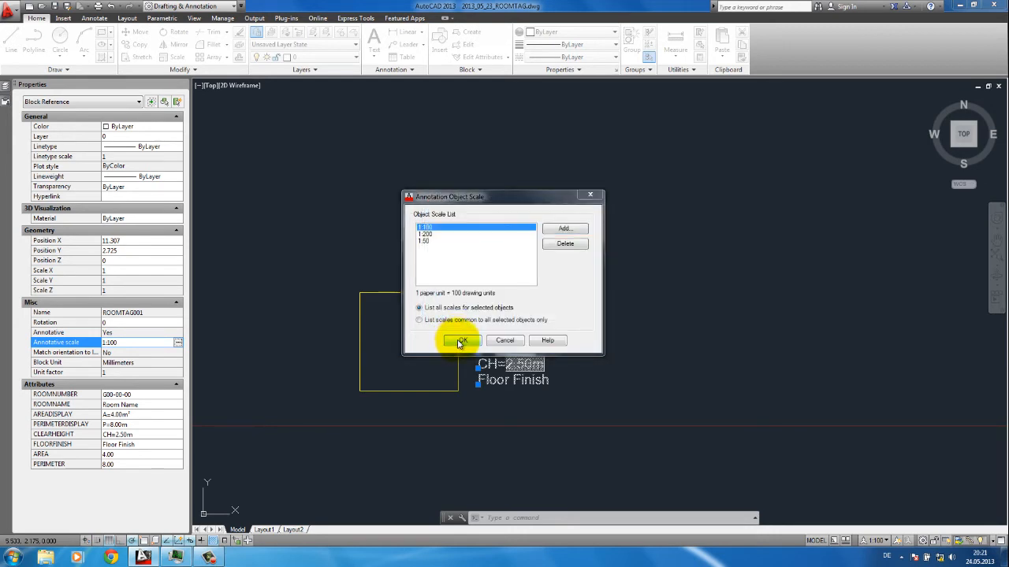
left_click(460, 341)
key("Escape")
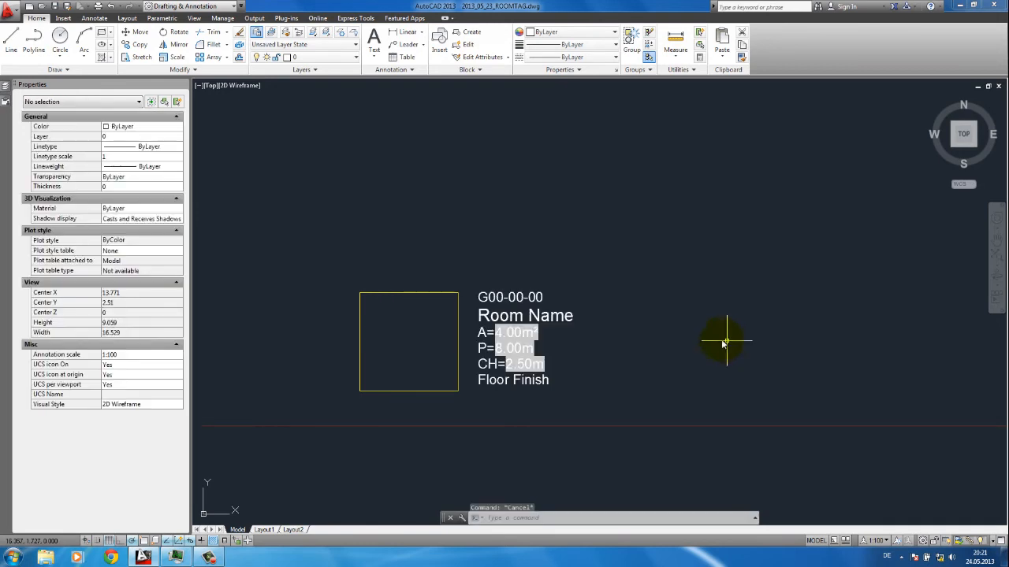
Test the room tag's annotative scaling by switching the drawing's annotation scale to 1:200, 1:50 and back to 1:100.
left_click(874, 541)
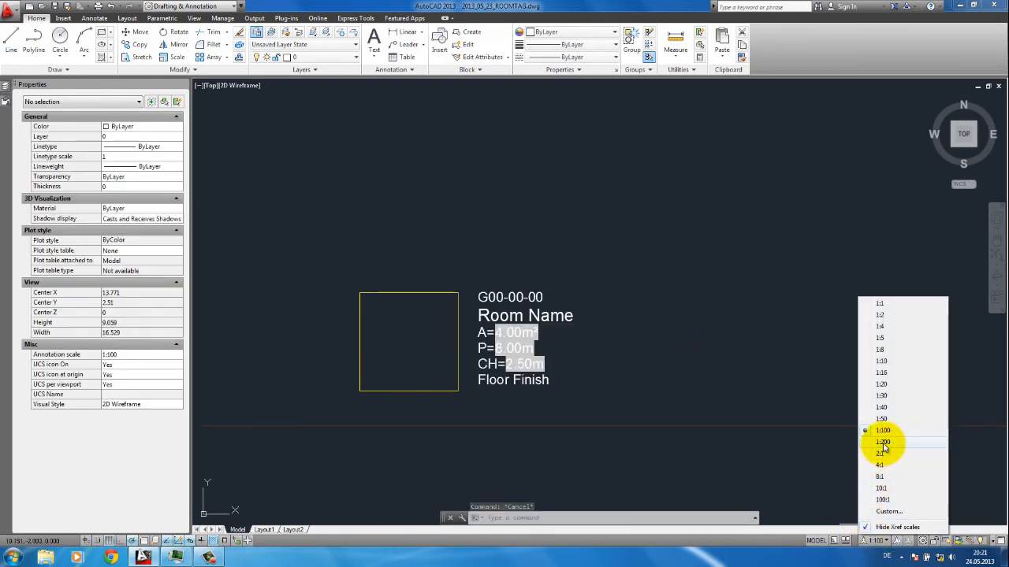
left_click(883, 445)
left_click(879, 541)
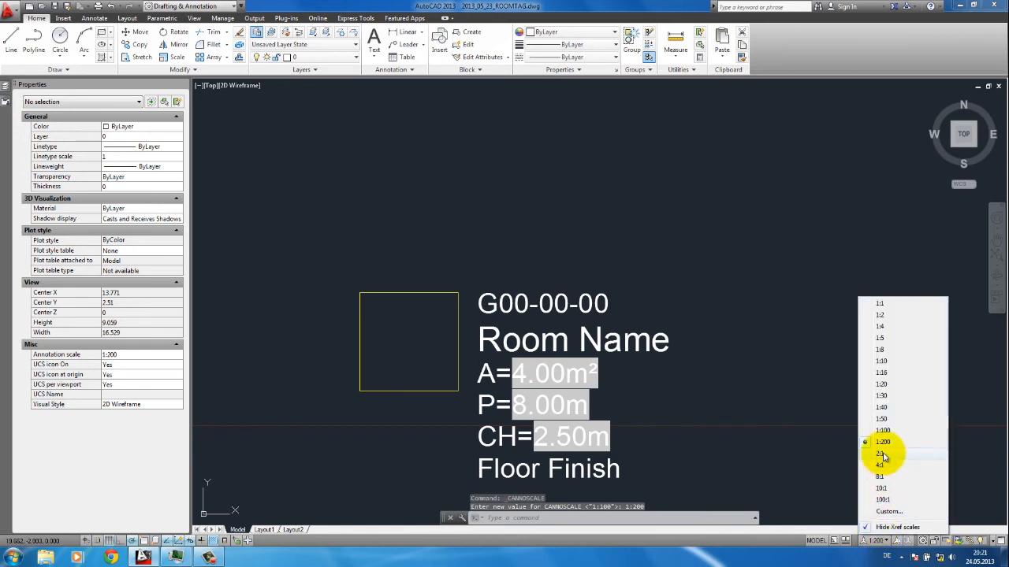
left_click(882, 421)
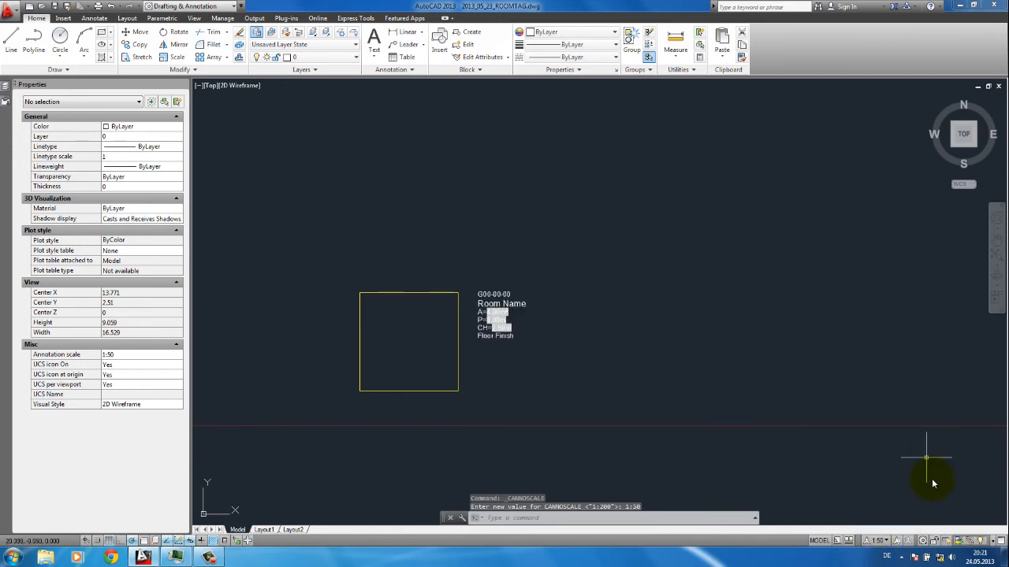
left_click(879, 541)
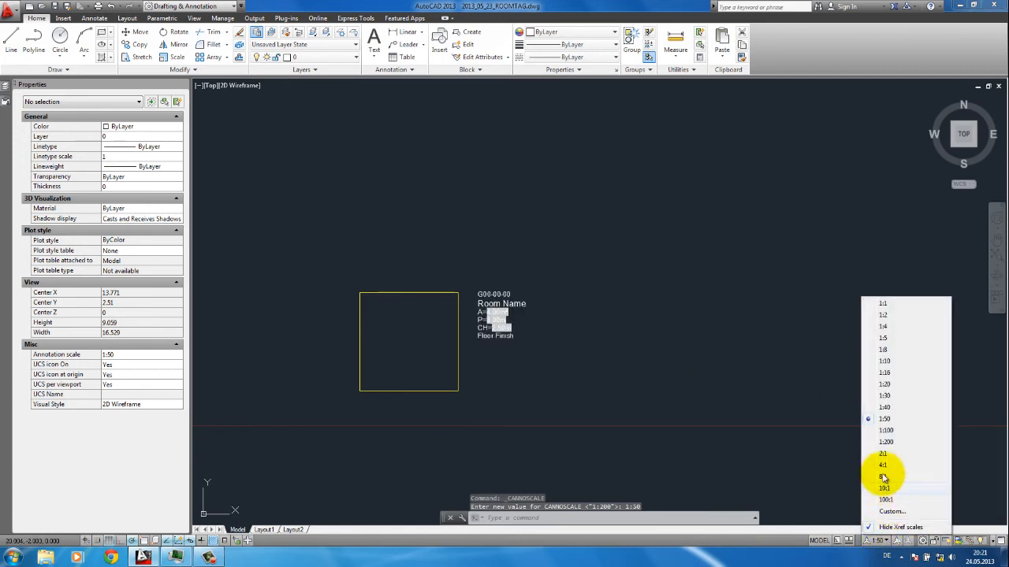
left_click(886, 431)
middle_click_drag(698, 371, 679, 393)
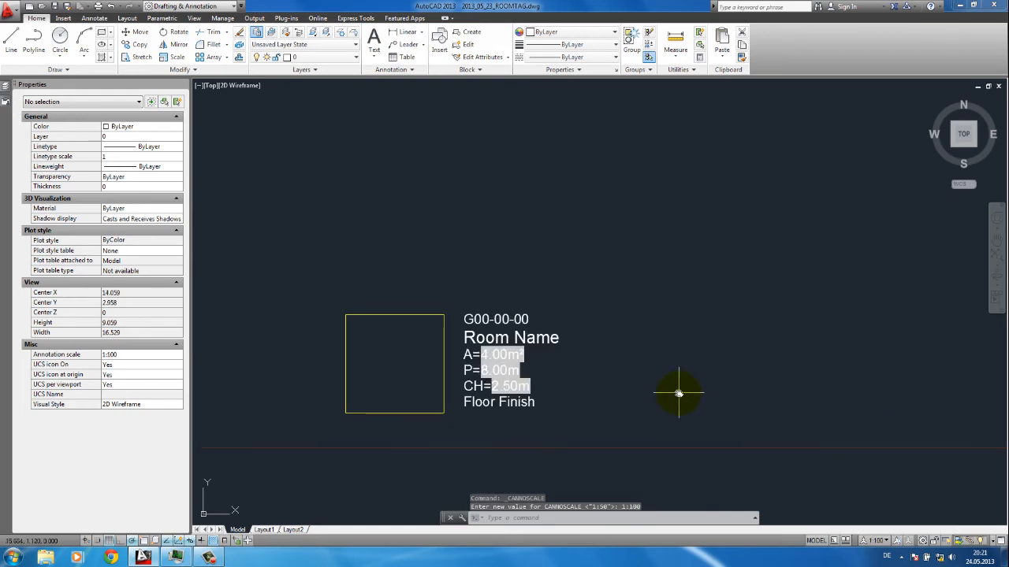
key("Escape")
Create a new data extraction and save it on the Desktop as DATA001.
scroll(635, 386, "down", 4)
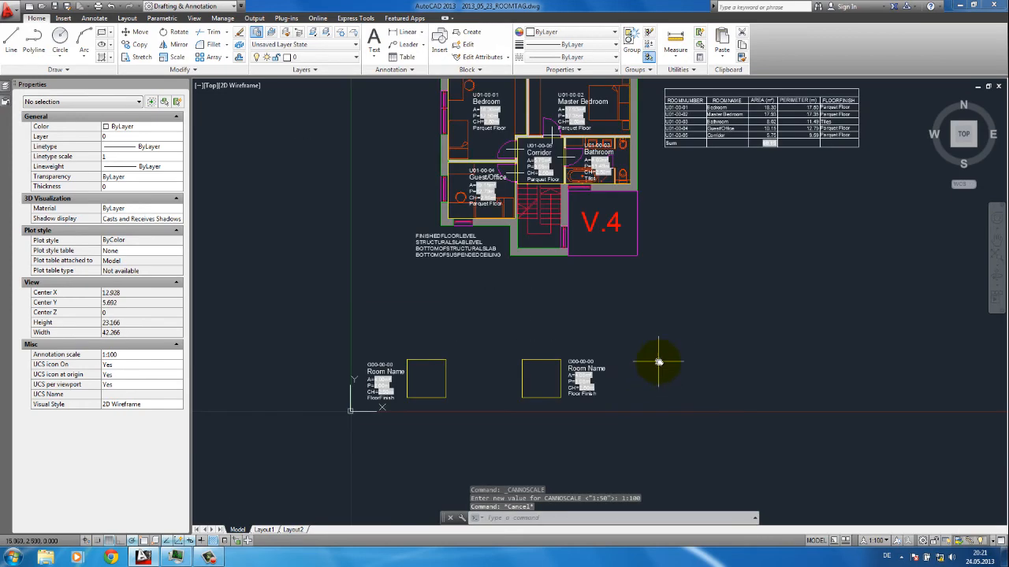
mouse_move(659, 324)
middle_mouse_down()
mouse_move(642, 382)
mouse_move(624, 376)
mouse_move(660, 438)
mouse_move(671, 424)
middle_mouse_up()
scroll(668, 364, "up", 2)
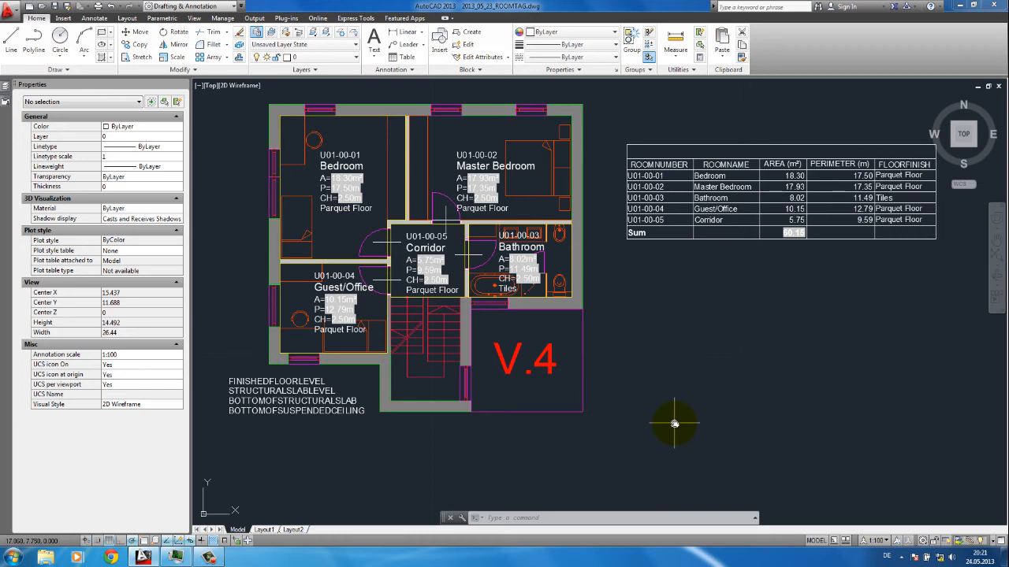
type("data")
key("Return")
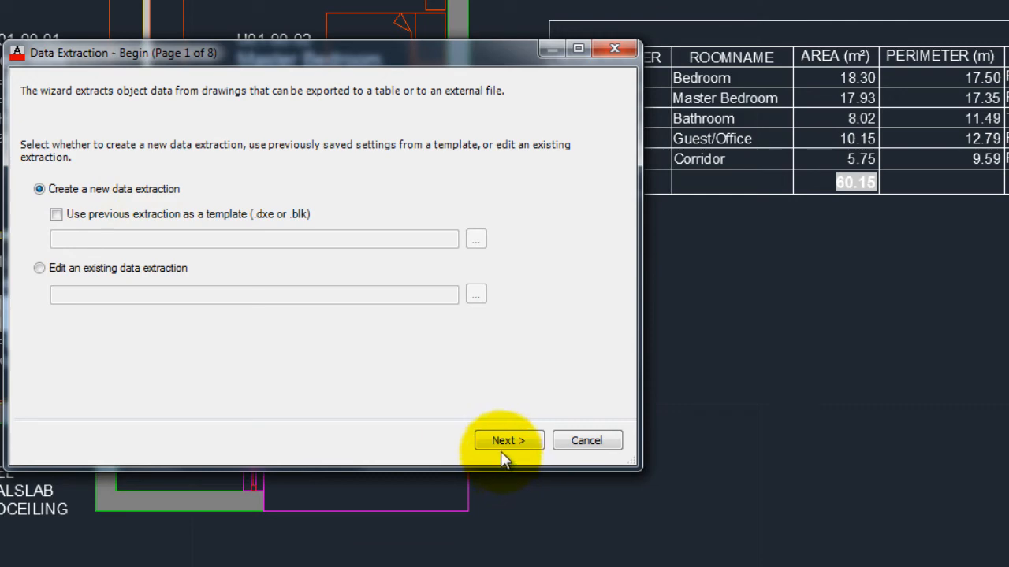
left_click(524, 441)
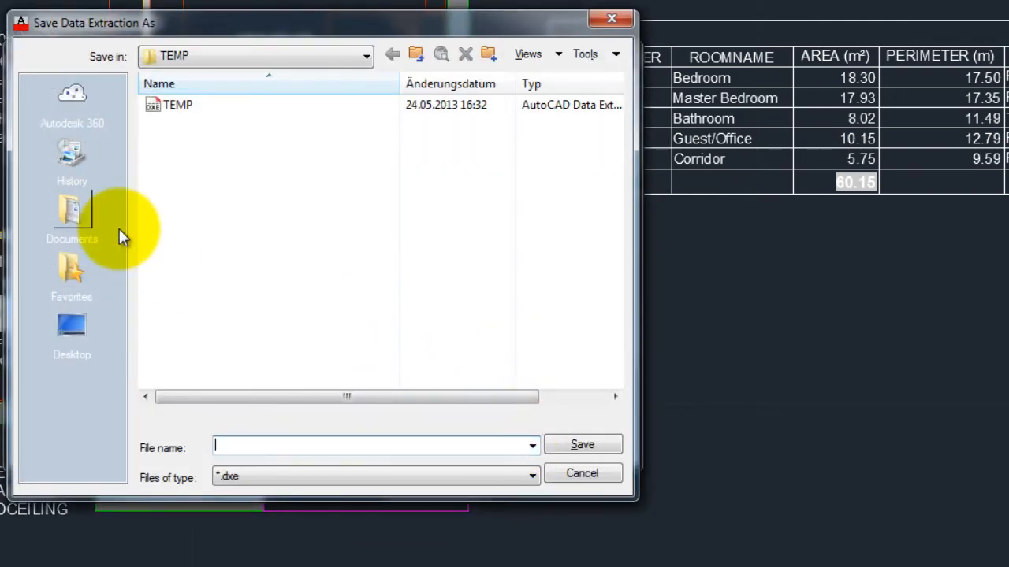
left_click(75, 332)
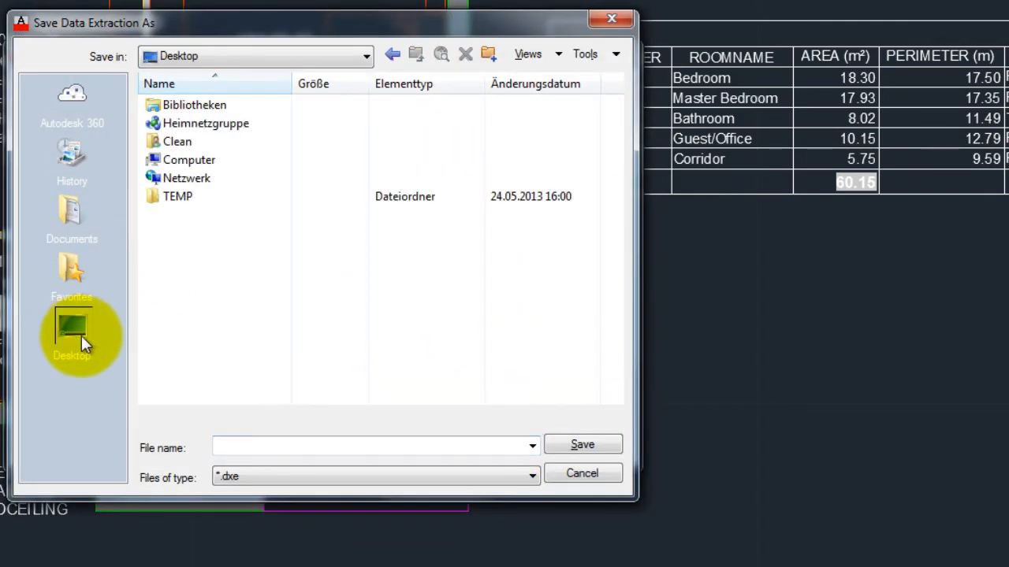
left_click(254, 446)
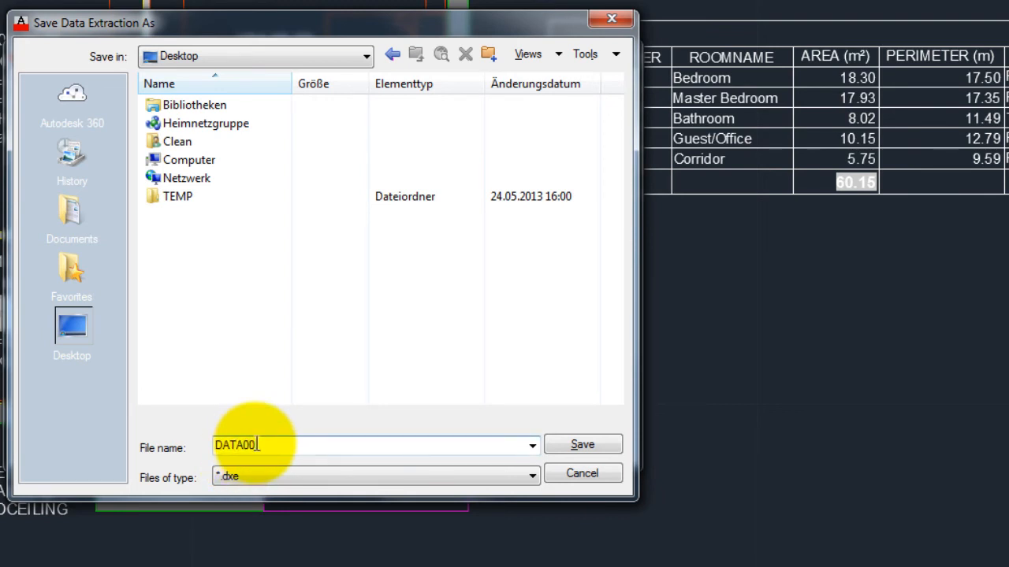
type("DATA001")
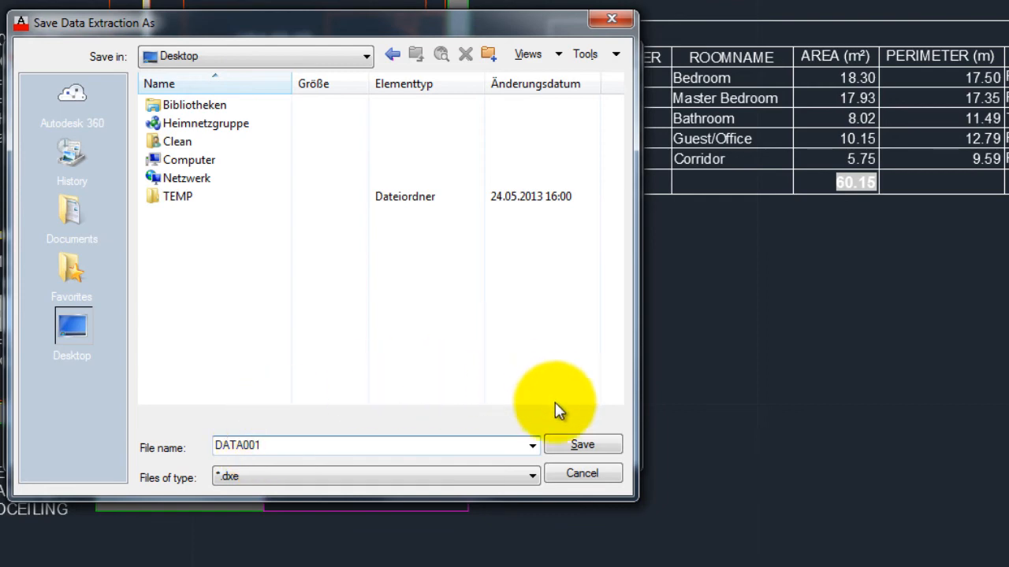
left_click(582, 446)
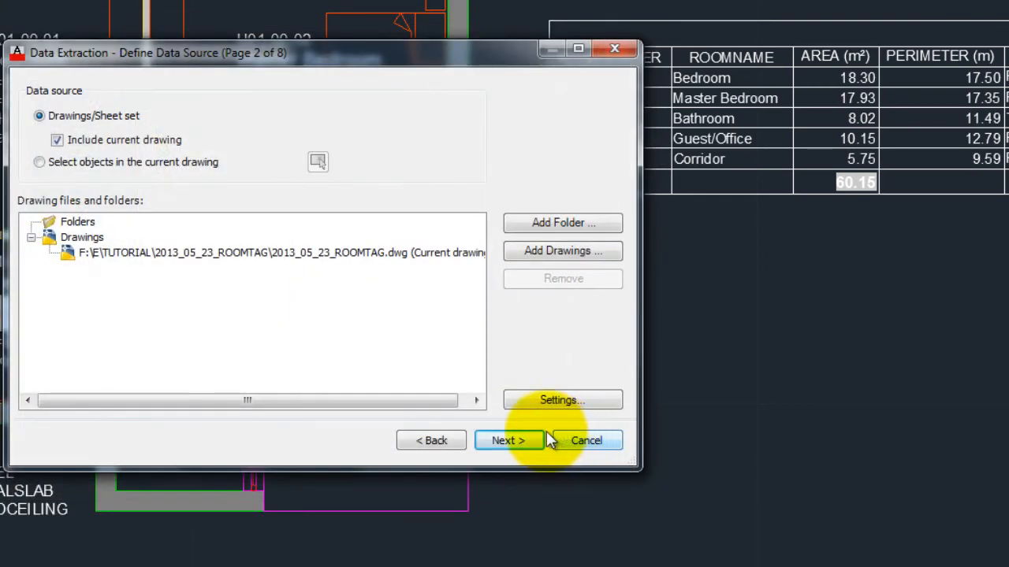
Set the data source to selected objects in the current drawing, selecting the whole floor plan with its room tags.
left_click(39, 162)
left_click(317, 162)
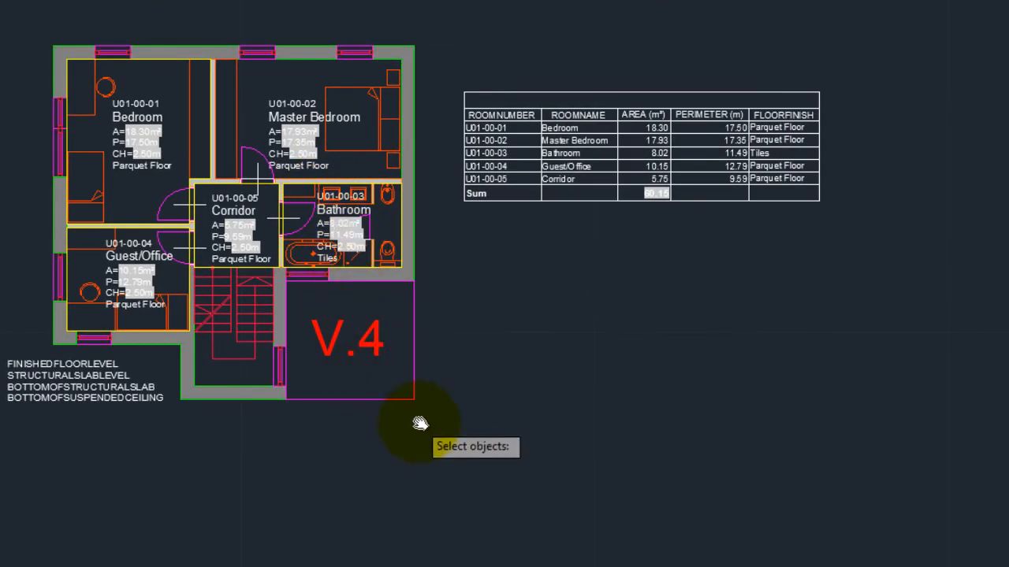
left_click(429, 423)
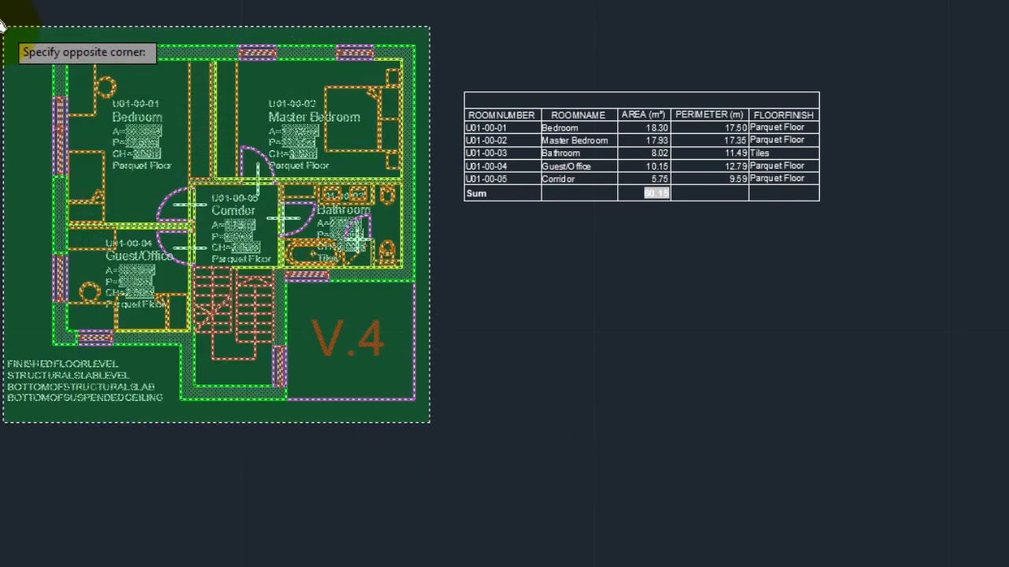
left_click(2, 18)
key("Return")
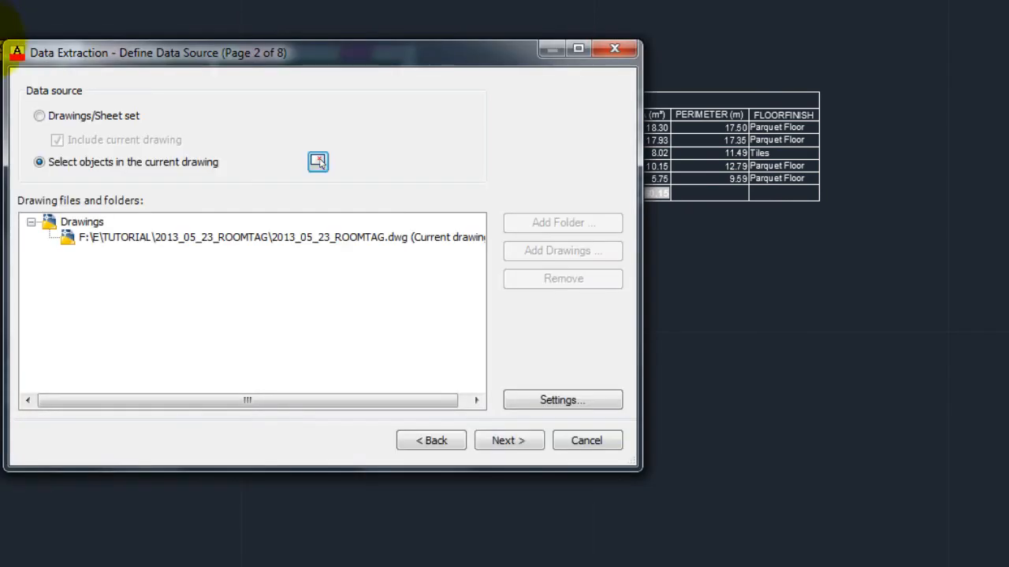
left_click(511, 441)
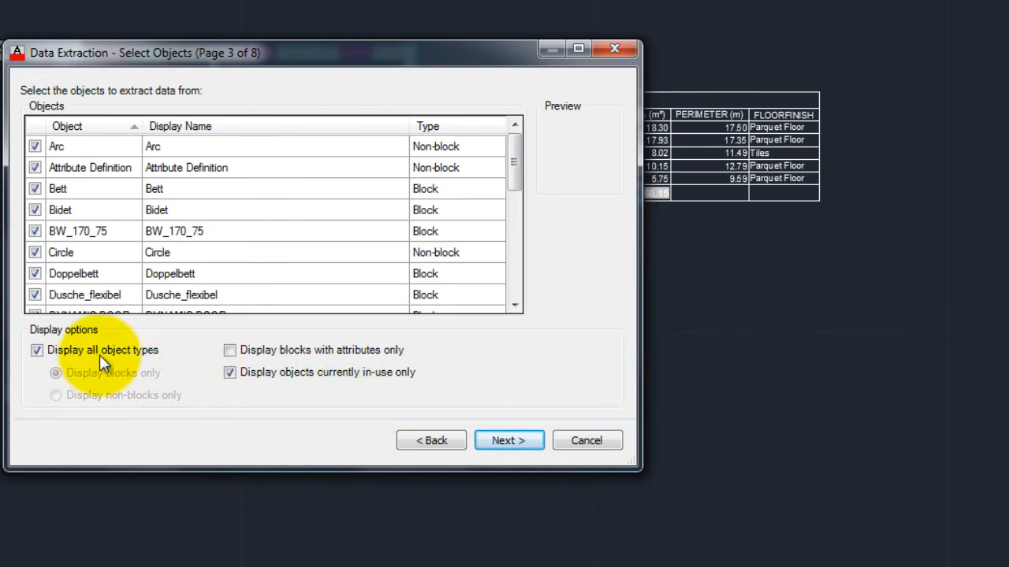
Limit the extraction objects to blocks with attributes, with all object types and the in-use-only filter switched off.
left_click(52, 350)
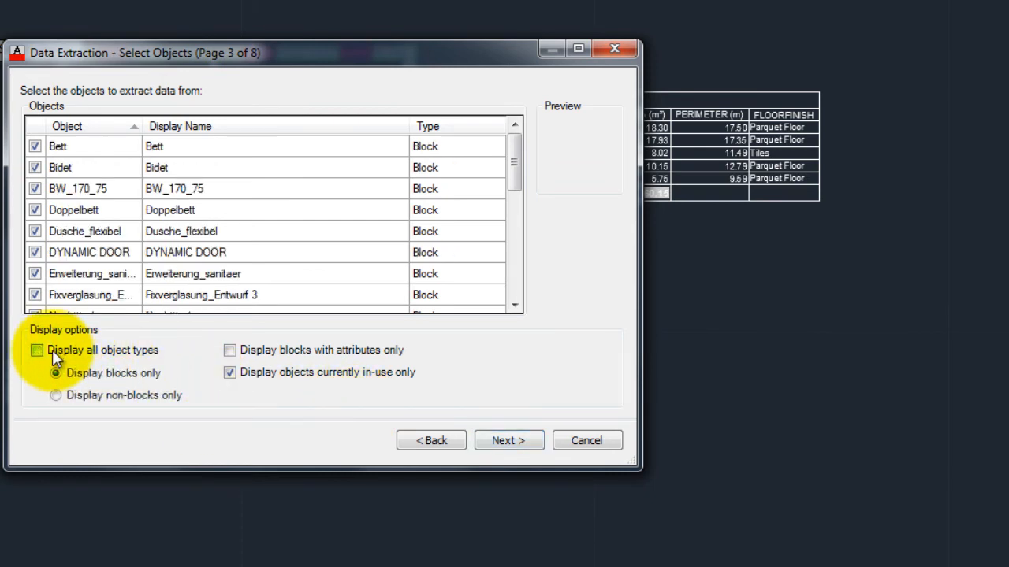
left_click(233, 374)
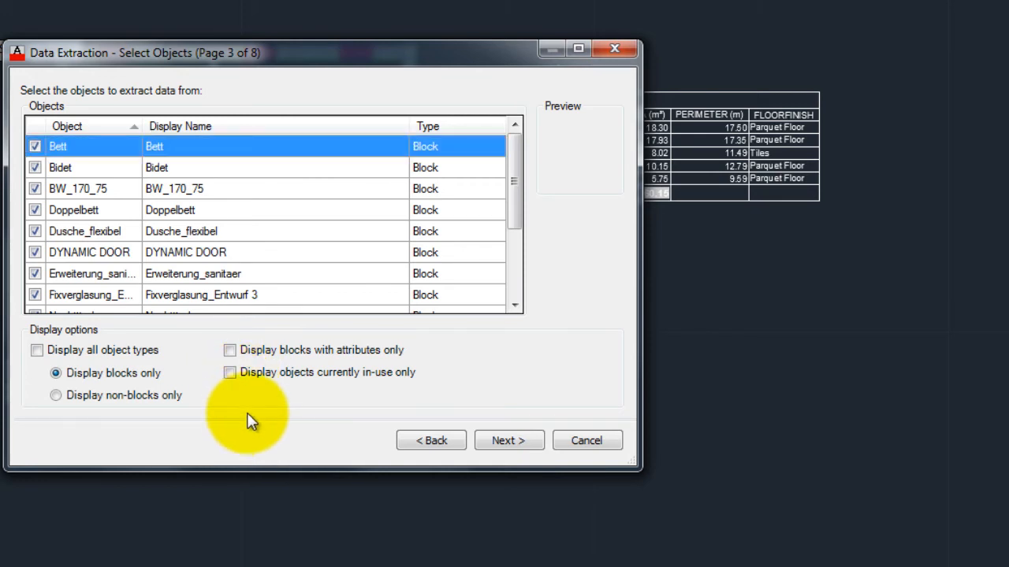
left_click(231, 350)
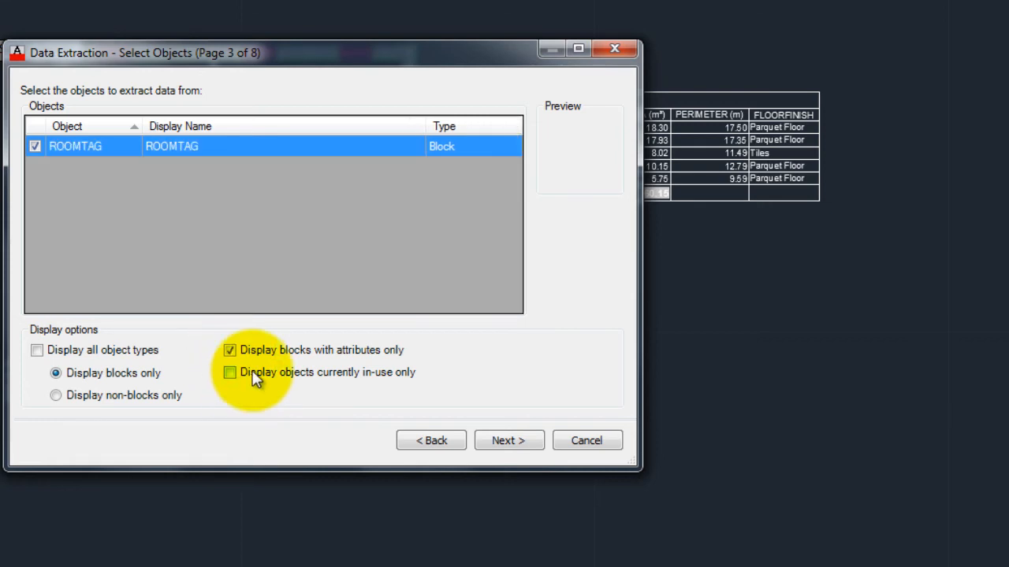
left_click(503, 441)
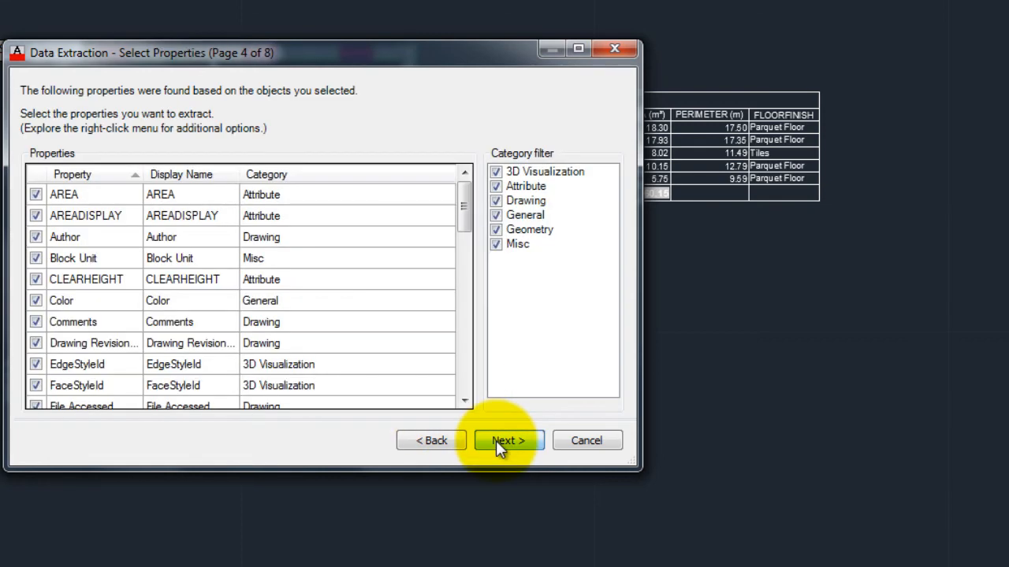
Filter the properties to the Attribute category, excluding Drawing, General, Geometry, Misc and 3D Visualization.
left_click(496, 201)
left_click(495, 215)
left_click(496, 229)
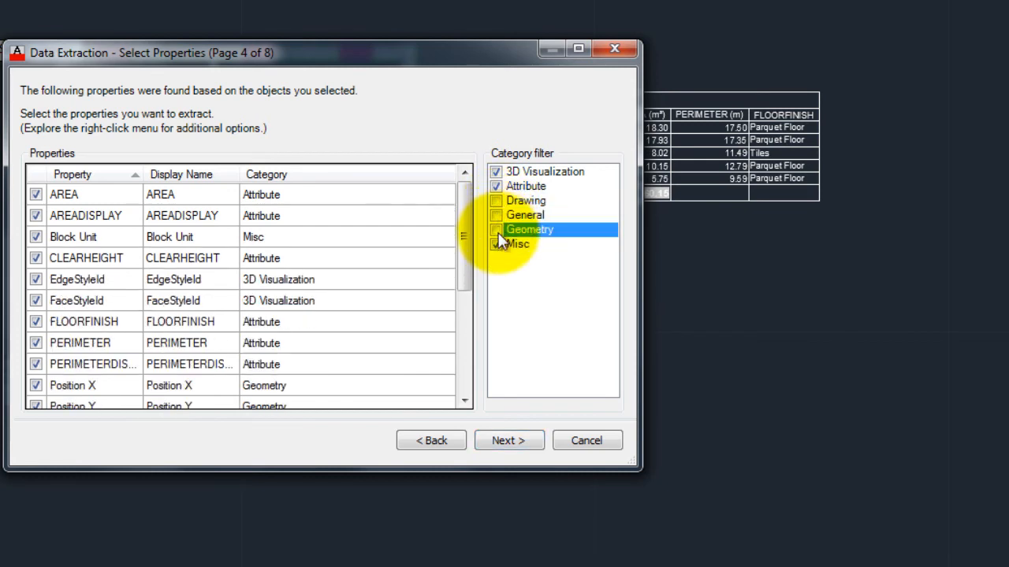
left_click(496, 244)
left_click(496, 171)
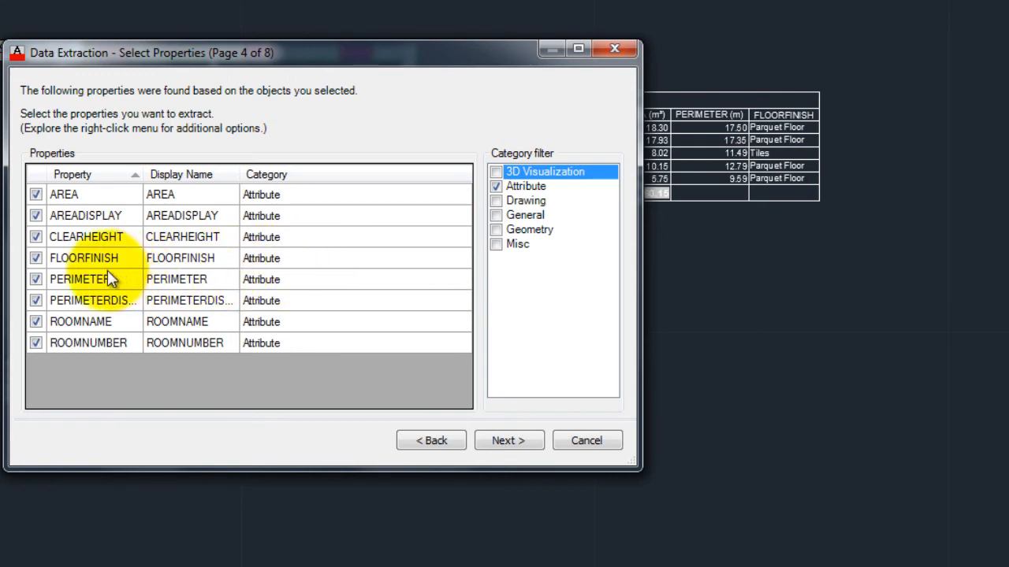
Exclude the AREADISPLAY, perimeter display and FLOORFINISH properties and proceed to refining the data.
left_click(34, 216)
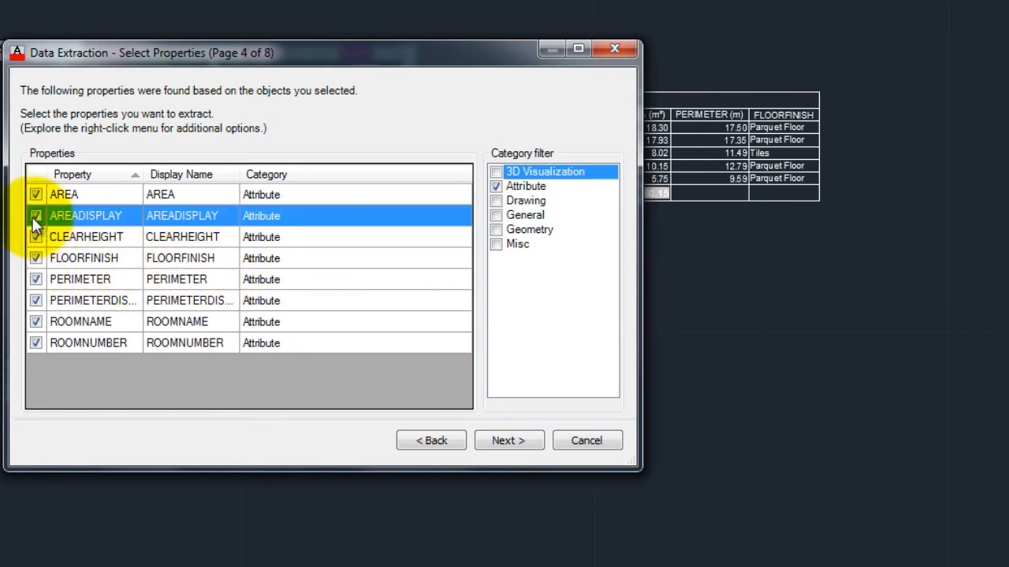
left_click(35, 300)
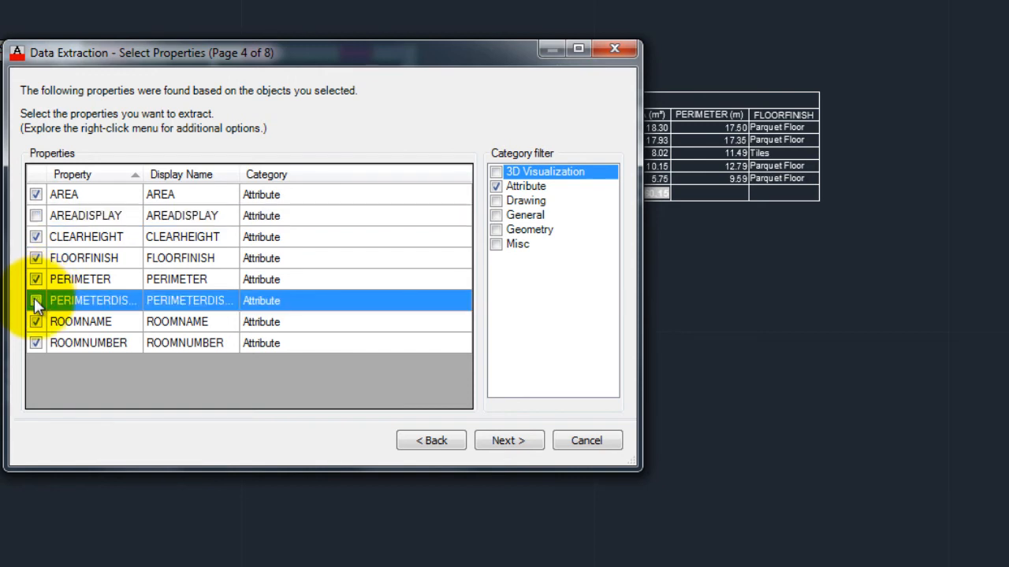
left_click(36, 258)
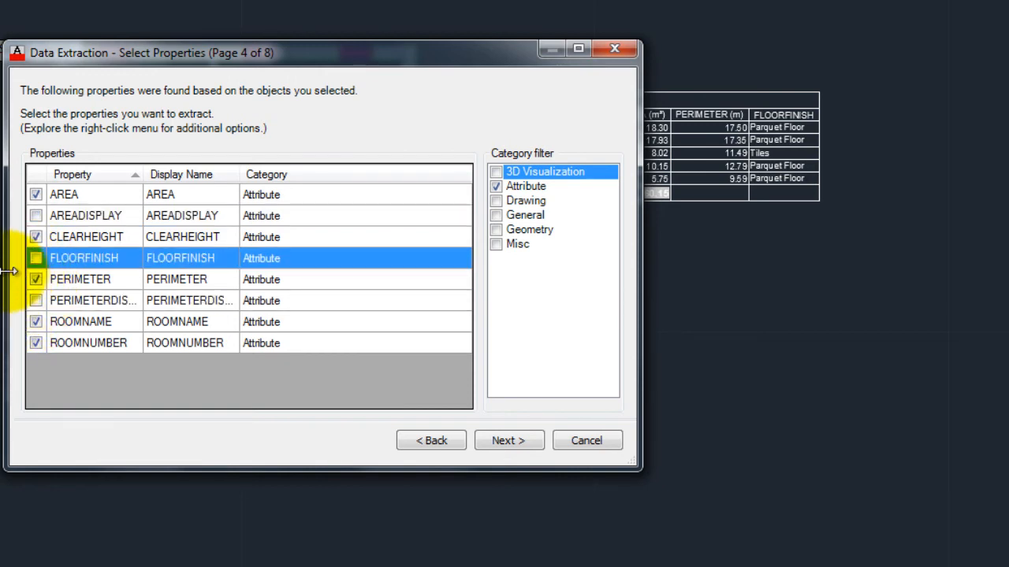
left_click(499, 441)
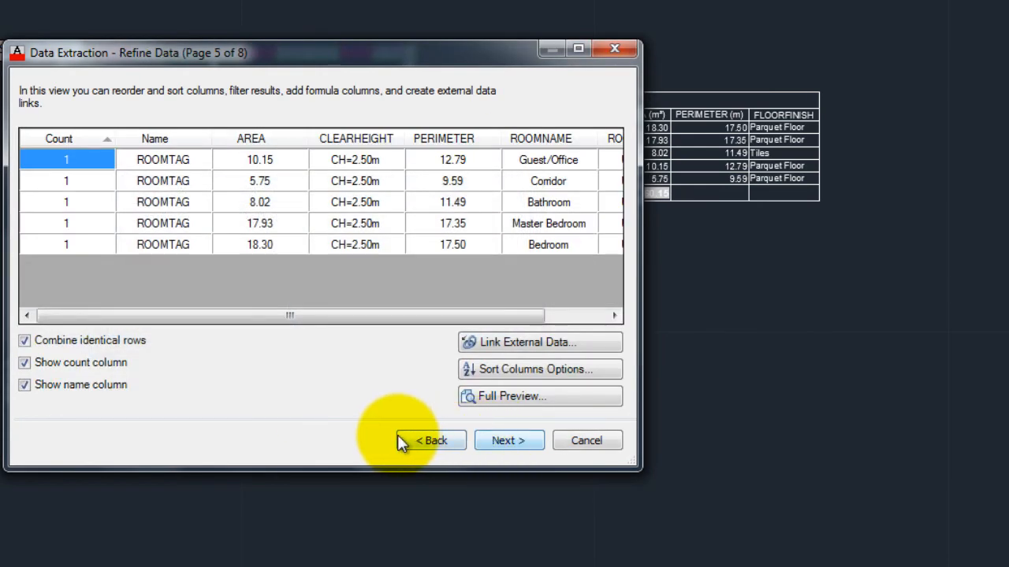
Turn off combining identical rows and hide the count and name columns.
left_click(24, 341)
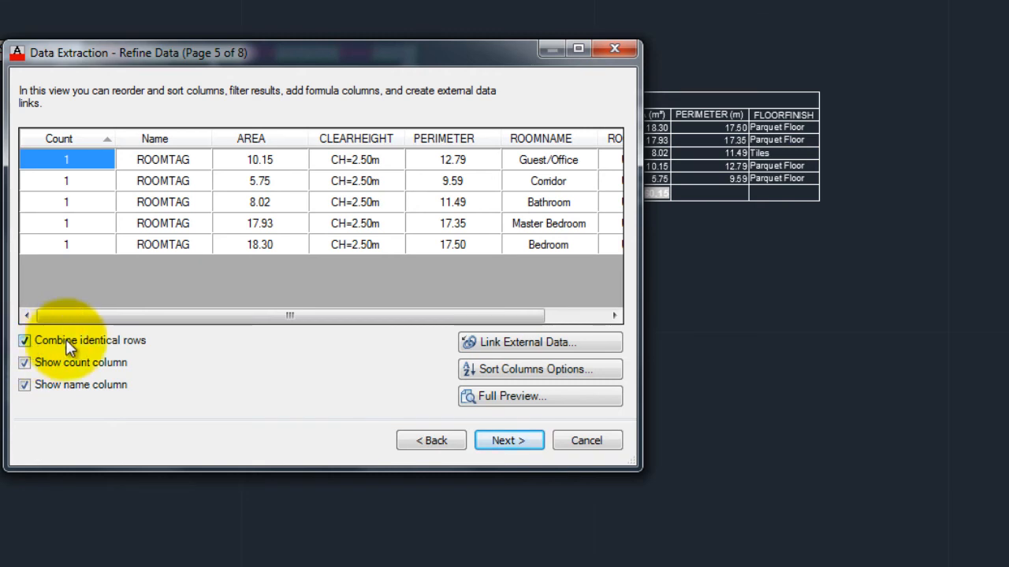
left_click(25, 363)
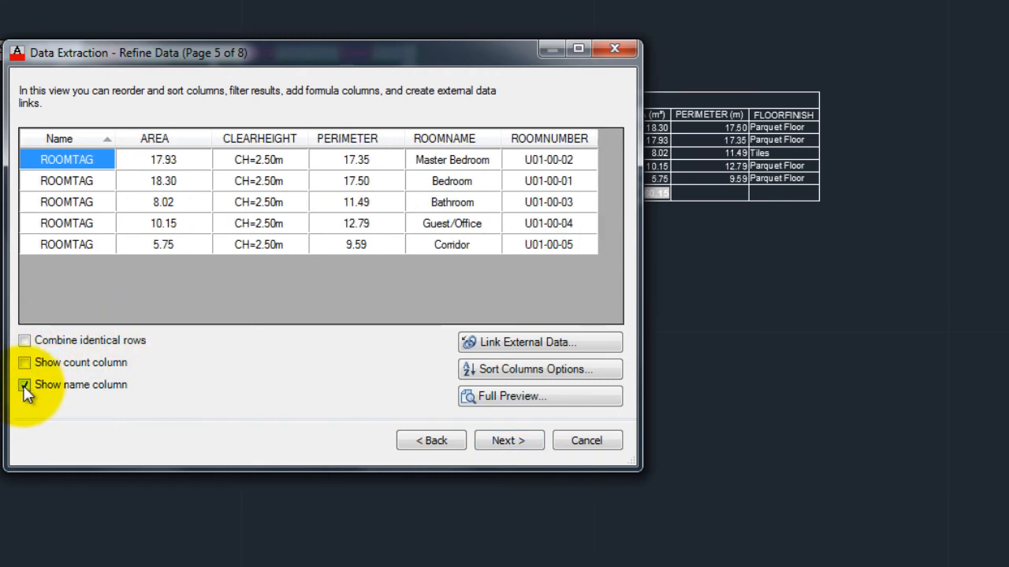
left_click(25, 385)
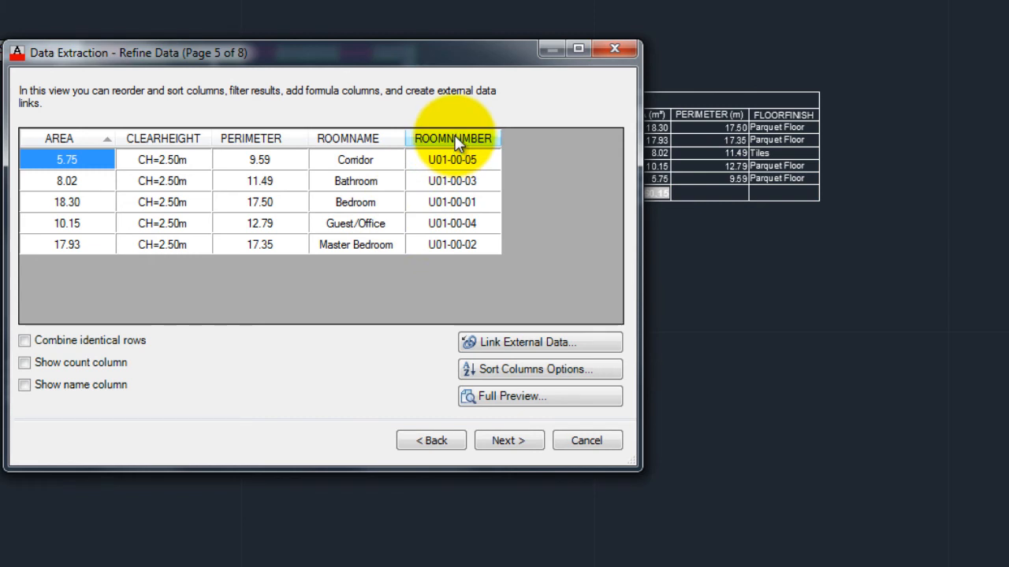
Reorder the extracted columns as ROOMNUMBER, ROOMNAME, AREA, PERIMETER, CLEARHEIGHT.
left_click_drag(457, 142, 65, 134)
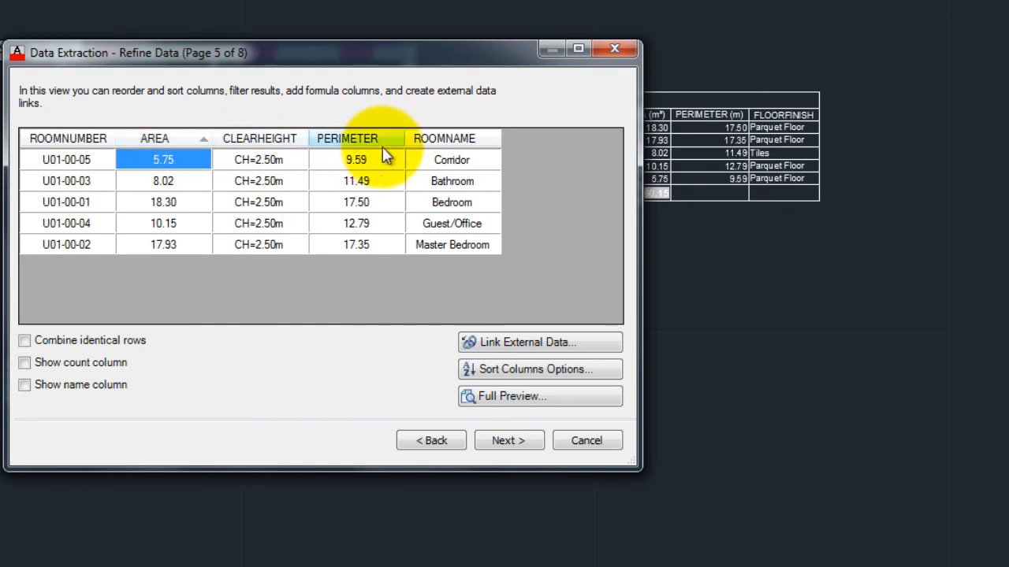
left_click_drag(430, 146, 118, 142)
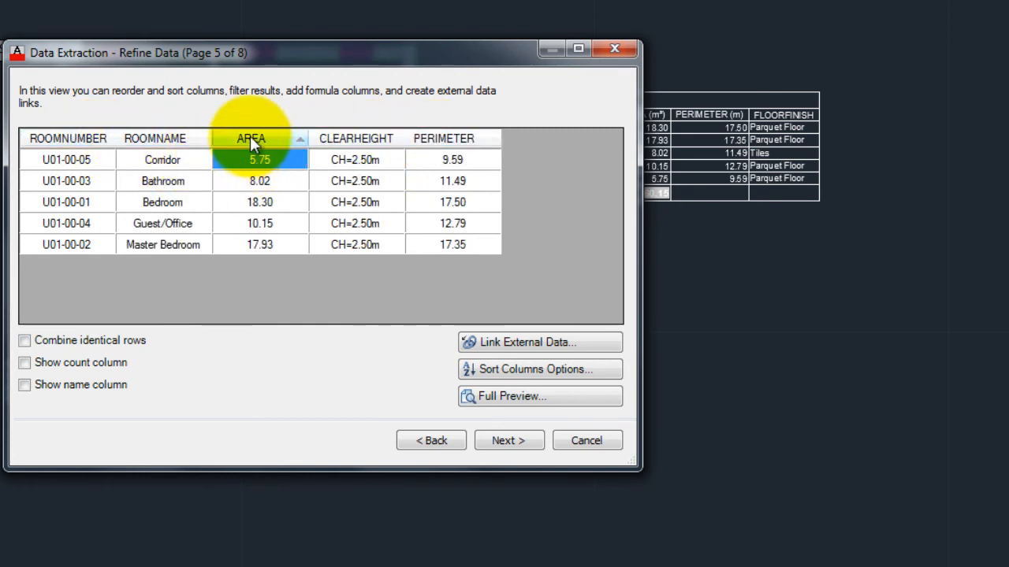
left_click_drag(423, 138, 319, 138)
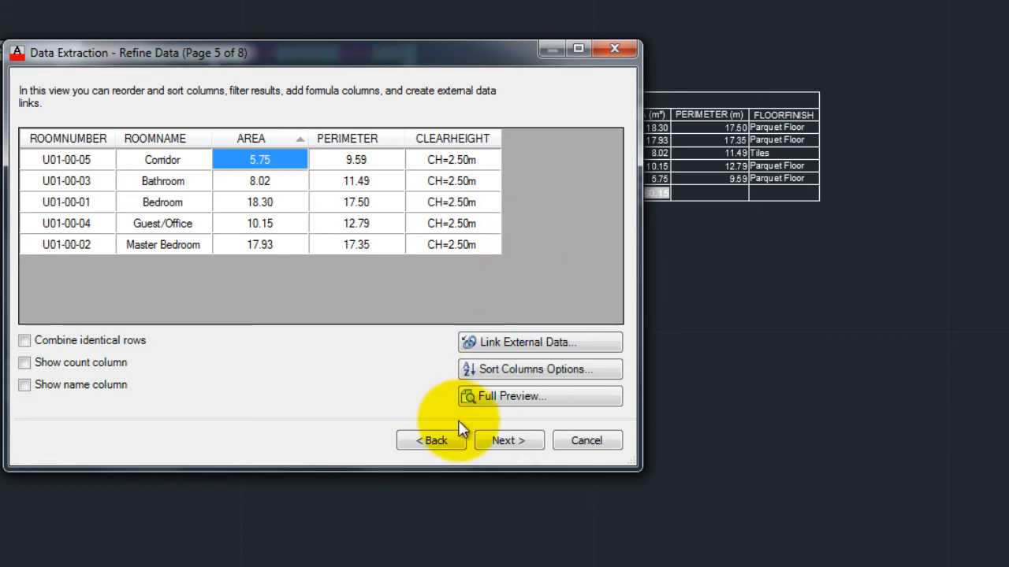
Return to the property selection, exclude CLEARHEIGHT and include FLOORFINISH in the extraction.
left_click(442, 438)
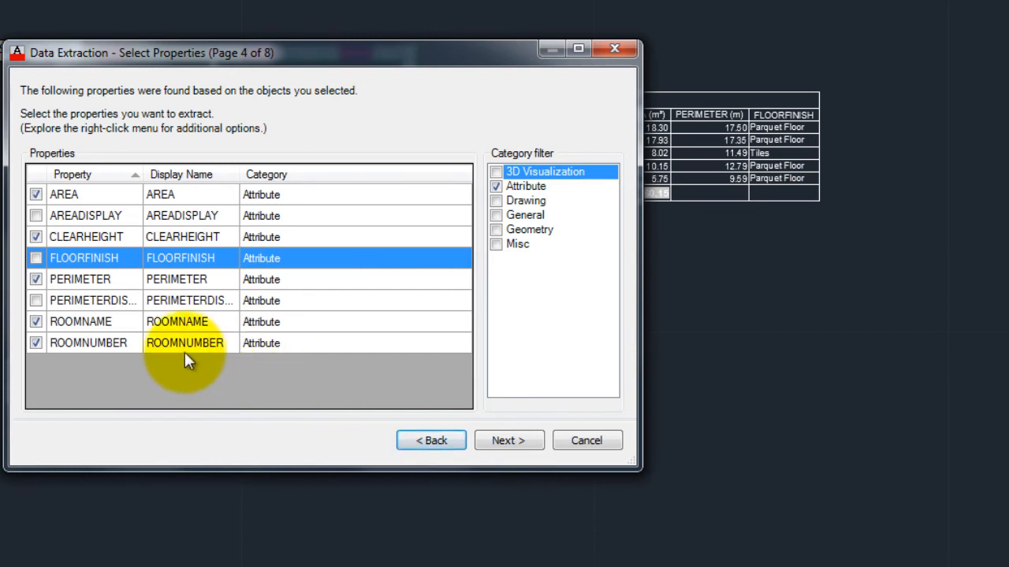
left_click(36, 237)
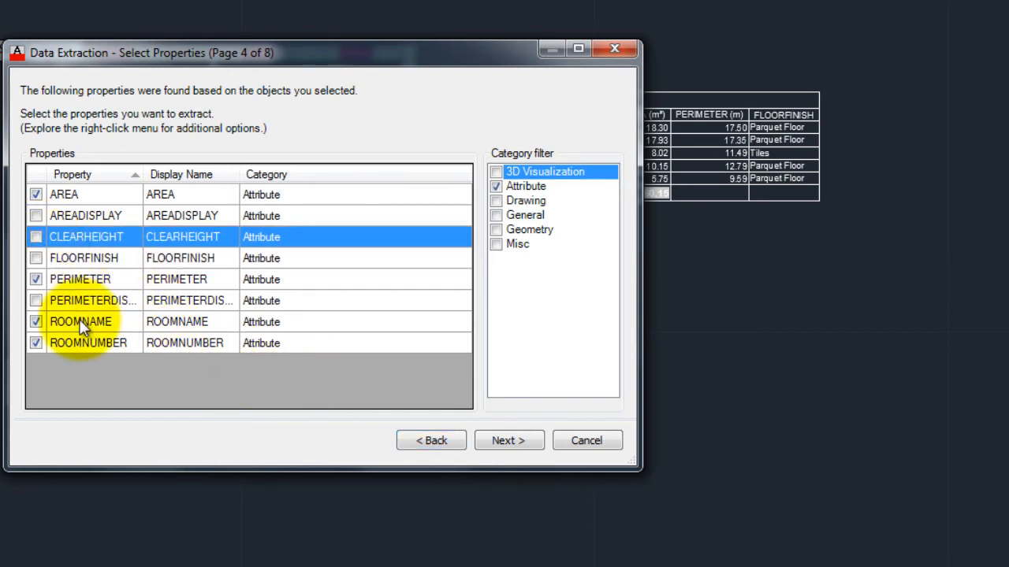
left_click(37, 258)
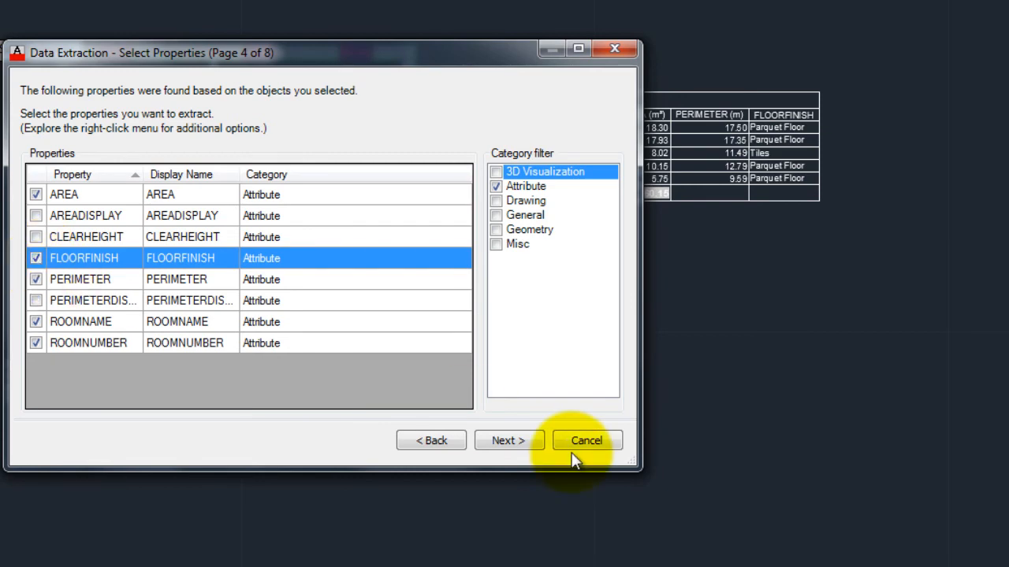
left_click(521, 439)
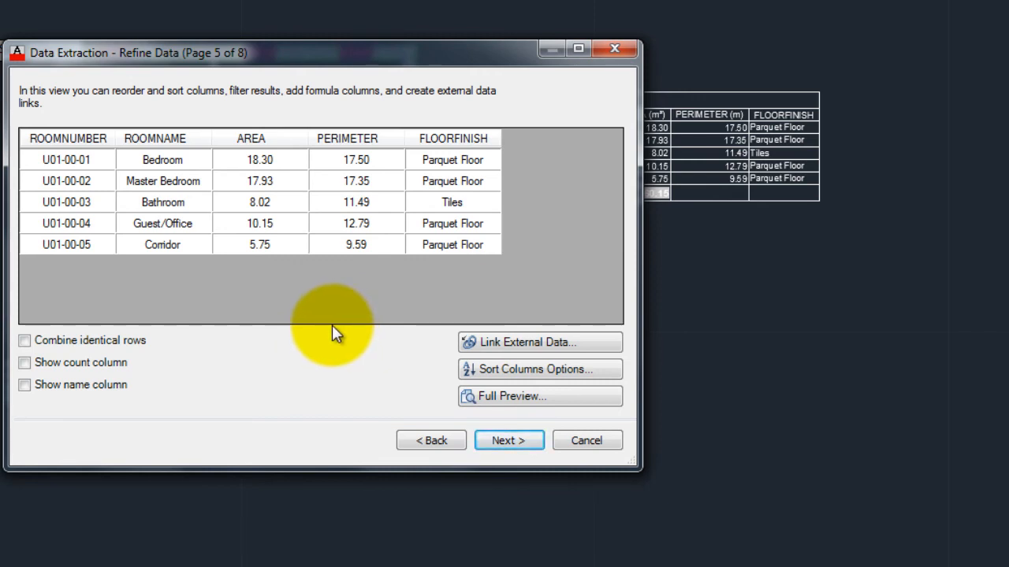
Rename the AREA column to AREA (m²).
right_click(264, 148)
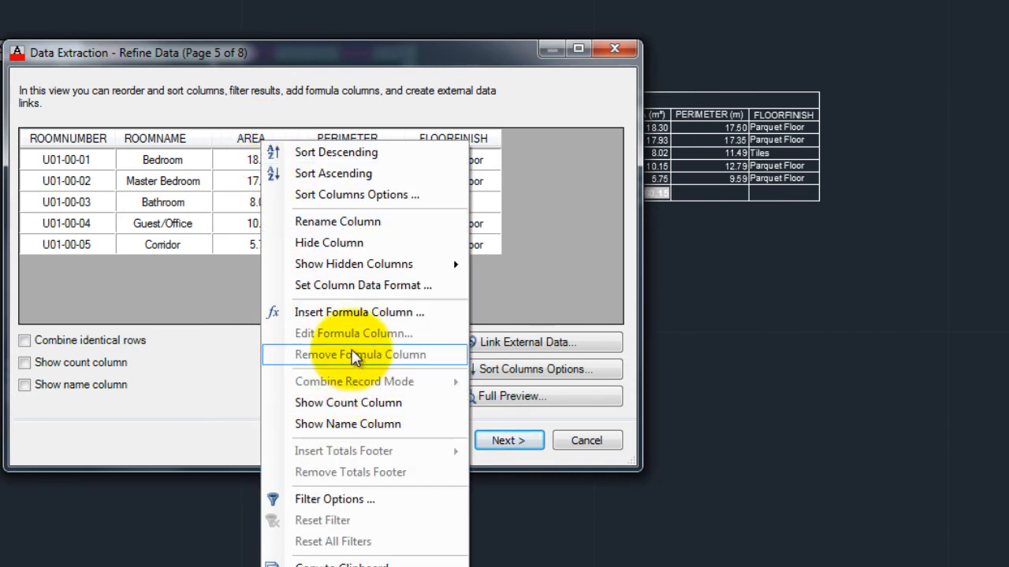
left_click(349, 221)
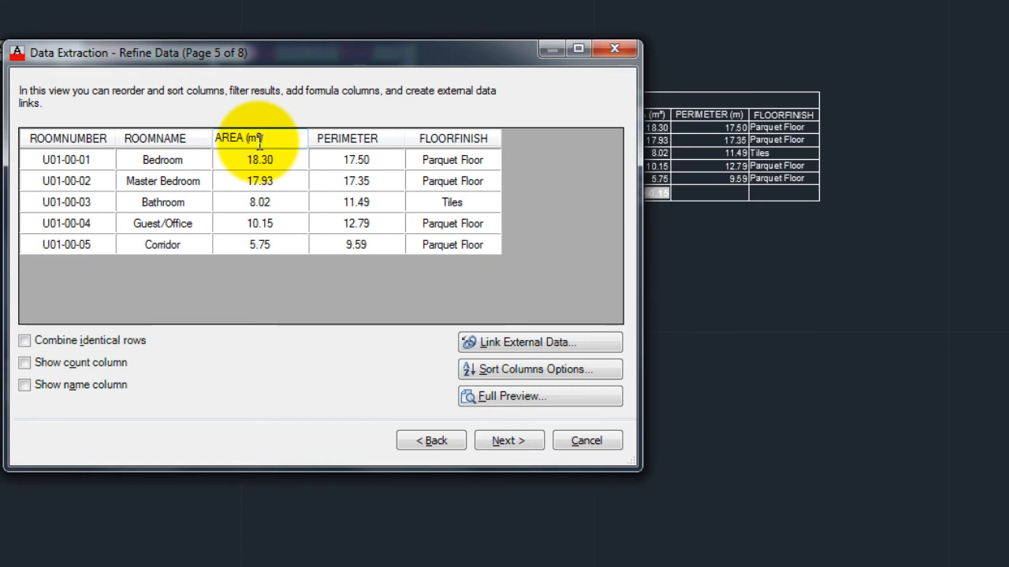
key("Return")
Rename the PERIMETER column to PERIMETER (m) and sort the rows by ROOMNUMBER in ascending order.
left_click(329, 138)
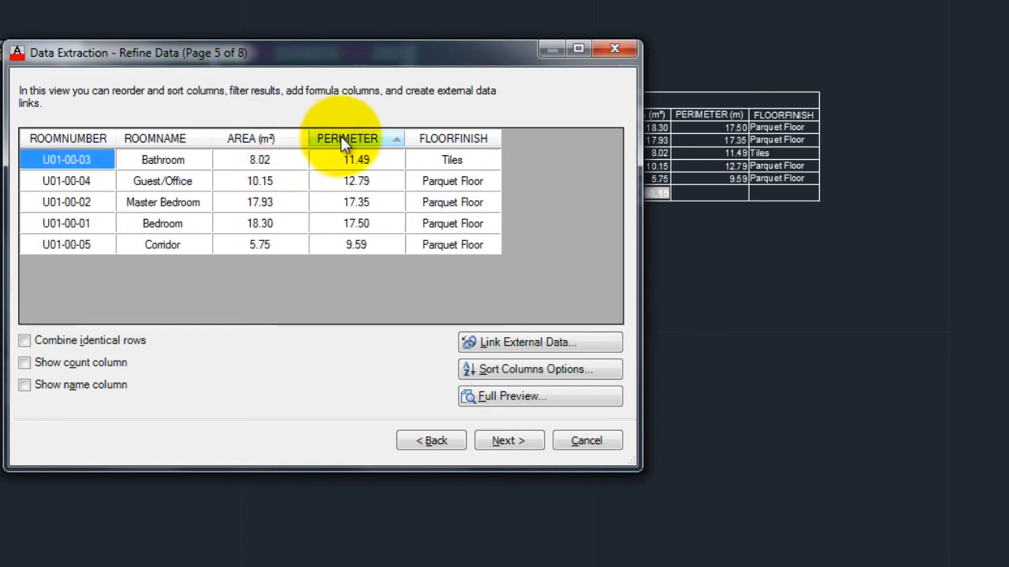
right_click(341, 137)
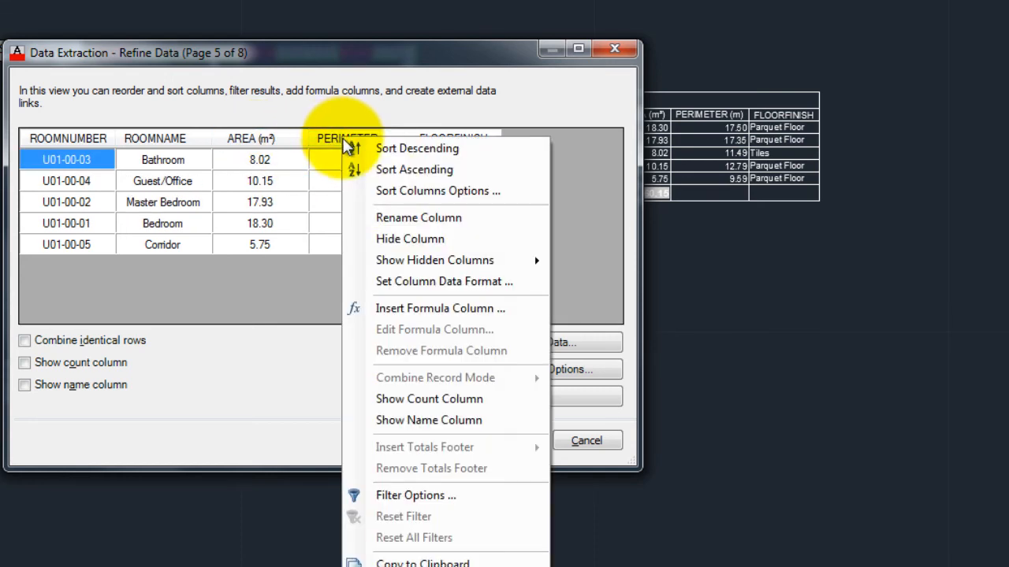
left_click(426, 220)
left_click(383, 141)
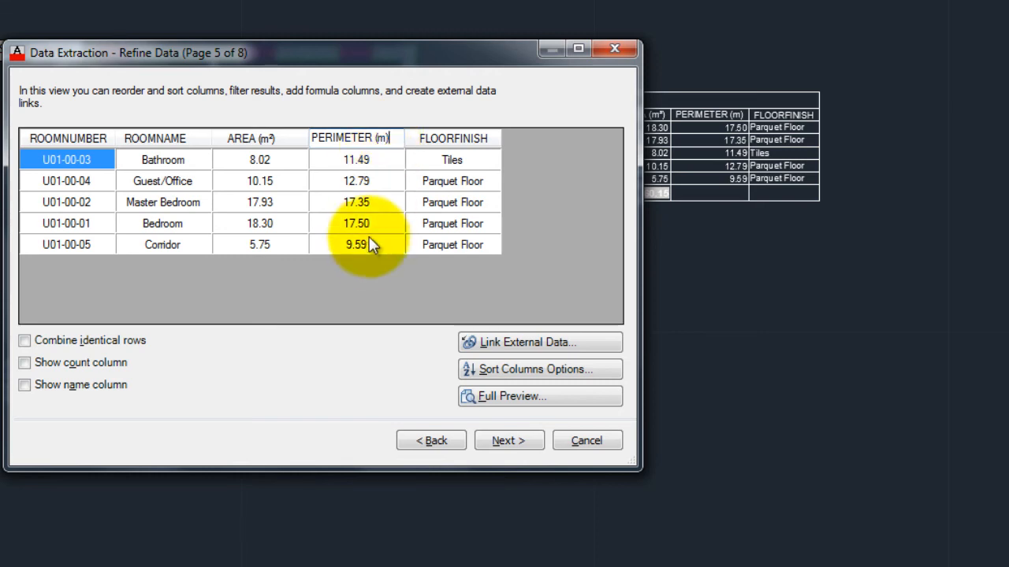
left_click(354, 280)
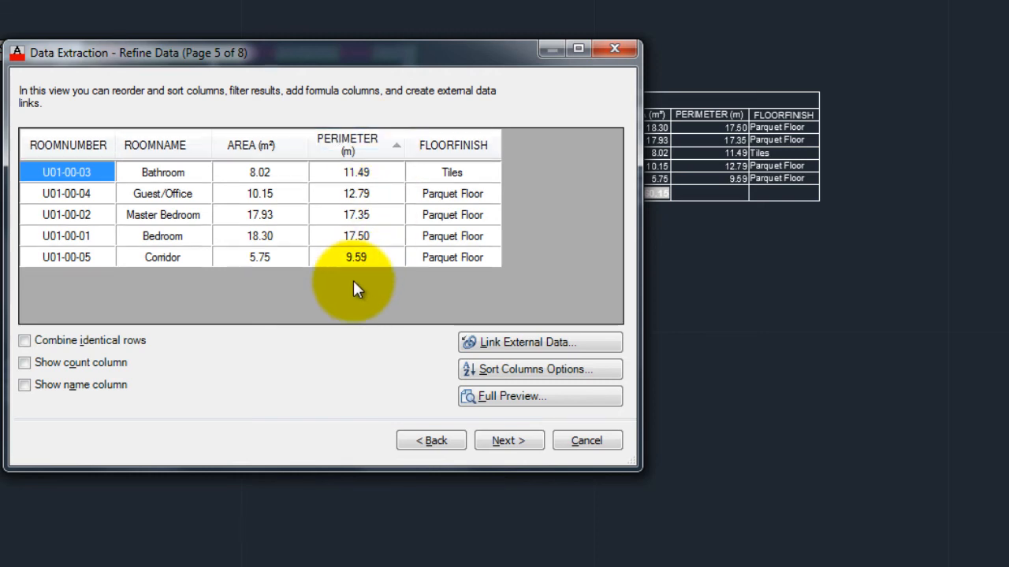
left_click(70, 146)
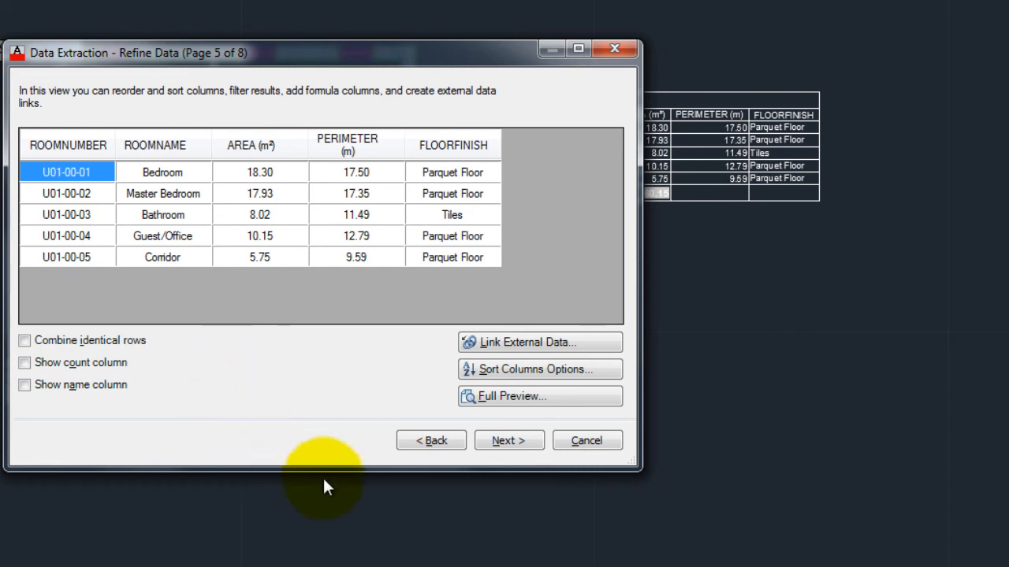
Set the extraction output to a data extraction table inserted into the drawing.
left_click(509, 441)
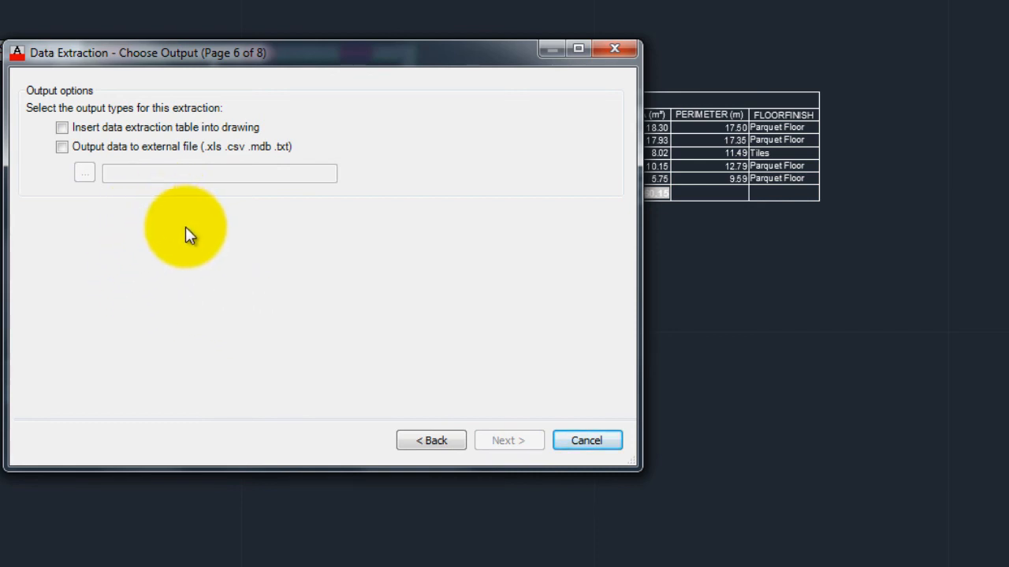
left_click(62, 127)
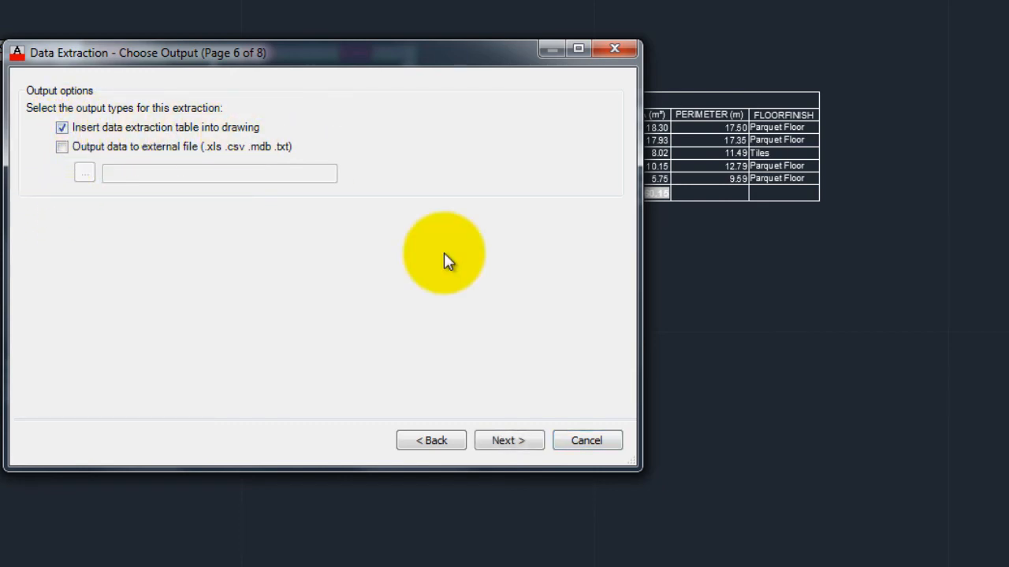
left_click(509, 438)
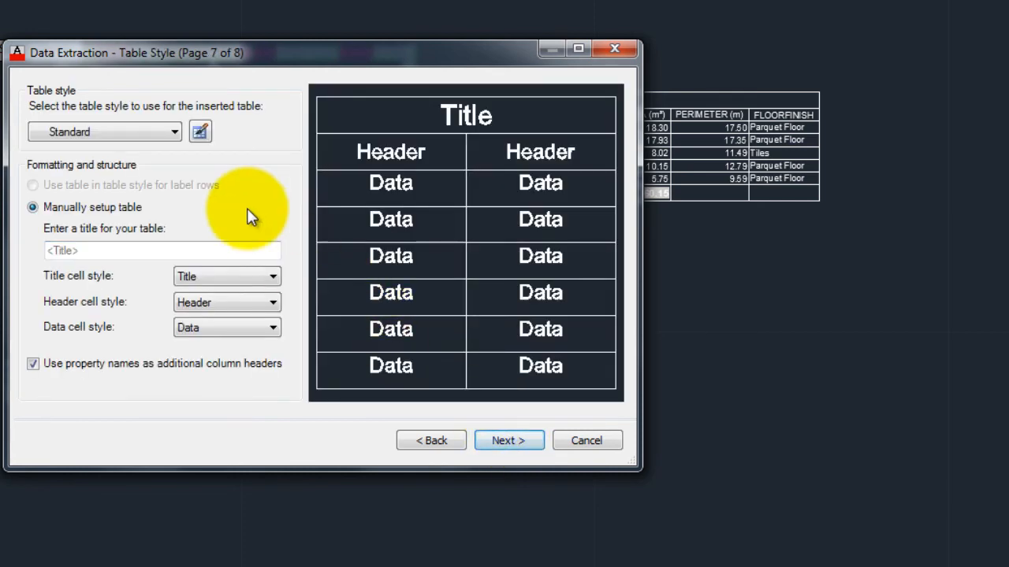
Apply the DATENEXTRAKTION table style and finish the data extraction.
left_click(170, 134)
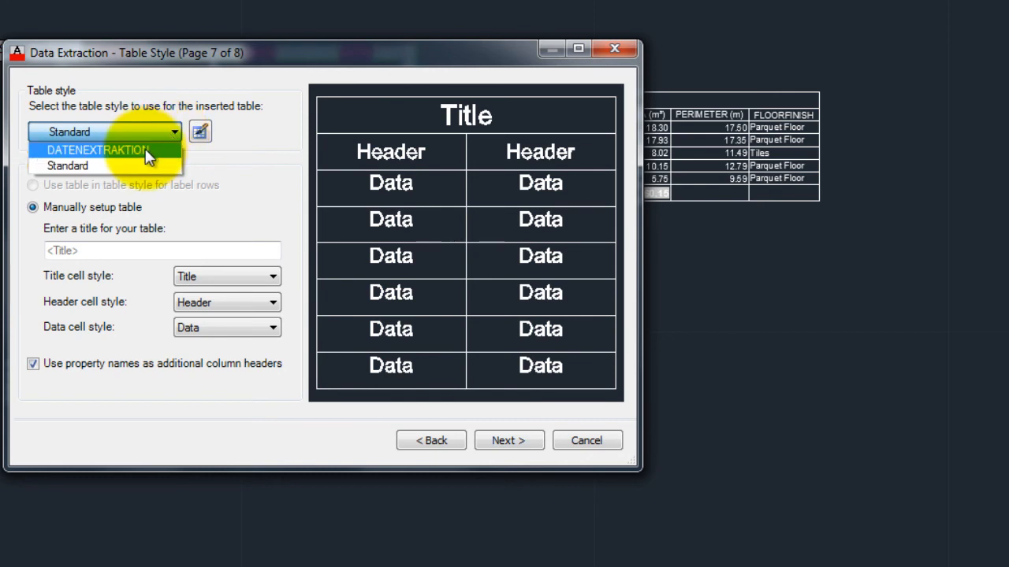
left_click(145, 152)
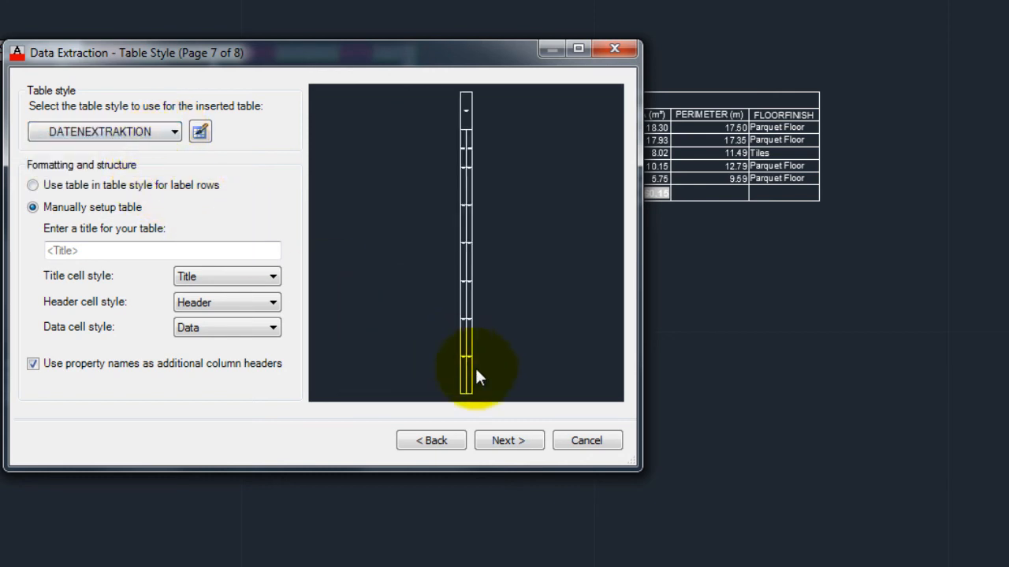
left_click(502, 440)
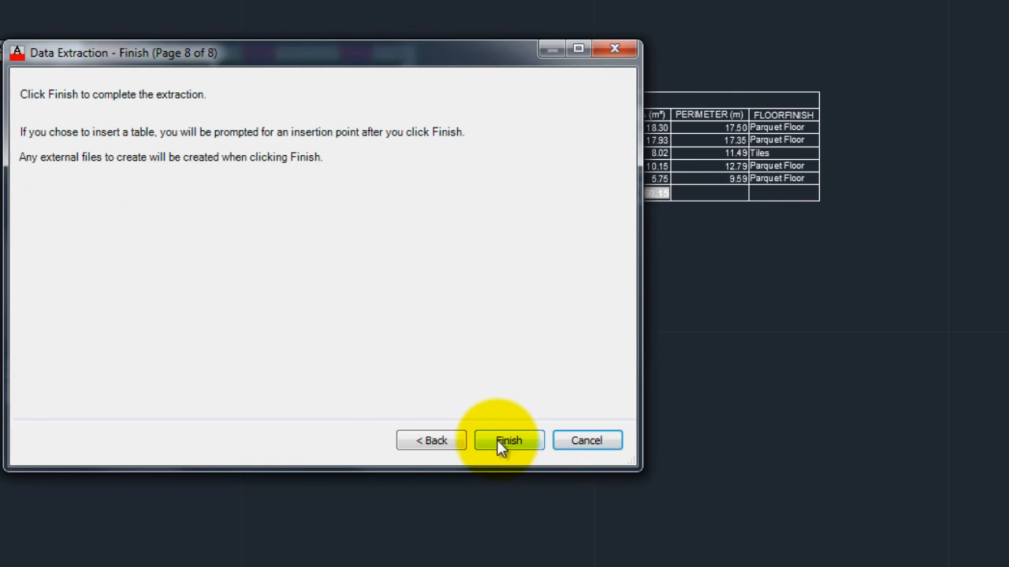
left_click(507, 442)
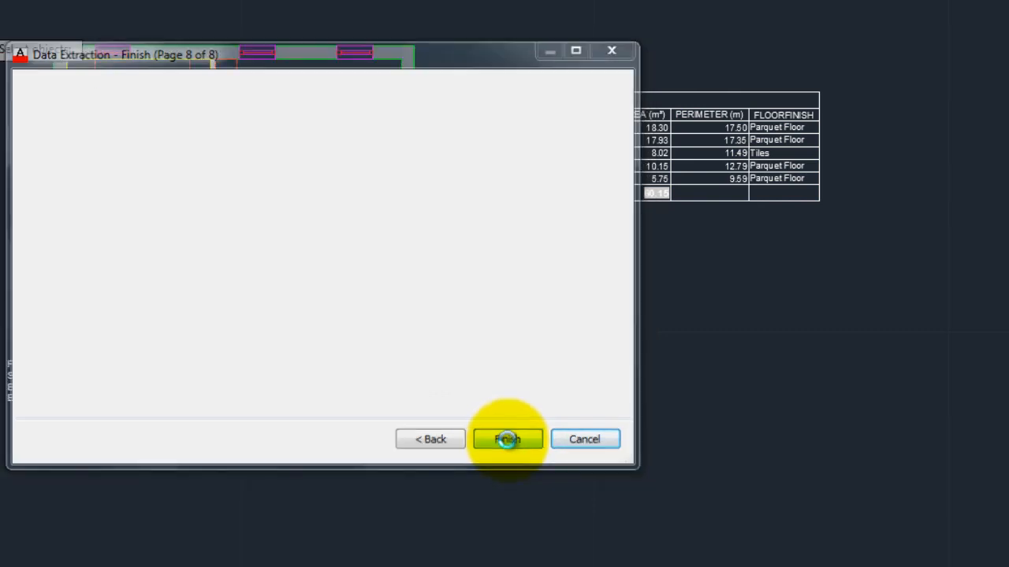
Place the extracted room table directly below the existing table, aligned with its left edge.
middle_click_drag(565, 341, 441, 383)
scroll(374, 261, "up", 2)
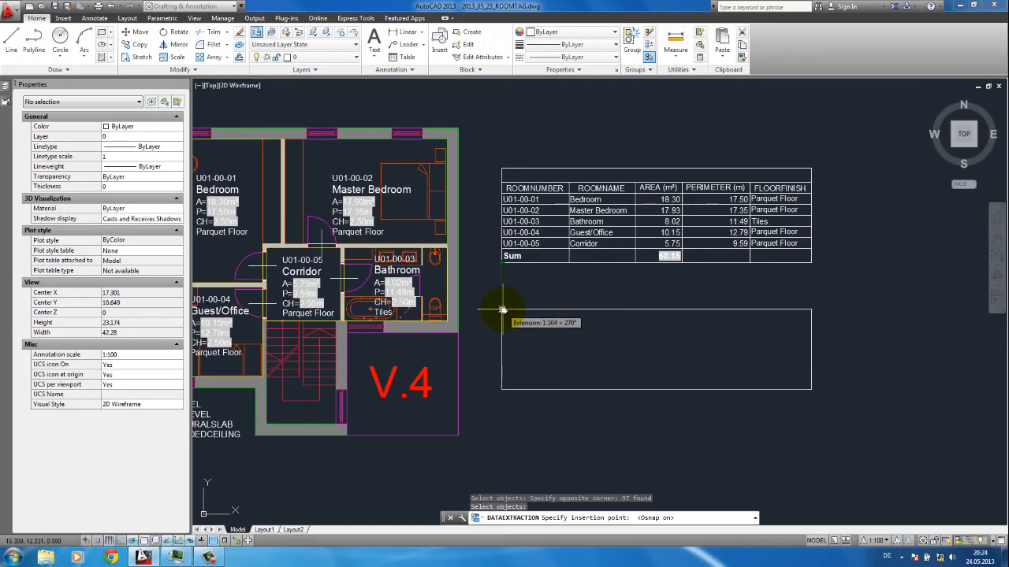
left_click(502, 309)
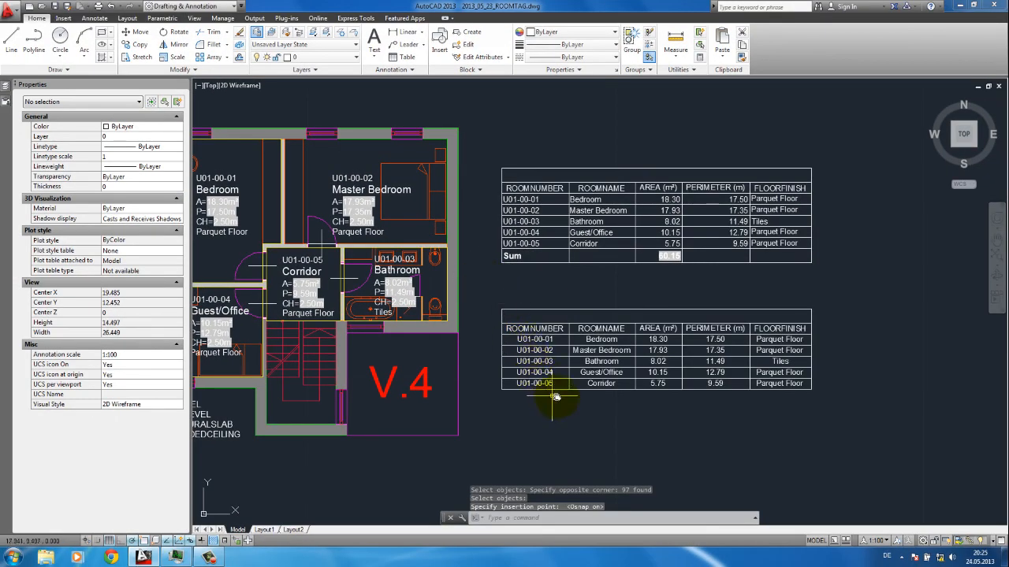
Set the alignment of the ROOMNUMBER and ROOMNAME data cells in the new table to Middle Left.
scroll(561, 401, "up", 2)
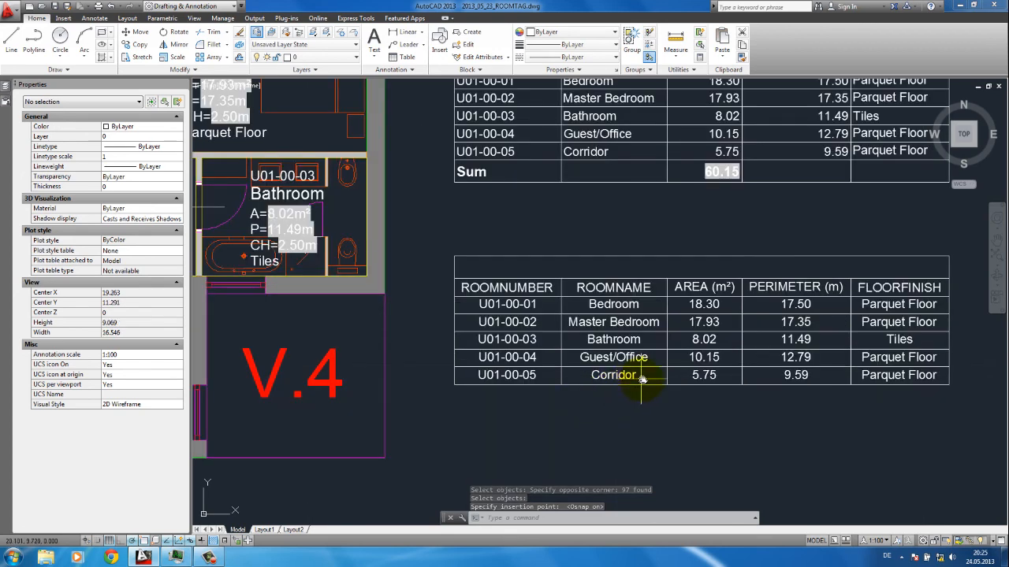
left_click_drag(643, 377, 497, 304)
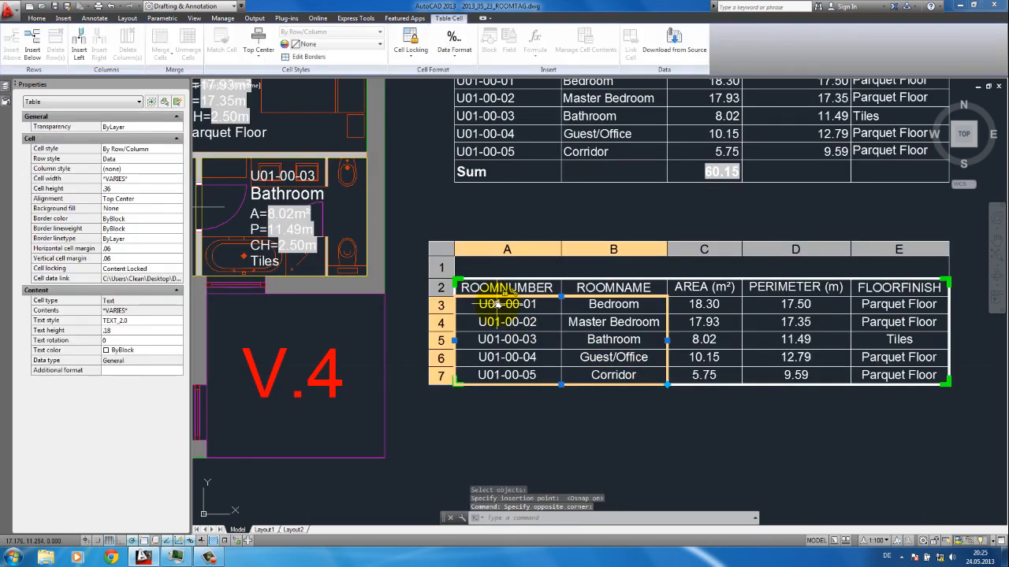
left_click(259, 43)
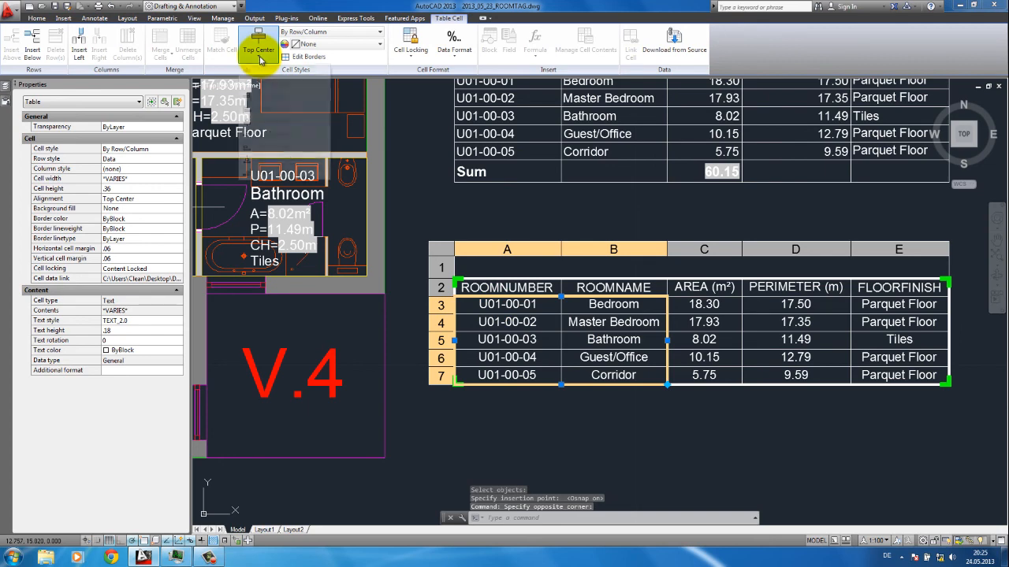
left_click(270, 108)
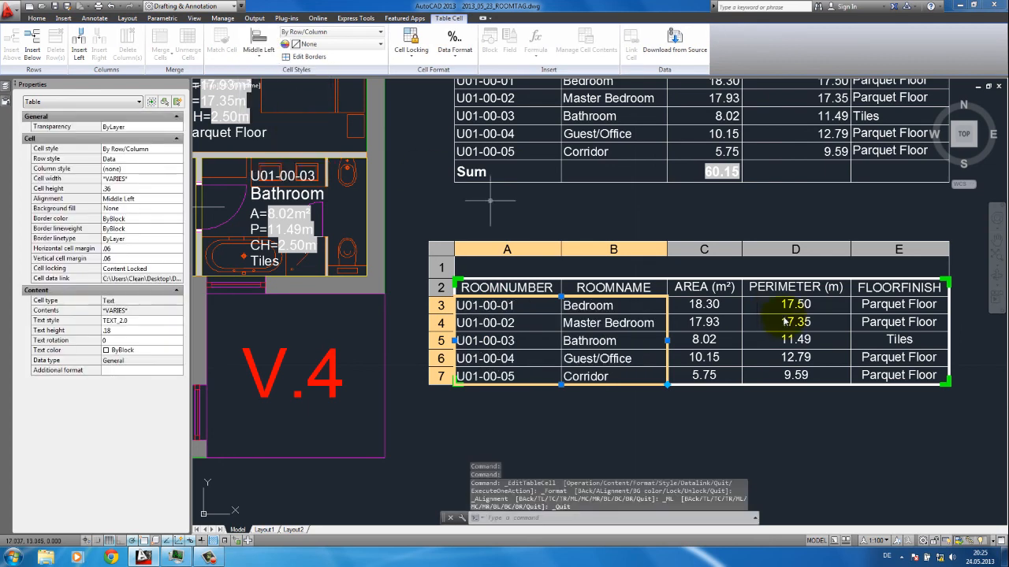
Set the alignment of the AREA (m²) and PERIMETER (m) data cells to Middle Right.
left_click_drag(833, 373, 694, 310)
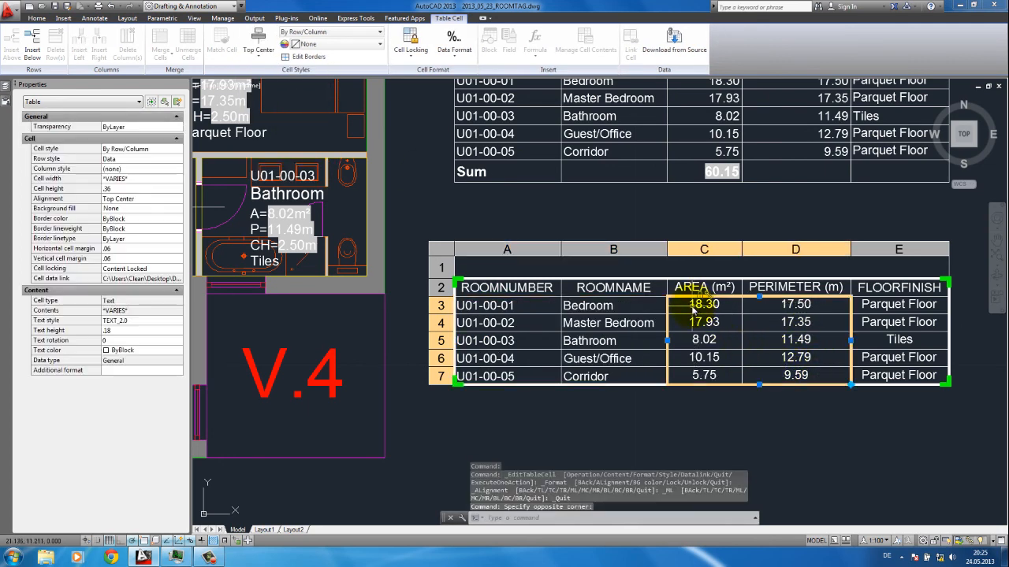
left_click(262, 58)
left_click(284, 135)
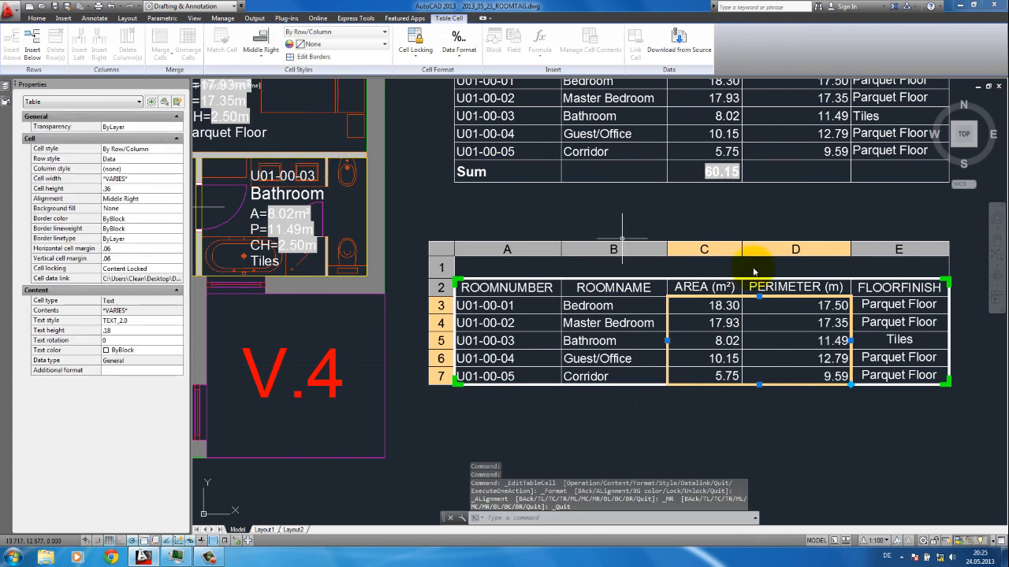
Set the alignment of the FLOORFINISH data cells to Middle Left and end the cell selection.
middle_click_drag(931, 314, 684, 305)
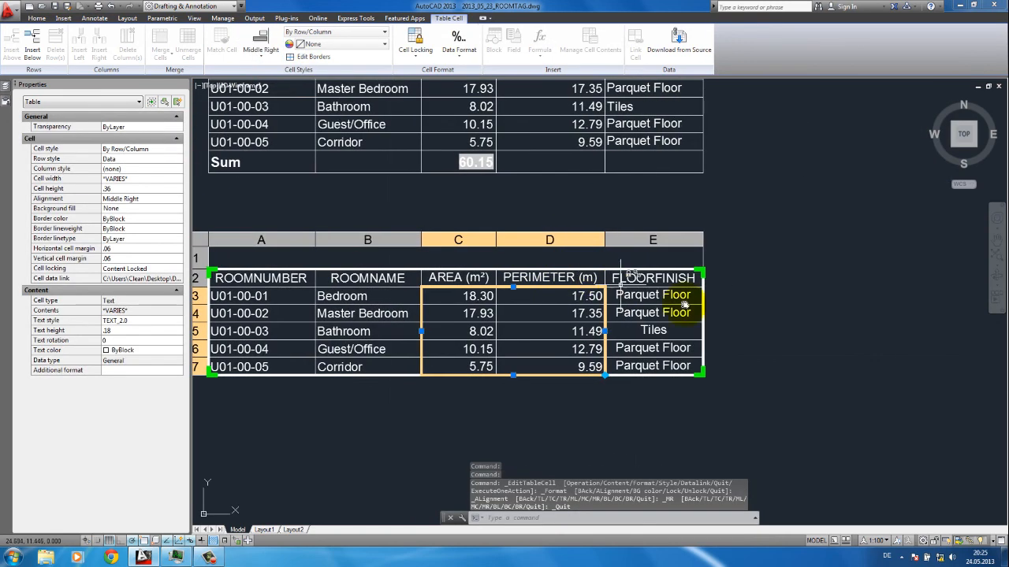
left_click(695, 369)
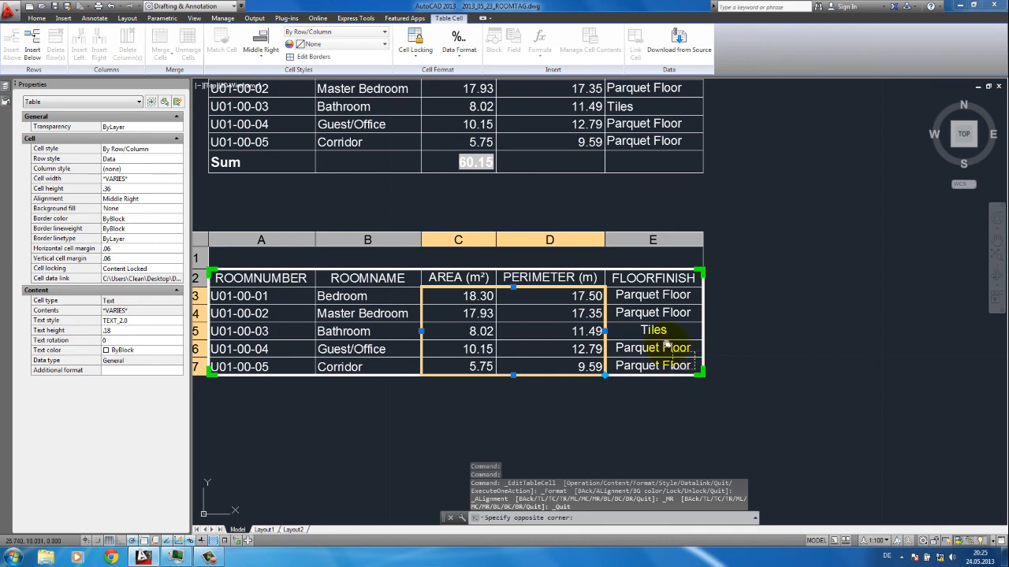
left_click(623, 294)
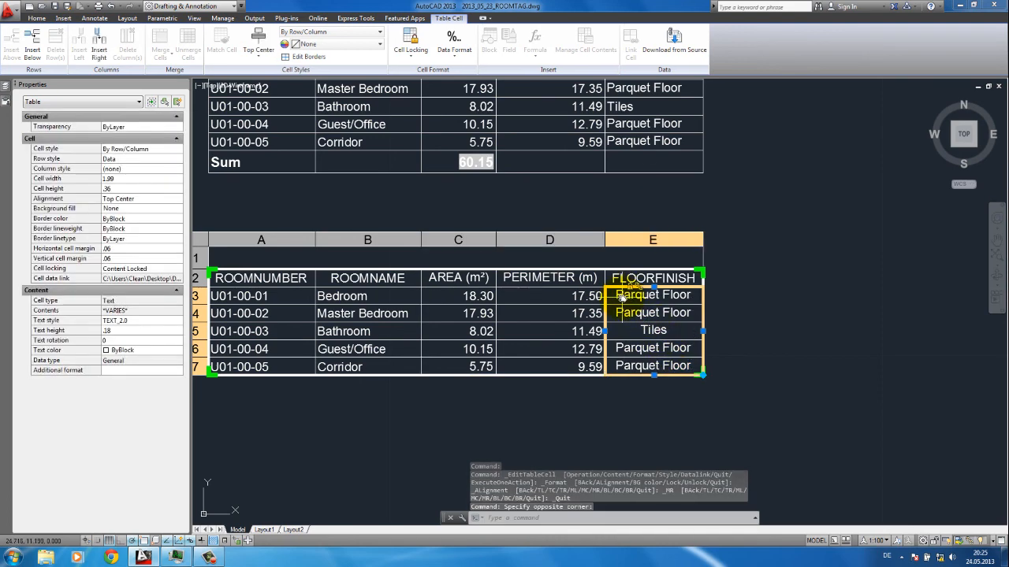
left_click(259, 60)
left_click(264, 108)
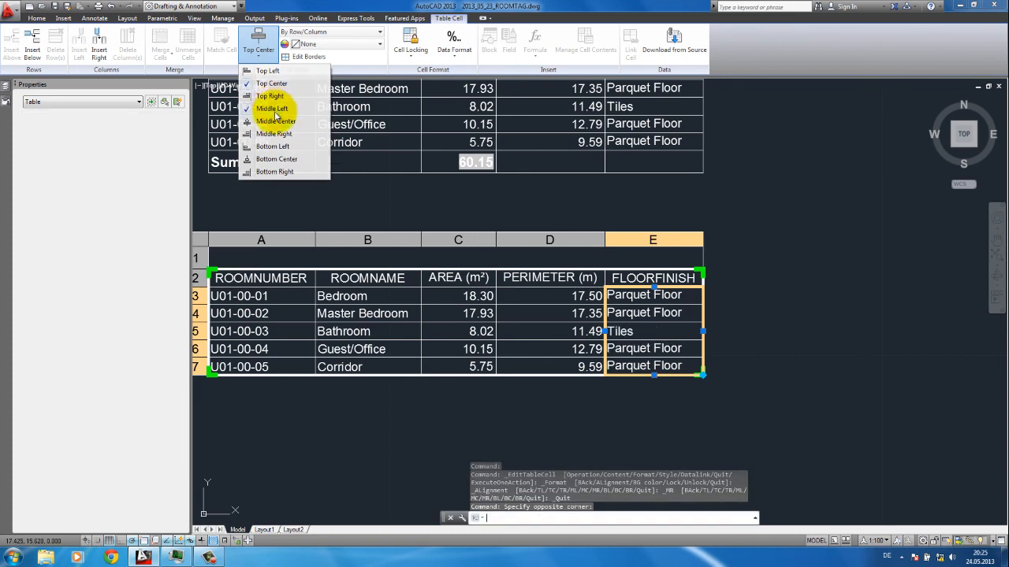
scroll(597, 256, "down", 2)
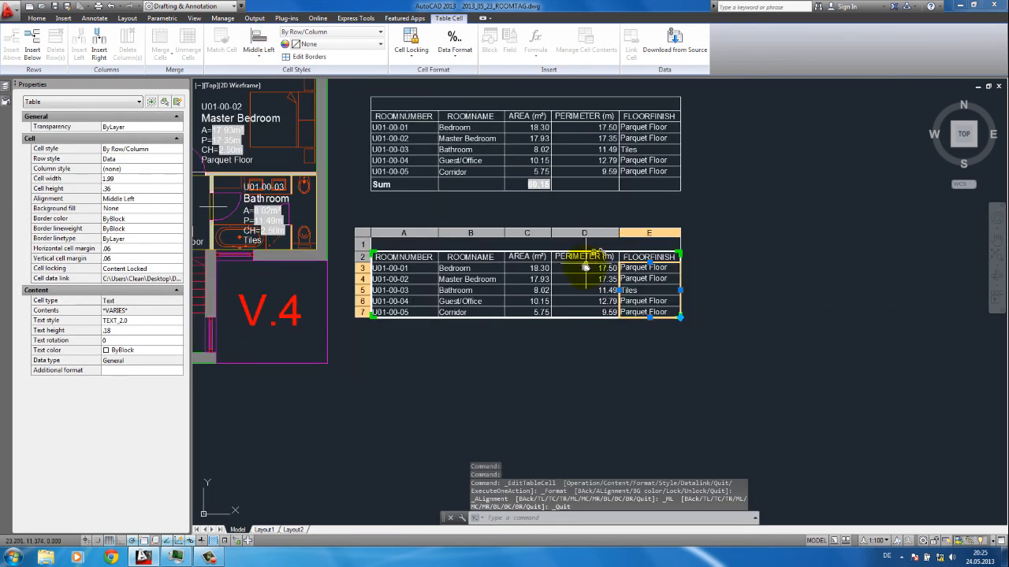
scroll(572, 256, "up", 2)
key("Escape")
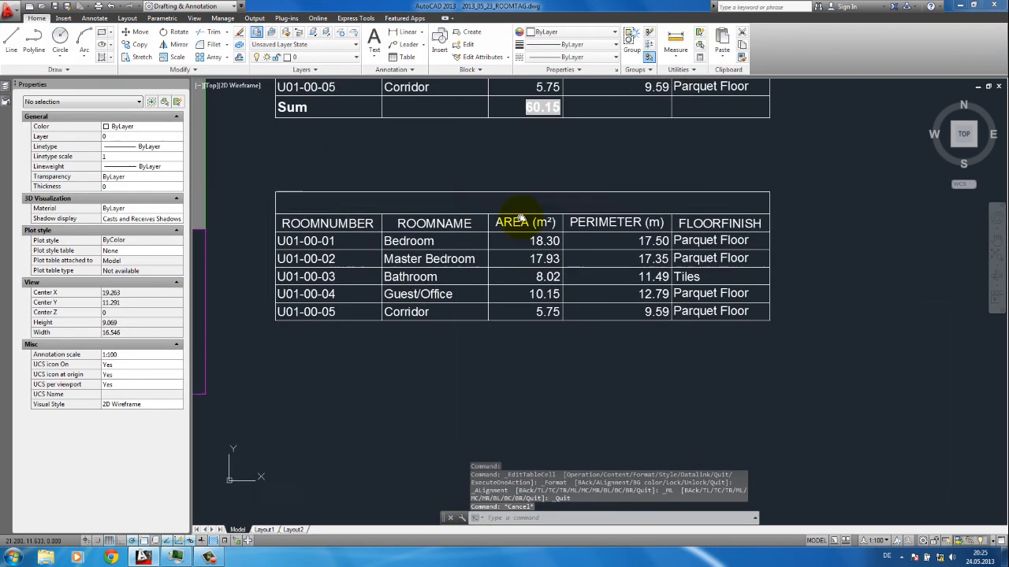
Insert an empty row below the U01-00-05 row of the new table.
left_click(311, 309)
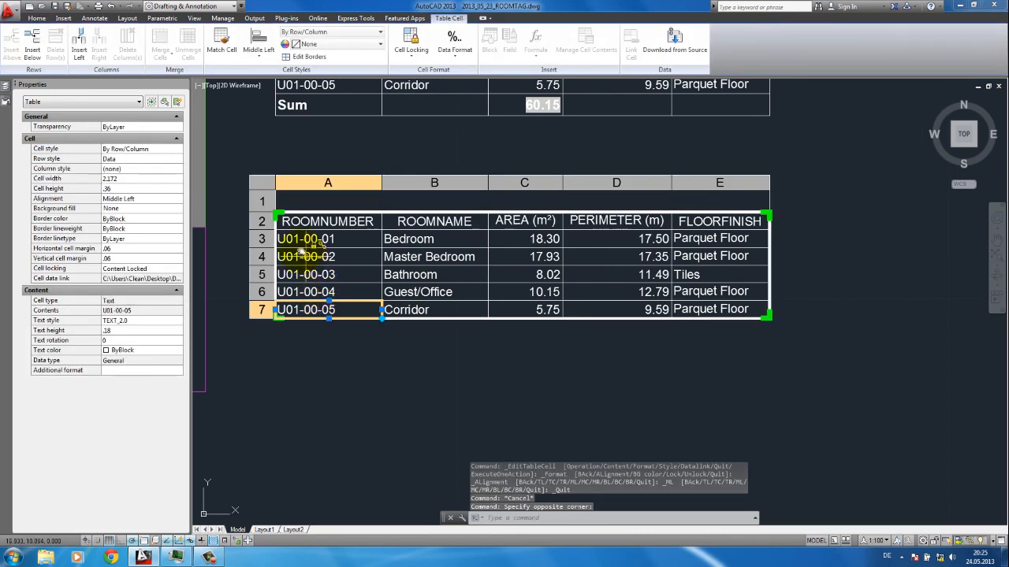
left_click(228, 149)
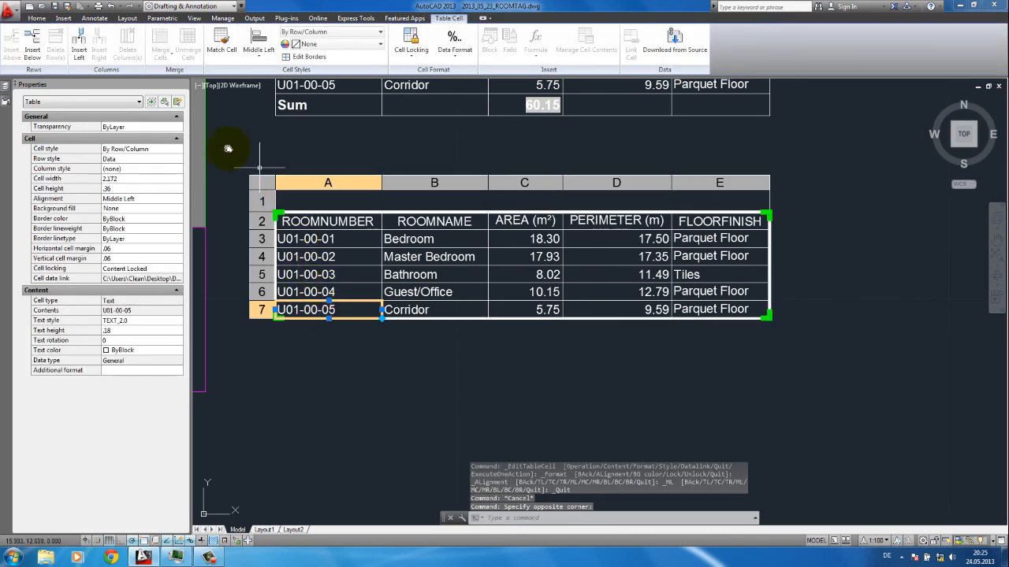
left_click(32, 54)
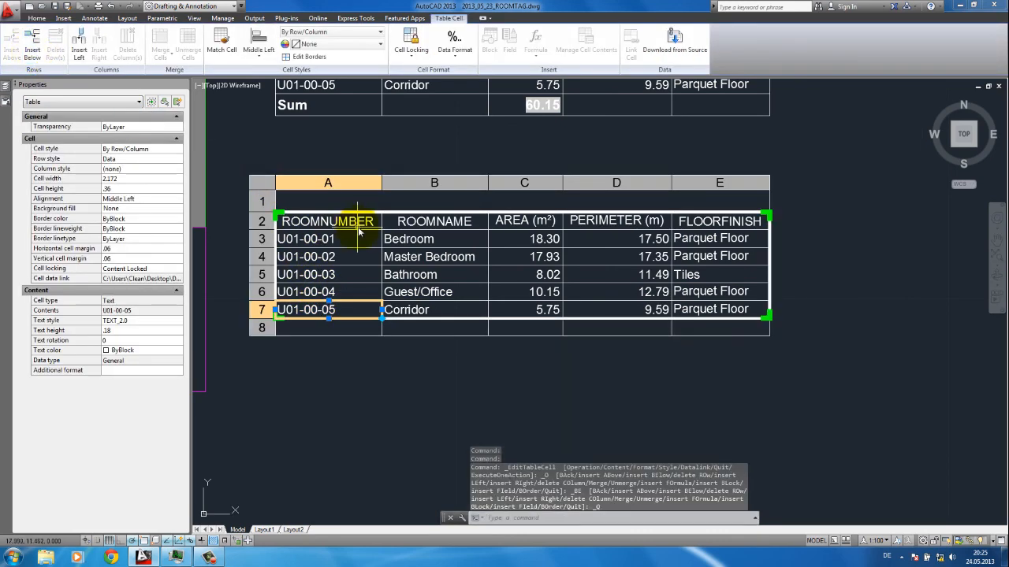
Unlock all the cells of the empty row 8 in the new table.
left_click(339, 327)
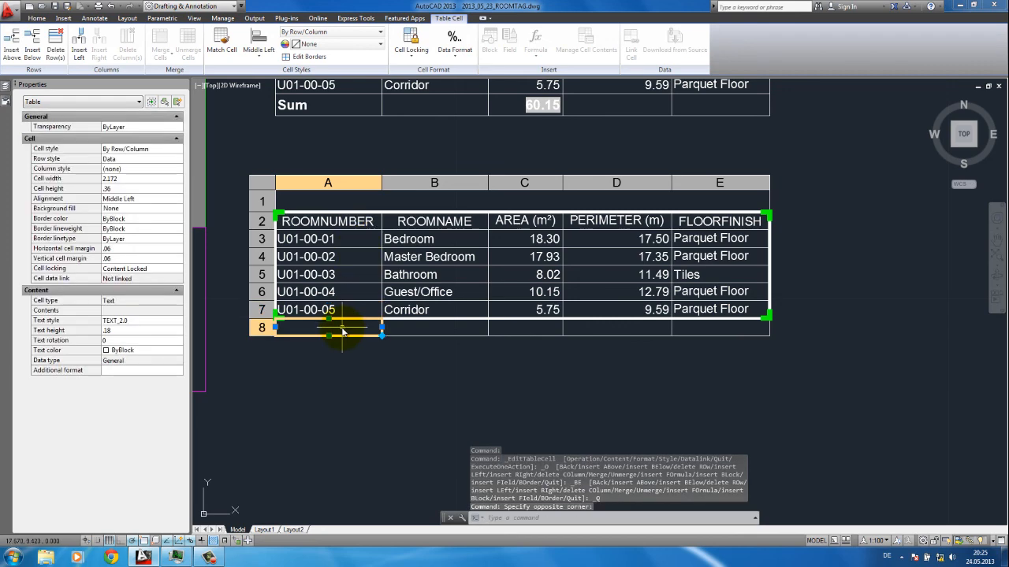
left_click_drag(705, 331, 334, 339)
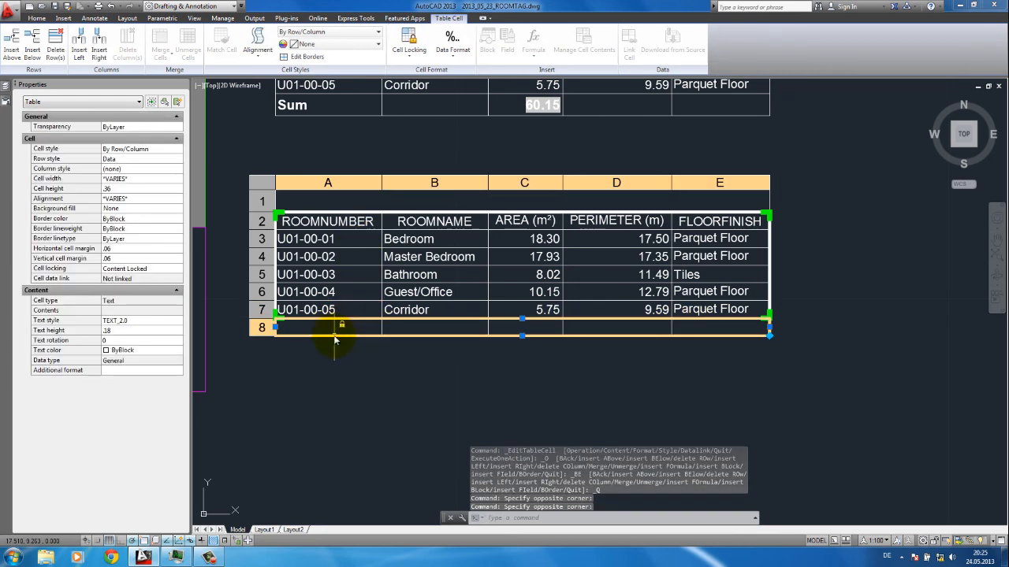
left_click(412, 46)
left_click(418, 70)
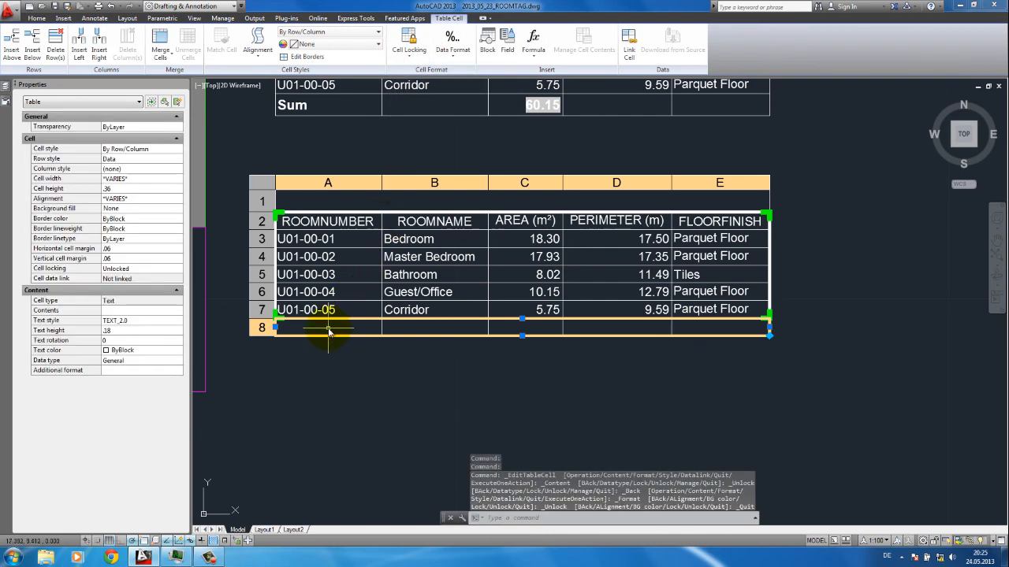
Enter Total in the first cell of row 8, formatted bold with a slightly larger text height.
left_click(330, 331)
double_click(329, 331)
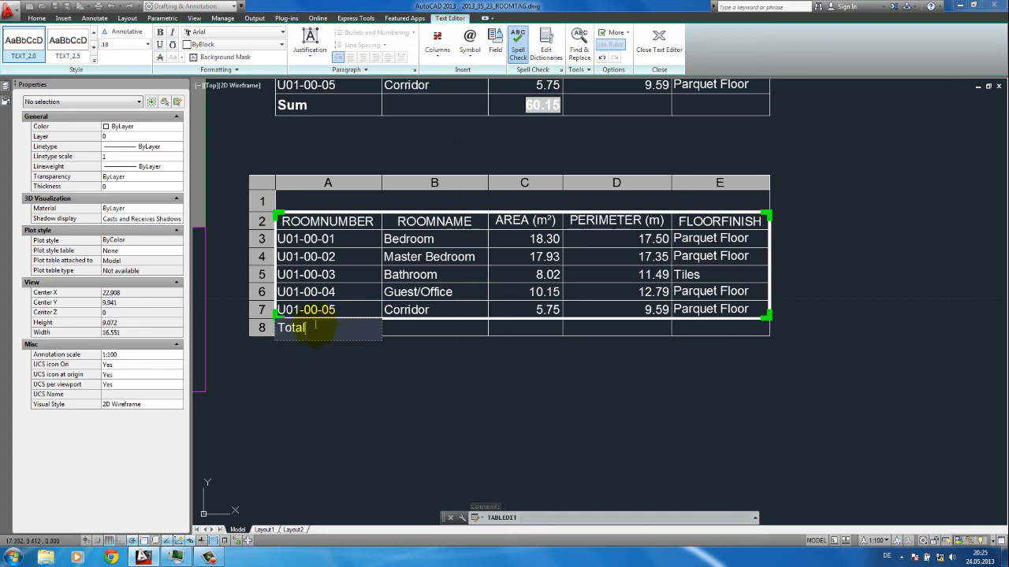
left_click_drag(315, 328, 263, 330)
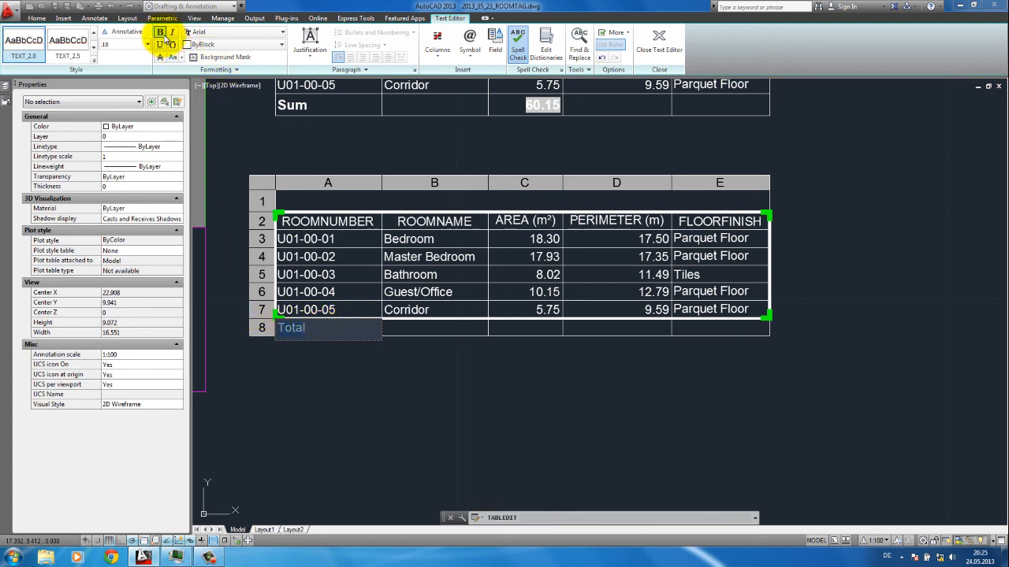
left_click(160, 33)
left_click(147, 45)
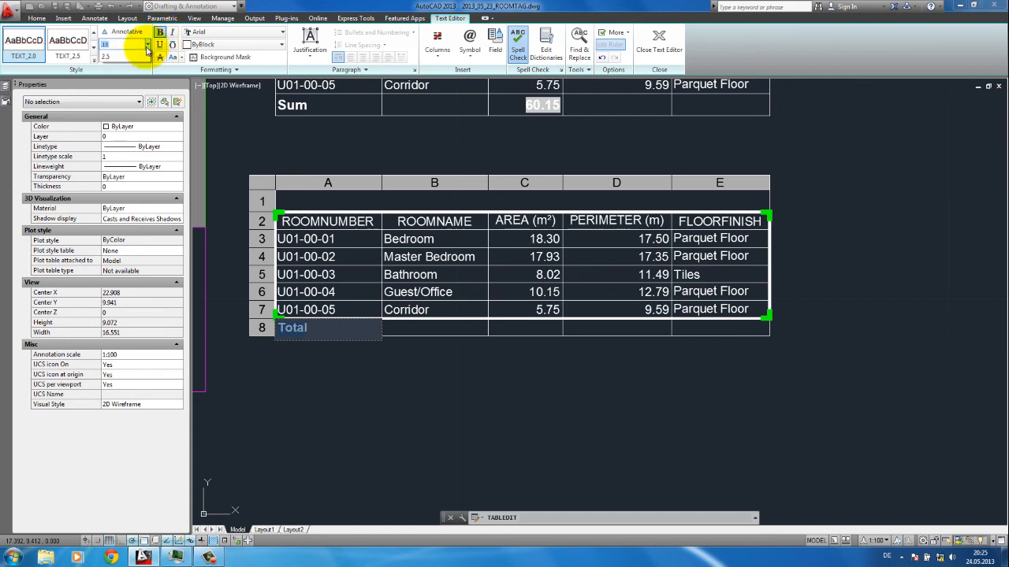
left_click(110, 56)
left_click(488, 401)
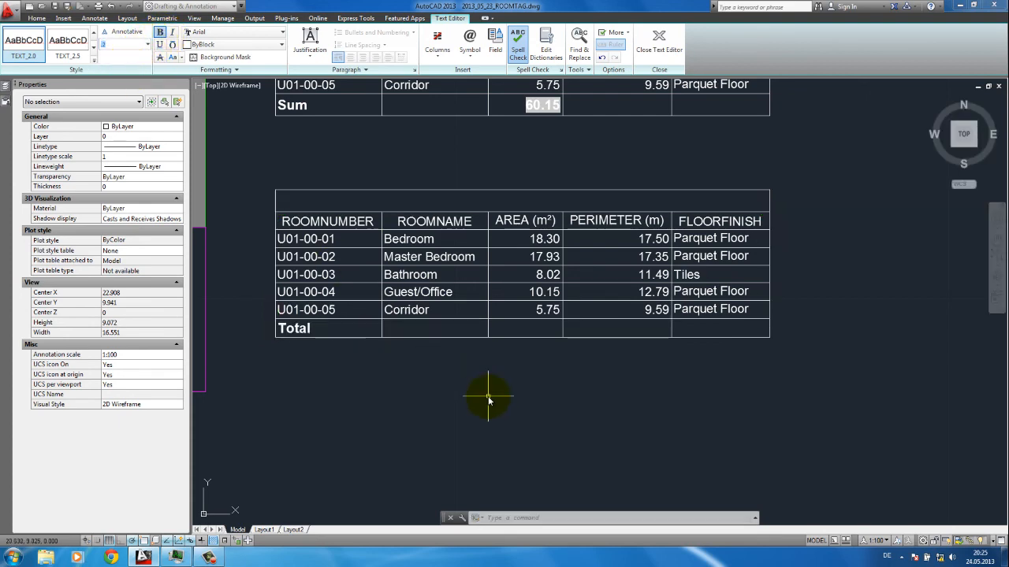
Insert a Sum formula over cells C3 to C7 in the AREA (m²) cell of the Total row.
left_click(525, 330)
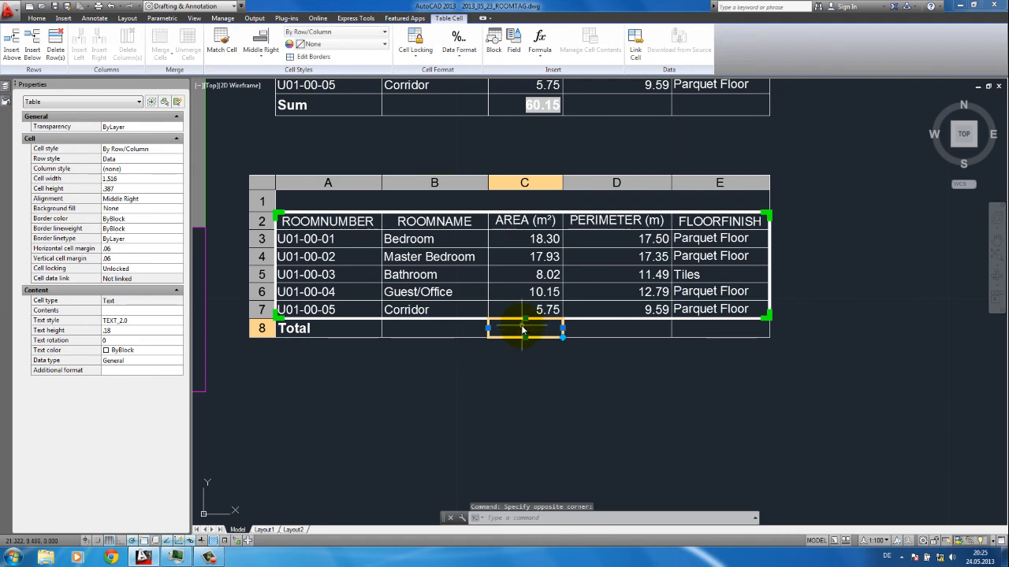
left_click(539, 55)
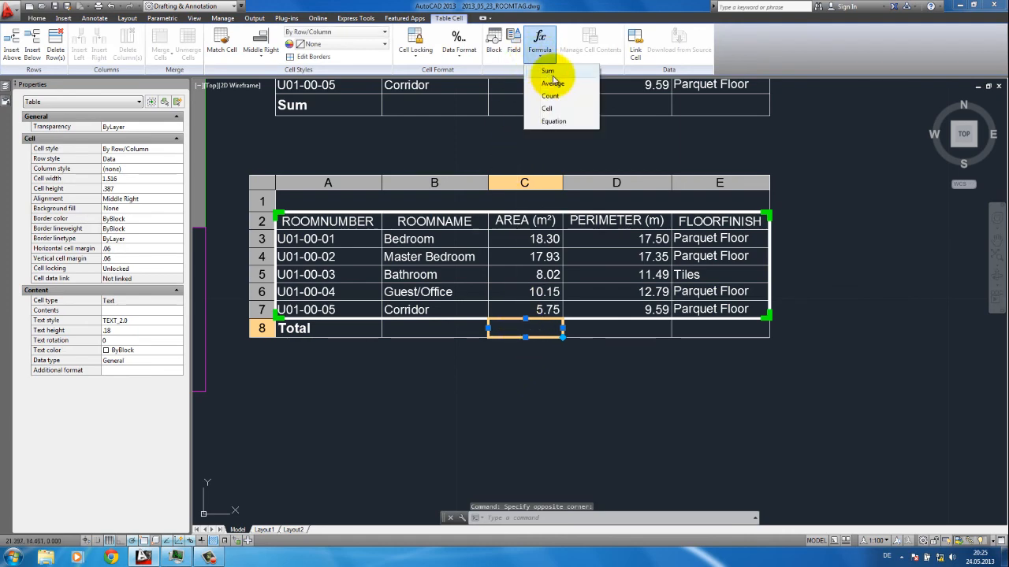
left_click(551, 72)
scroll(563, 311, "up", 5)
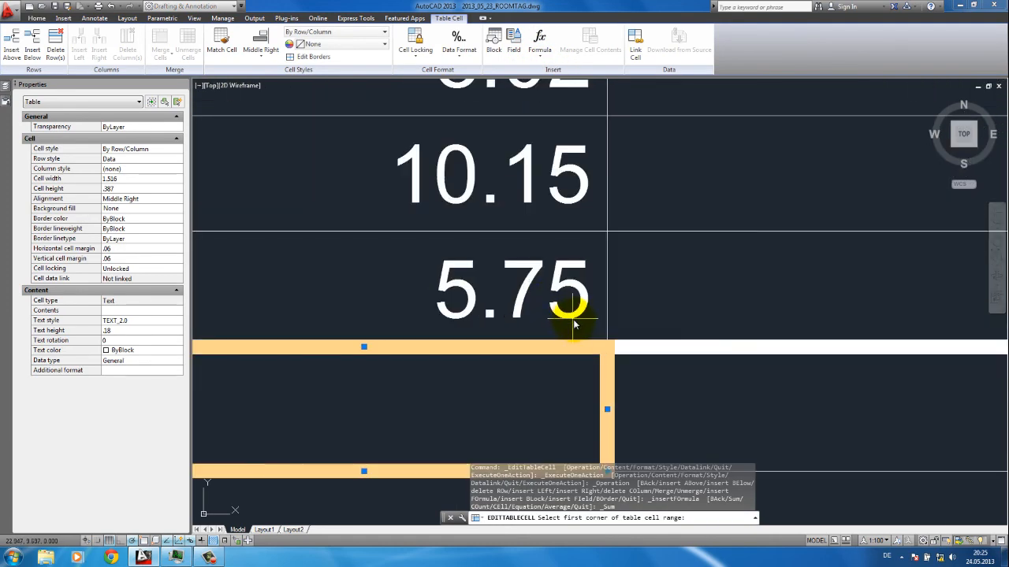
left_click(571, 294)
scroll(572, 293, "down", 5)
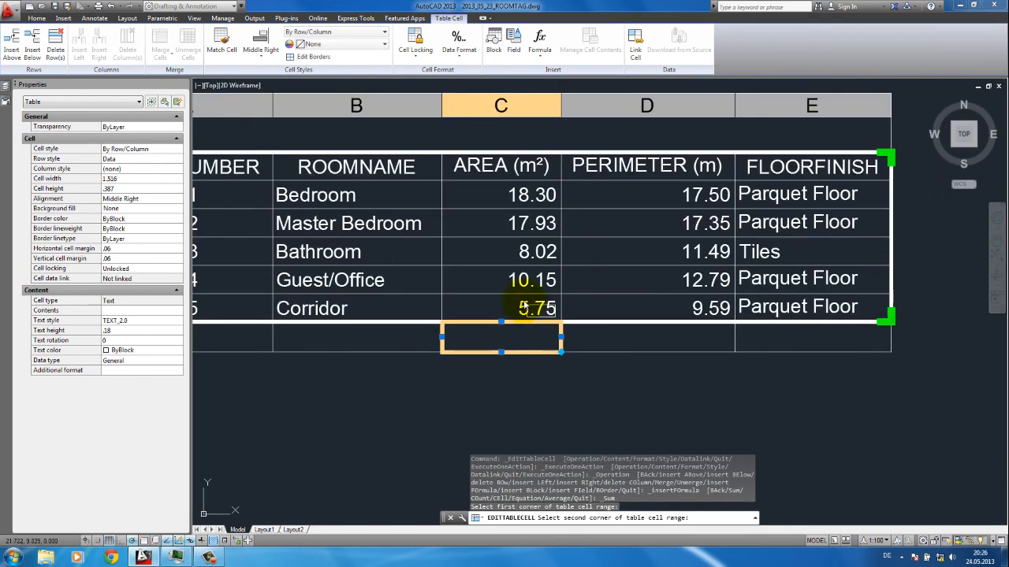
left_click(488, 194)
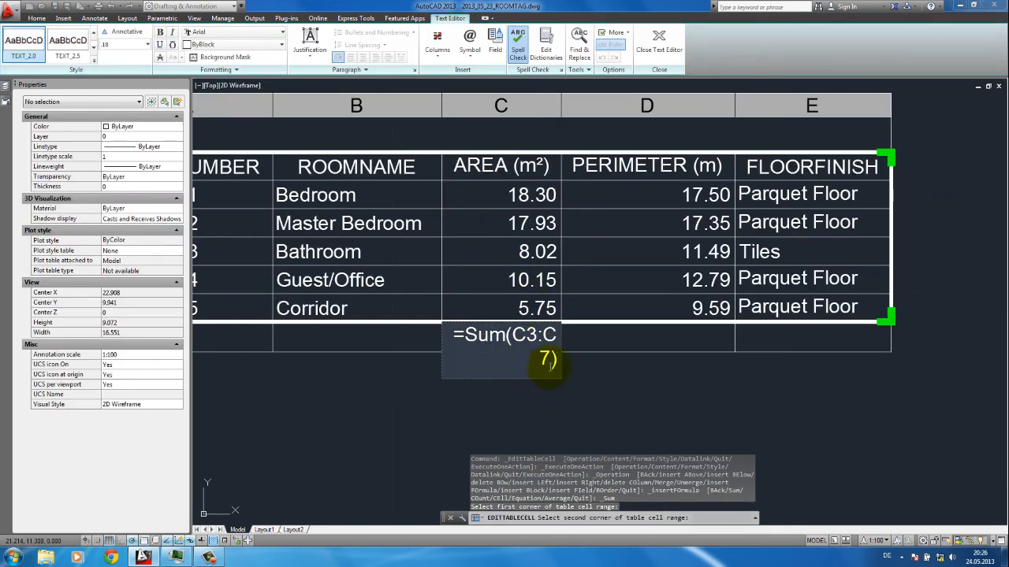
Format the whole Sum formula in the AREA (m²) cell of the Total row as bold with a 0.2 text height.
left_click_drag(555, 359, 449, 330)
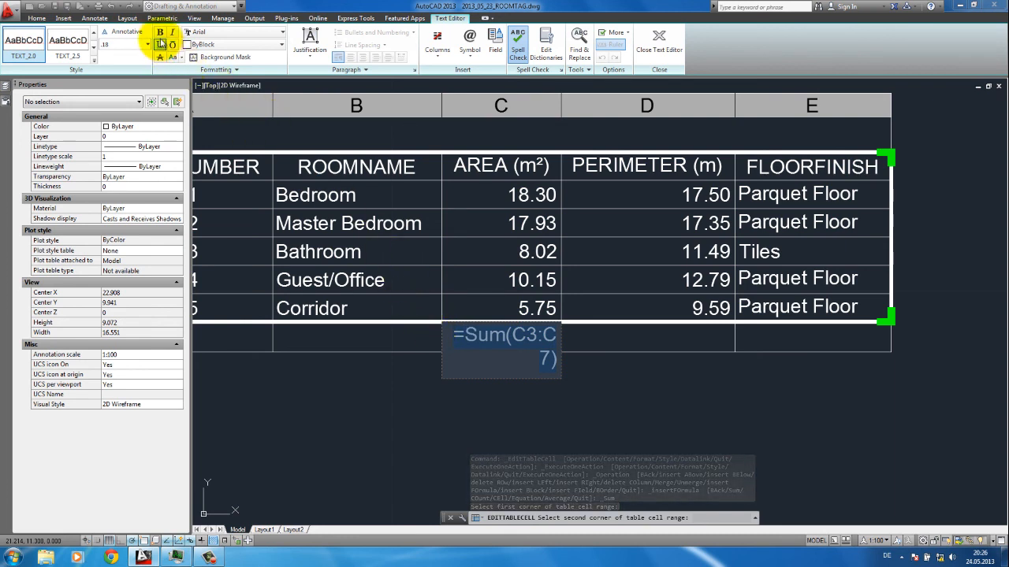
left_click(160, 33)
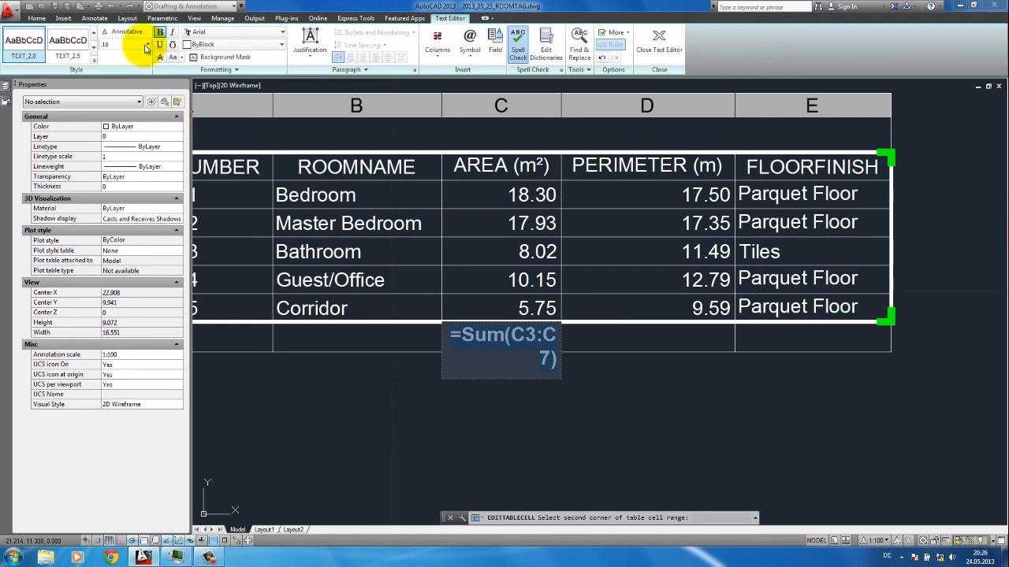
left_click(148, 48)
left_click(130, 65)
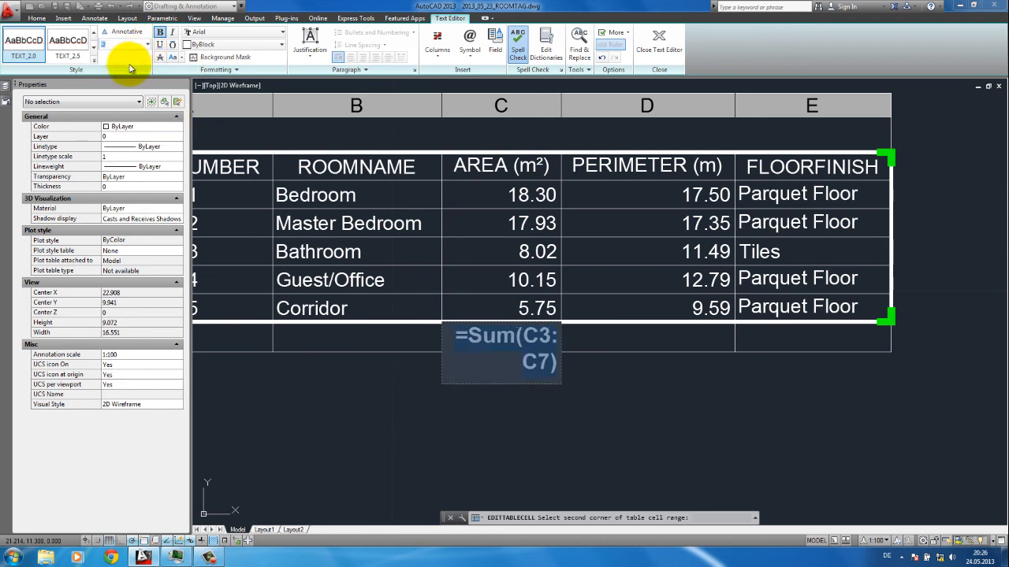
left_click(455, 477)
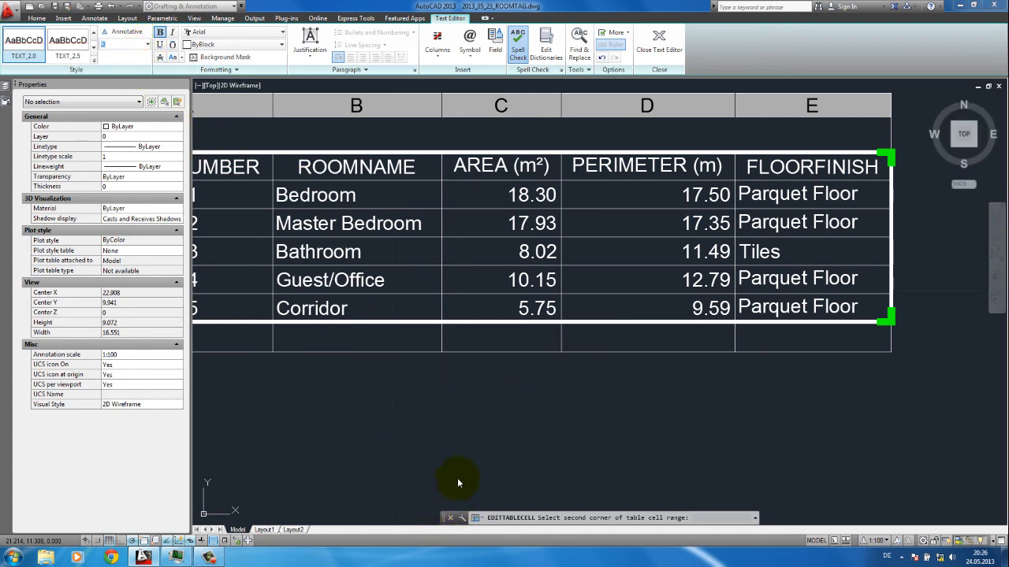
Set the decimal precision of the area sum cell in the Total row to 0.00.
left_click(520, 337)
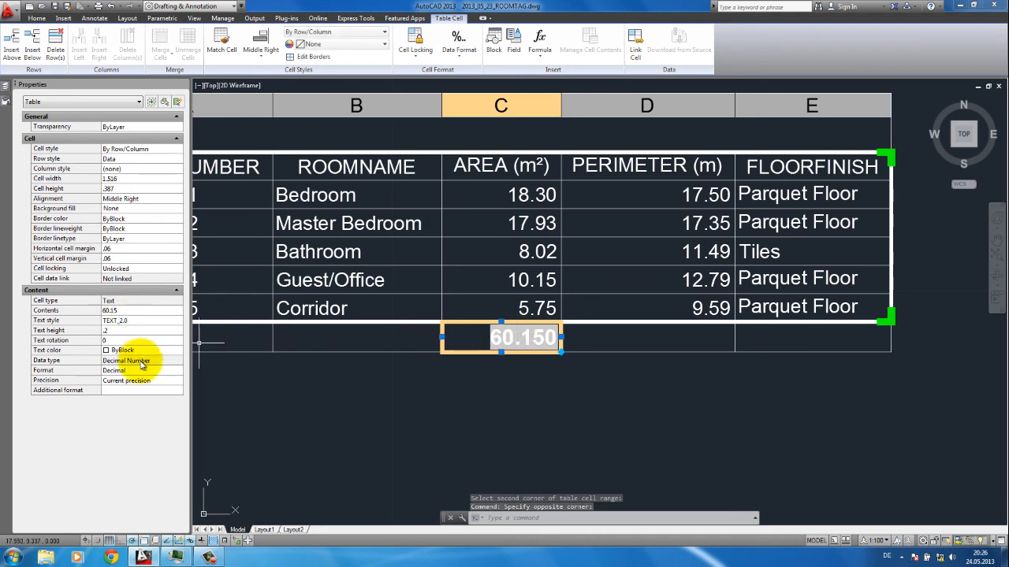
left_click(145, 382)
left_click(145, 382)
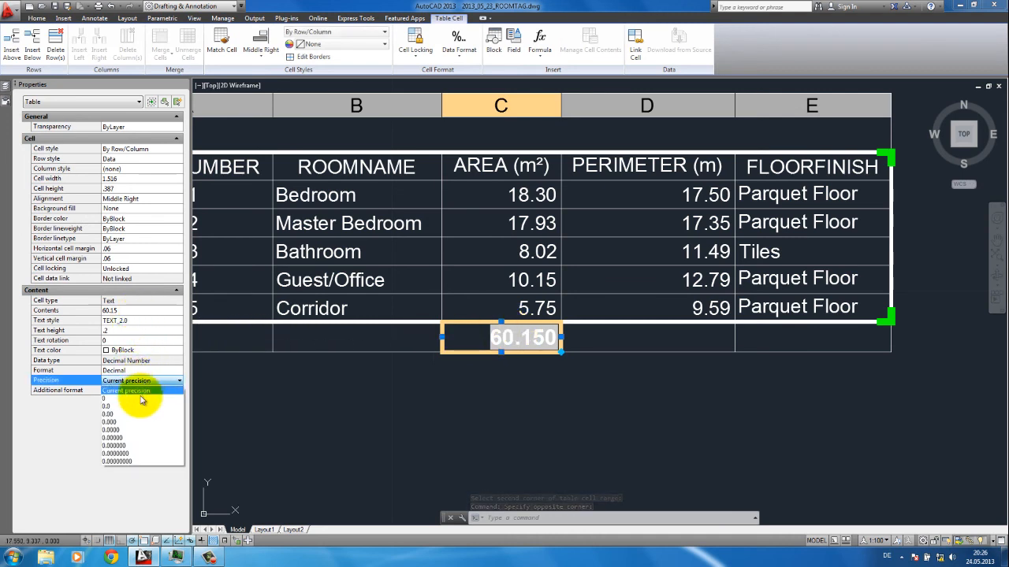
left_click(138, 416)
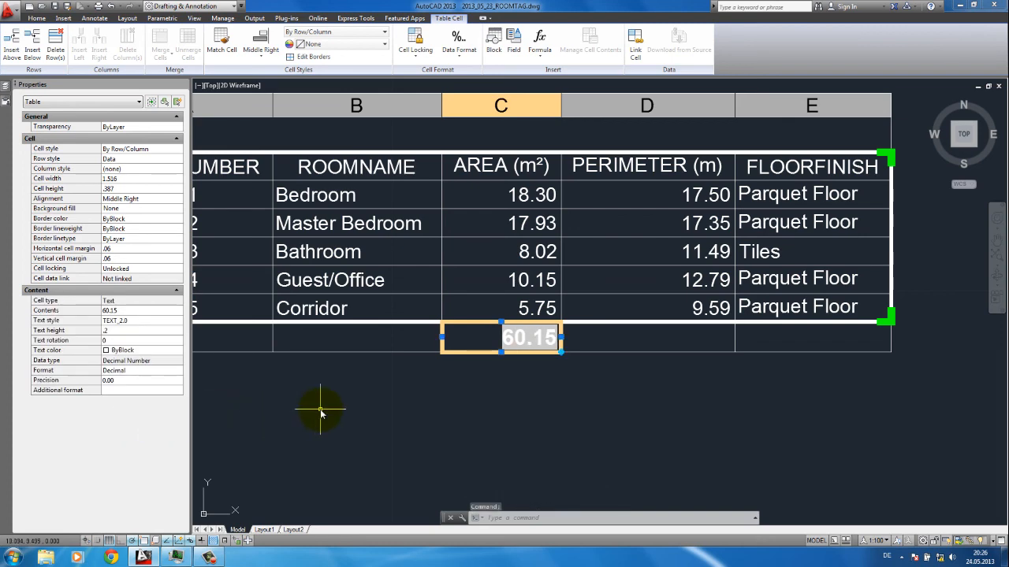
key("Escape")
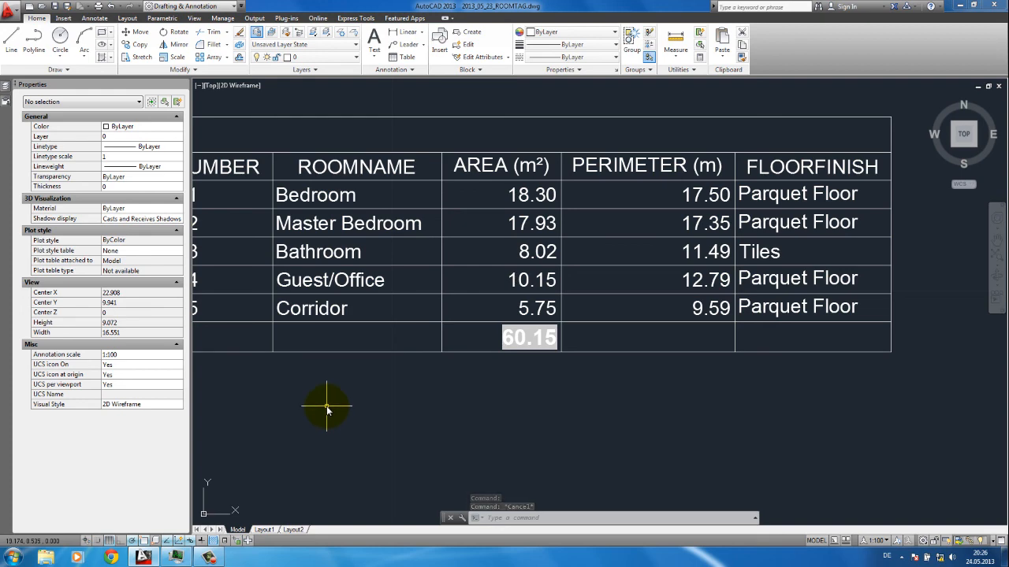
scroll(368, 406, "down", 3)
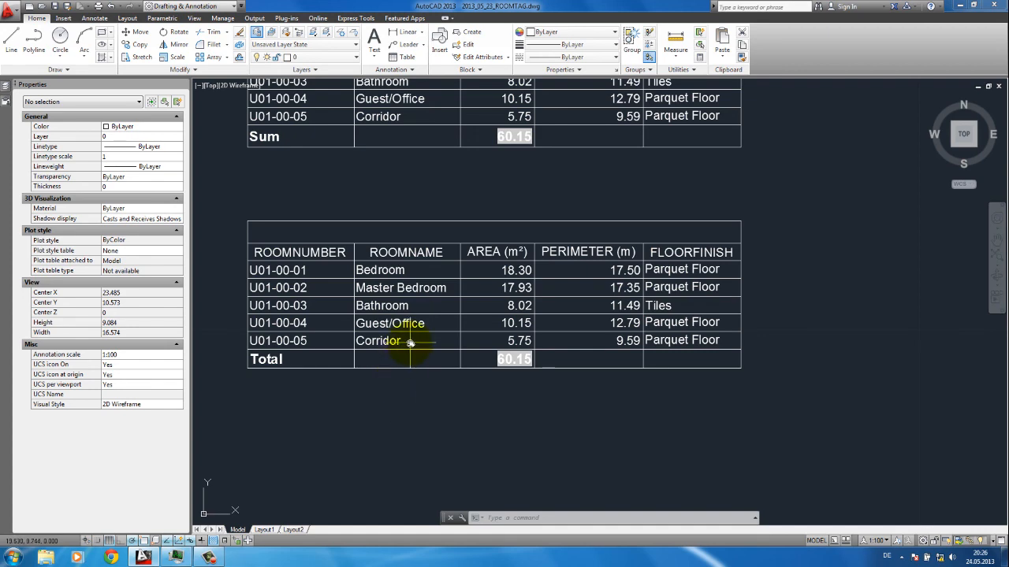
scroll(468, 326, "down", 2)
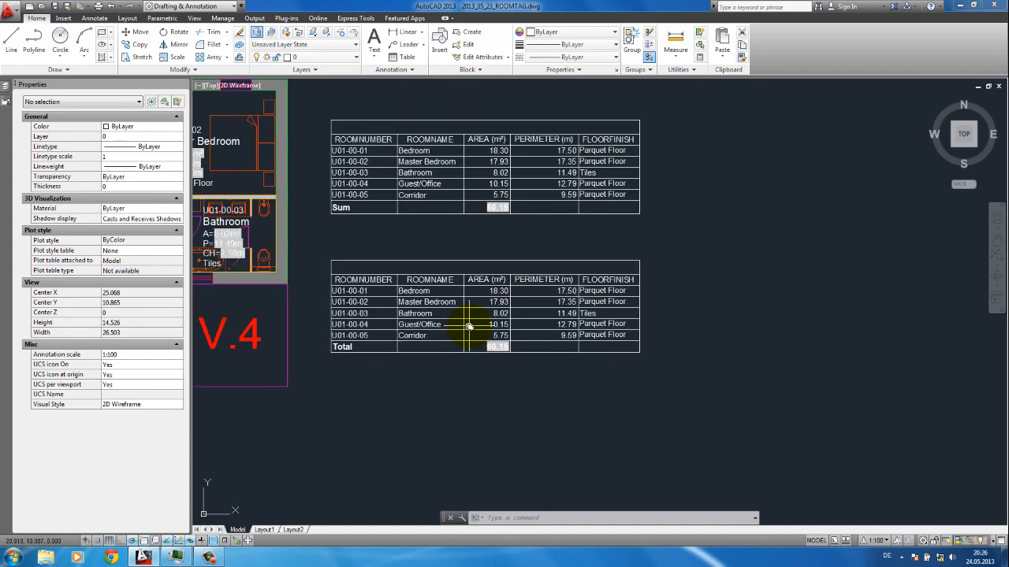
middle_click_drag(433, 315, 682, 323)
middle_click_drag(698, 323, 690, 339)
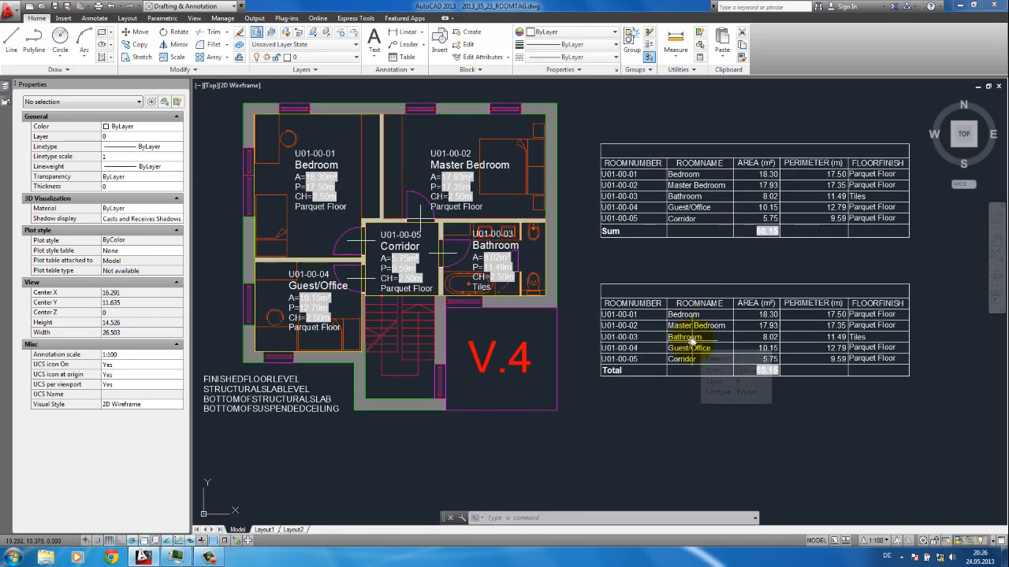